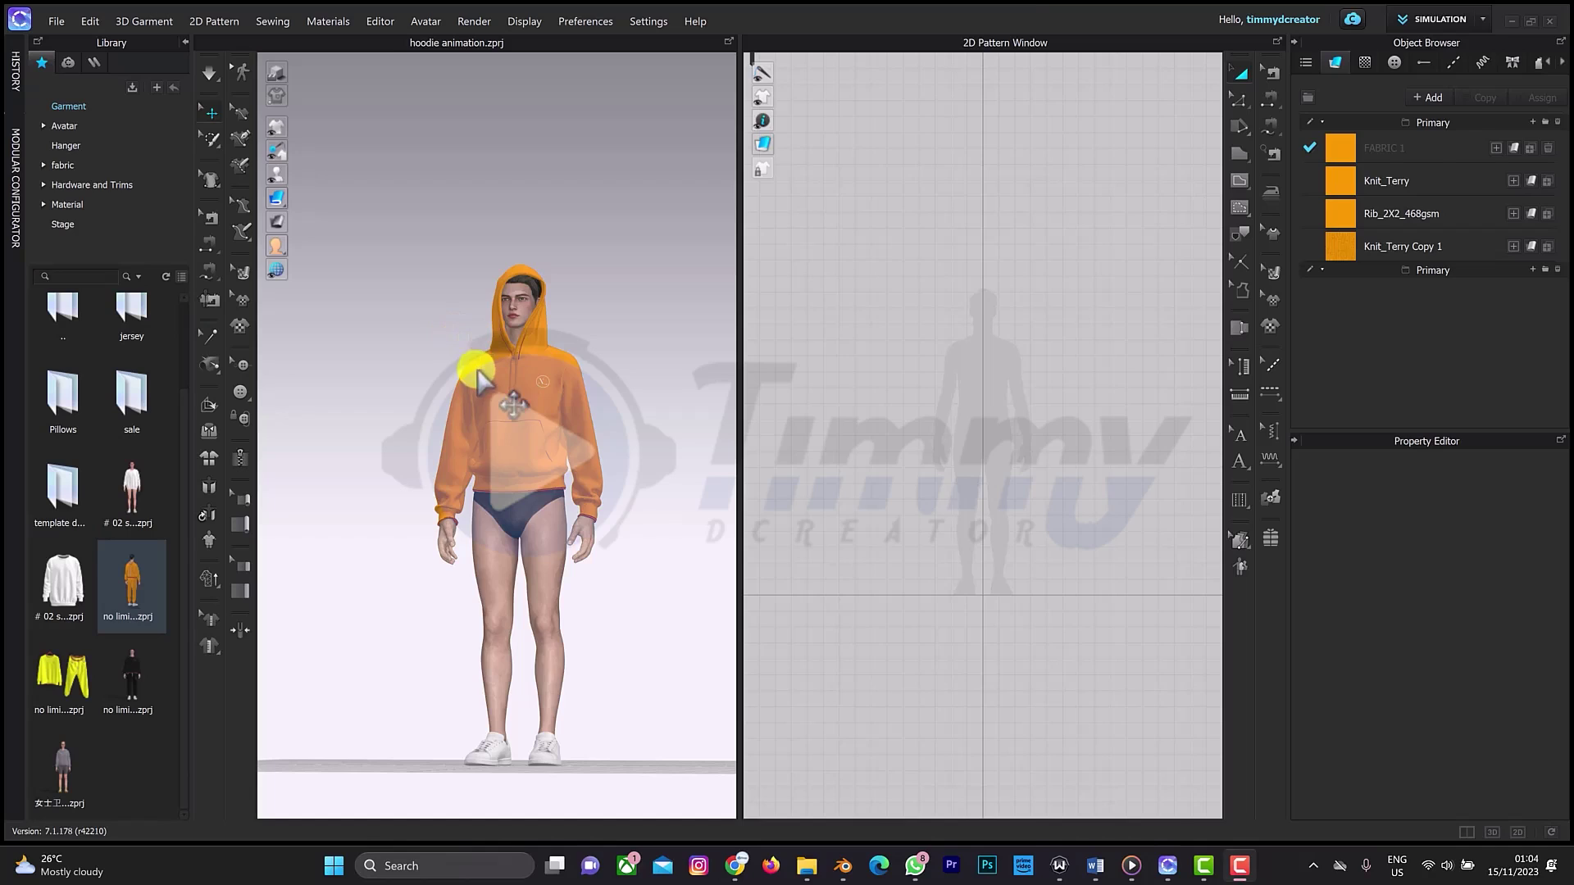
Step: Start an OBJ export of the hoodie project and choose the obj folder in Documents as the destination
right_drag(509, 369, 529, 385)
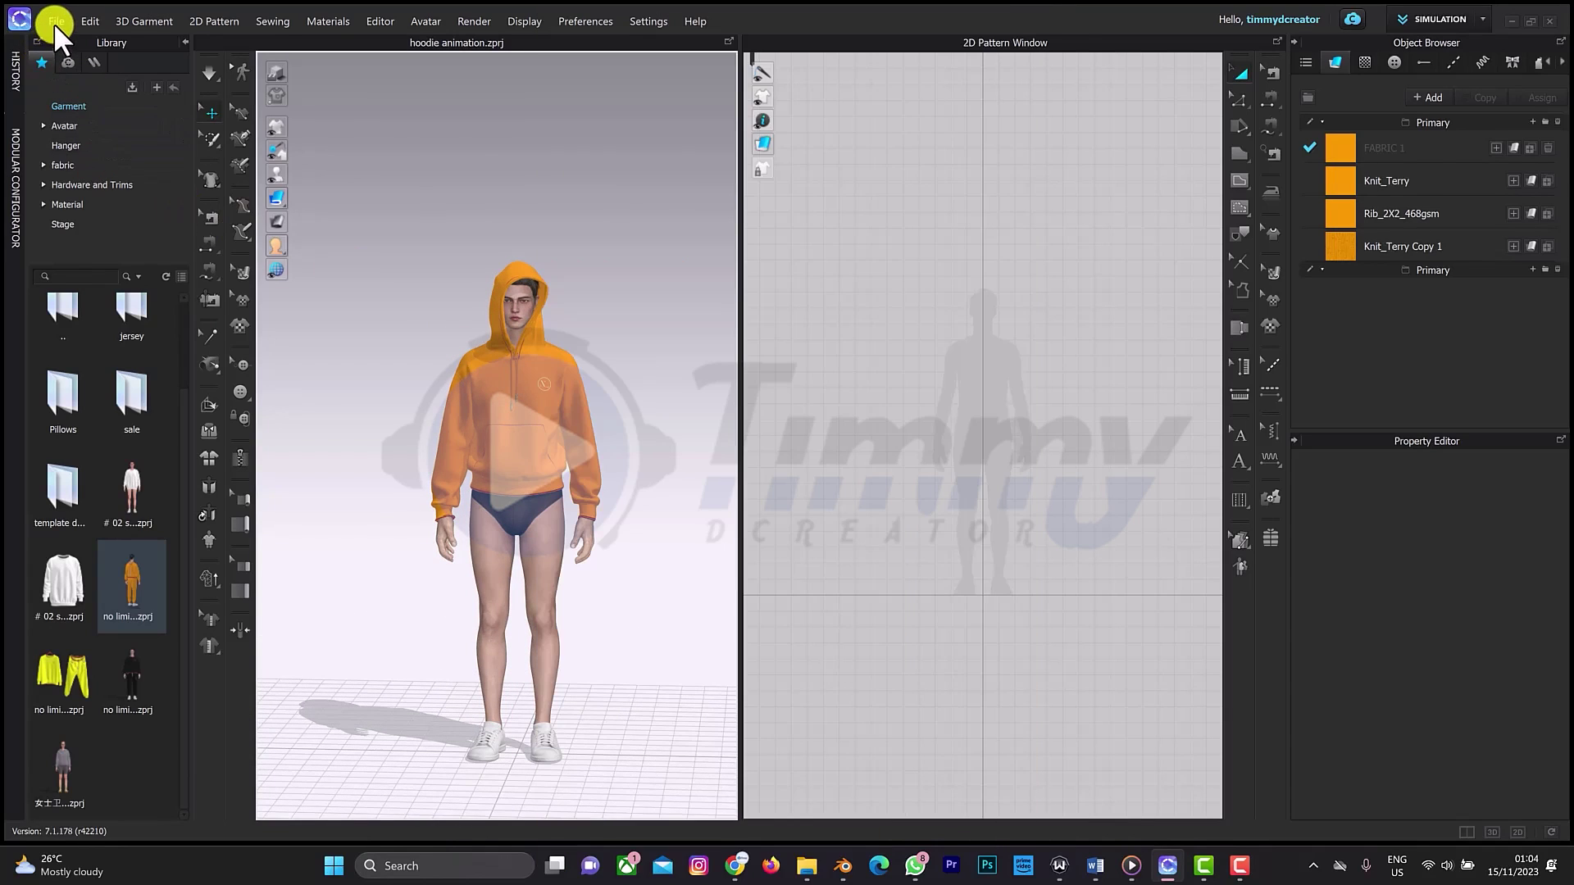
click(54, 22)
mouse_move(113, 193)
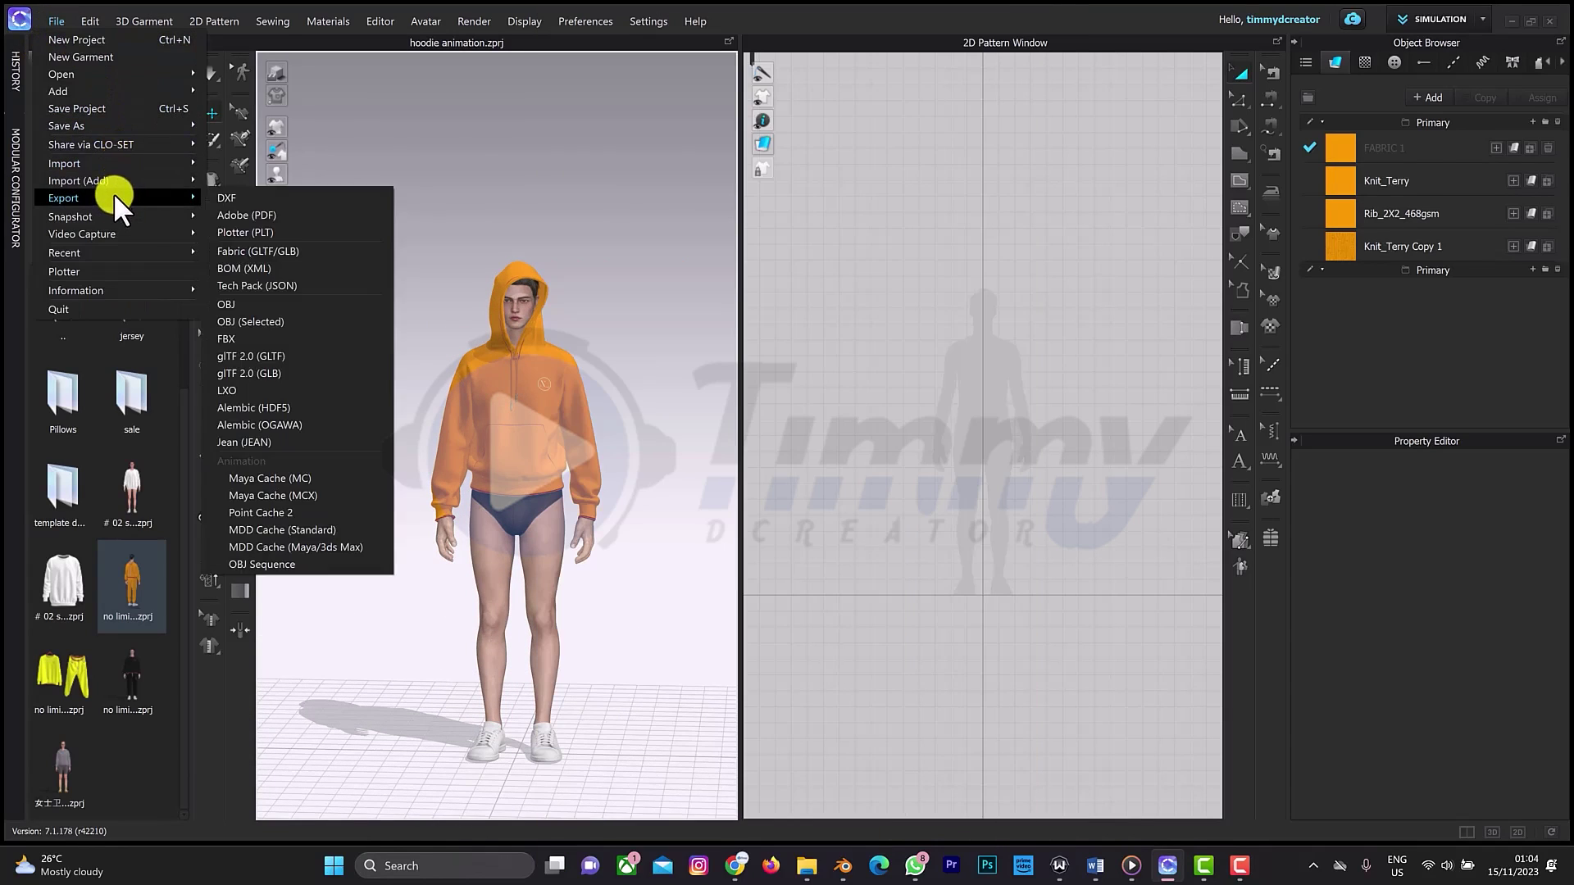
click(264, 305)
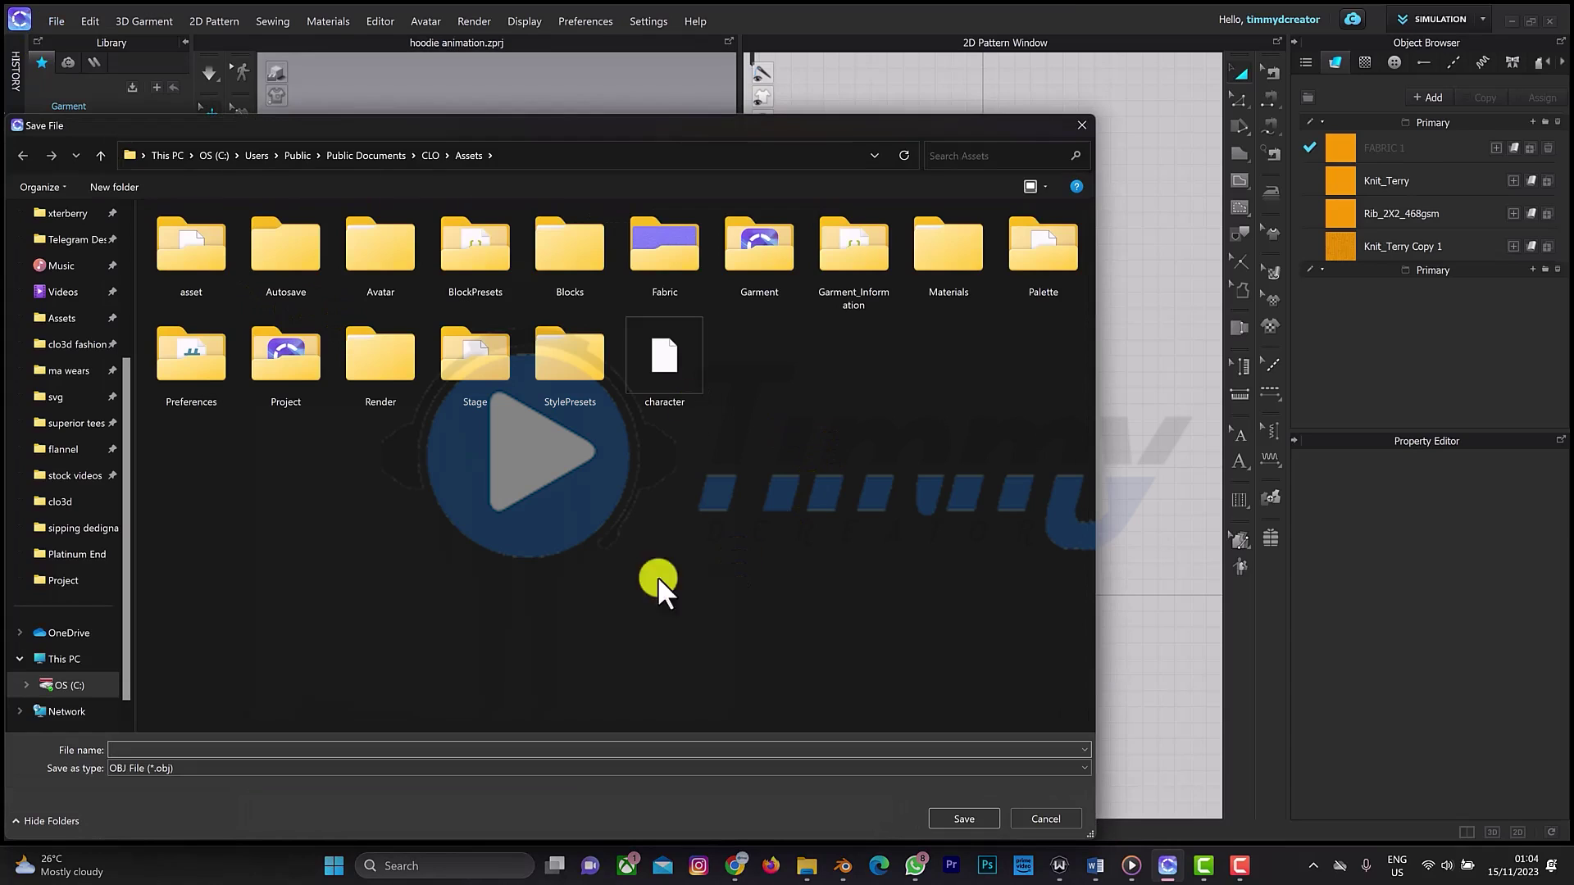
scroll(65, 327, up, 3)
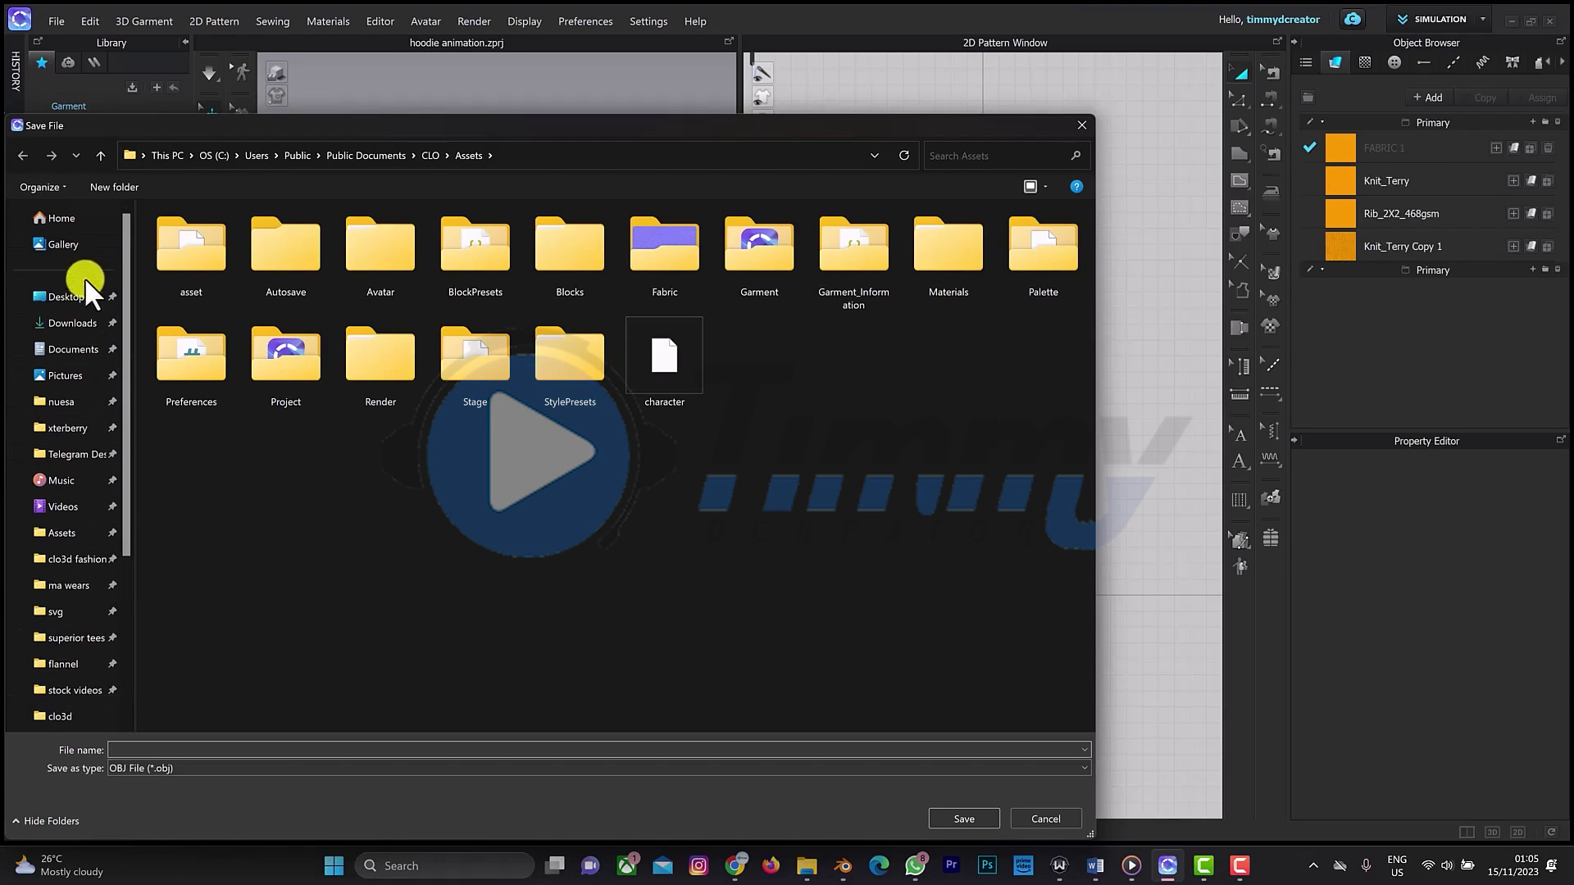
click(73, 361)
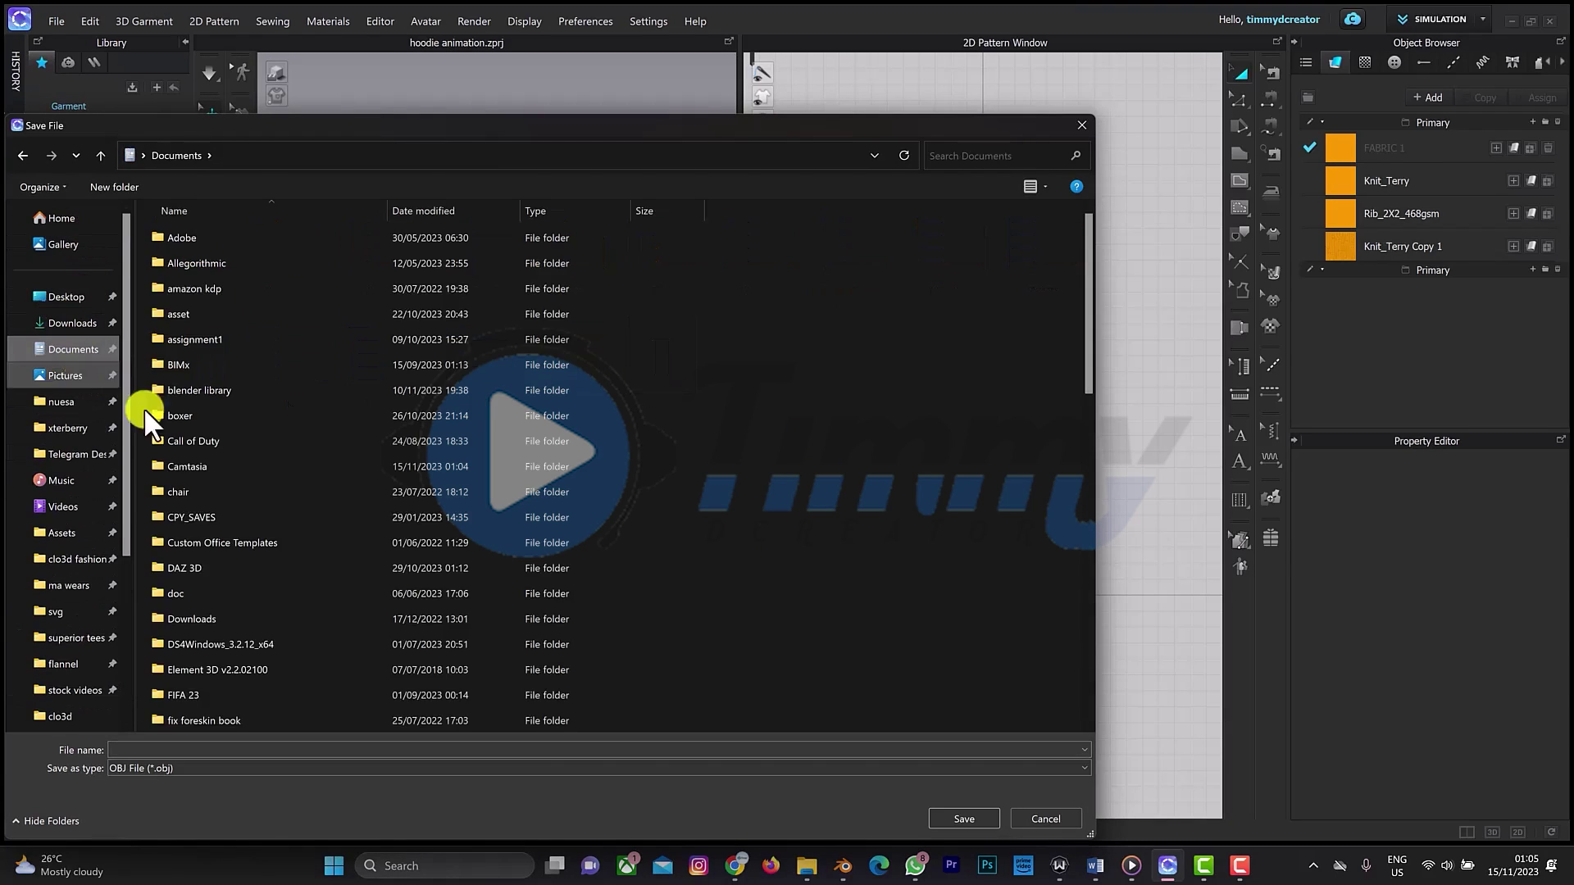
scroll(213, 541, down, 3)
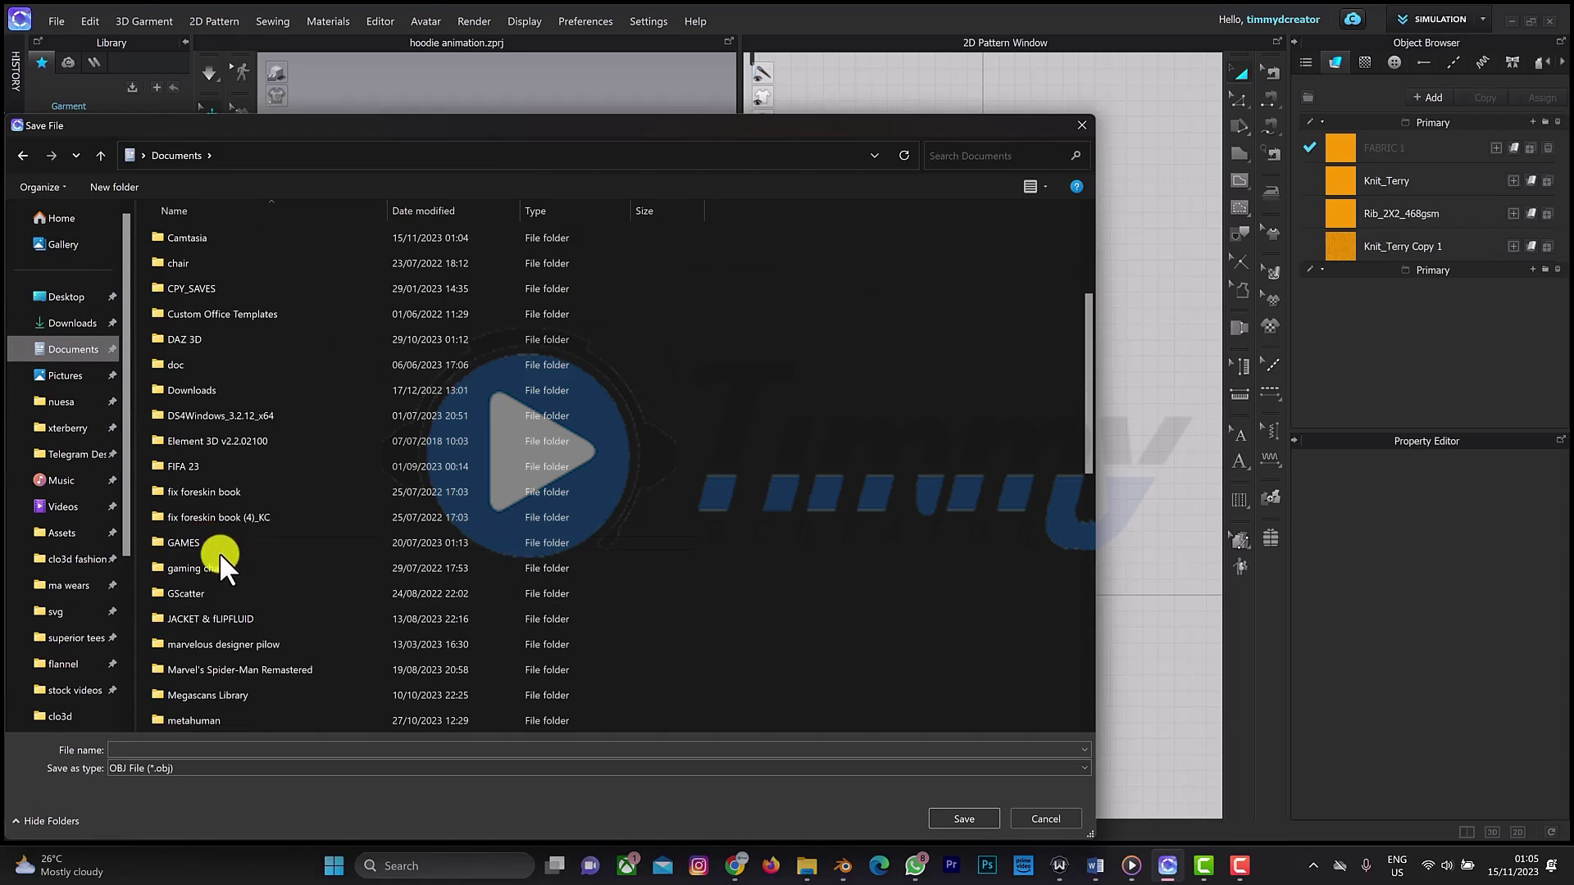
scroll(200, 362, up, 3)
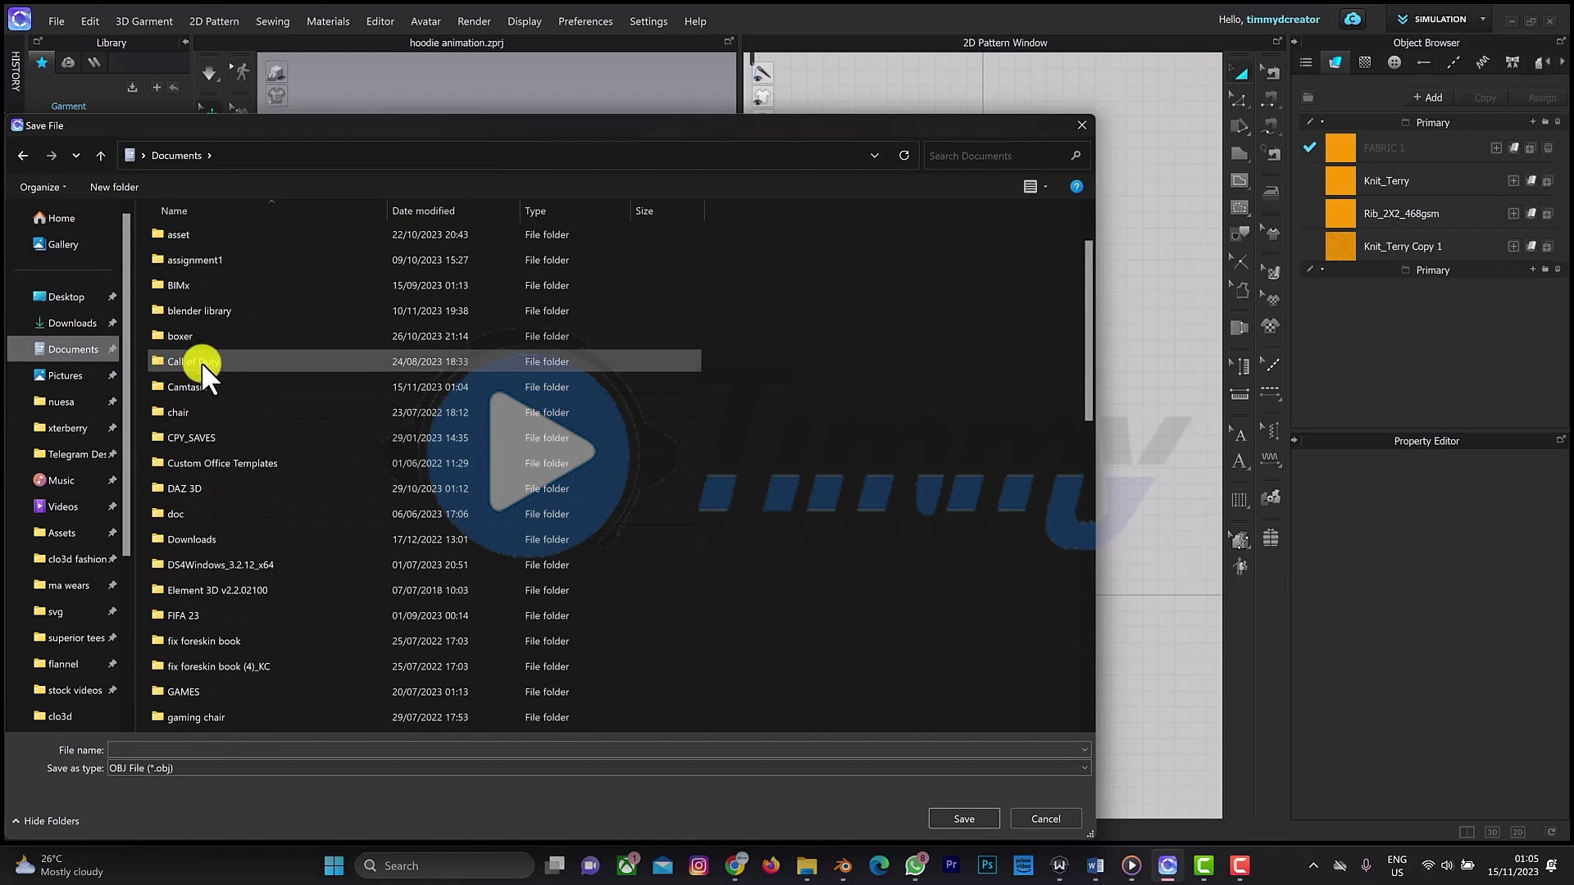
scroll(204, 382, down, 6)
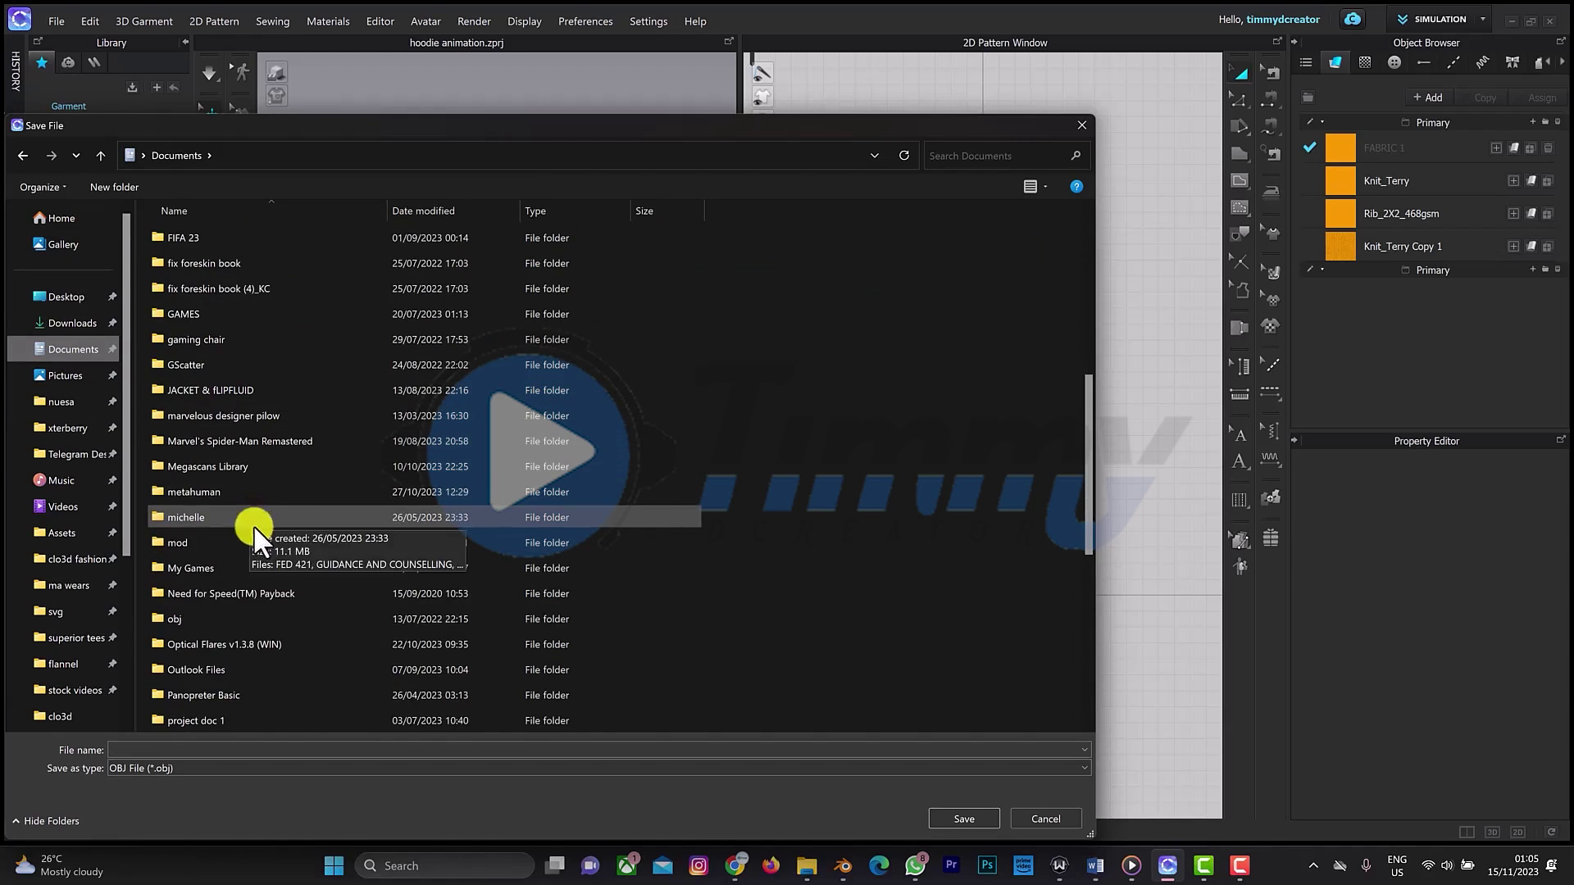
double_click(237, 613)
Step: Name the file character and export only the avatar as a single thick object, with scale m at 100%
click(271, 750)
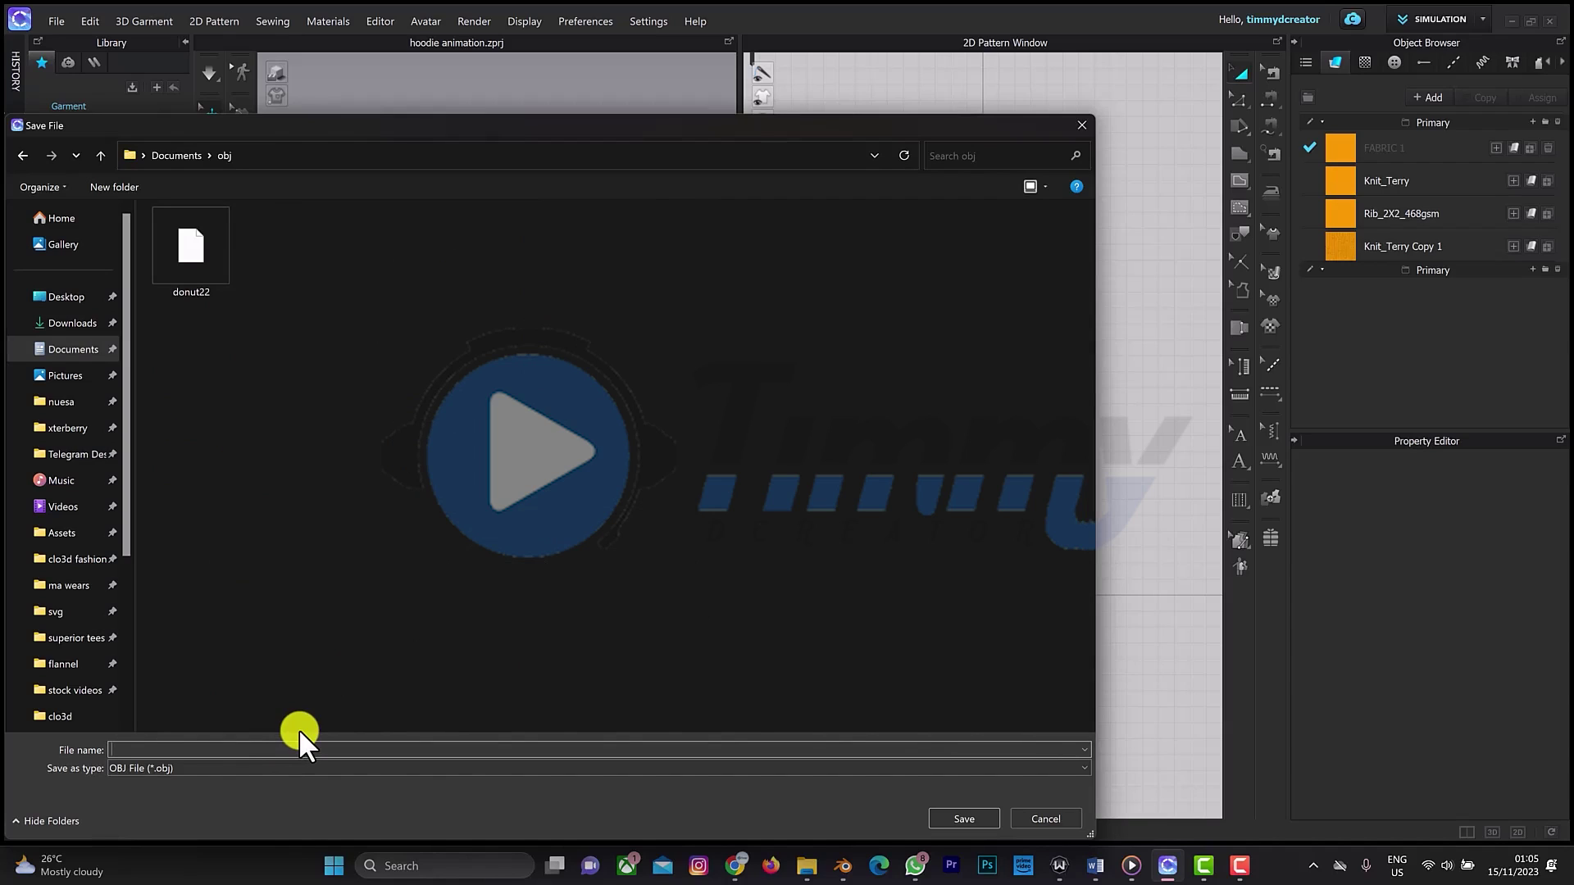
text(character)
key(Return)
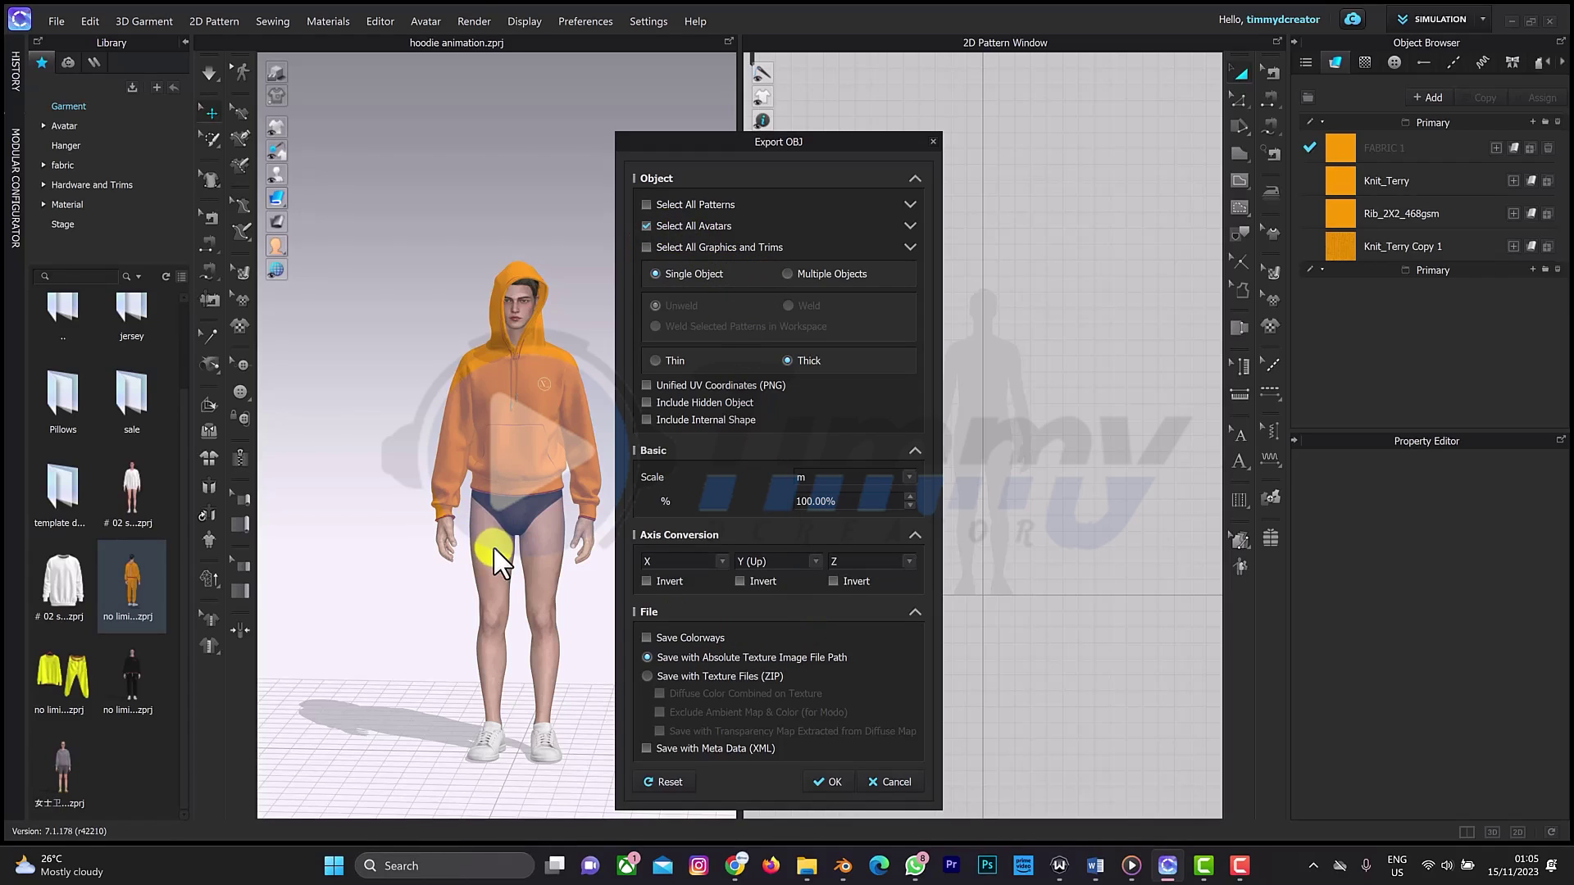
click(823, 779)
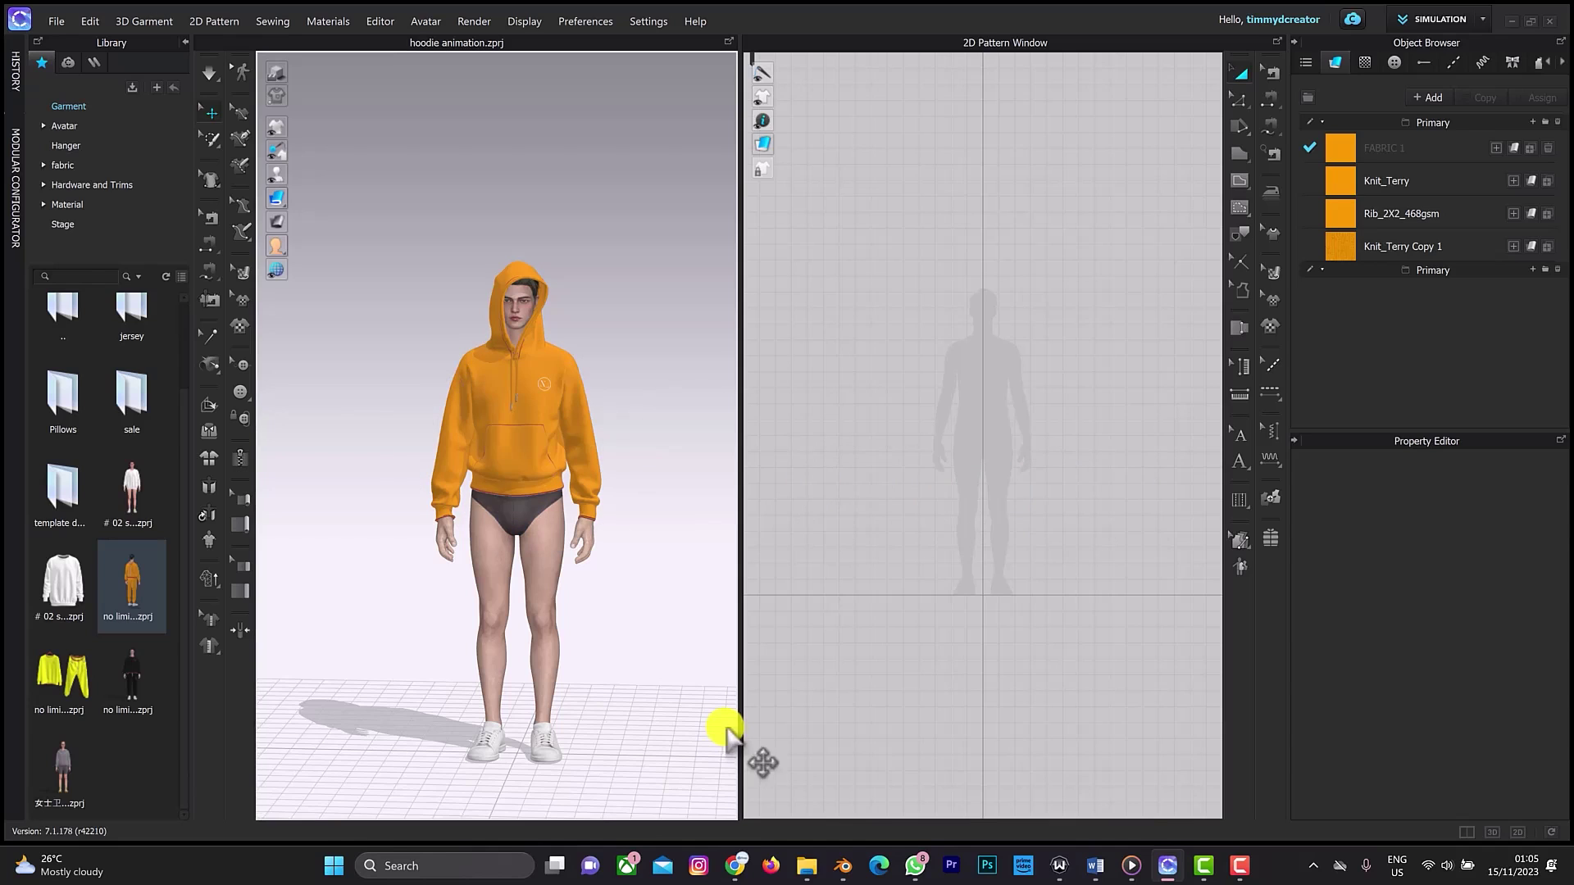
Step: Switch to Blender and import character.obj from the obj folder in Documents as a Wavefront OBJ
click(842, 866)
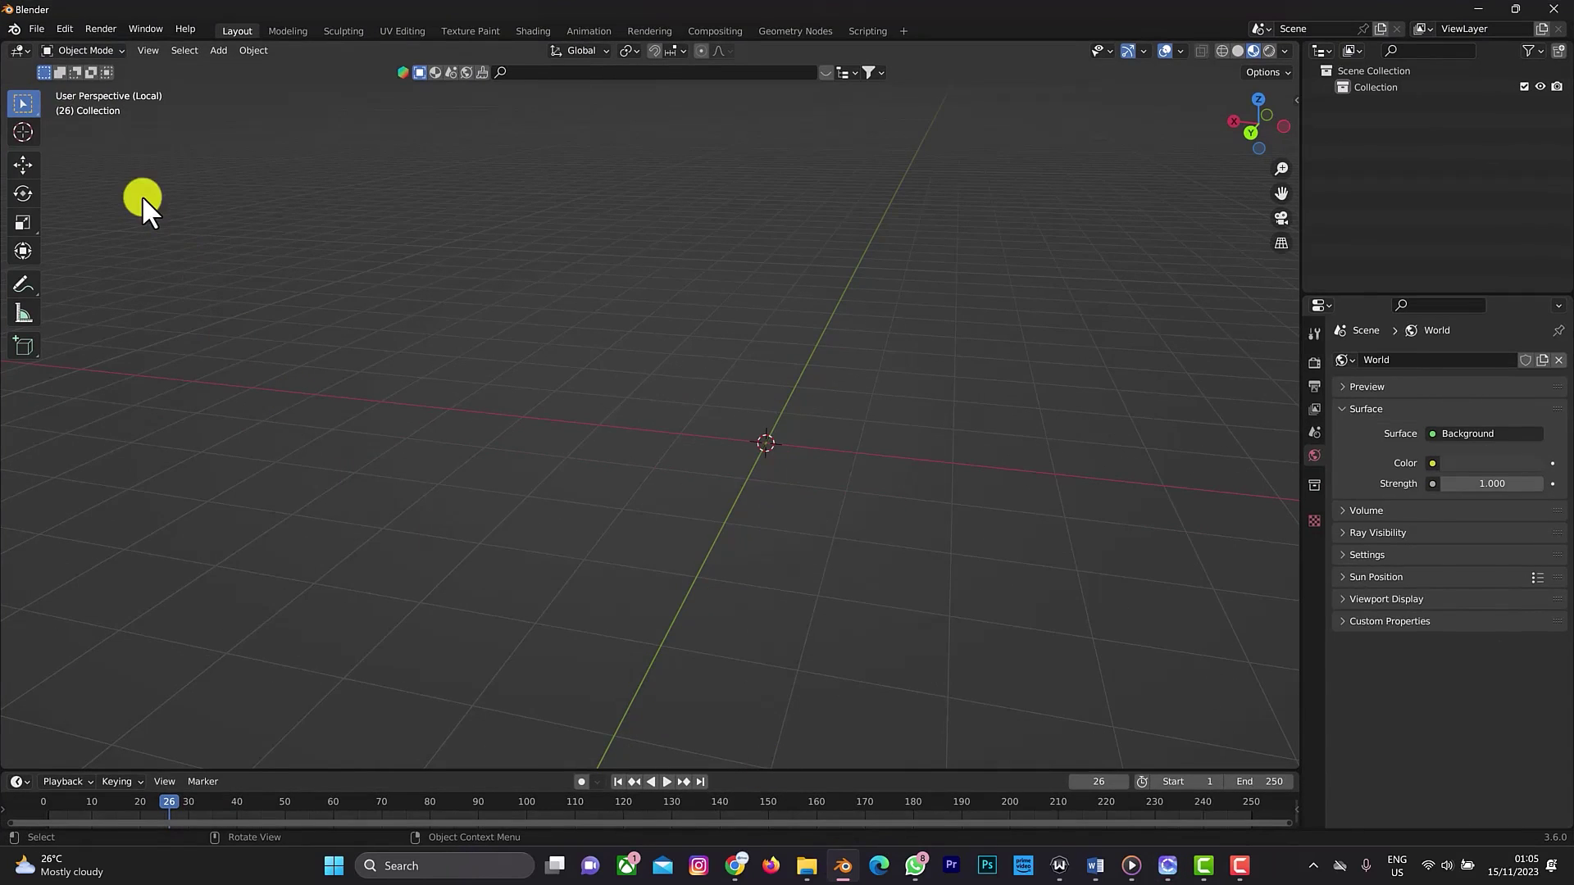
click(37, 28)
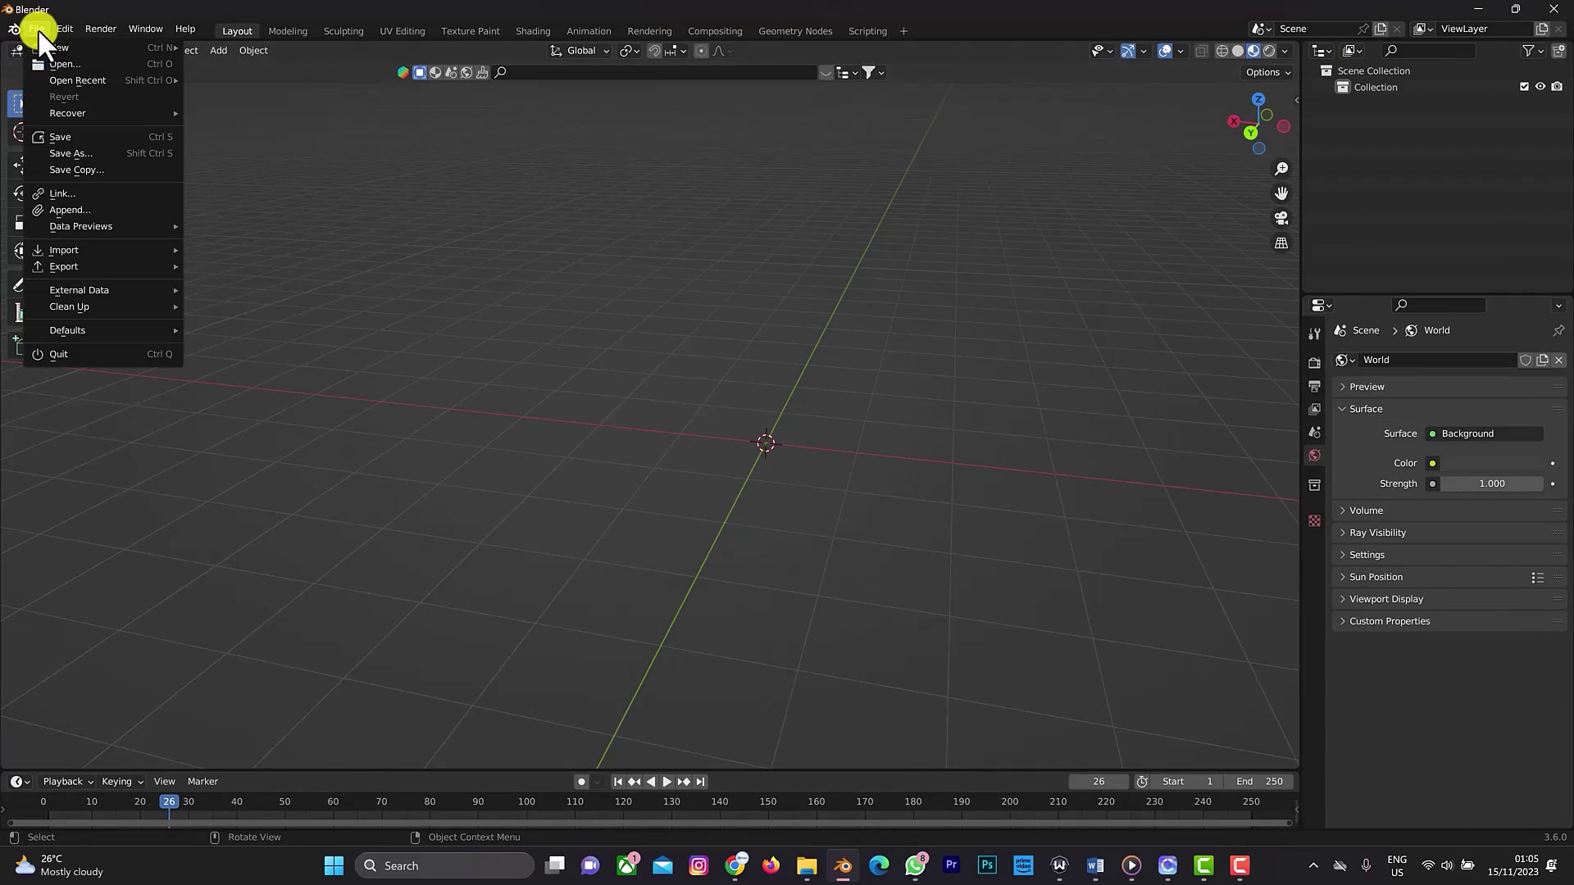
mouse_move(126, 254)
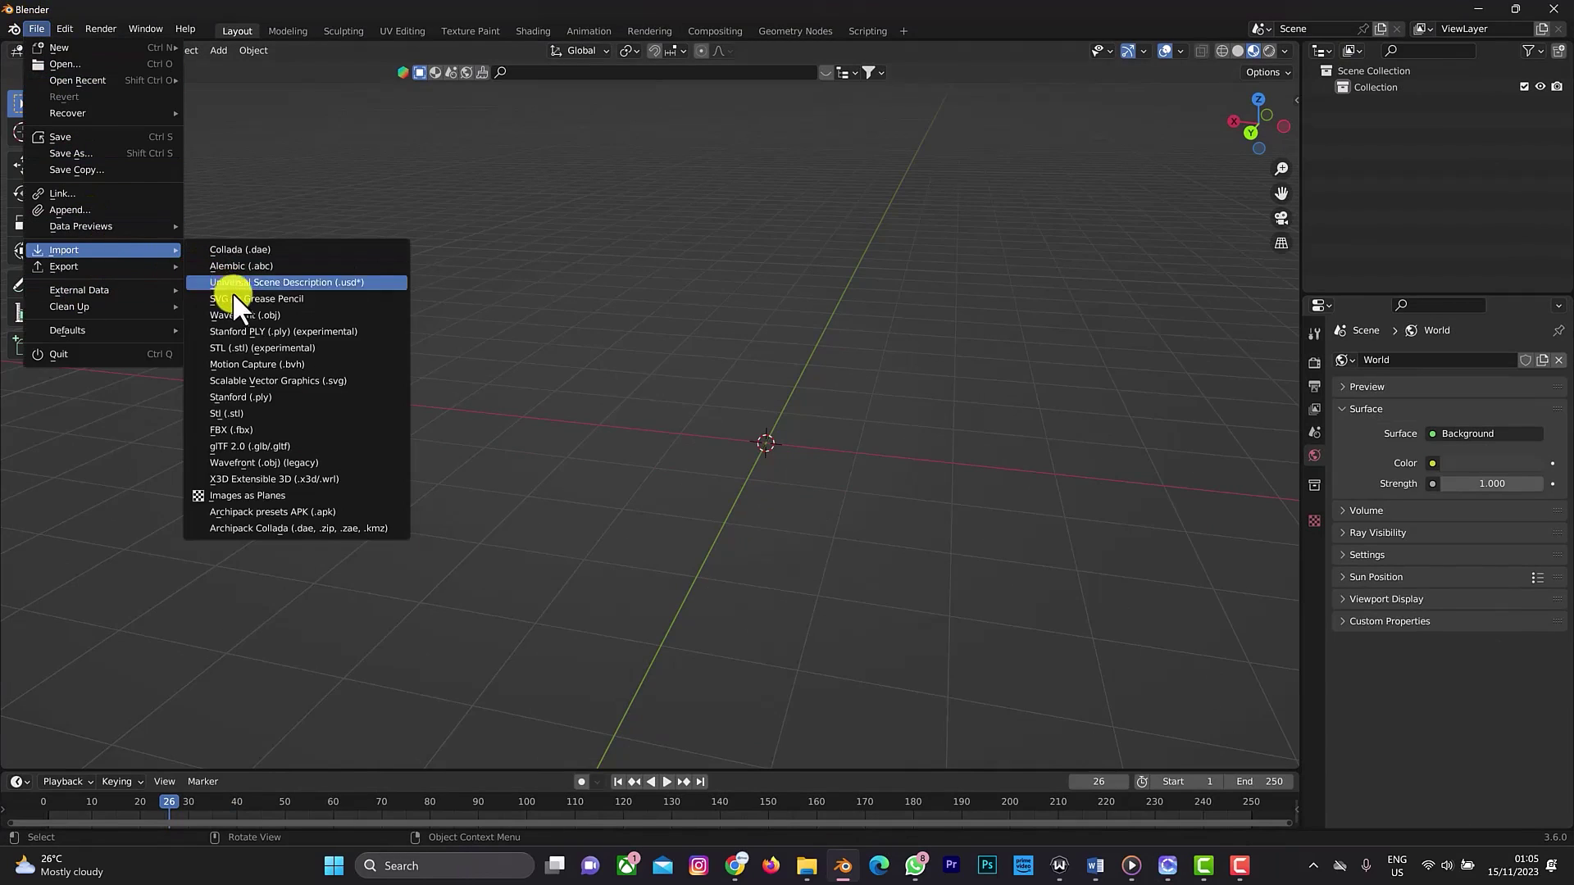
click(239, 315)
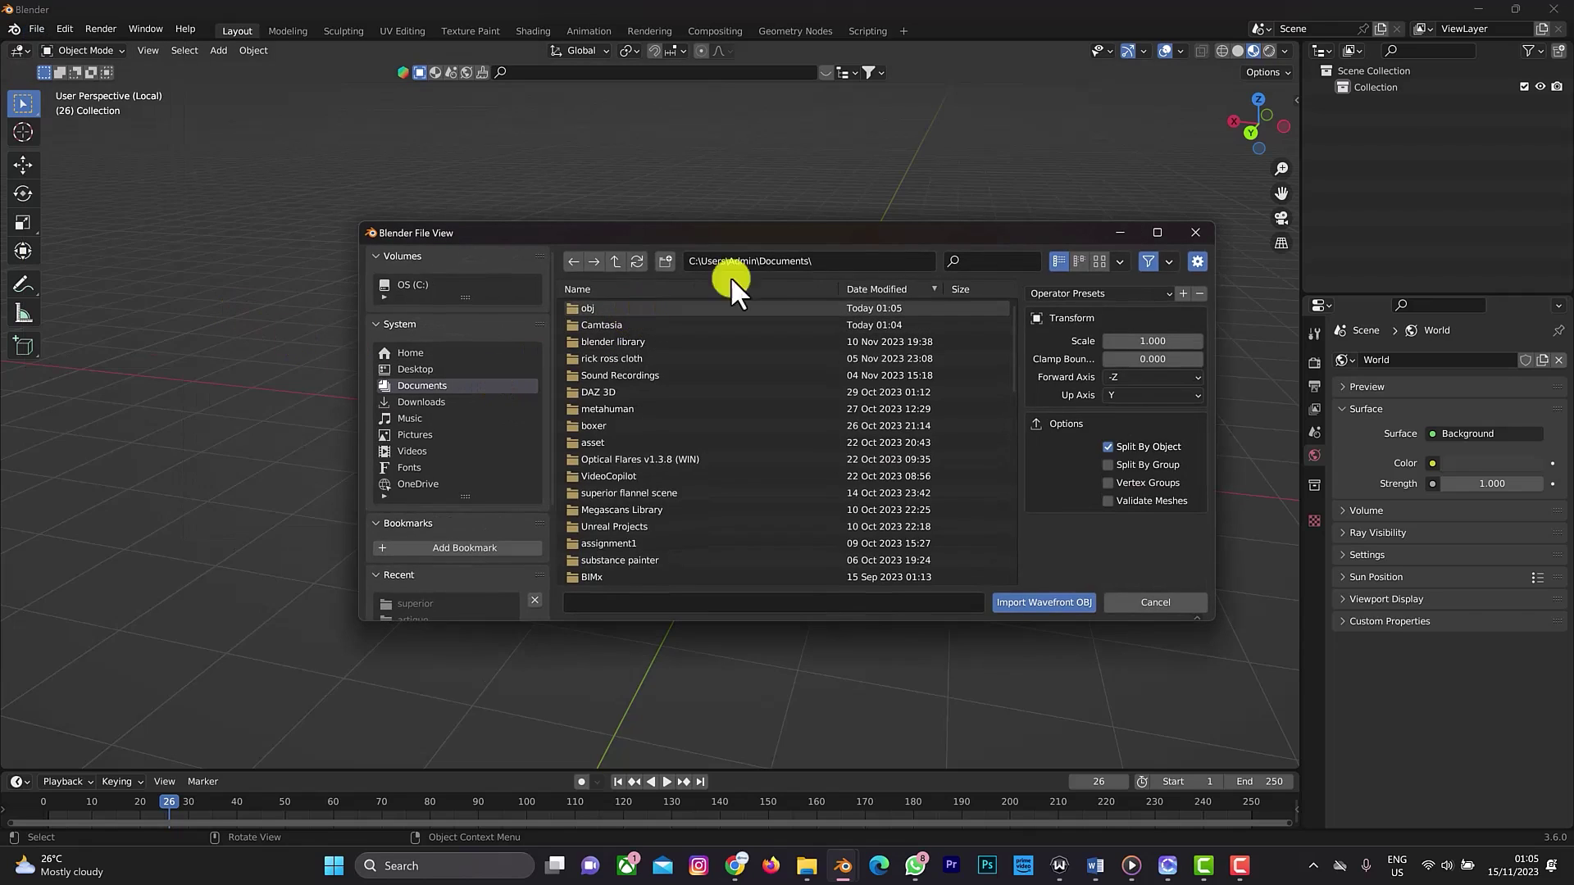
click(626, 308)
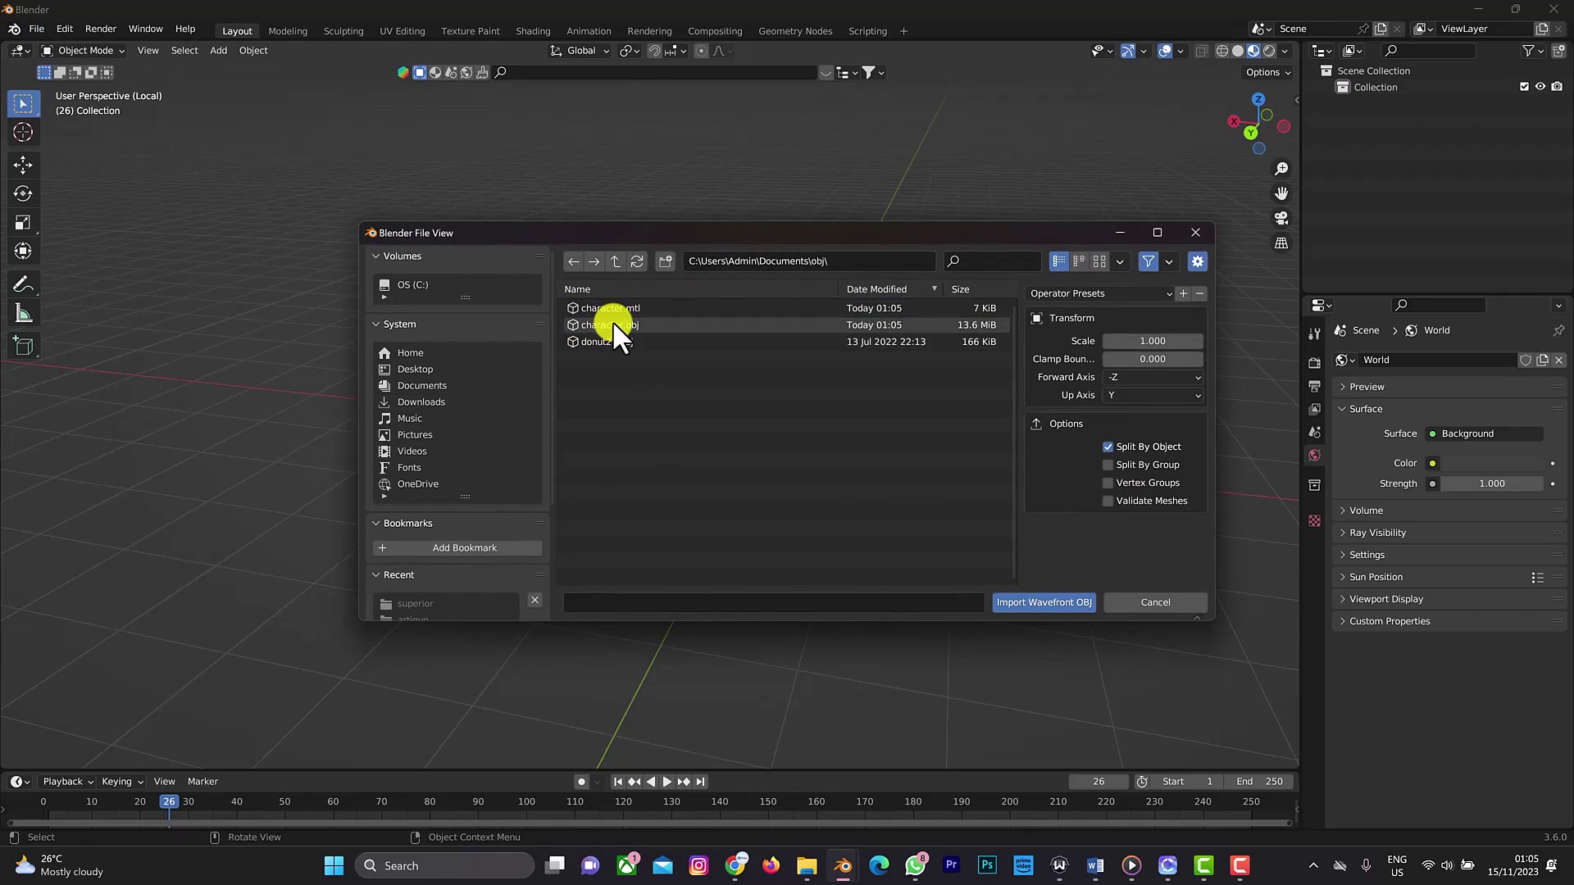
click(612, 323)
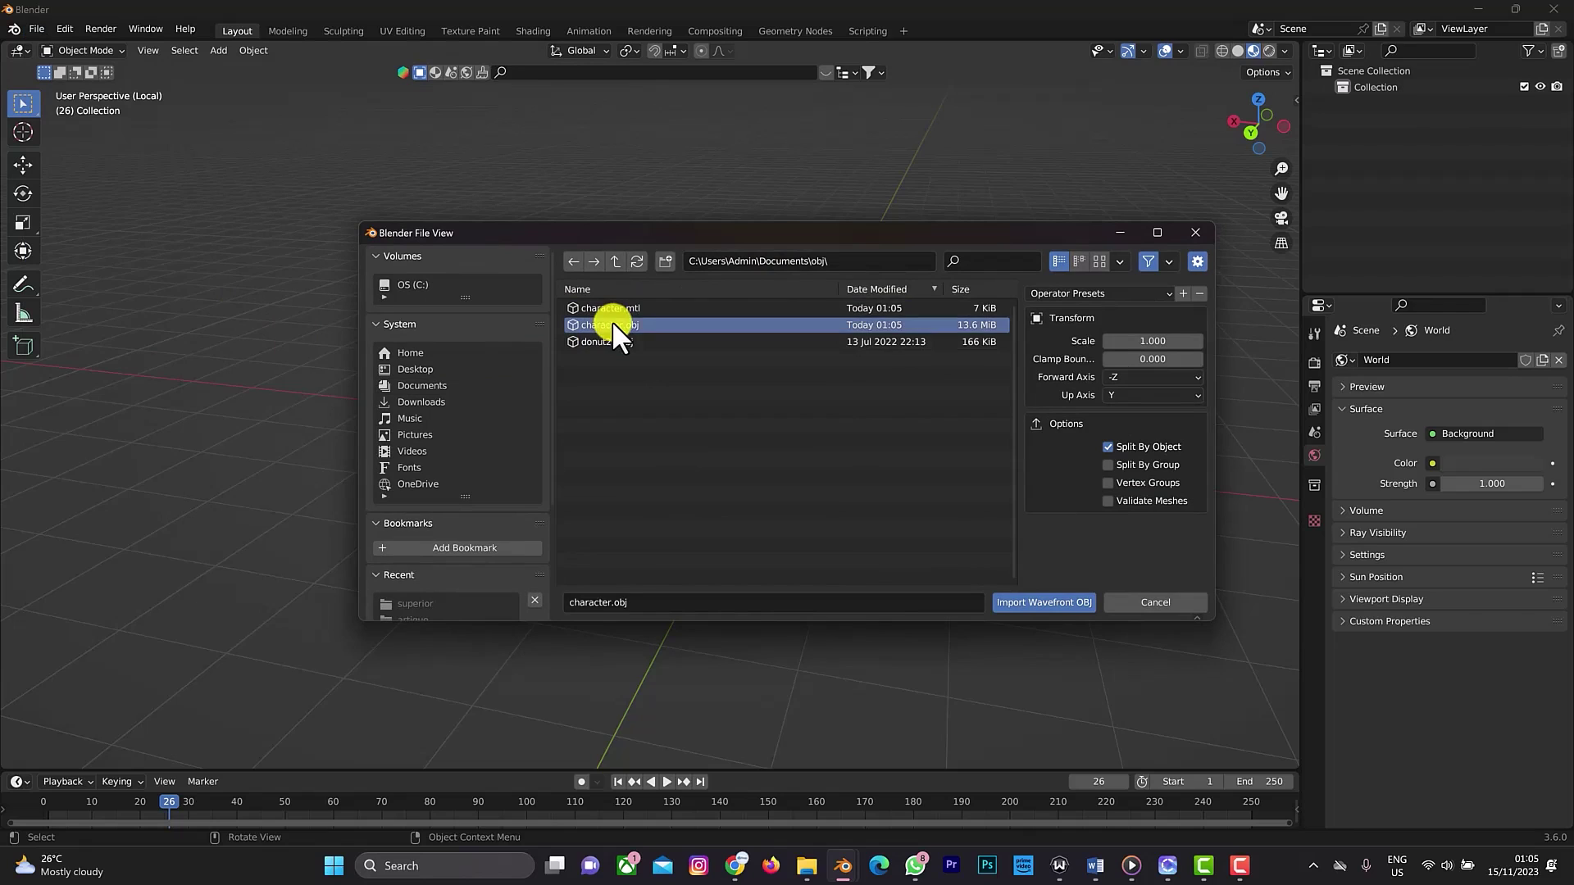
click(1005, 598)
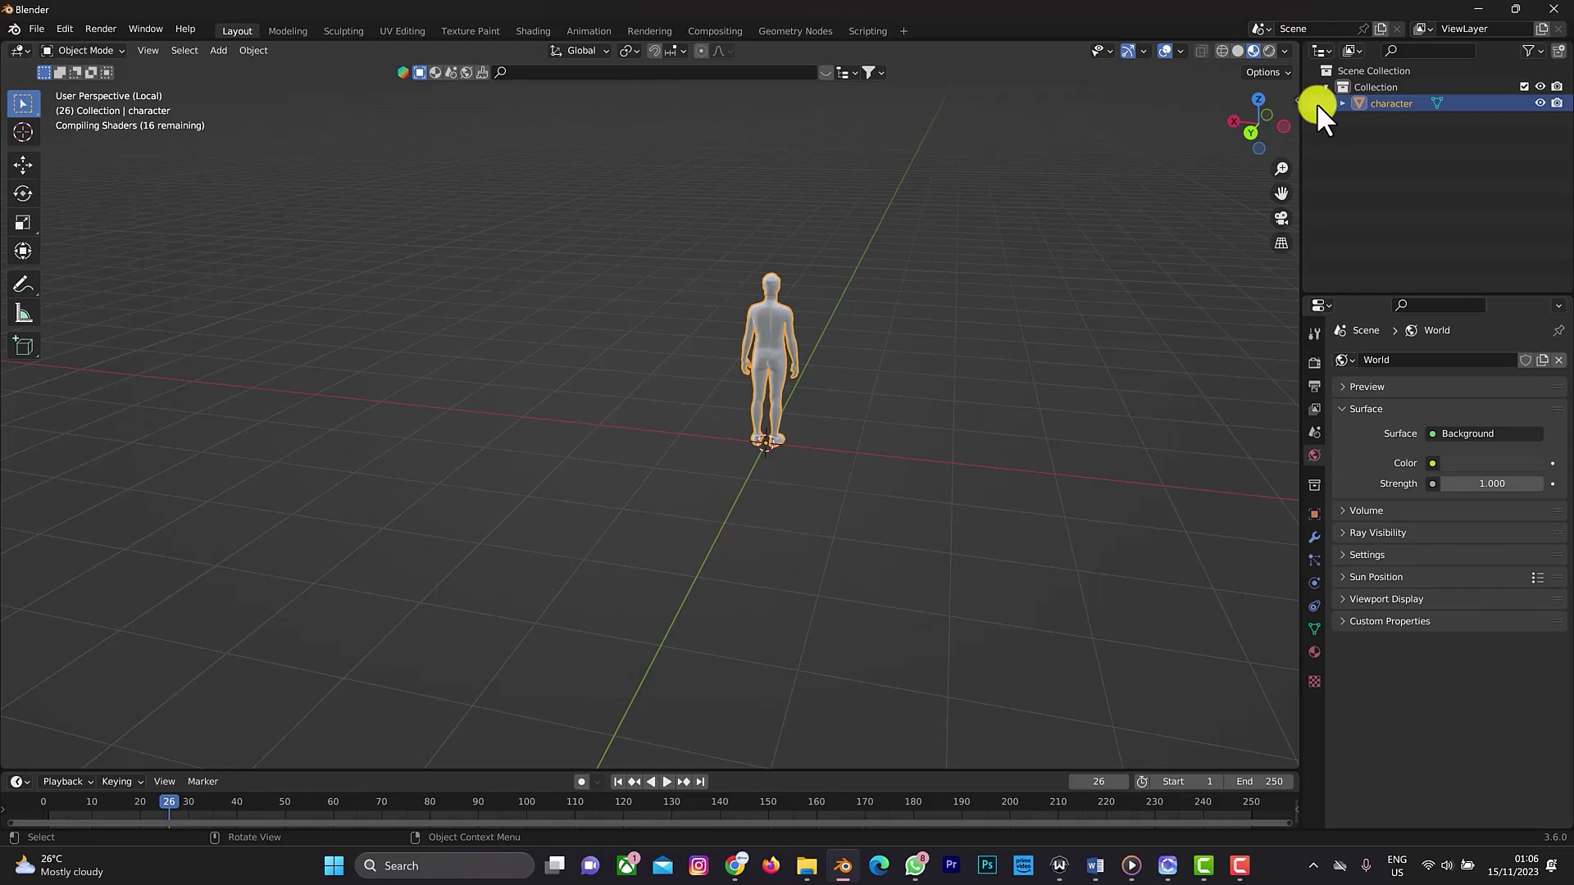
Step: Deselect the character and export the scene as character animate.fbx in the obj folder in Documents
drag(1277, 119, 939, 105)
click(618, 504)
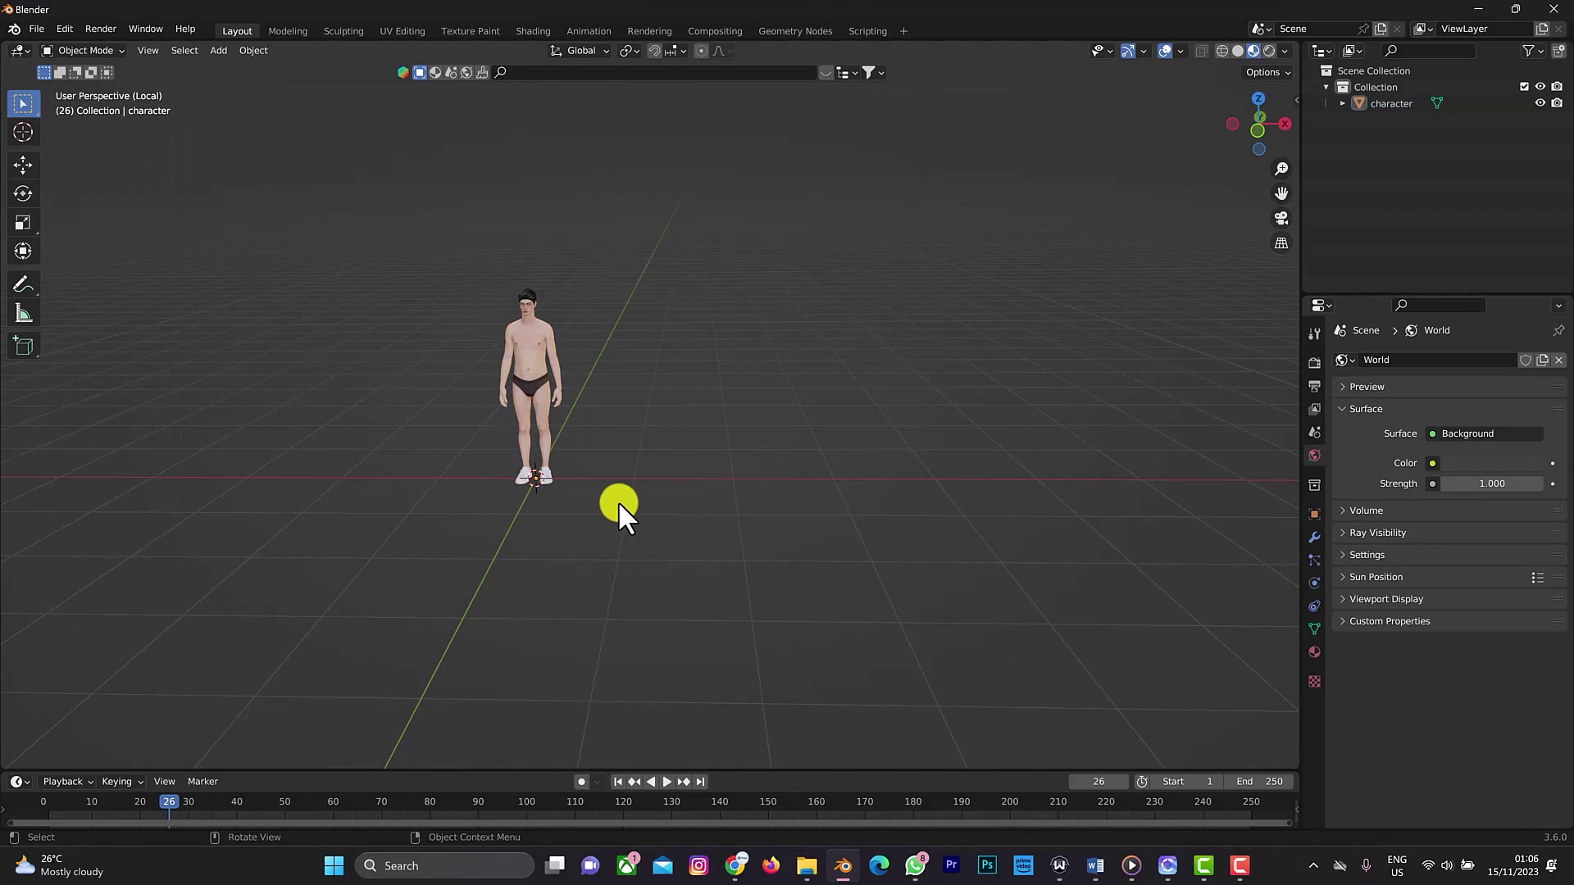
click(42, 26)
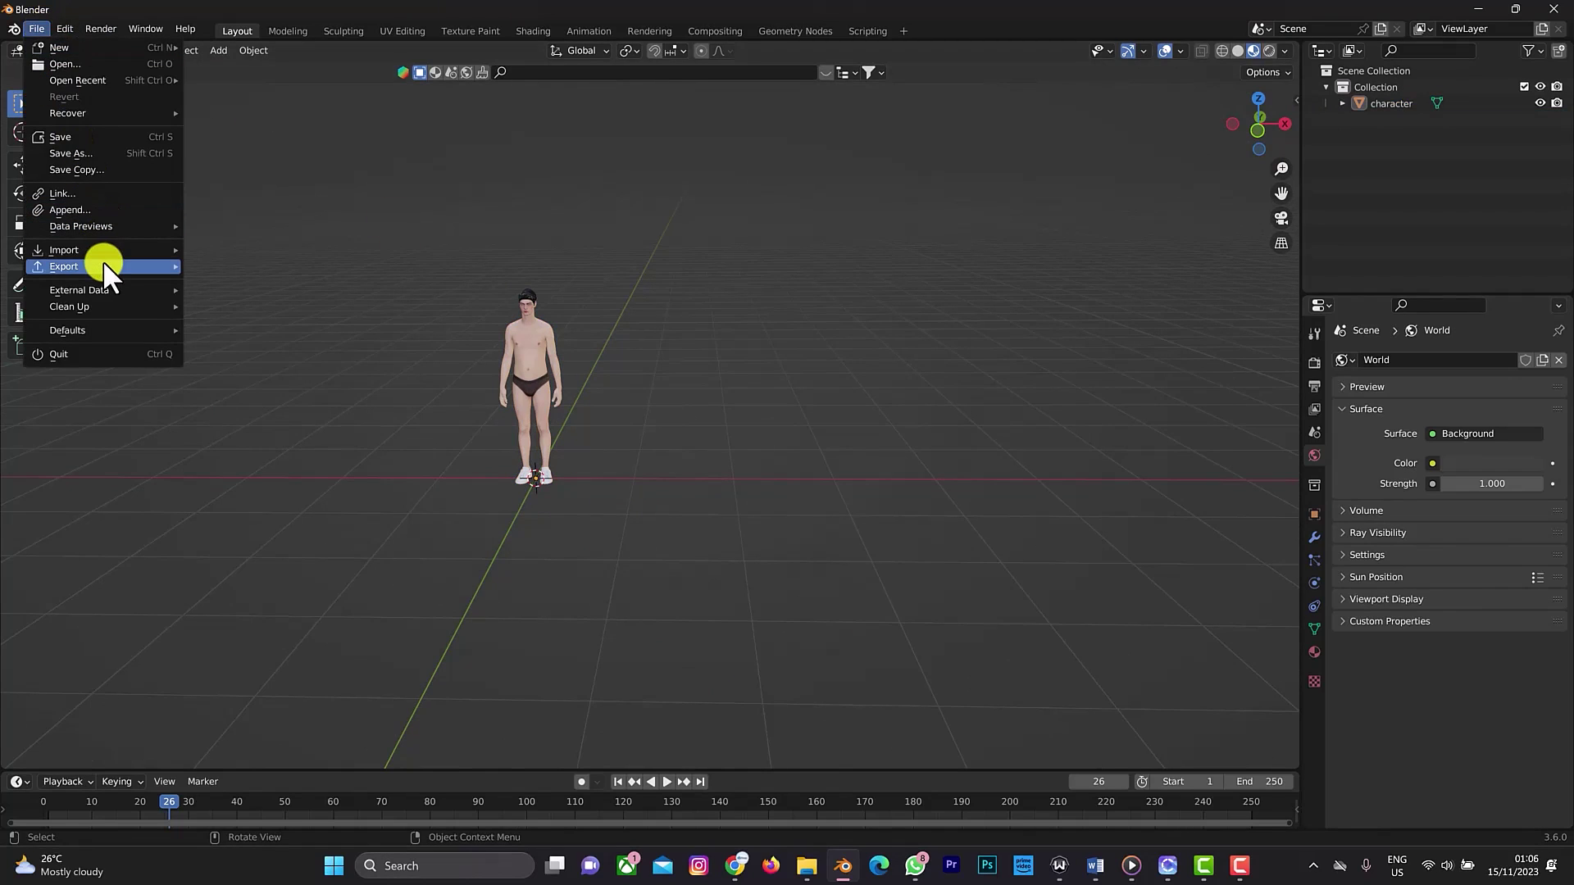
mouse_move(103, 263)
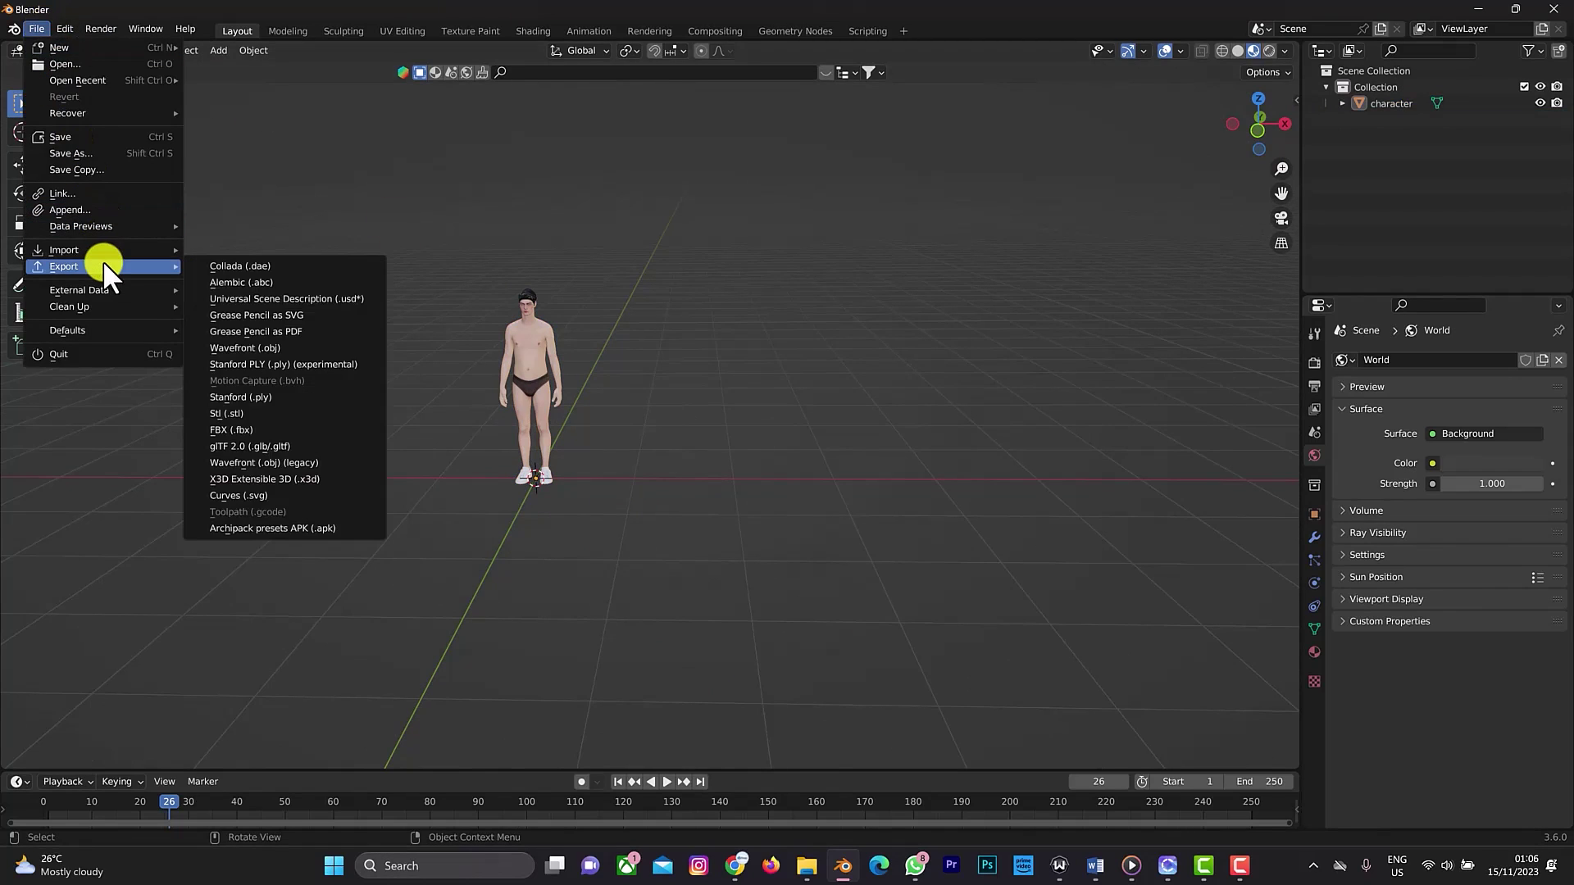
click(247, 431)
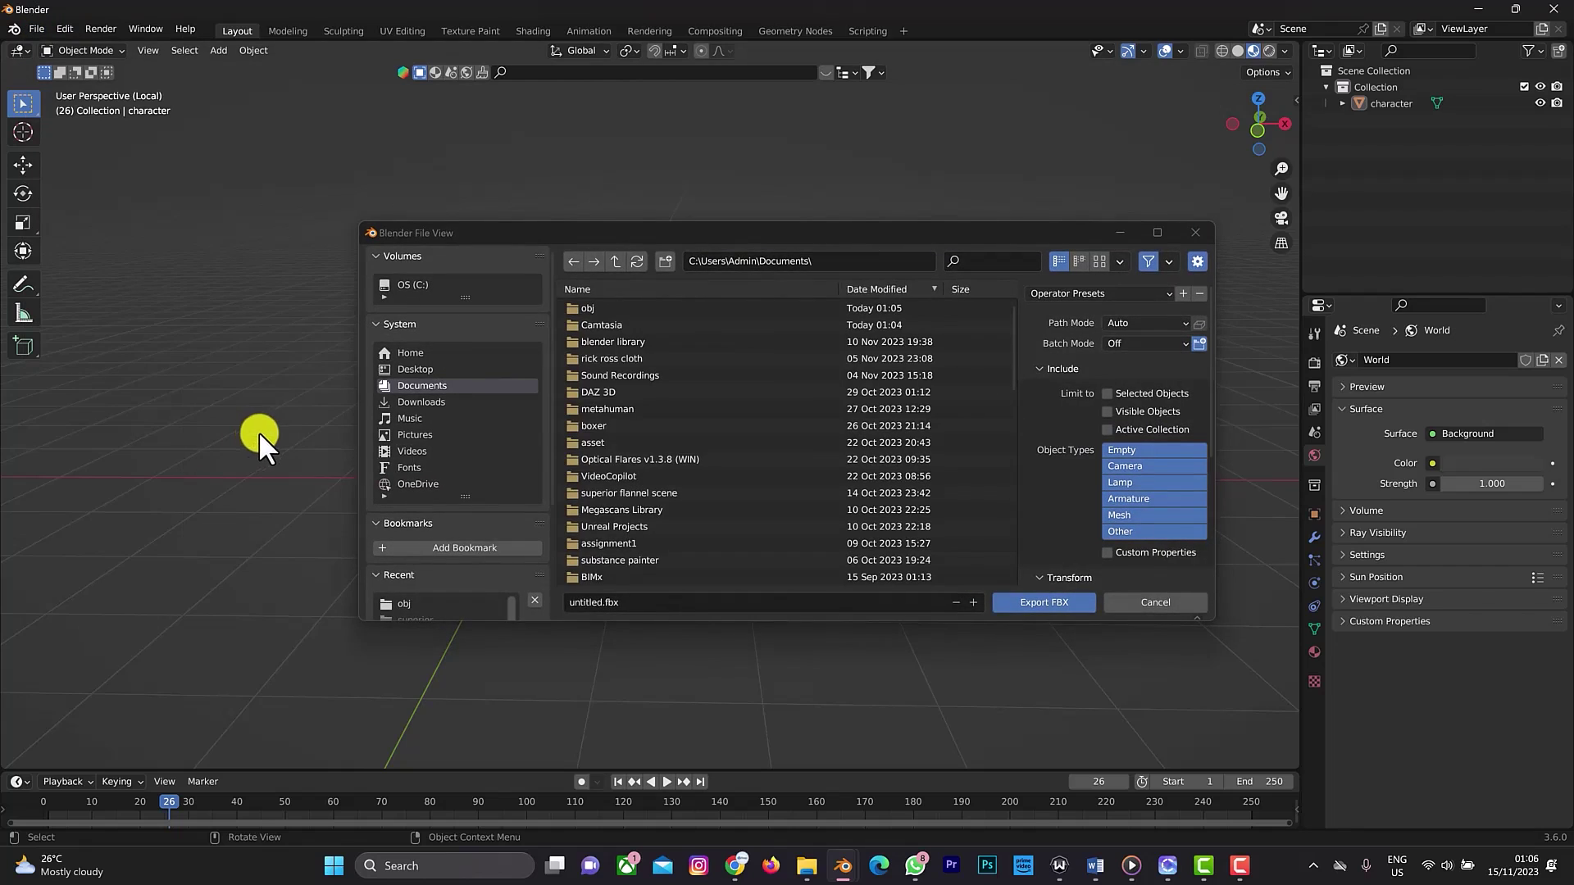
double_click(616, 308)
click(599, 598)
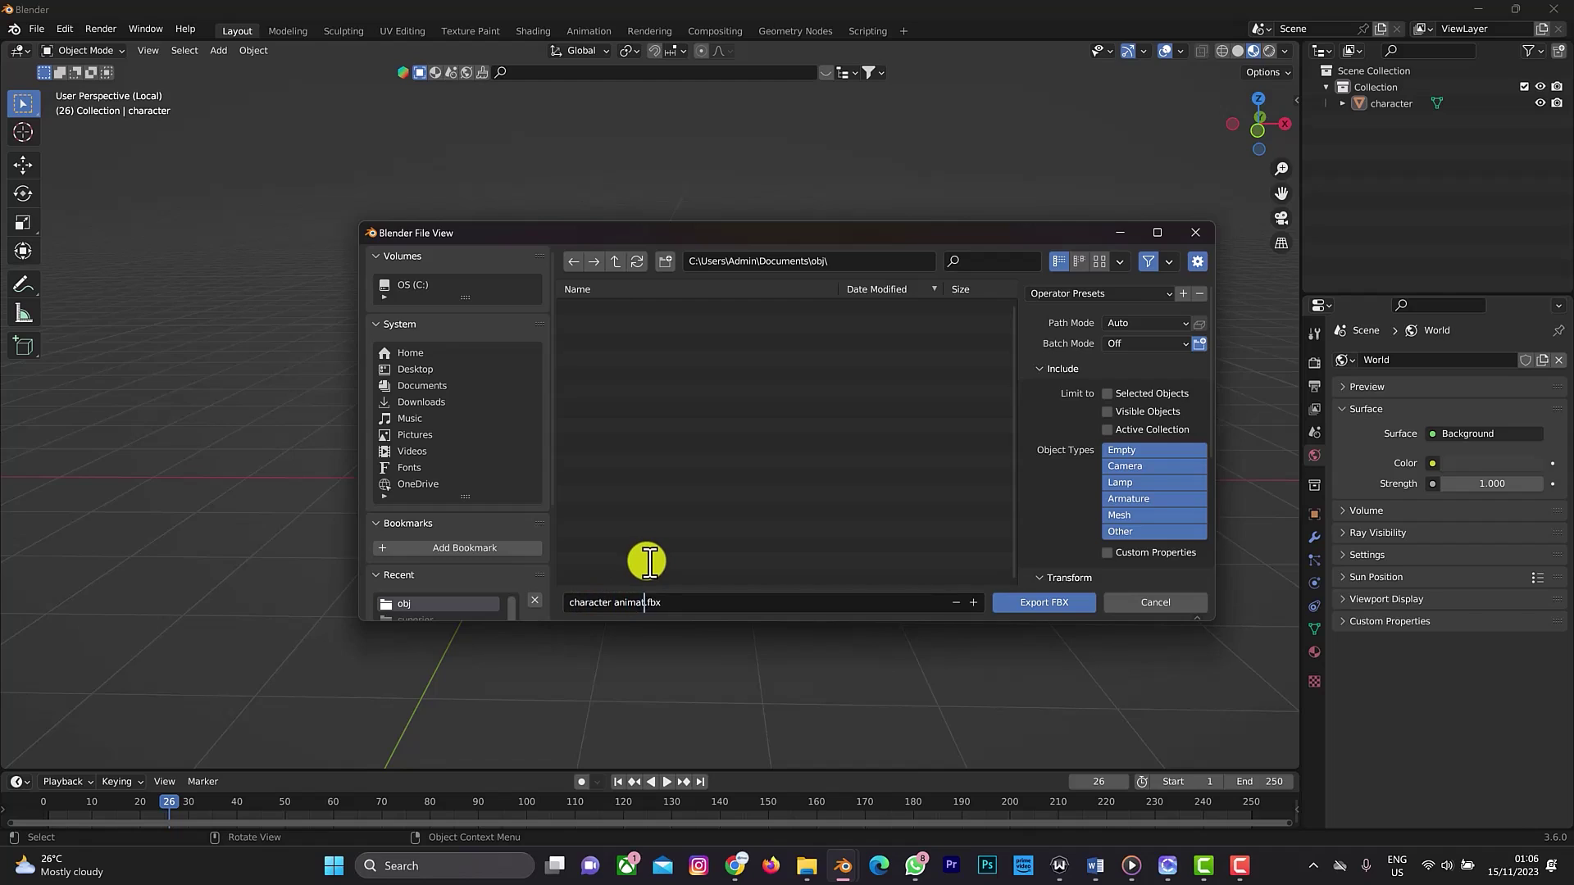
click(1053, 603)
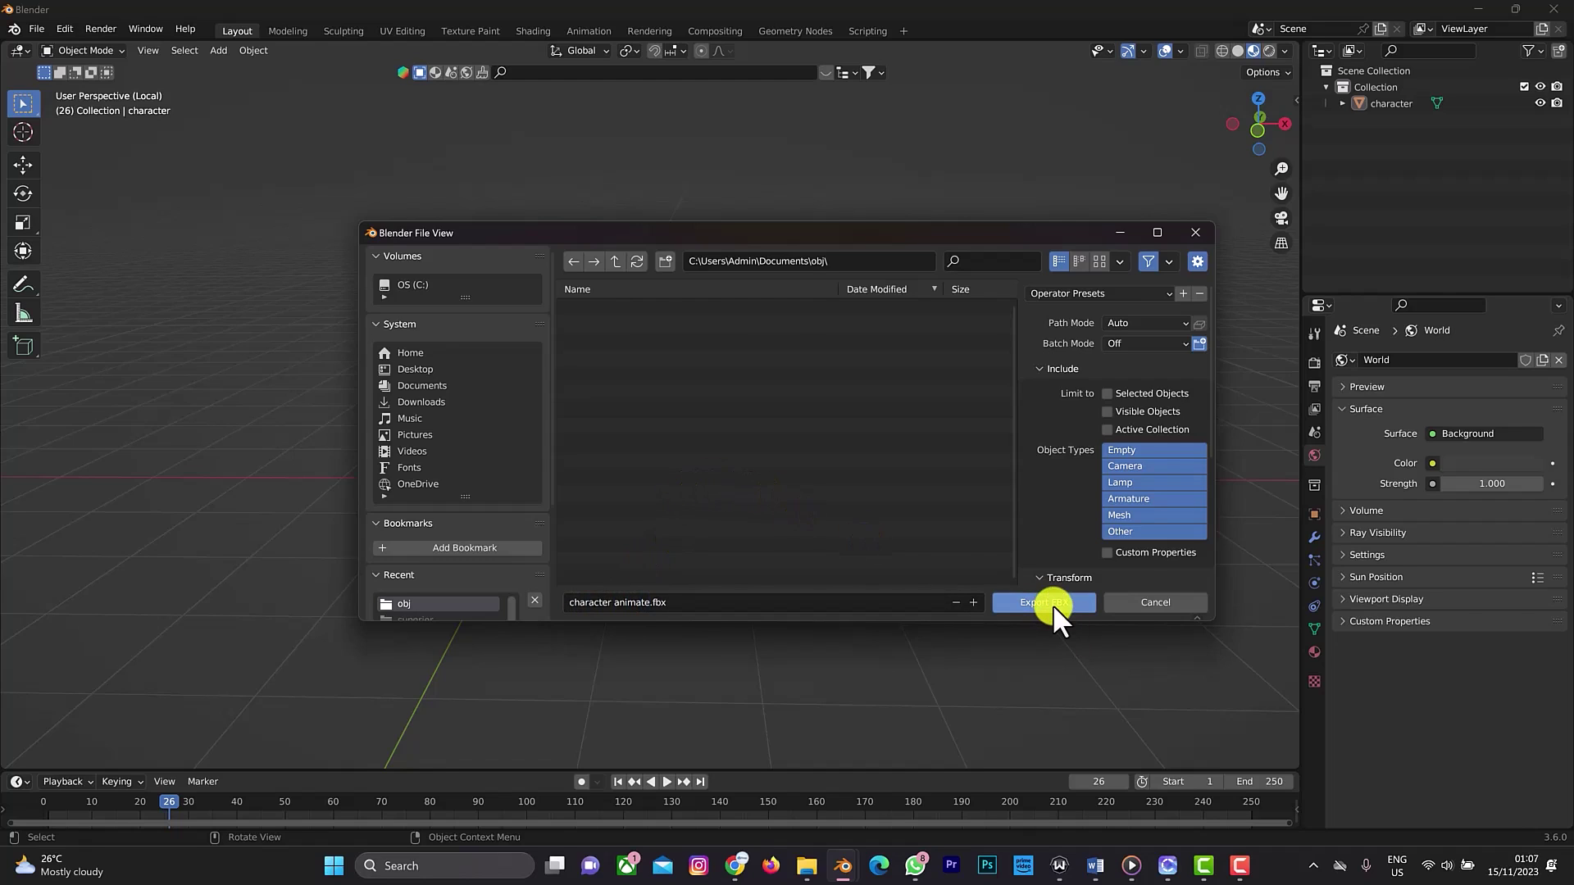
click(1053, 603)
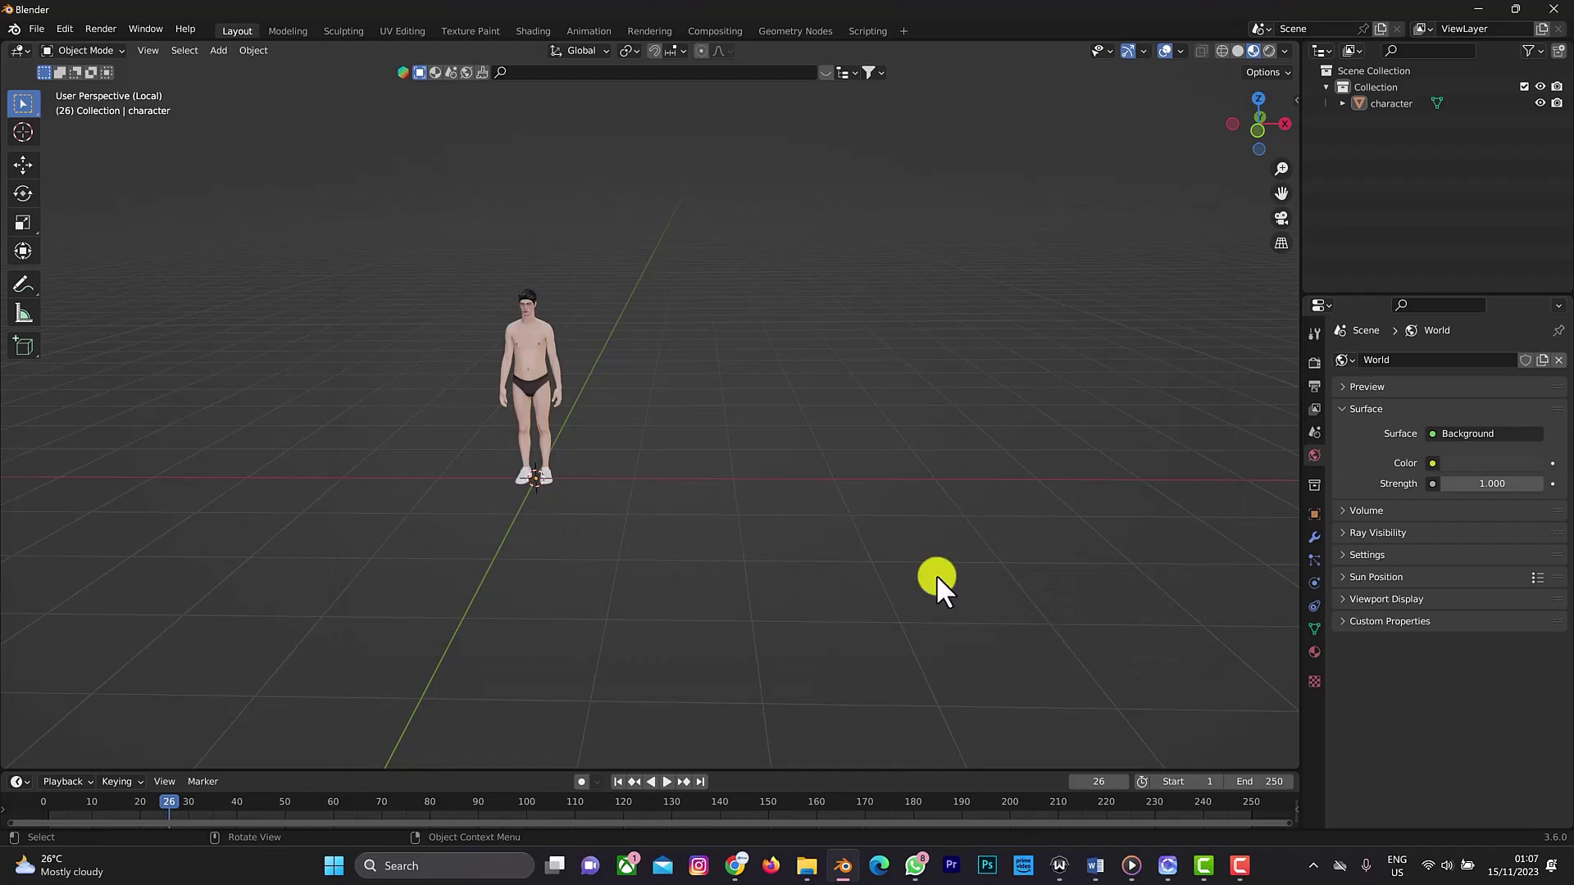
Step: Switch to Mixamo in Chrome and upload the character animate file from the obj folder in Documents
click(745, 868)
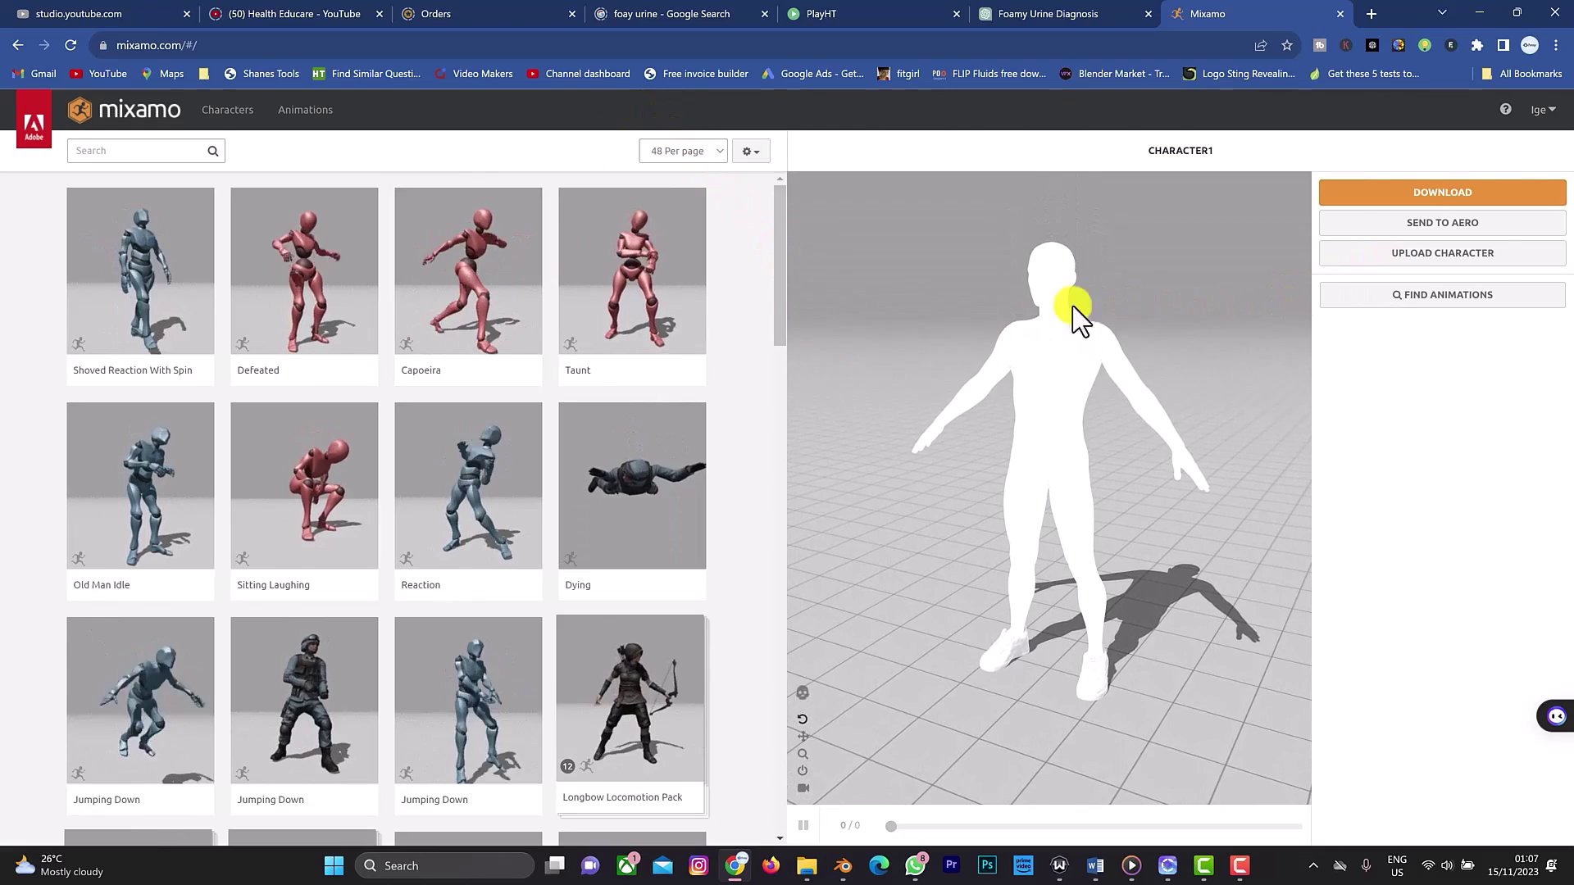
click(1370, 260)
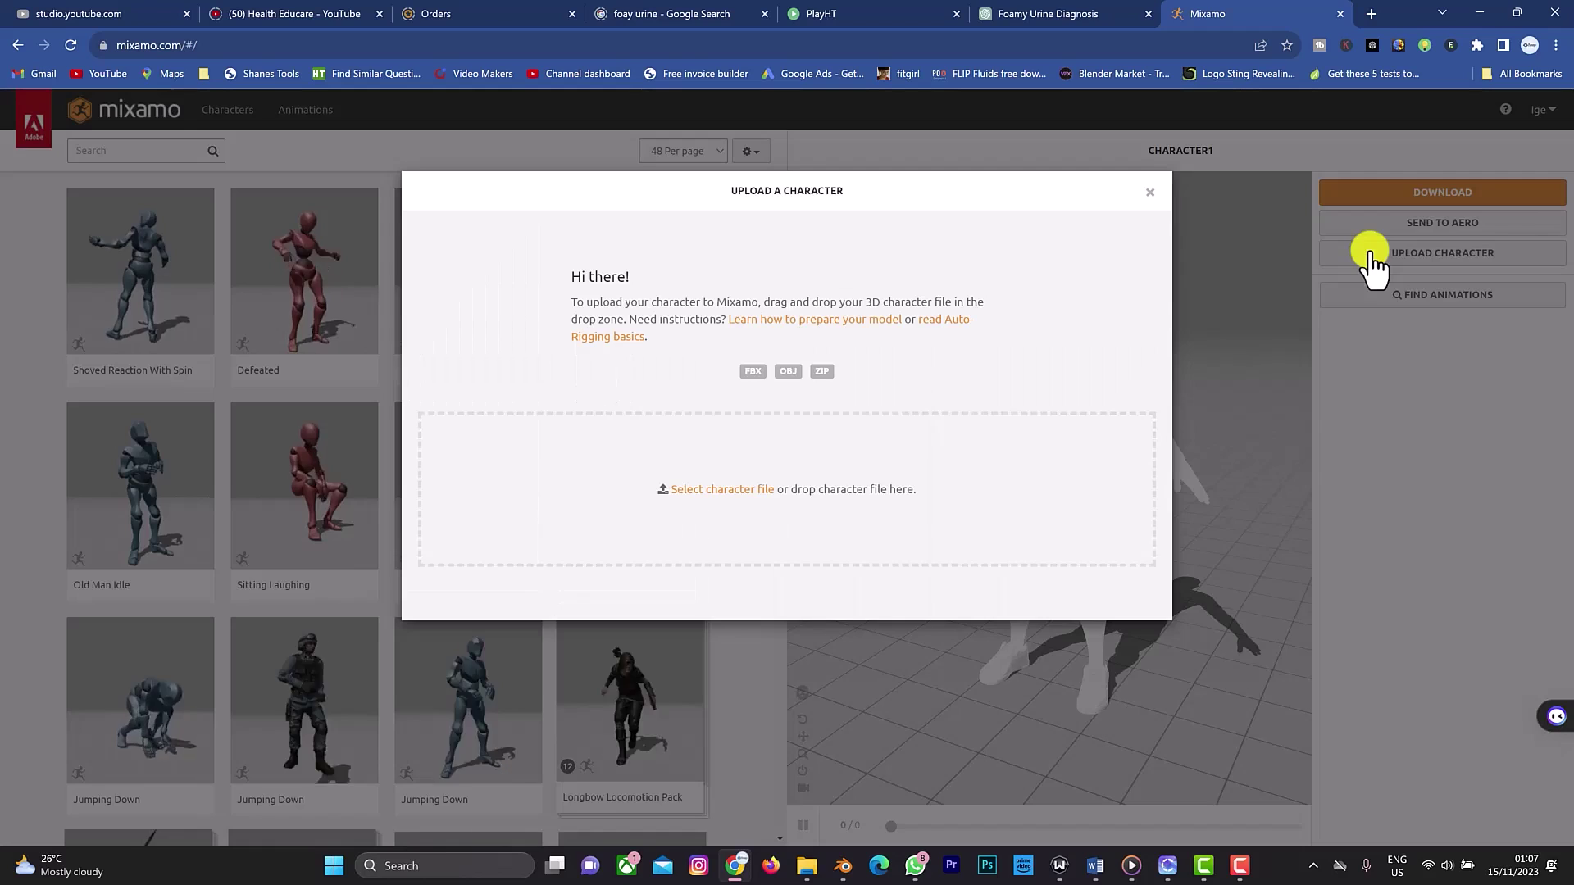
click(732, 489)
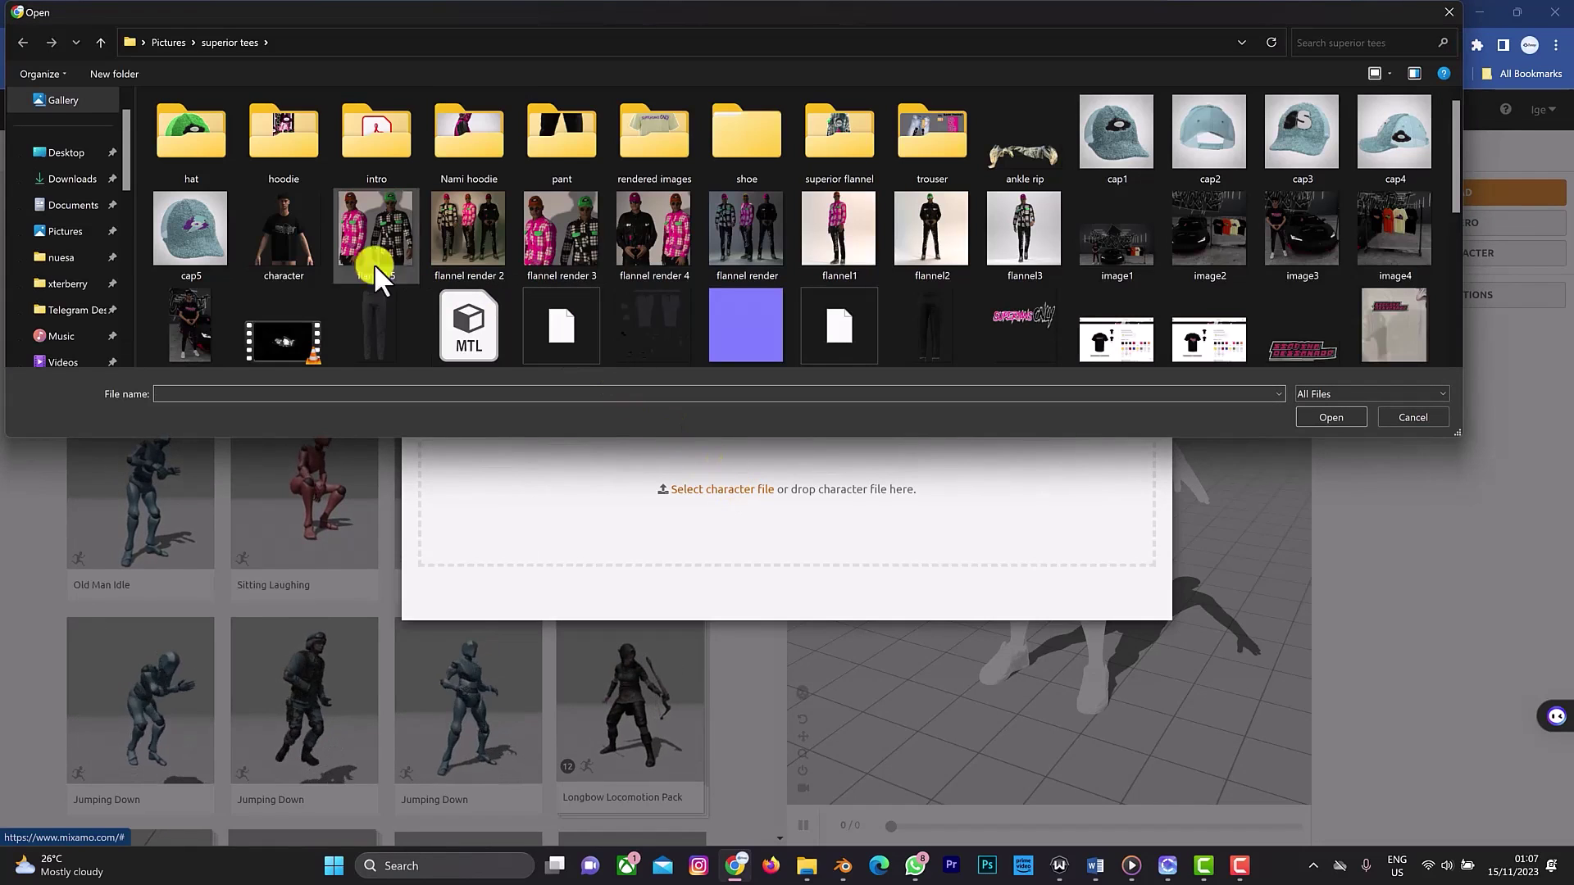
click(64, 207)
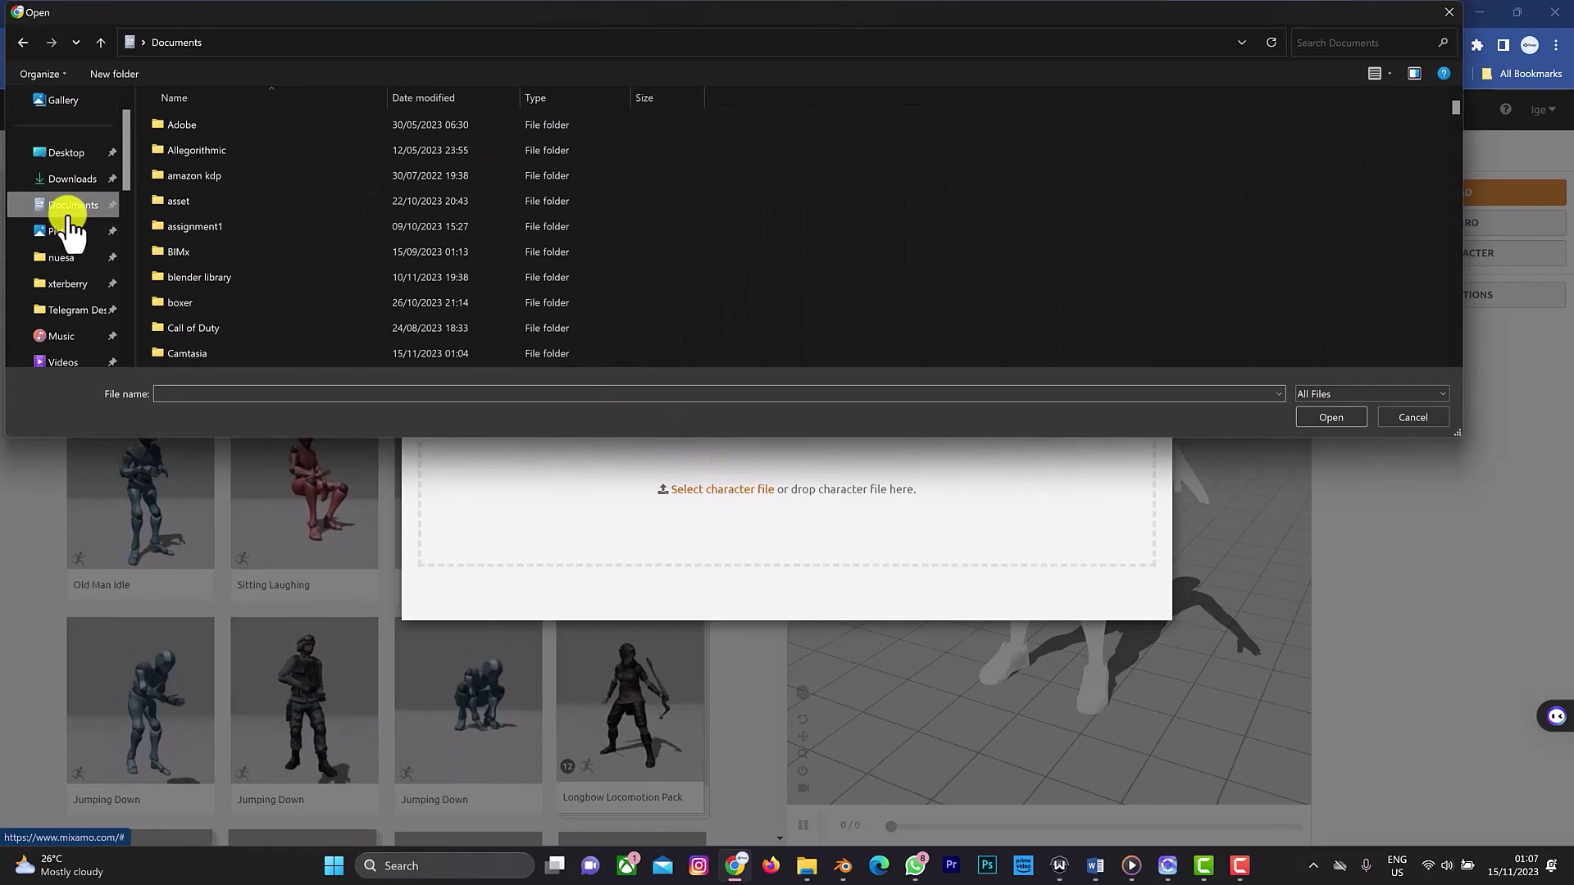
scroll(283, 299, down, 8)
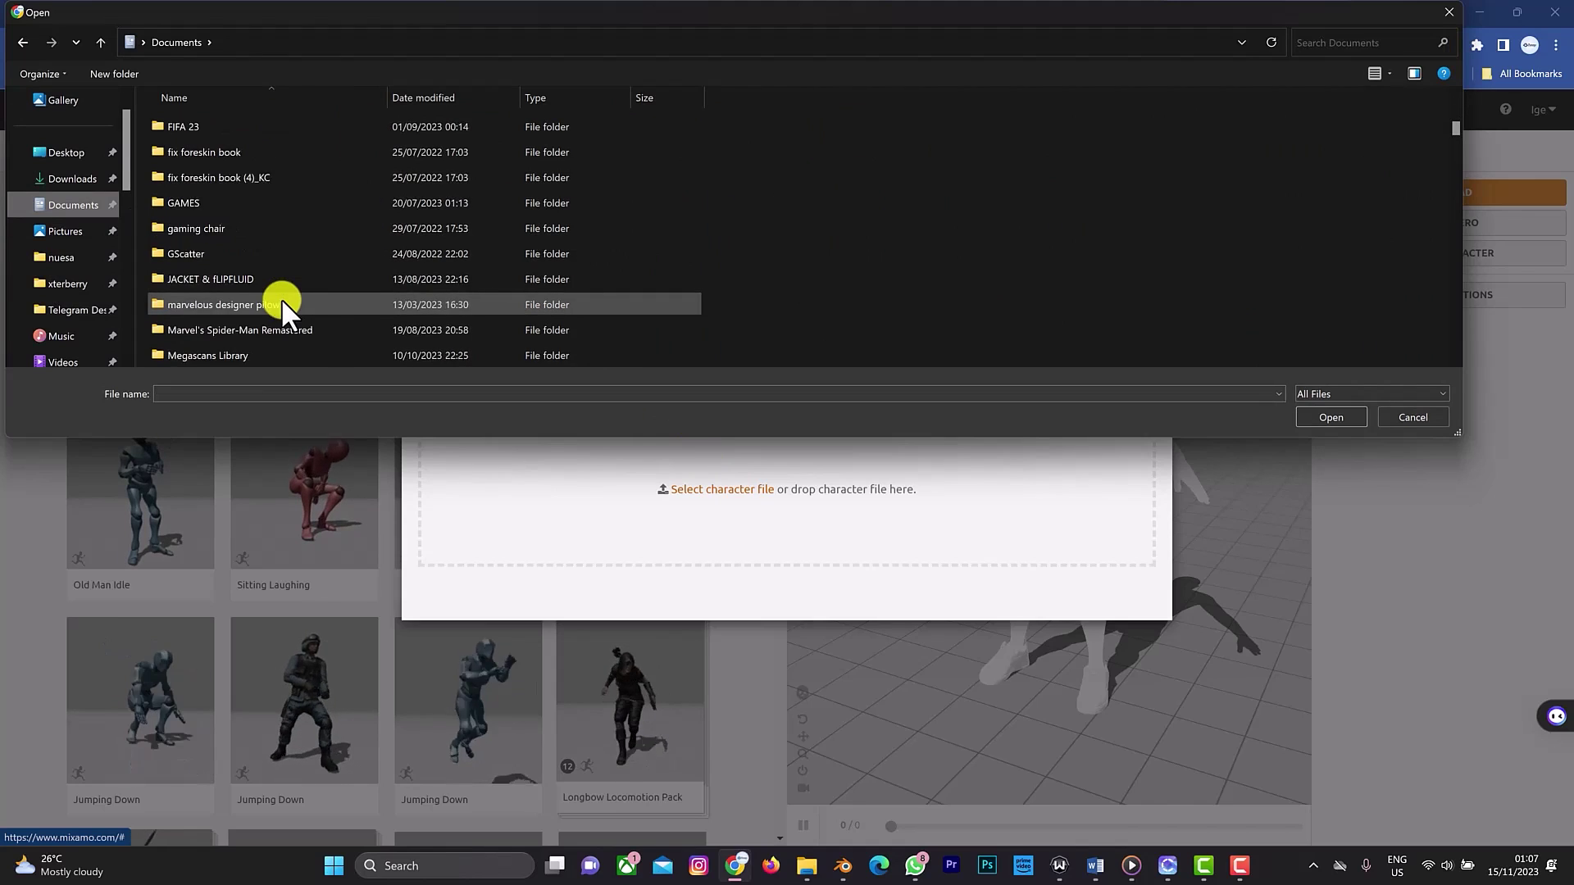
scroll(278, 317, down, 2)
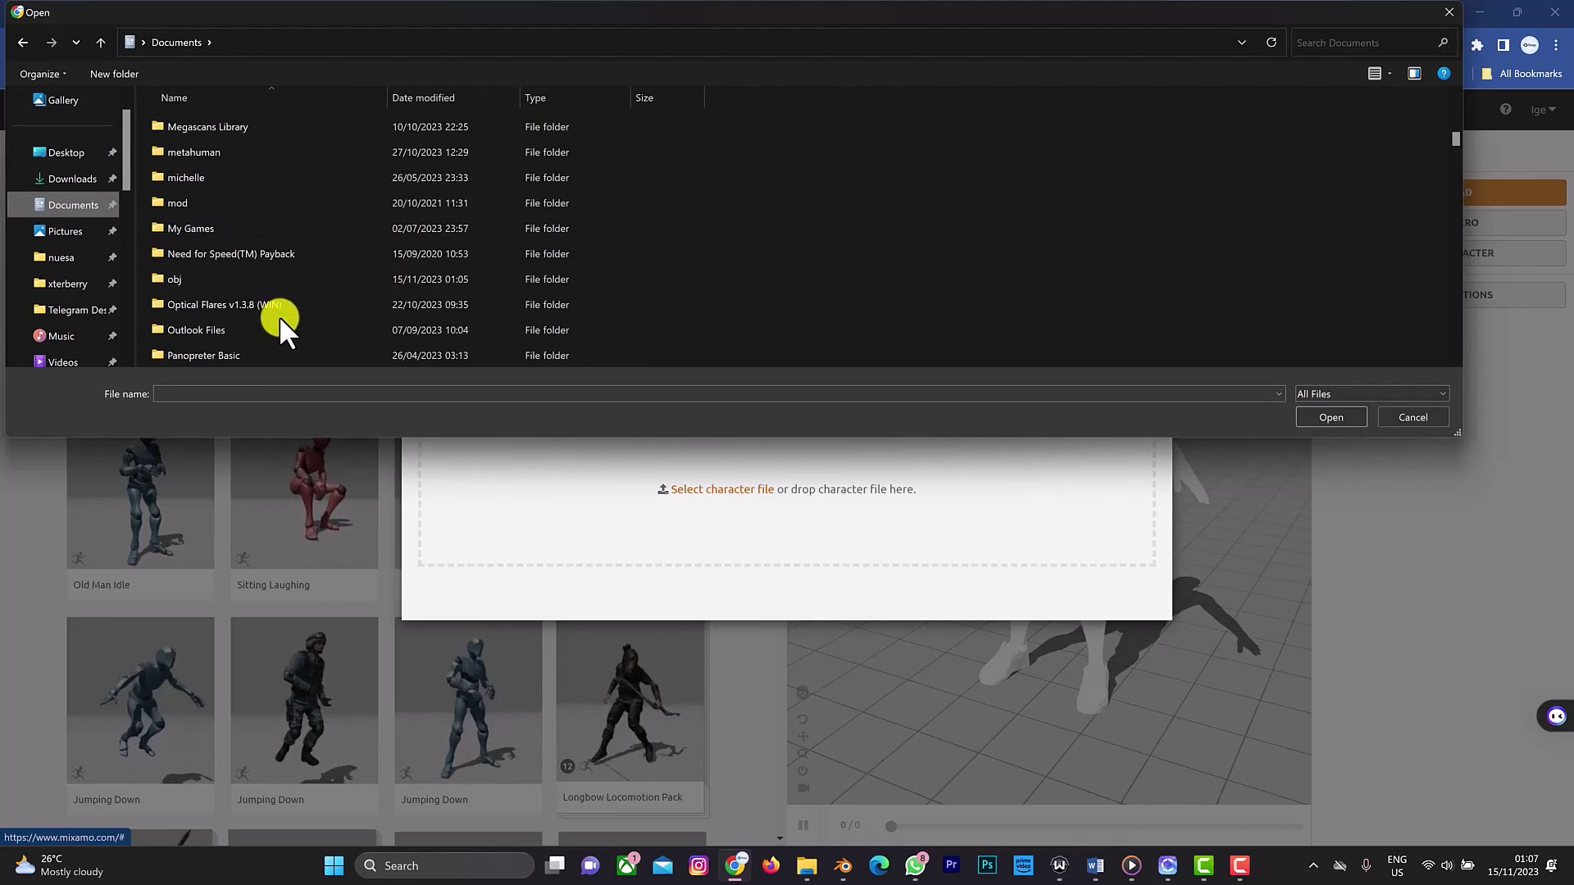
double_click(217, 279)
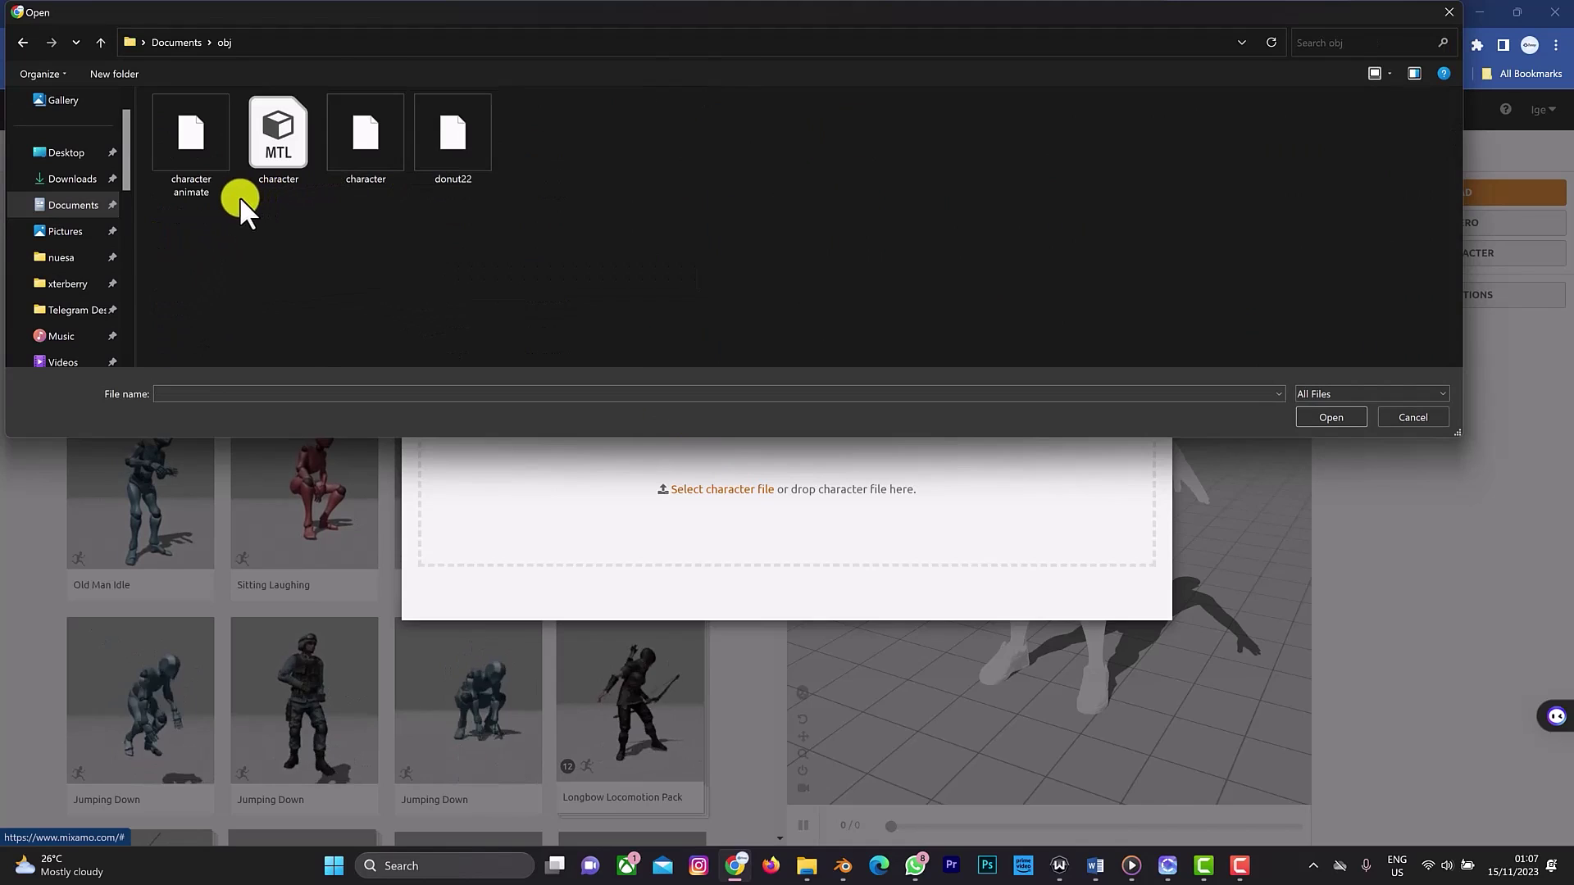
click(191, 156)
click(1341, 411)
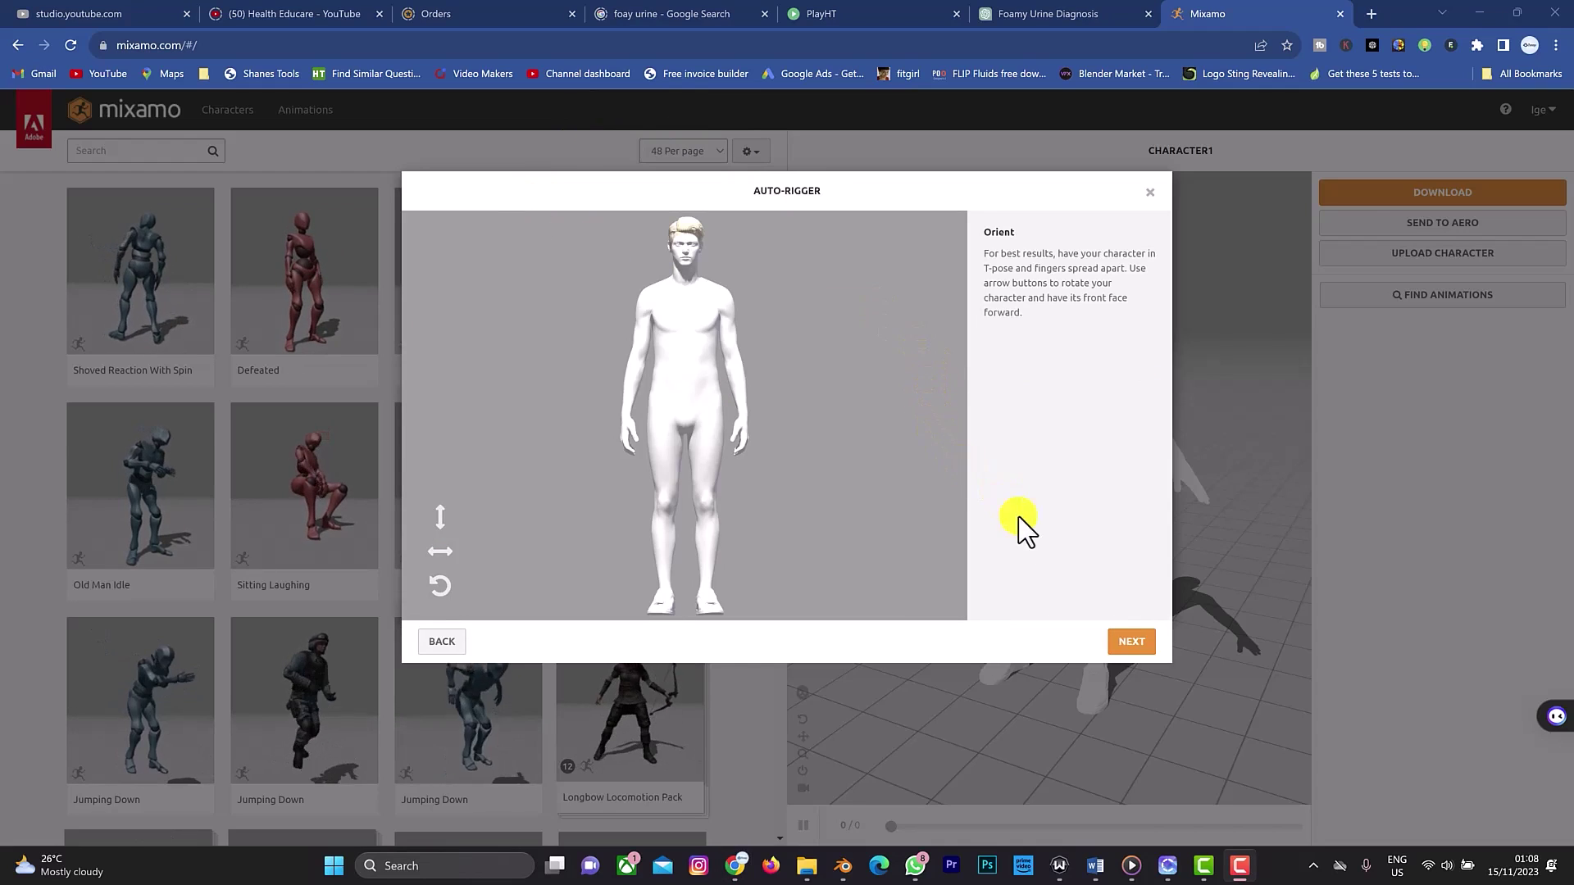
Step: Accept the character's front-facing orientation and place the auto-rig markers on the chin and both wrists, using symmetry
click(1132, 643)
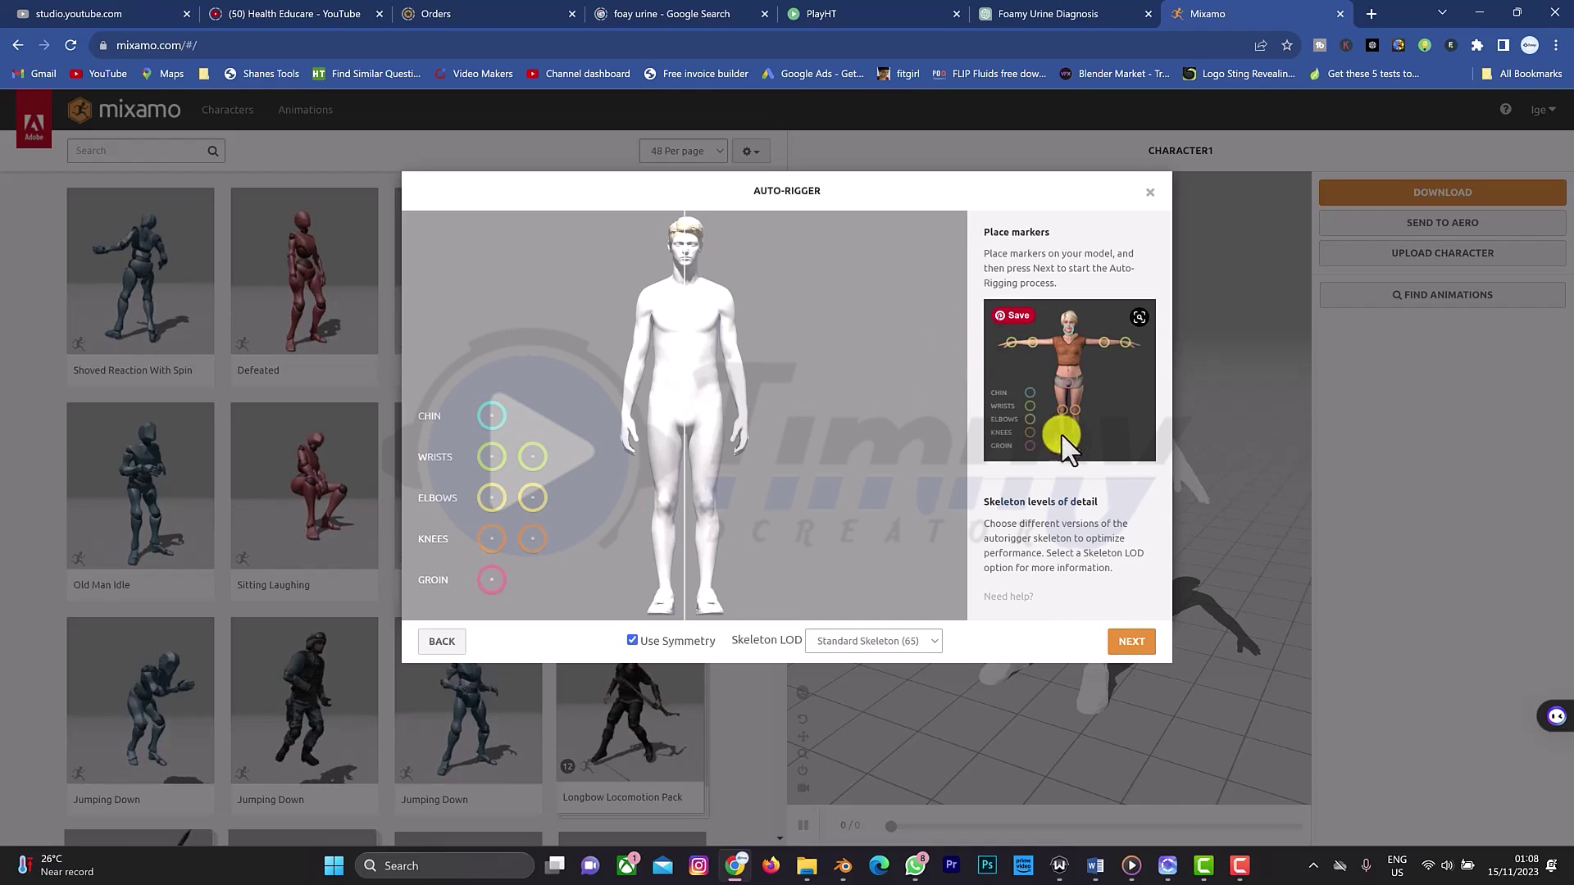
mouse_move(589, 366)
mouse_down()
mouse_move(656, 244)
mouse_move(683, 269)
mouse_up()
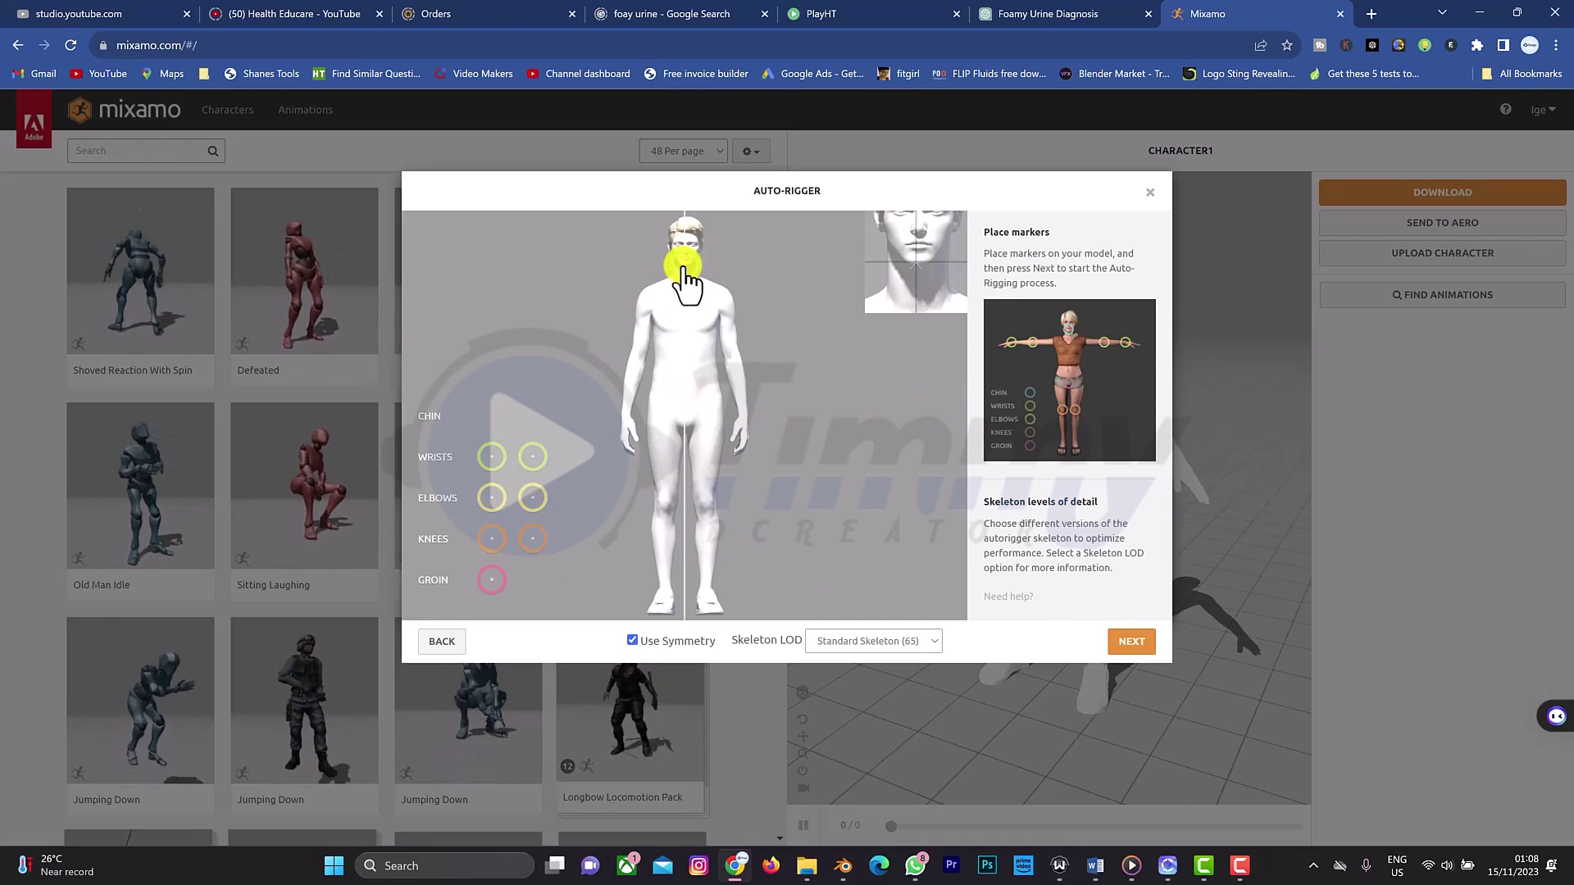
drag(684, 267, 684, 261)
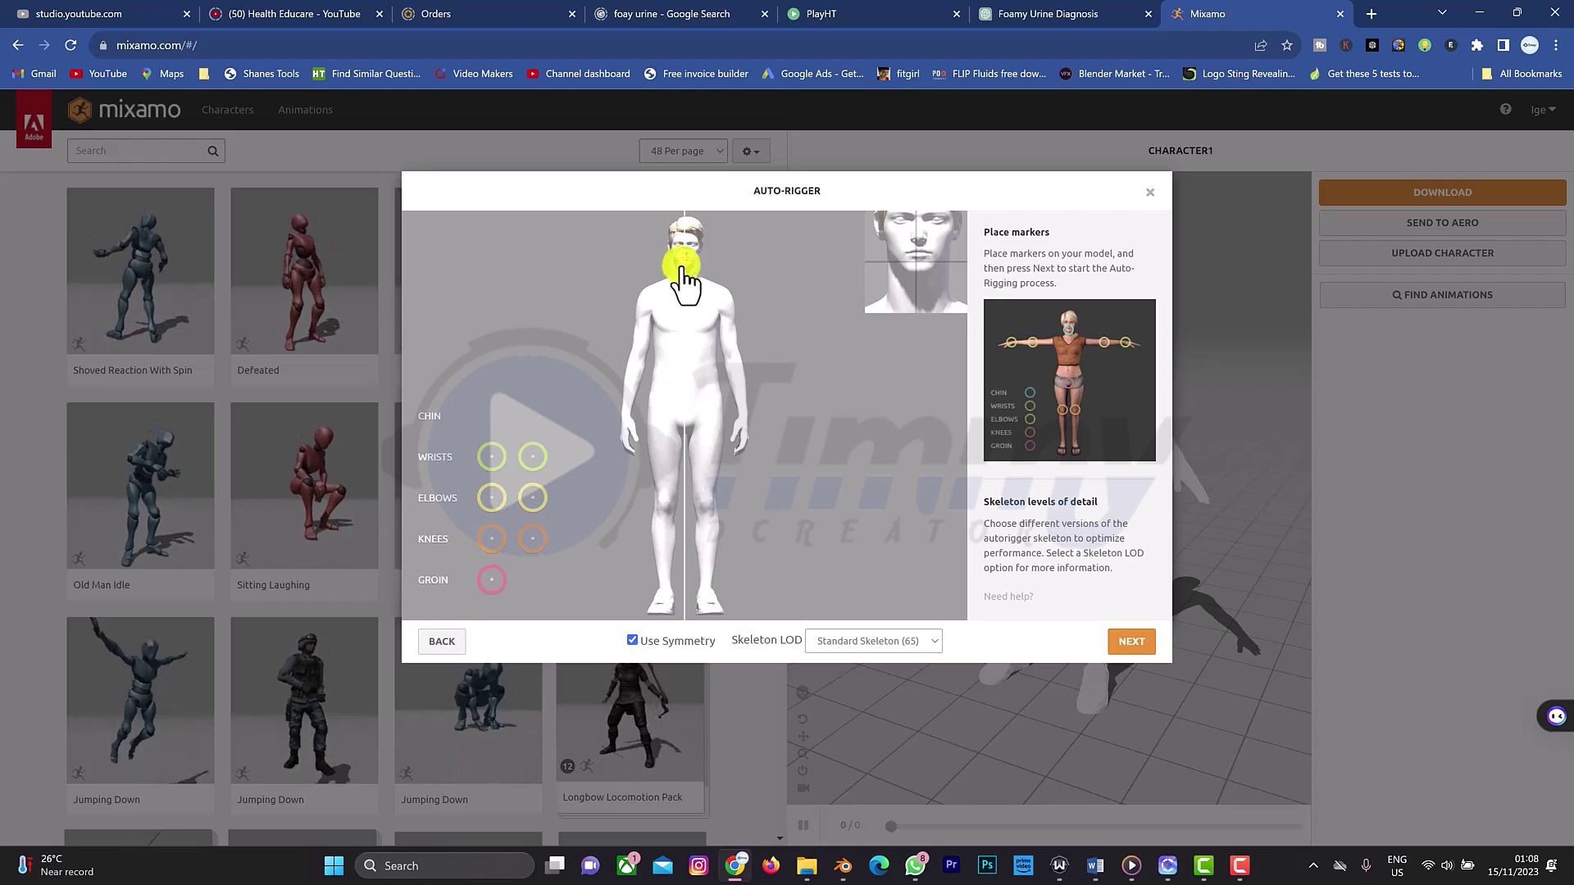
drag(683, 261, 684, 261)
drag(532, 457, 739, 416)
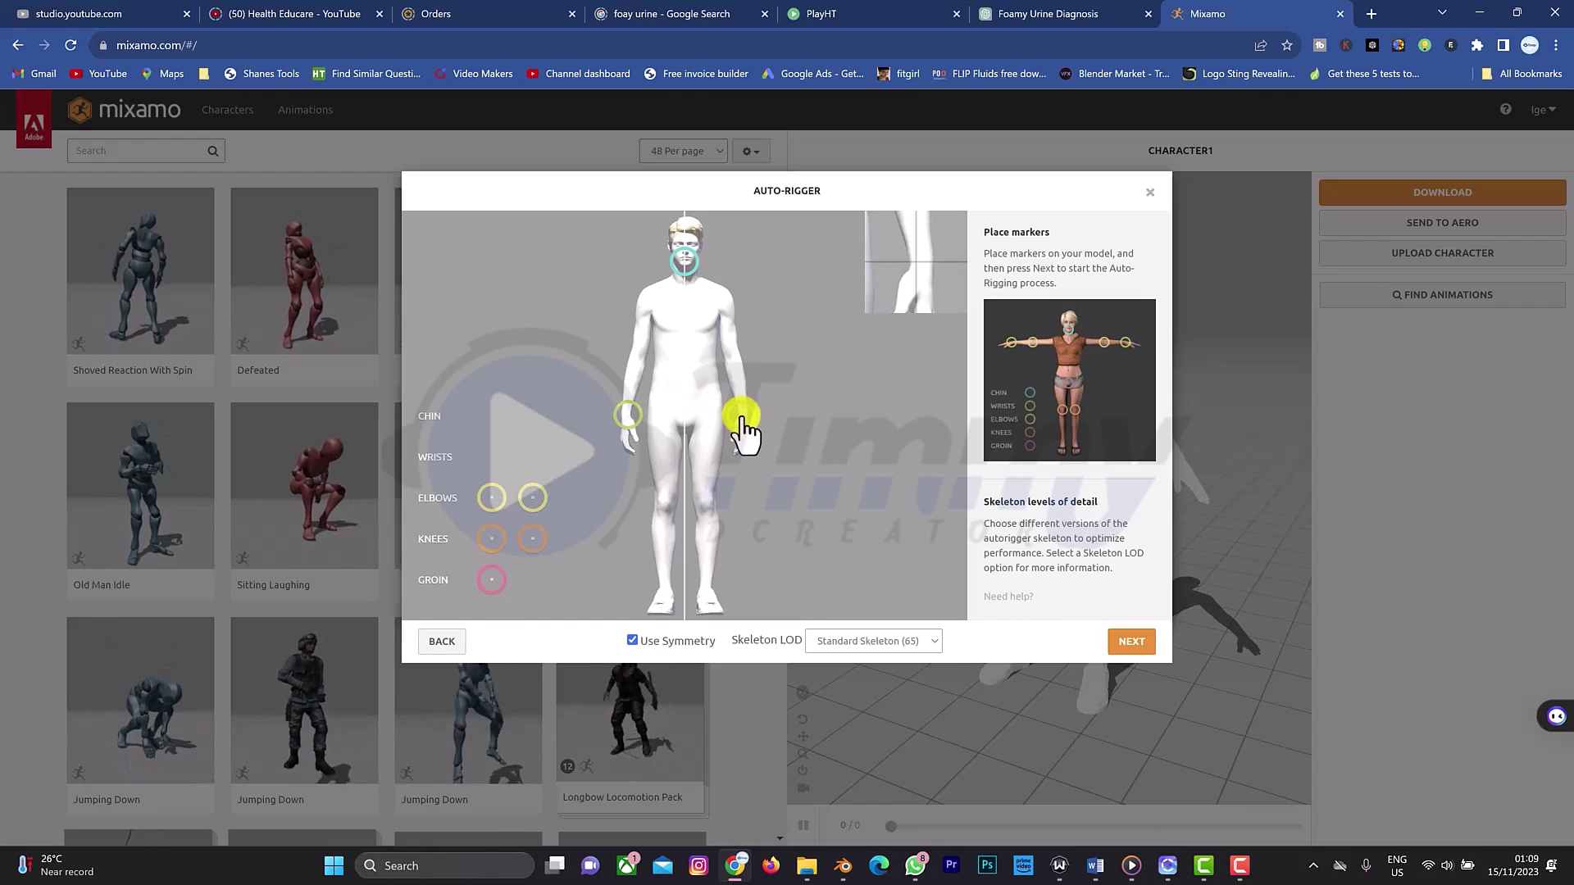
drag(742, 426, 740, 425)
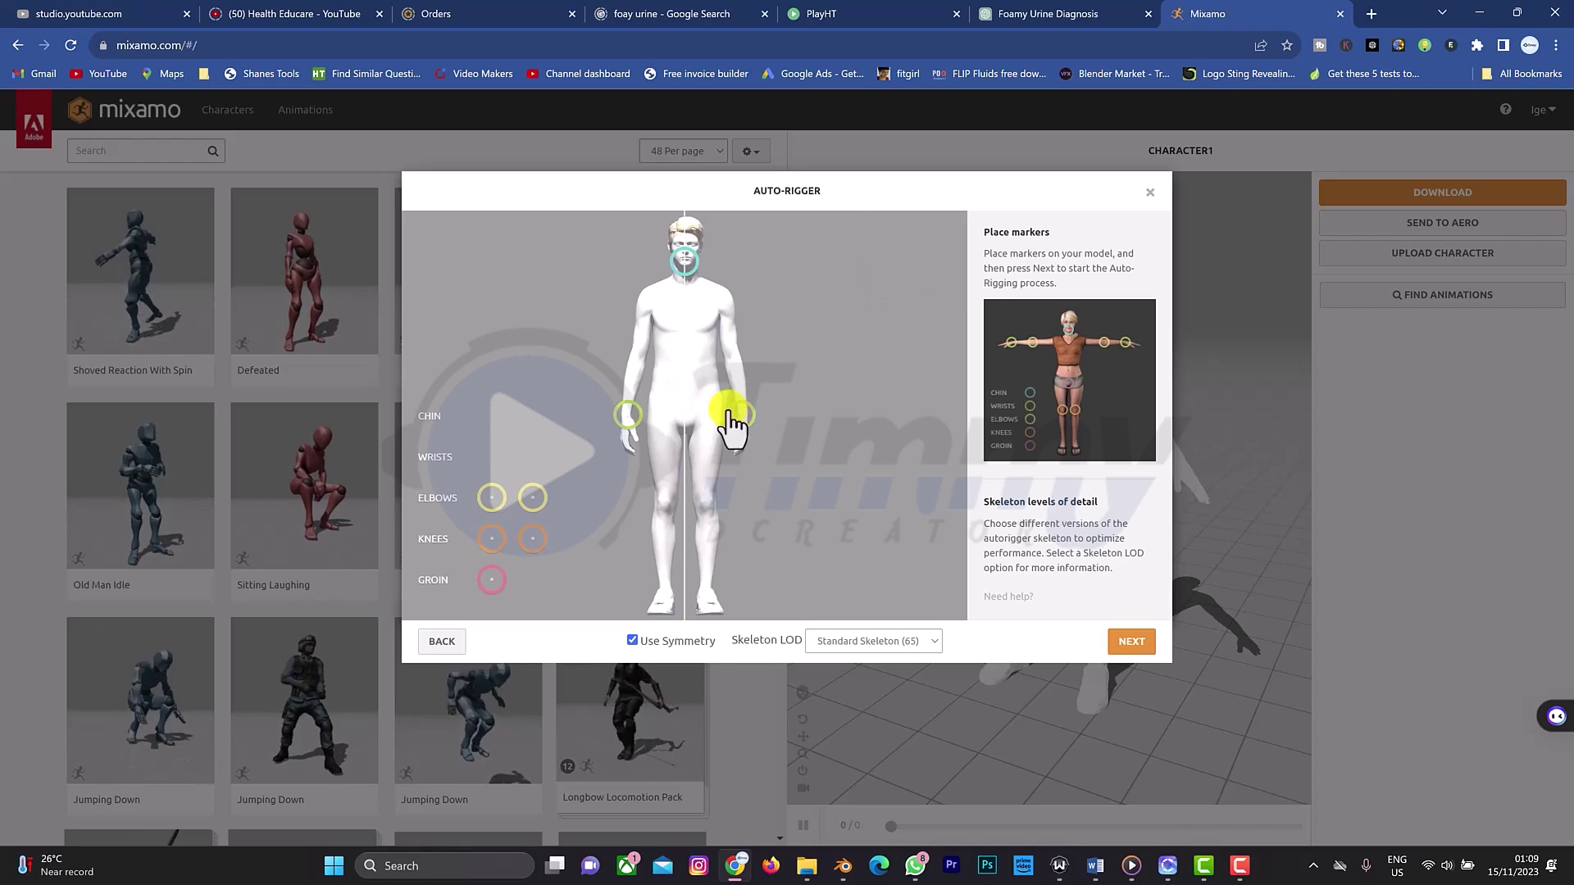
Step: Place the remaining auto-rig markers on the elbows, knees and groin of the character
mouse_move(536, 500)
mouse_down()
mouse_move(601, 492)
mouse_move(733, 351)
mouse_move(734, 381)
mouse_move(719, 371)
mouse_up()
mouse_move(529, 529)
mouse_down()
mouse_move(667, 517)
mouse_move(710, 492)
mouse_move(699, 504)
mouse_up()
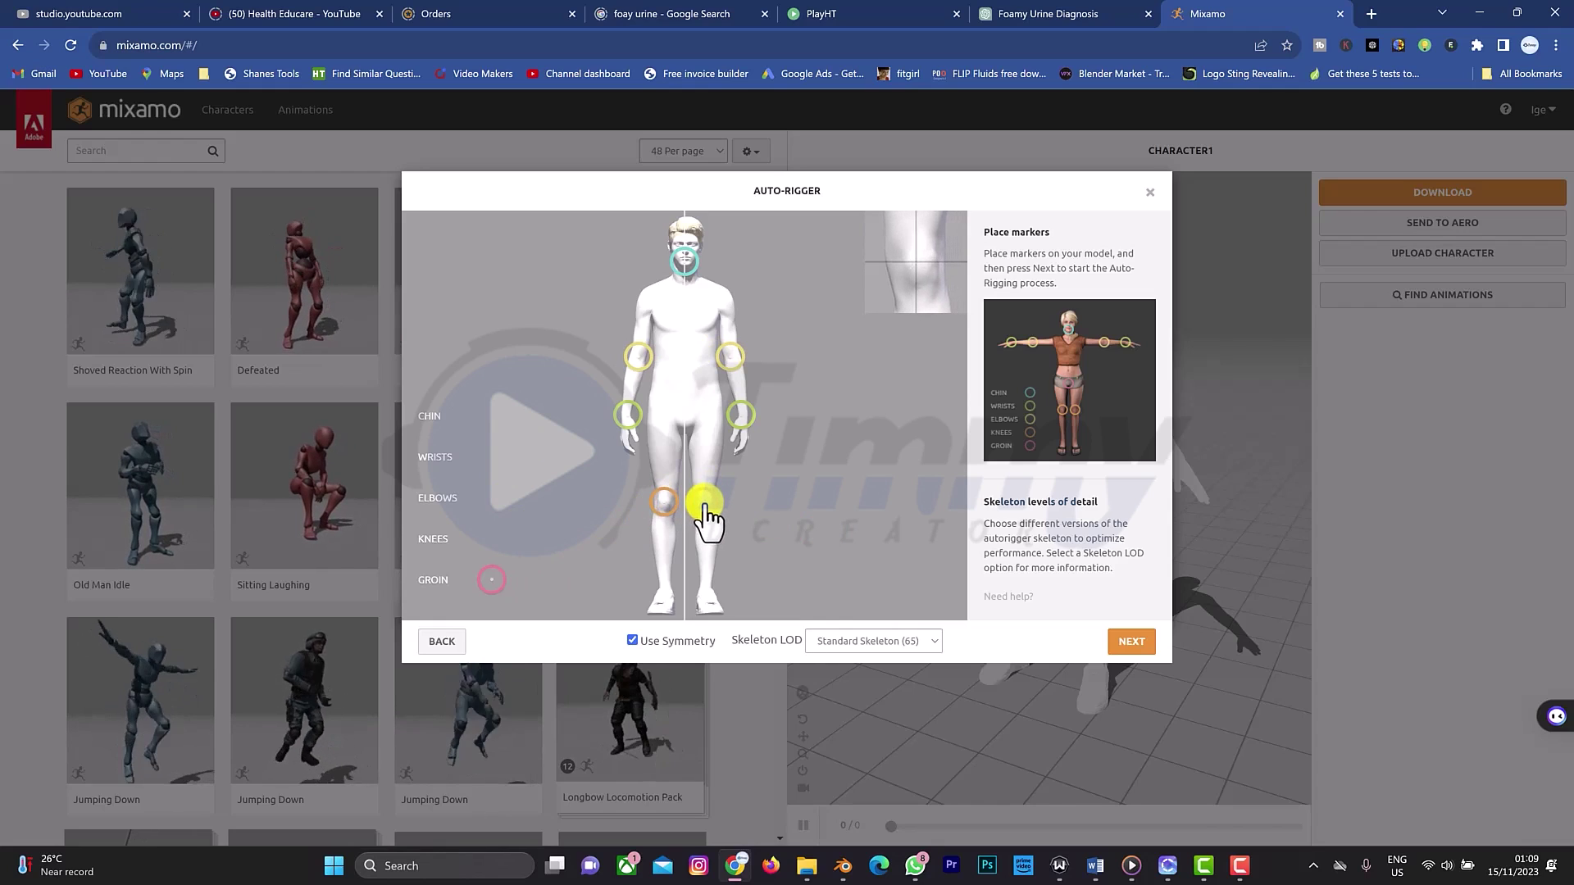
drag(699, 504, 703, 504)
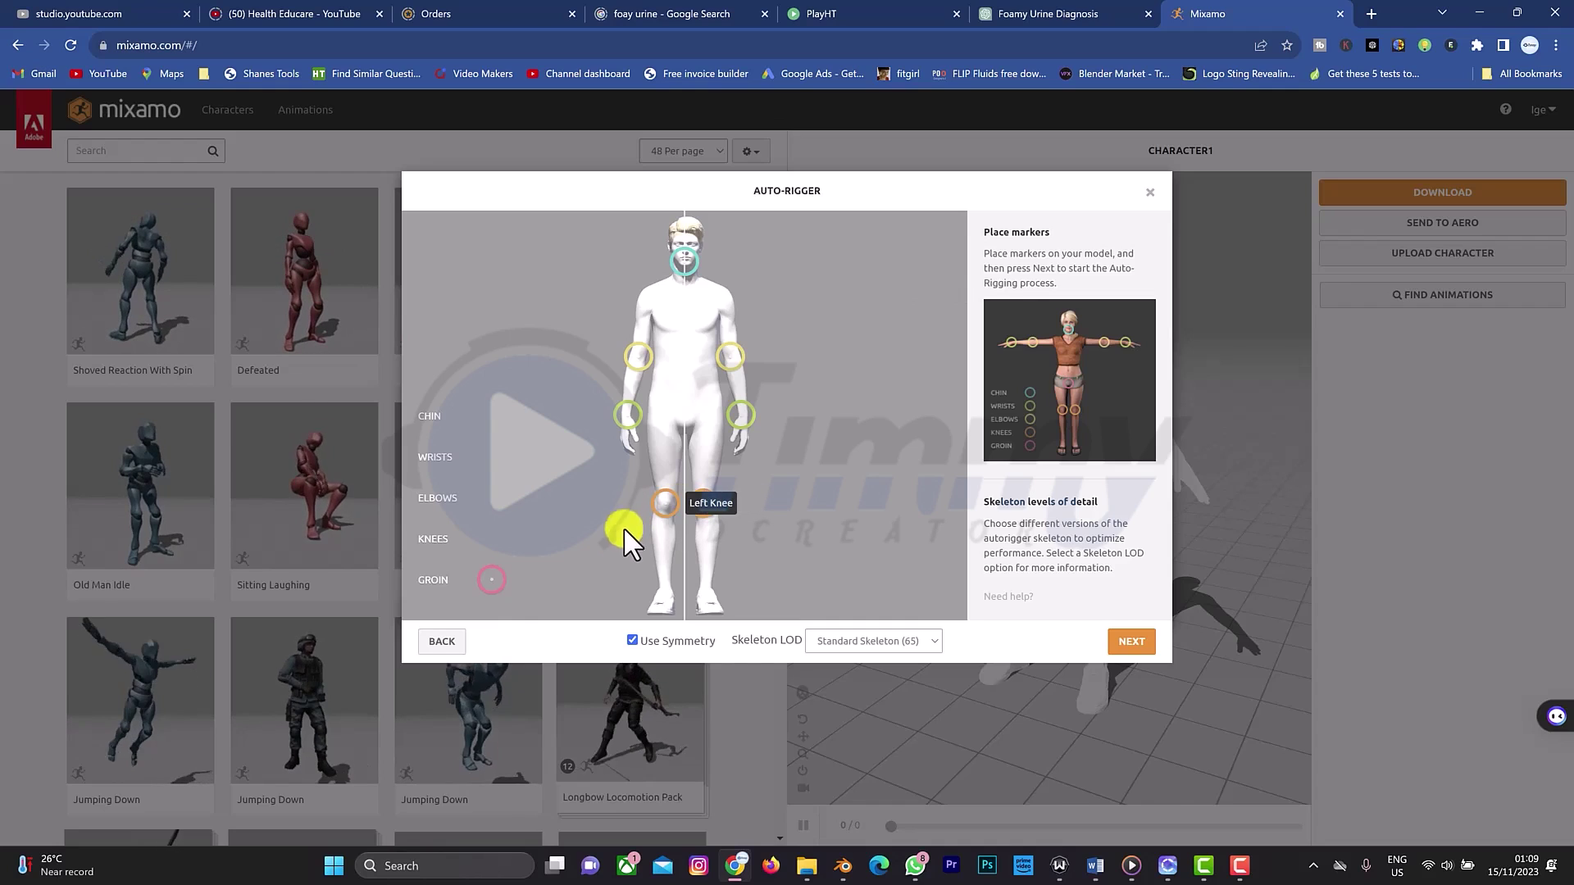
mouse_move(495, 584)
mouse_down()
mouse_move(629, 496)
mouse_move(687, 426)
mouse_up()
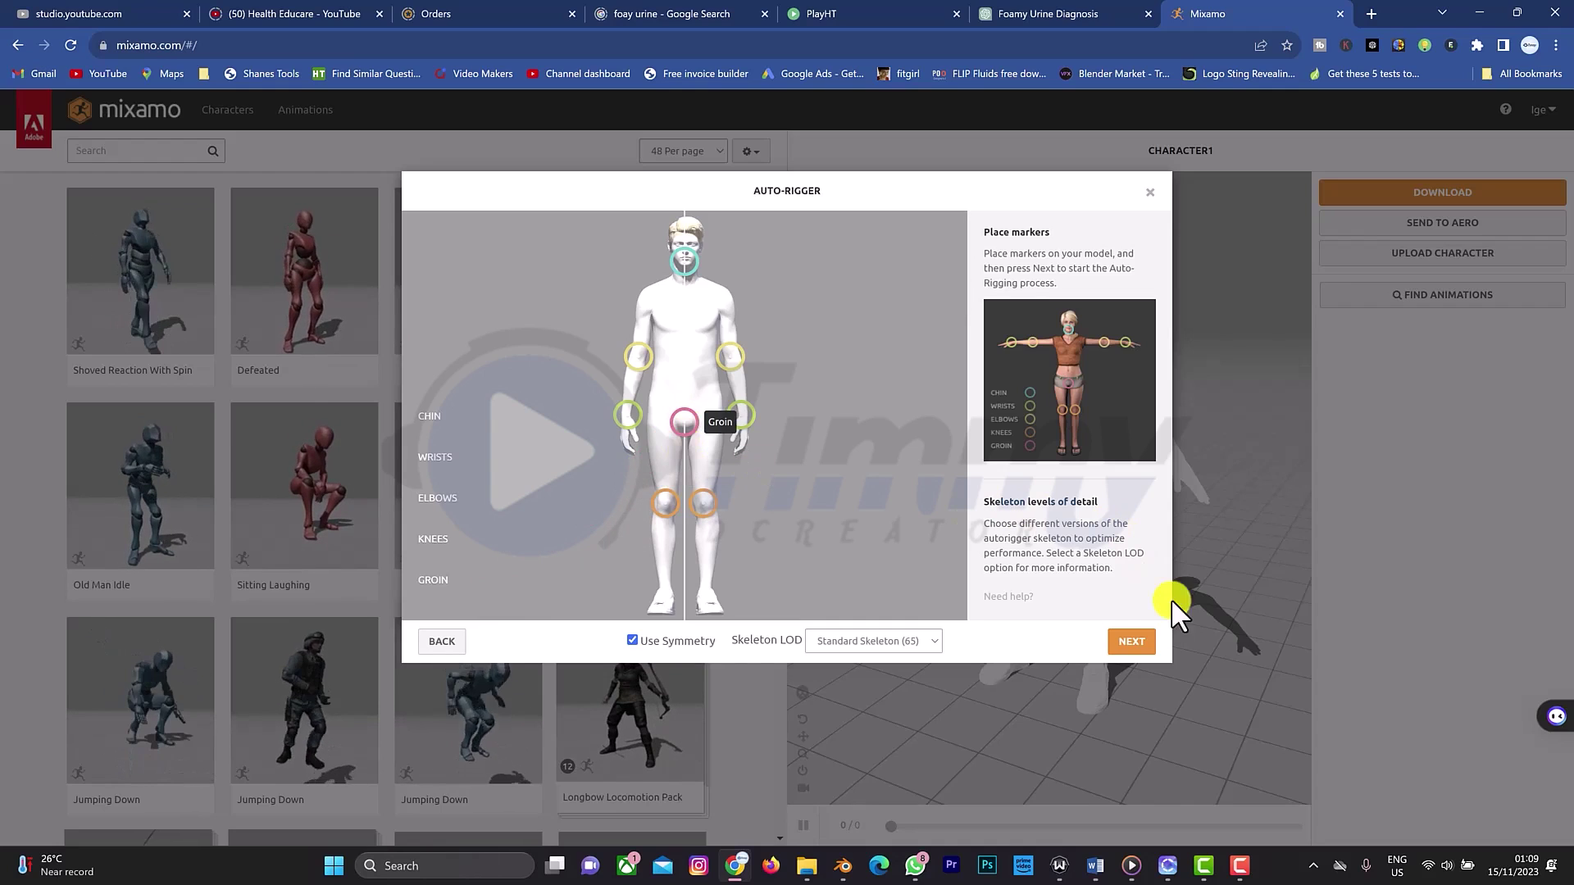
Step: Run the auto-rigging with the Standard Skeleton (65), accept the rigged result and proceed with it as the new character
click(1138, 647)
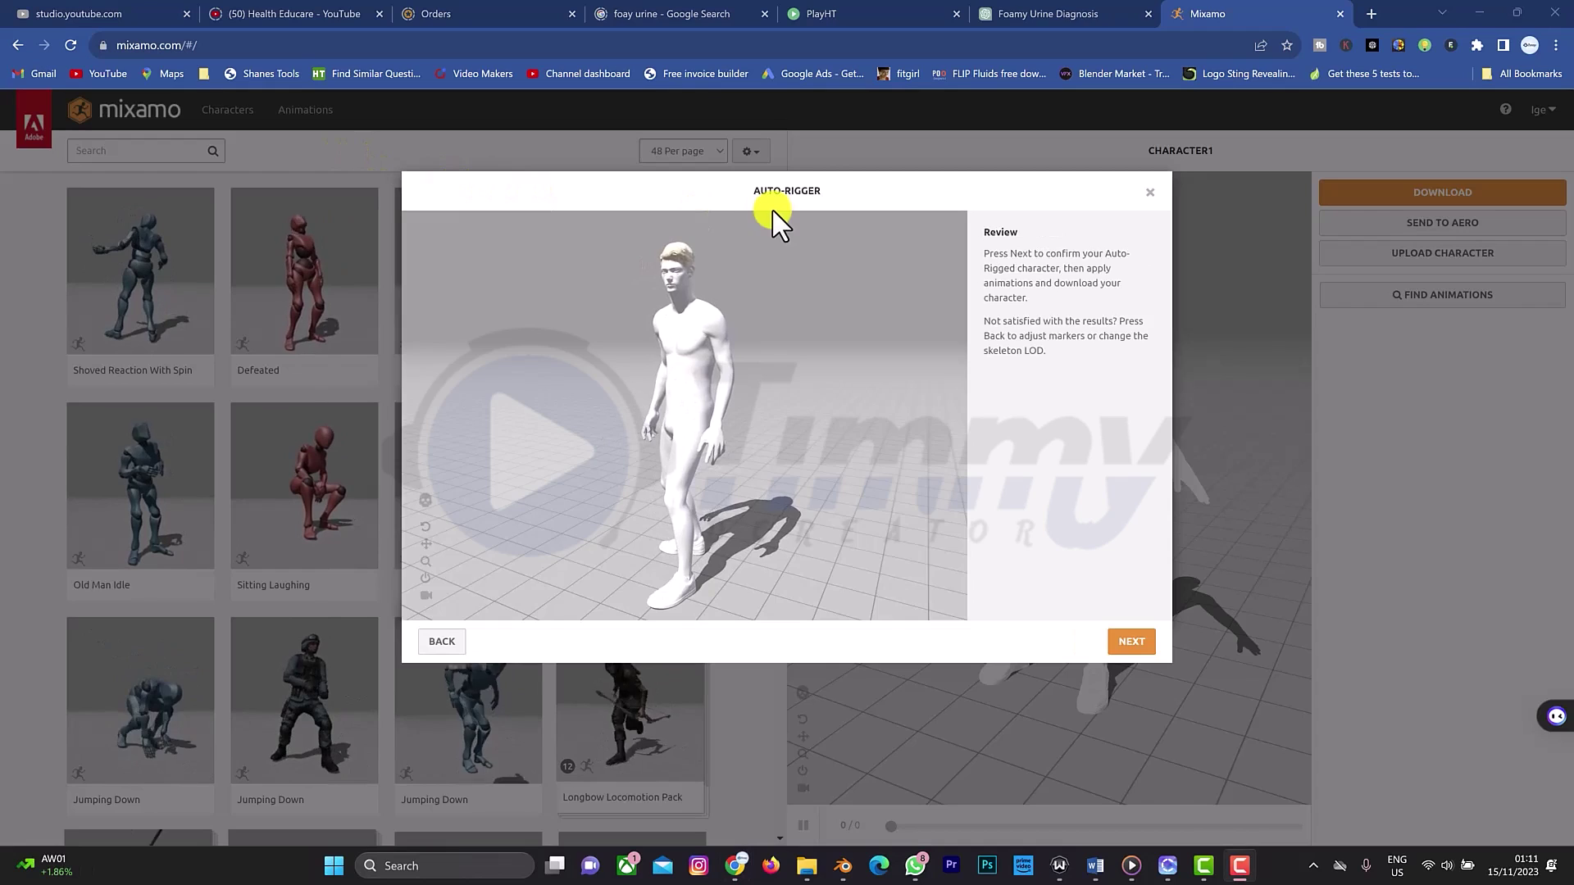
click(1132, 642)
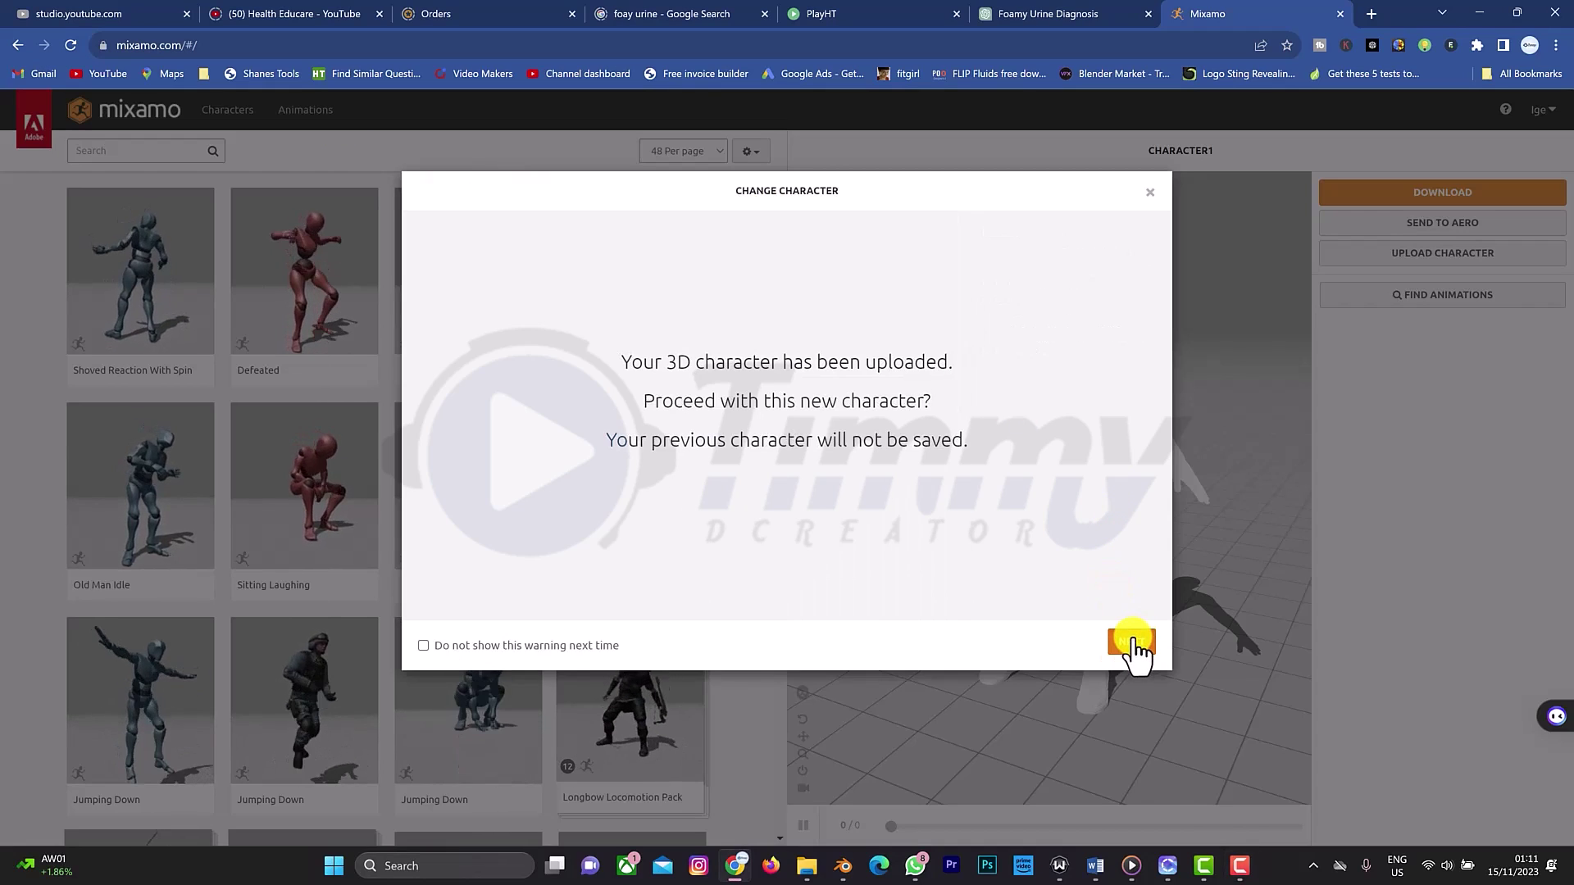
click(1132, 641)
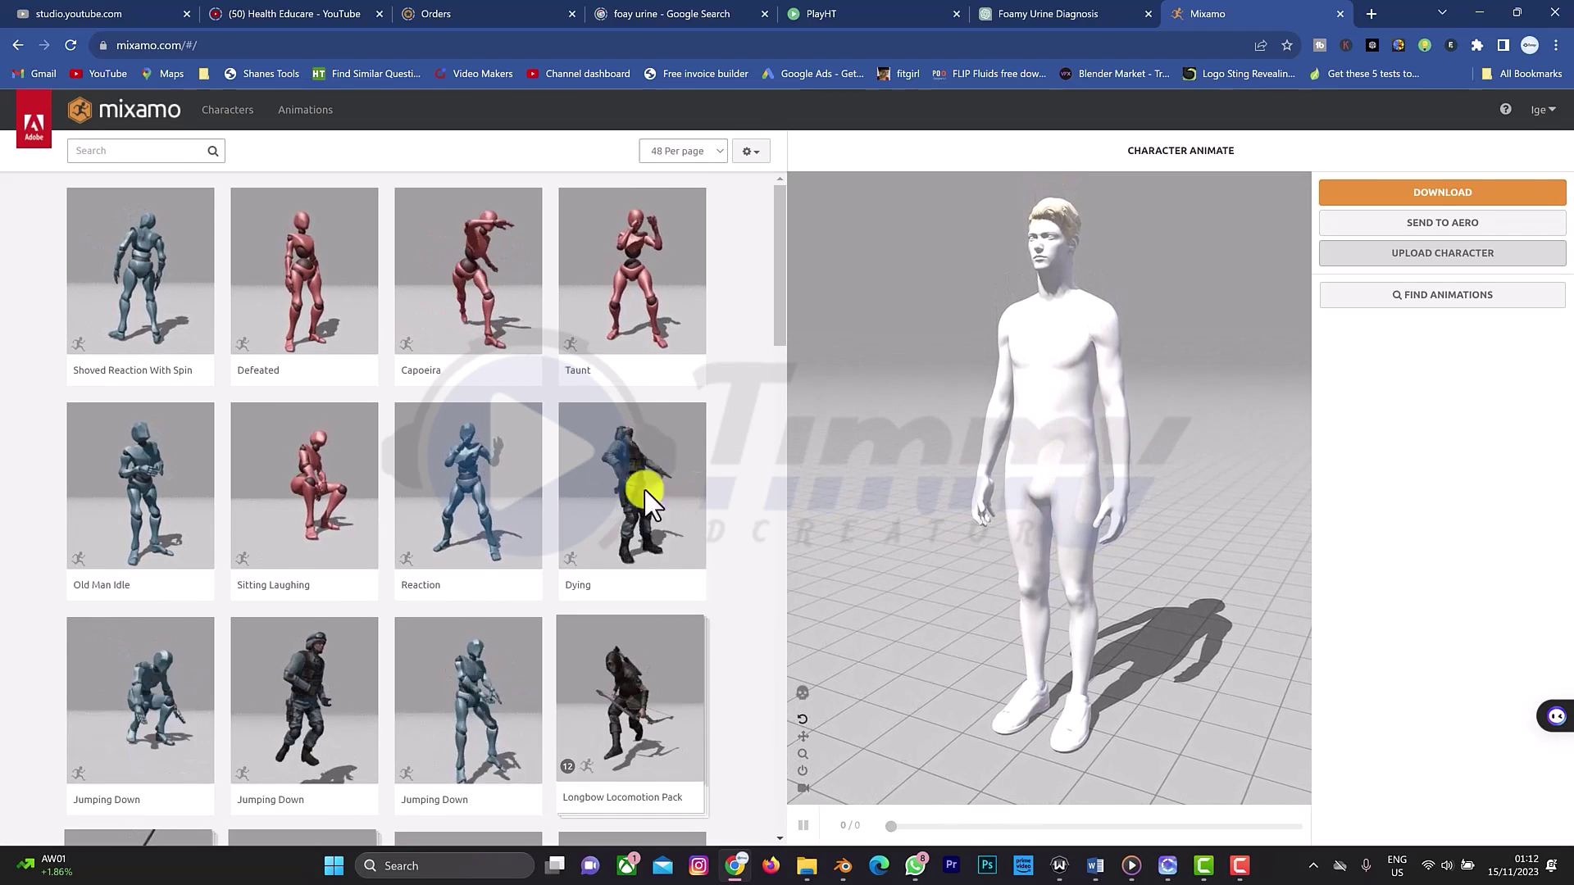
Step: Search the animations for walking and apply the one named Walking to the character
click(136, 151)
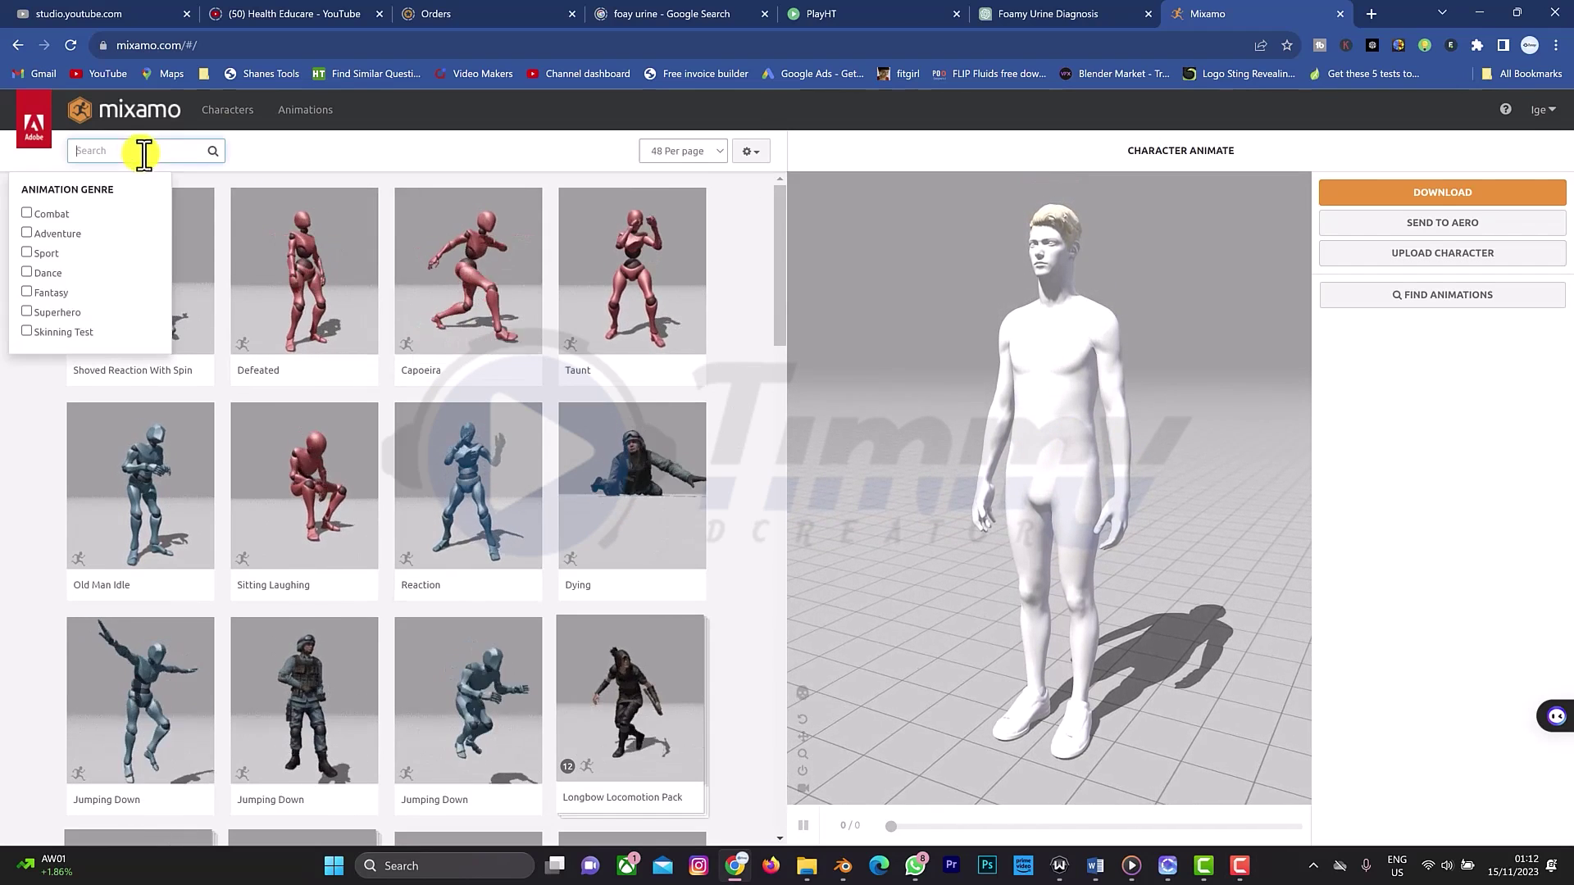
text(walking)
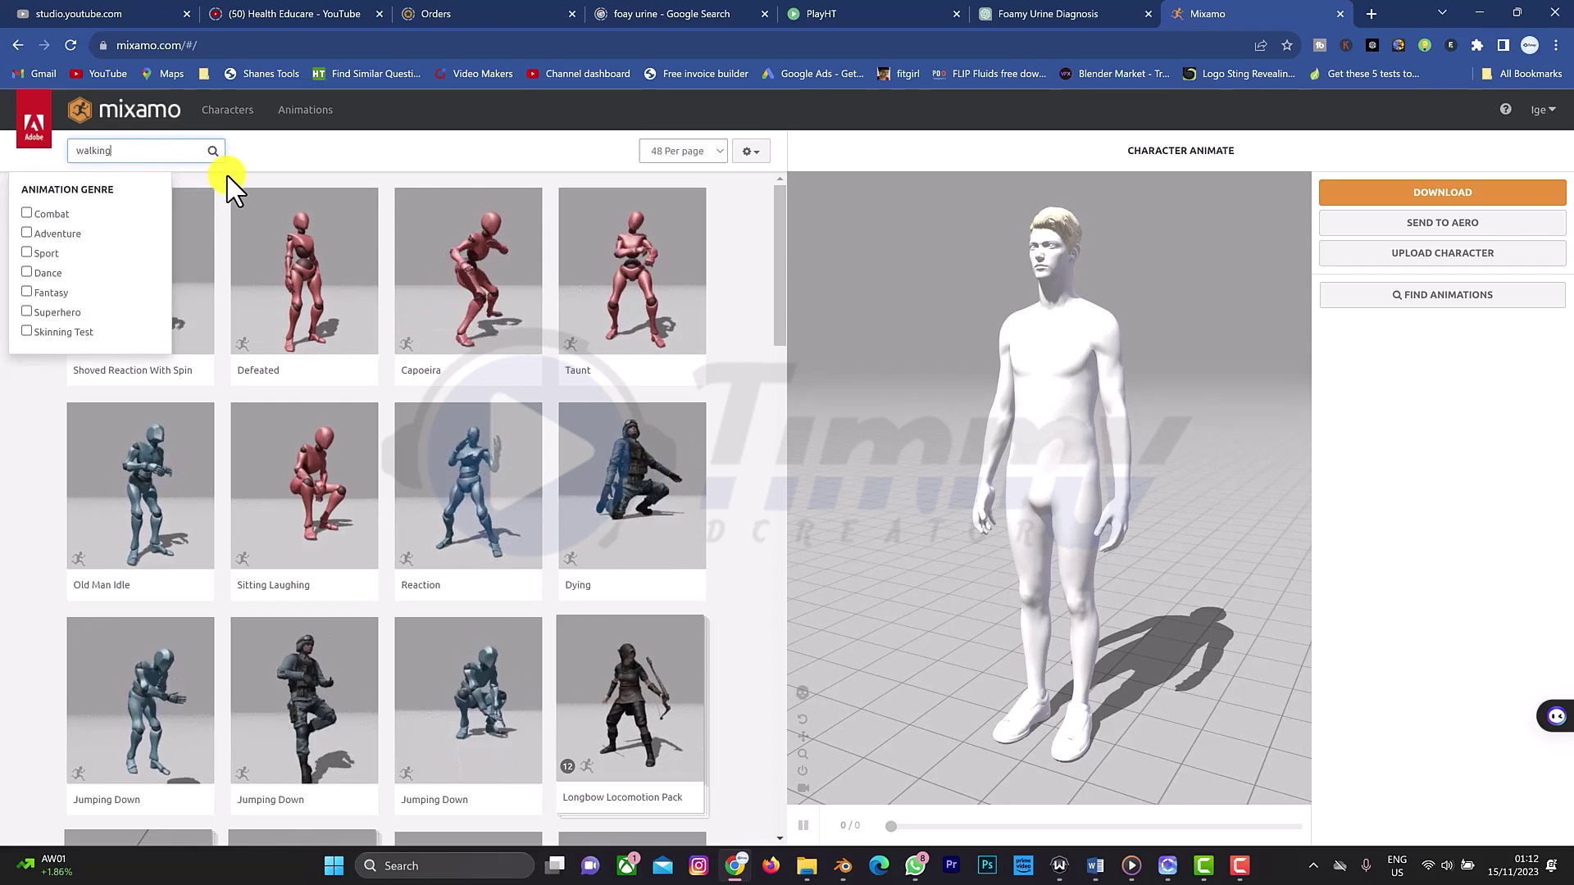
text(g)
key(BackSpace)
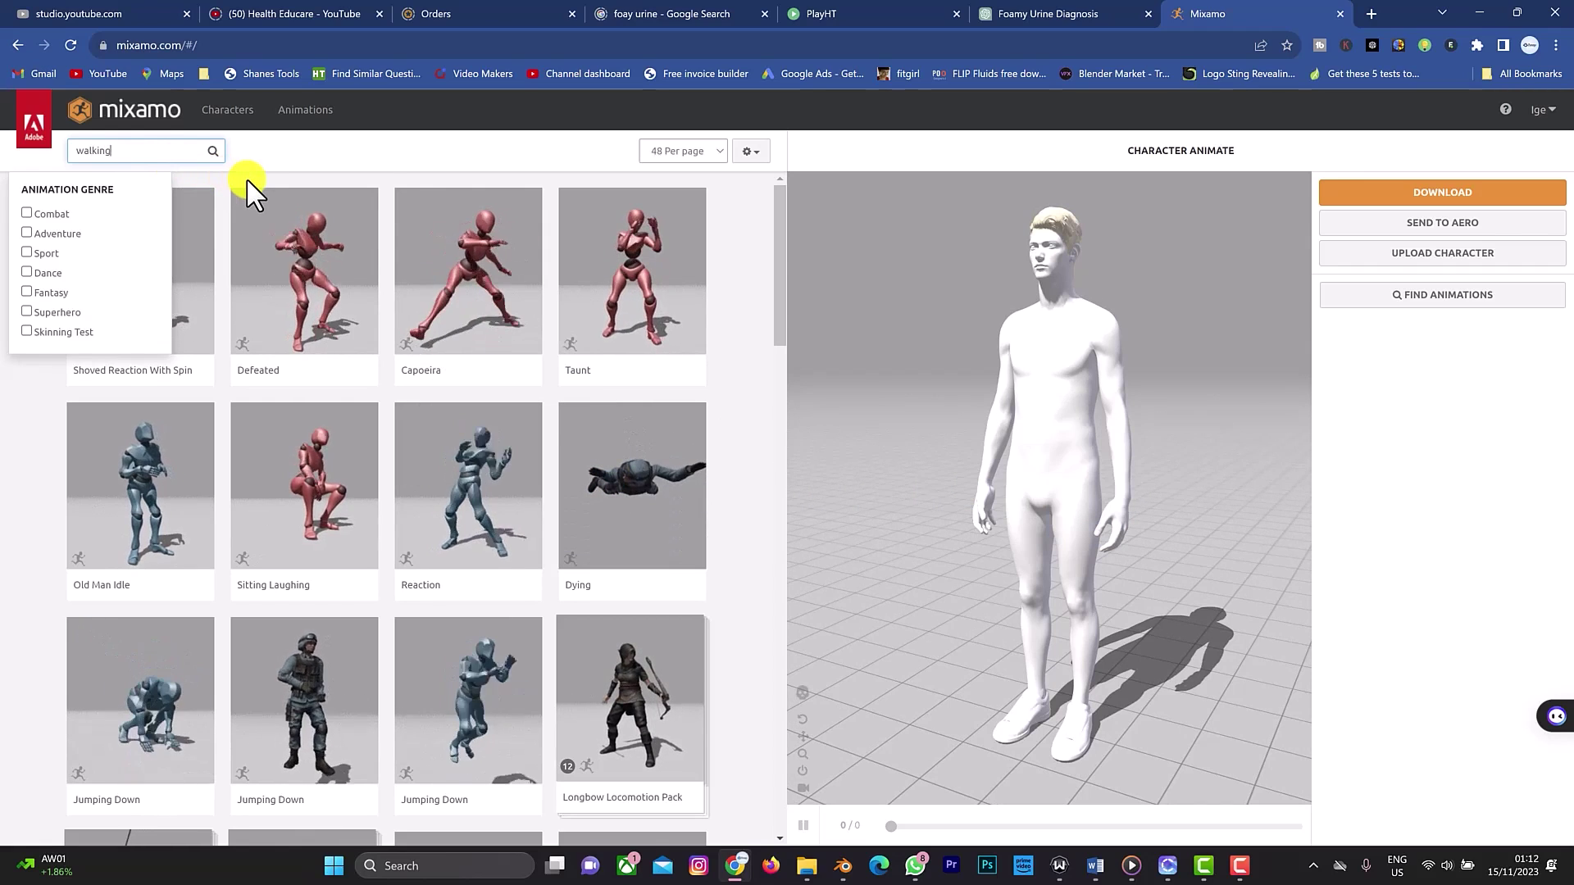
key(Return)
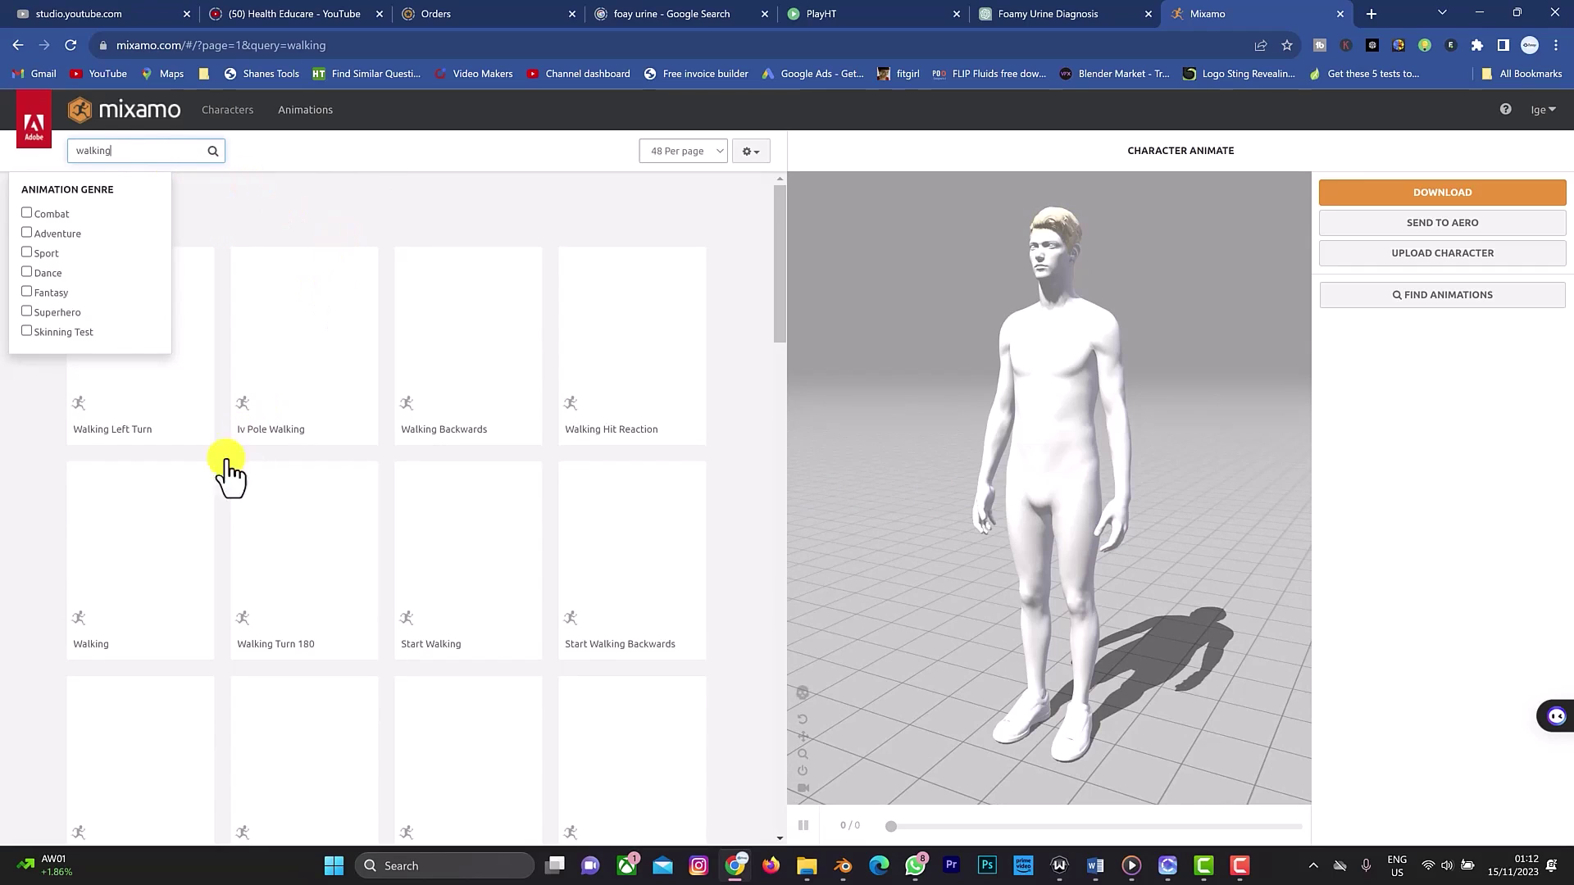
click(150, 567)
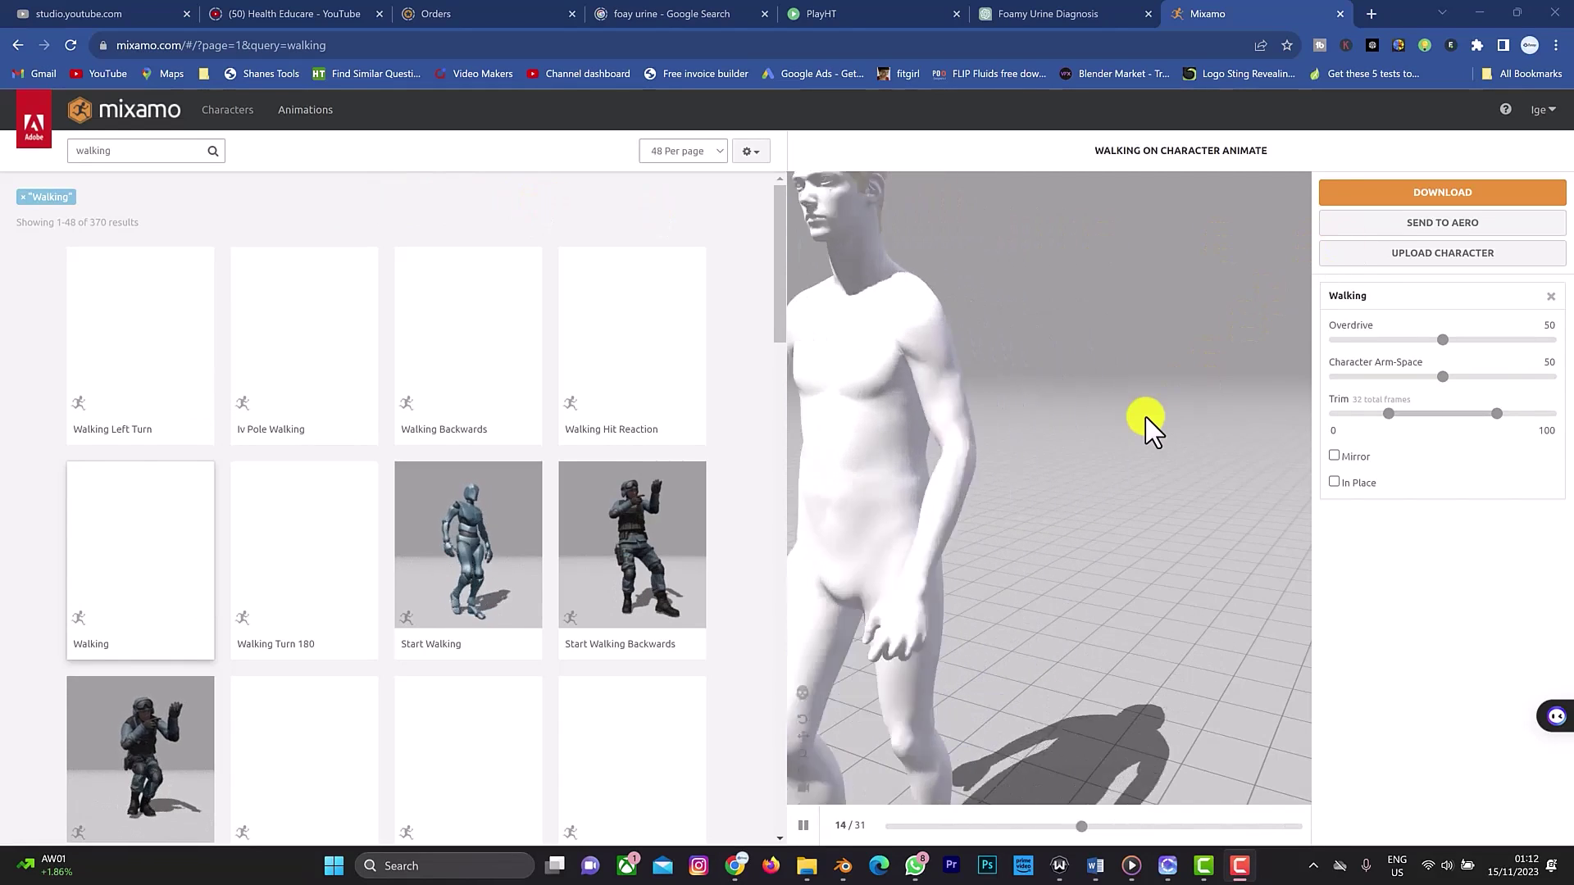
Step: Make the Walking animation In Place, with Character Arm-Space 62, Overdrive 37 and a trim range from -50 to 150
click(1334, 483)
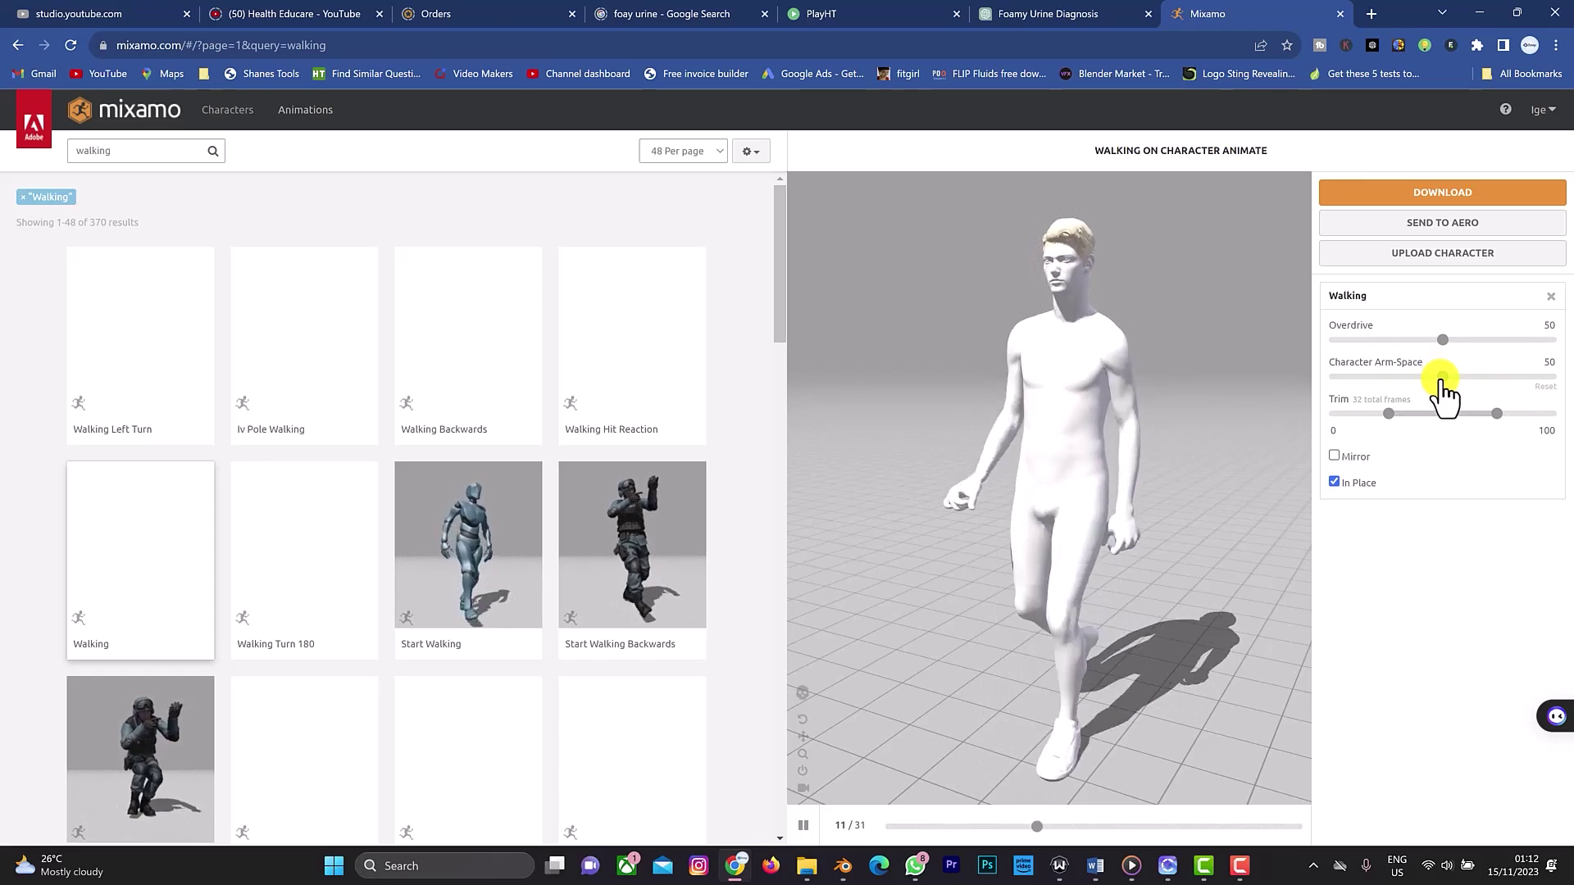
drag(1442, 377, 1464, 378)
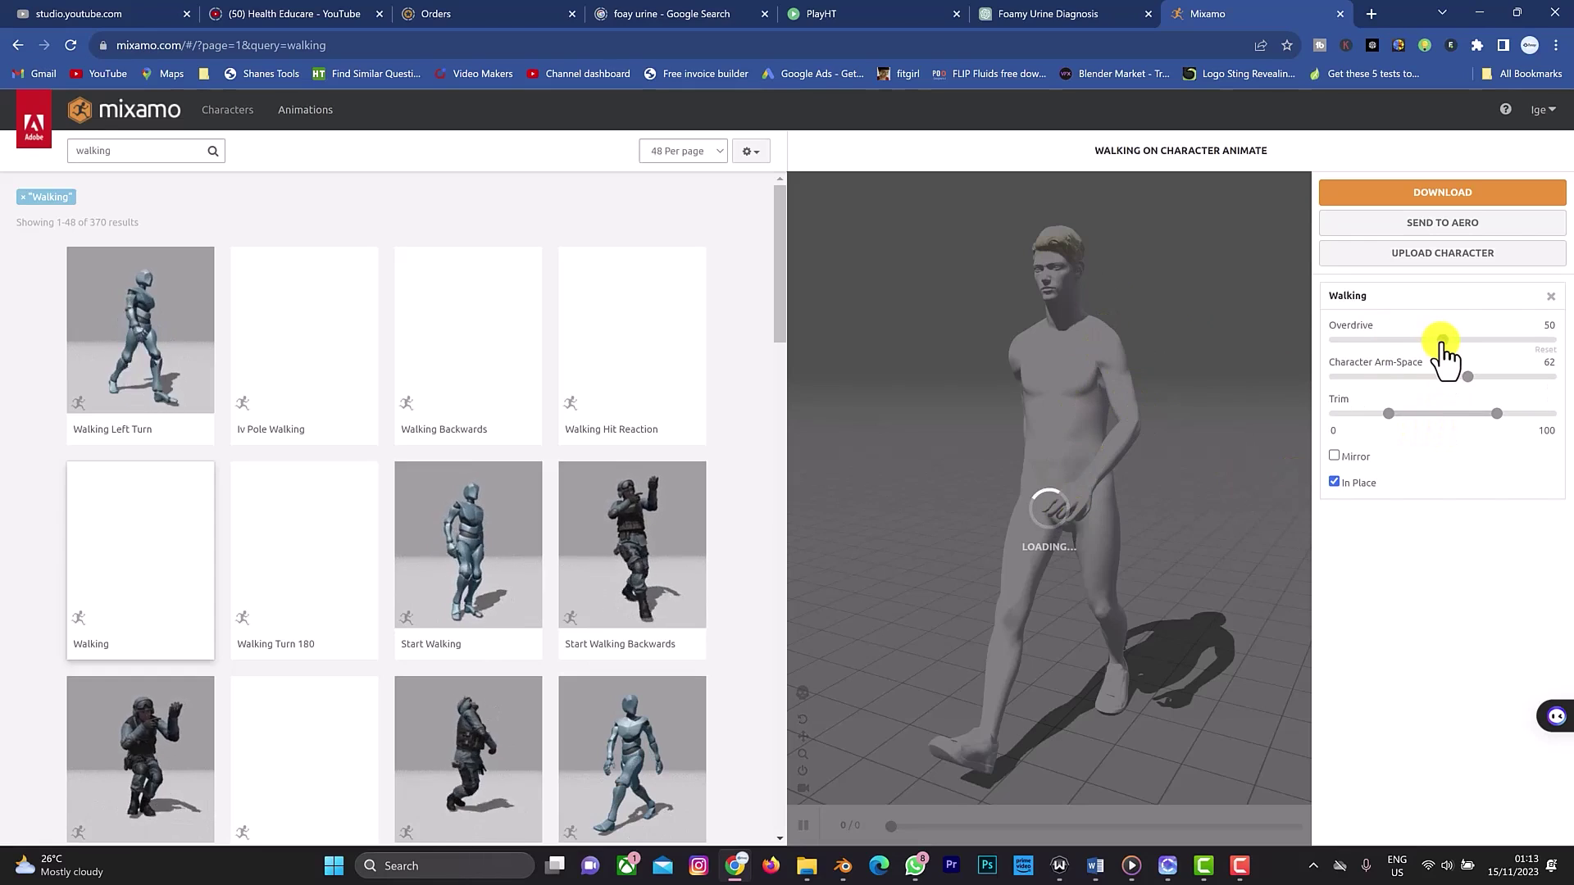
drag(1431, 342, 1422, 345)
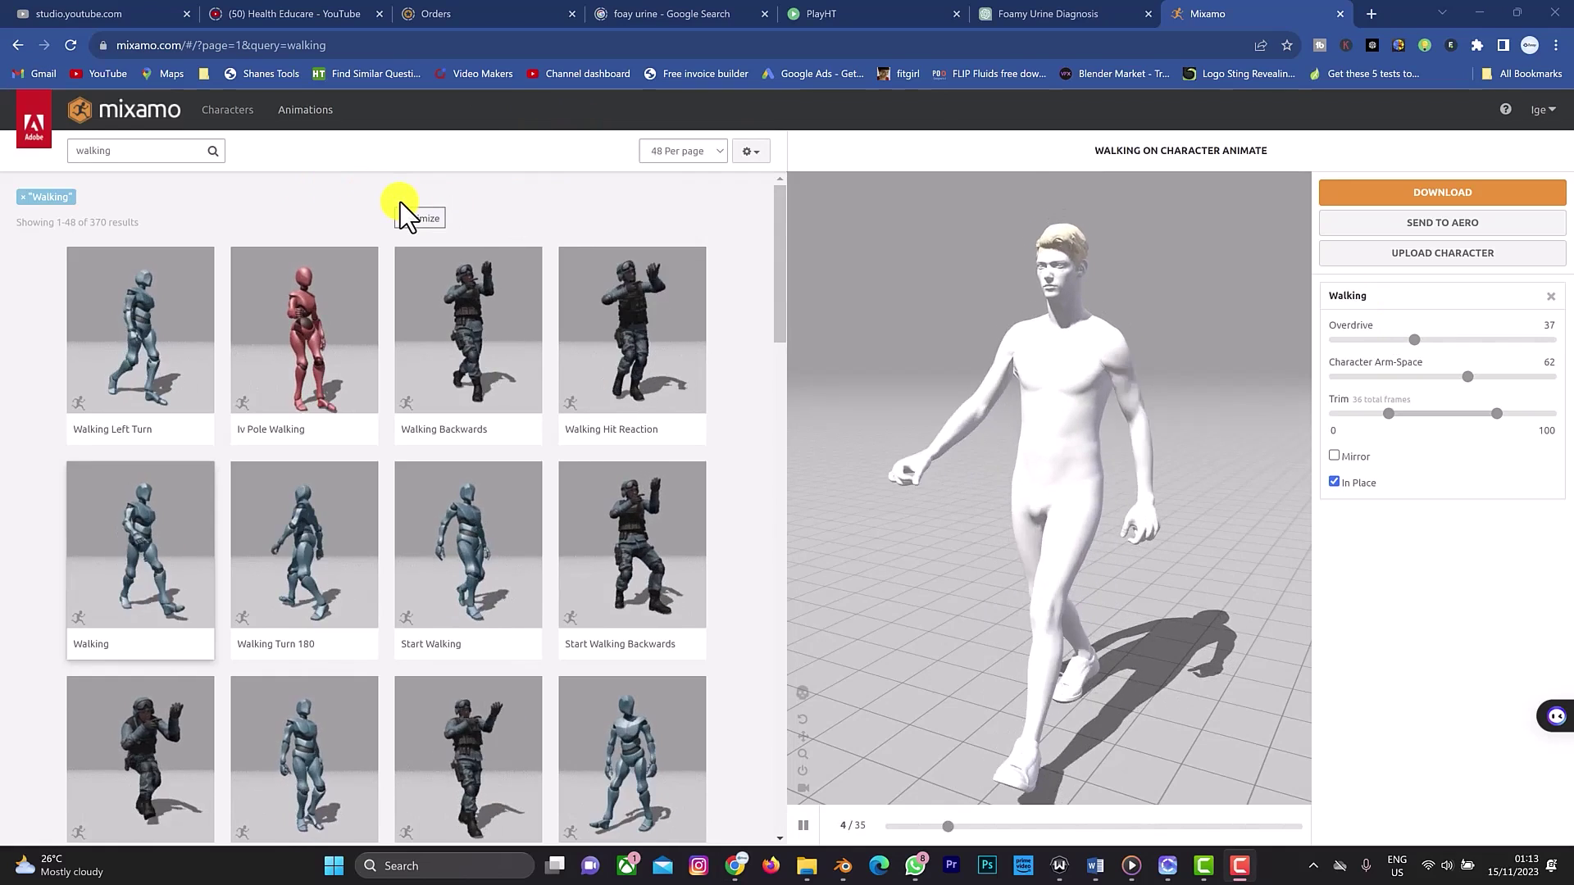
drag(1385, 414, 1328, 415)
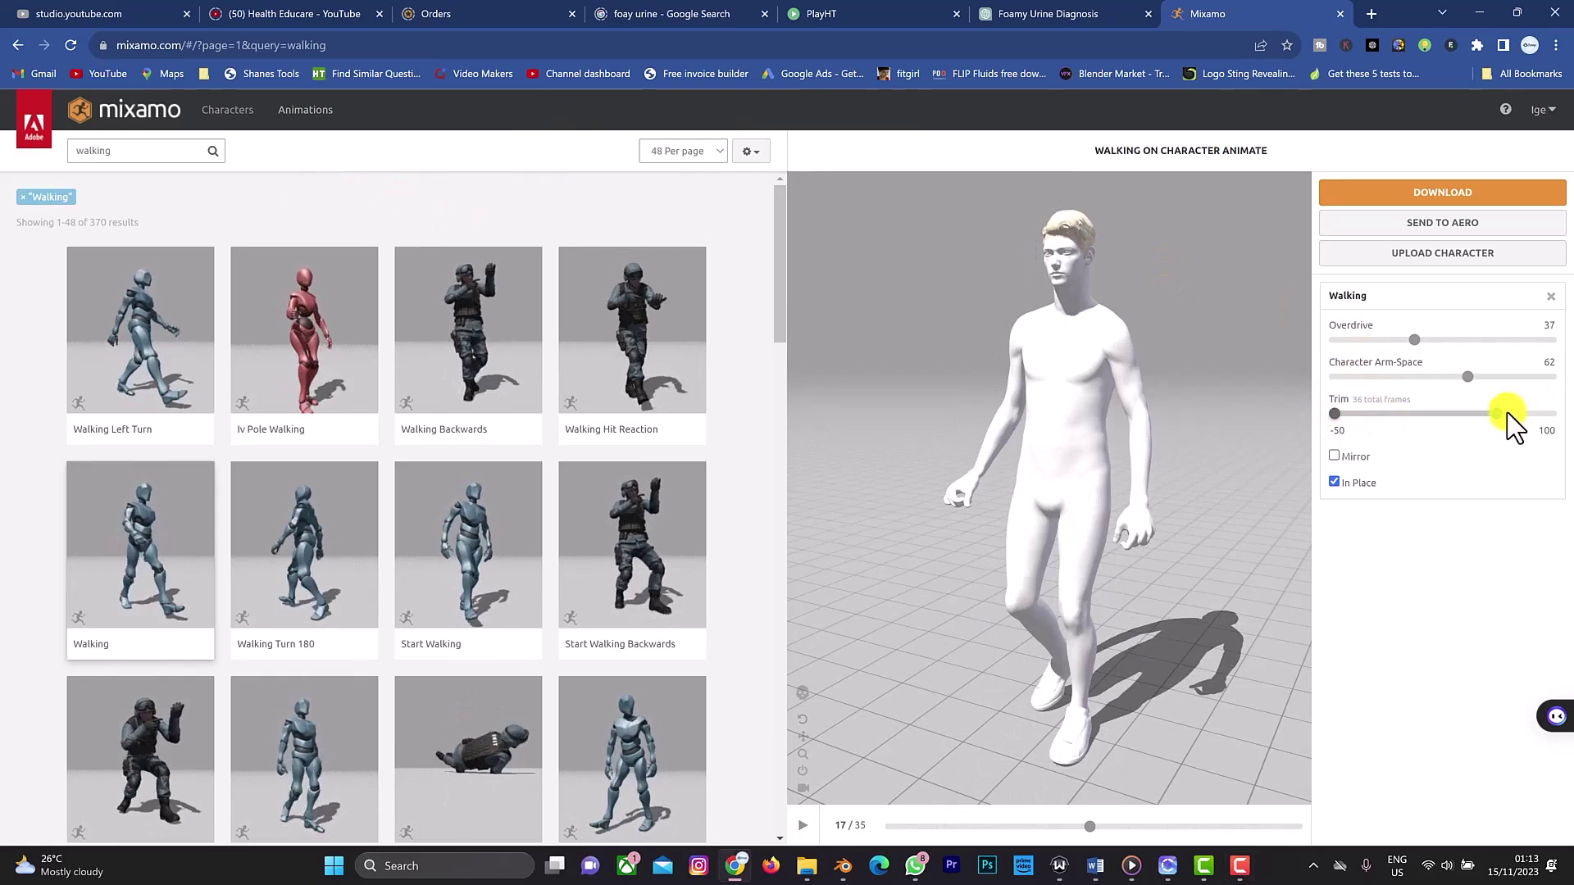
click(1549, 414)
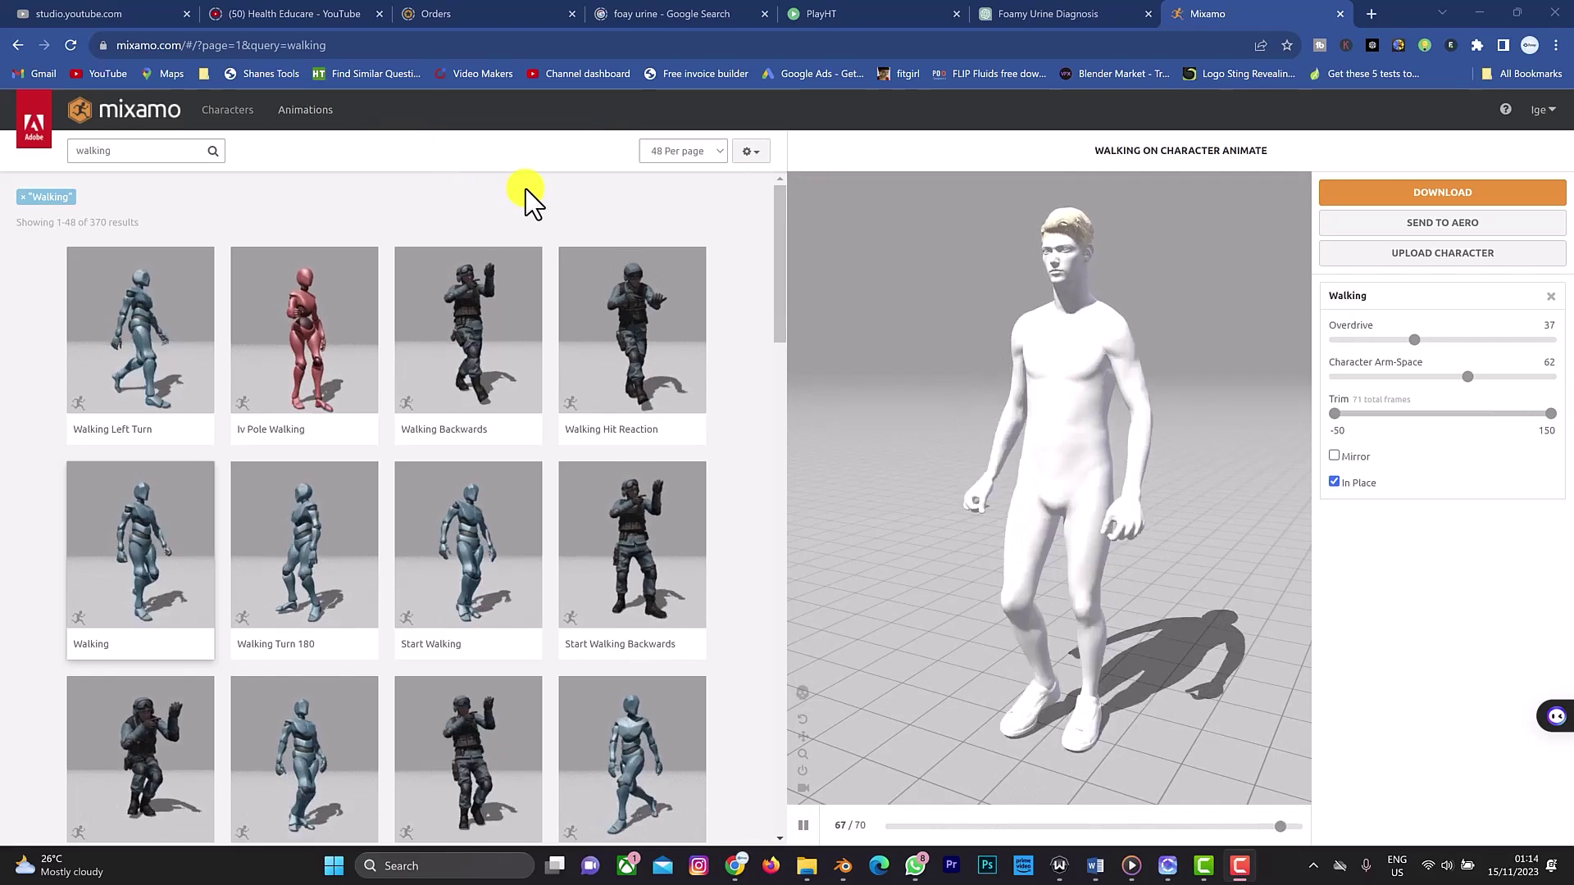
Step: Download the animated character as FBX Binary with skin, 30 frames per second and no keyframe reduction
click(1387, 192)
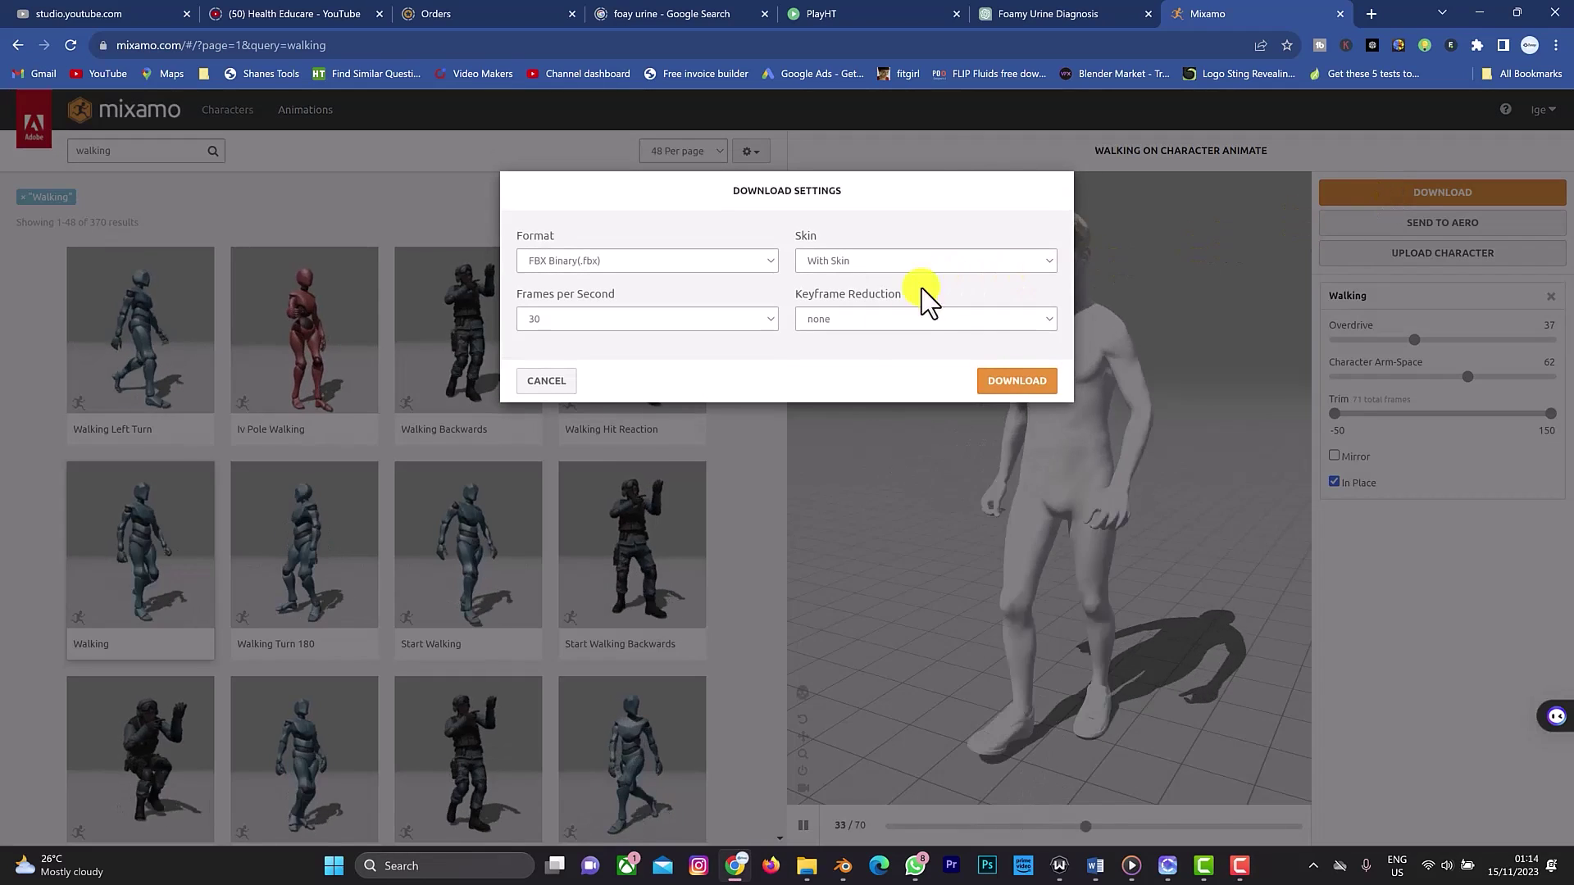
click(1024, 382)
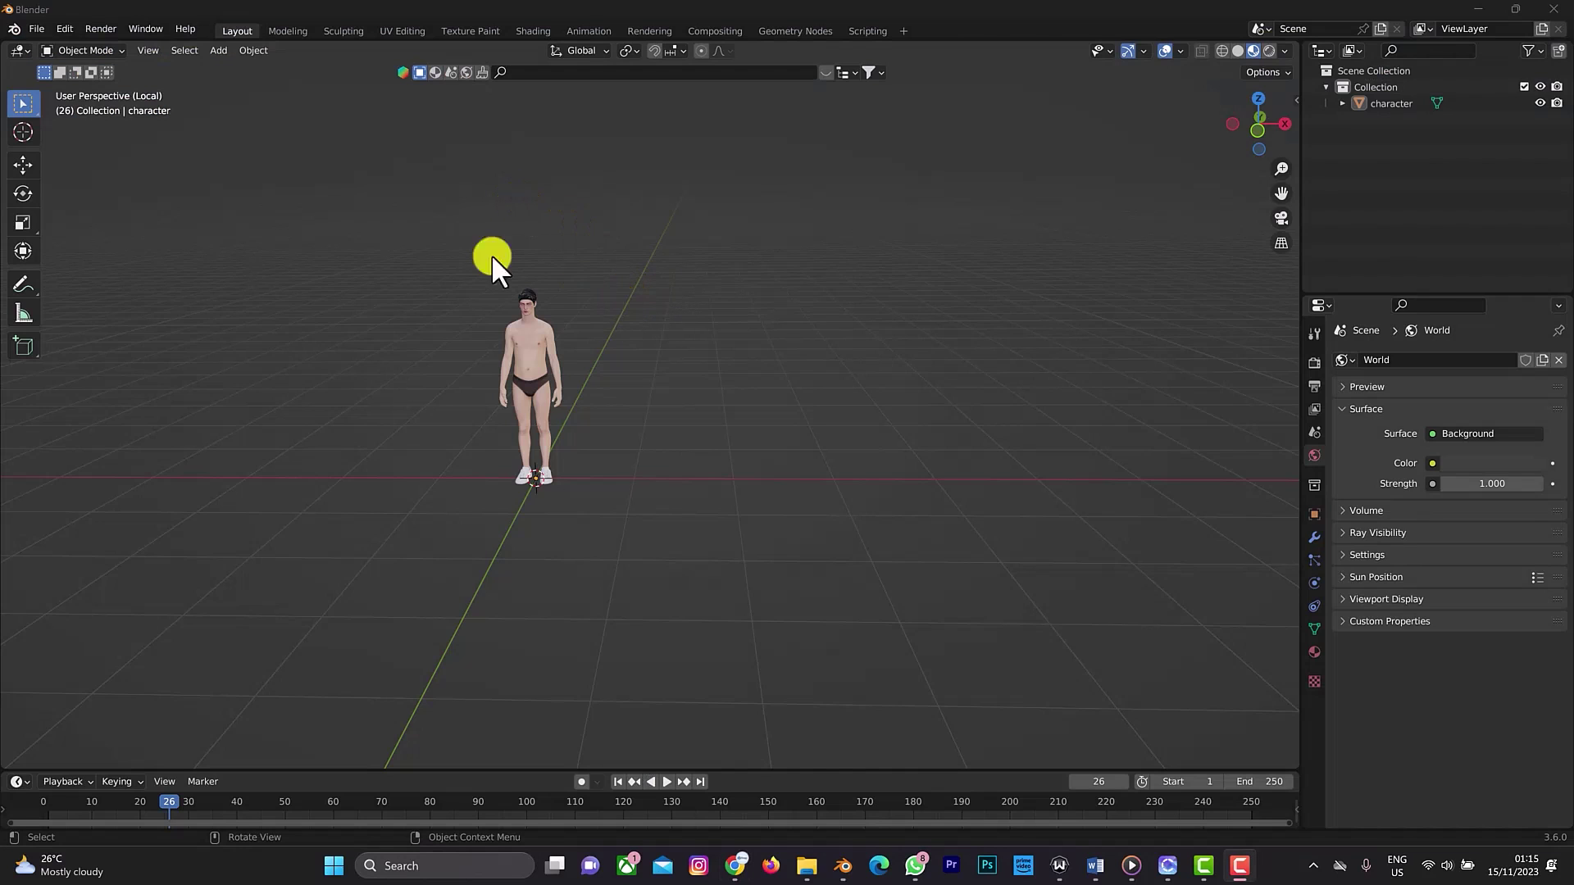
Step: Switch to Blender, import Walking (4).fbx from Downloads as FBX, and delete the old static character object
click(37, 29)
mouse_move(92, 254)
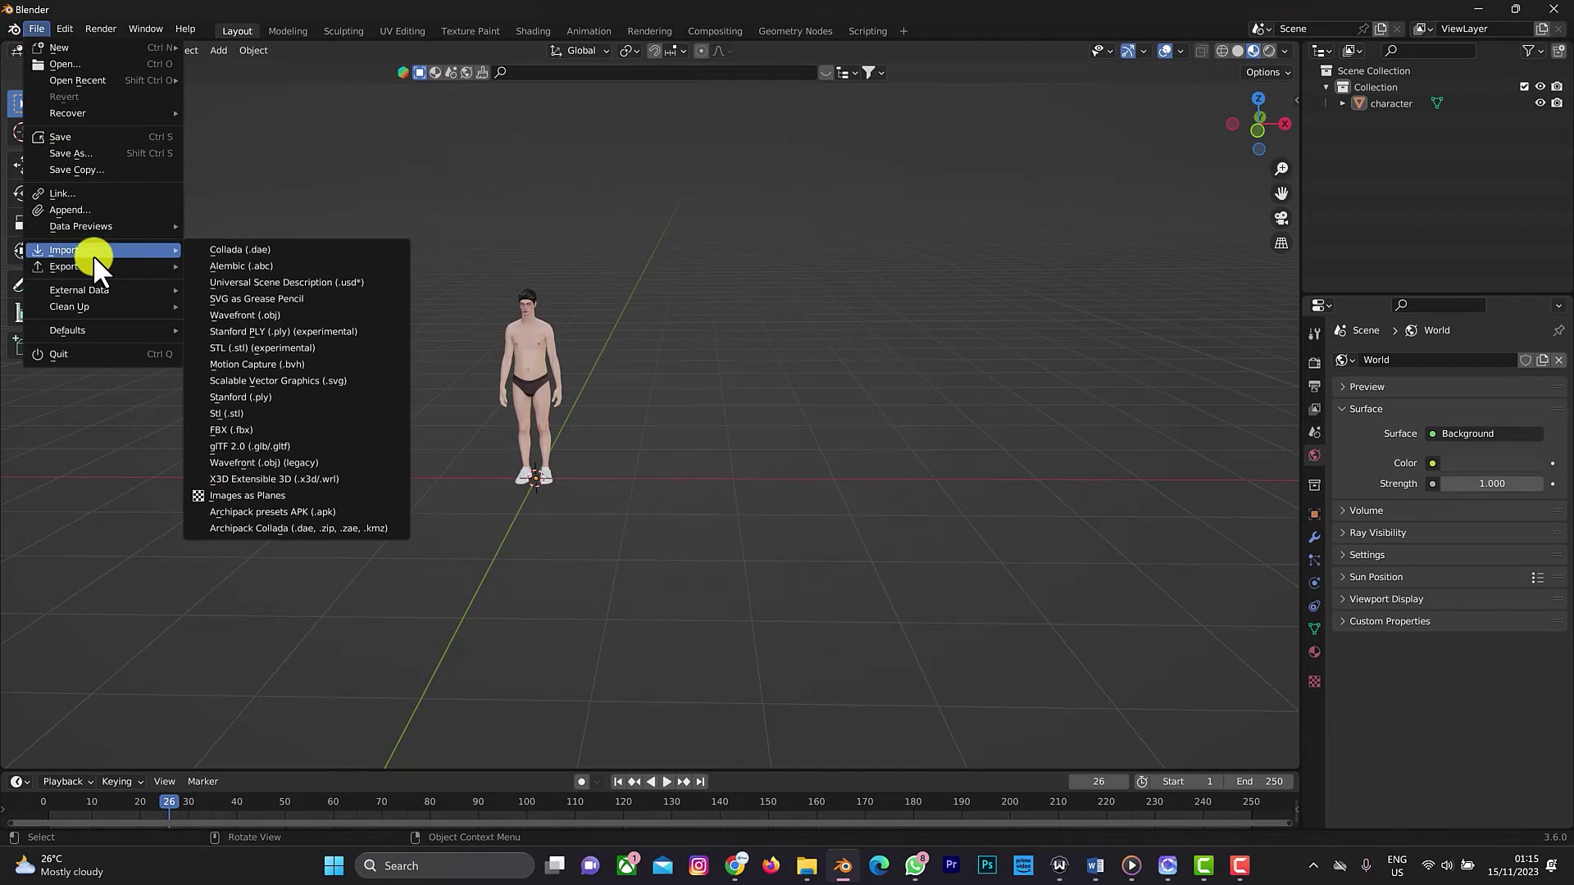
click(262, 429)
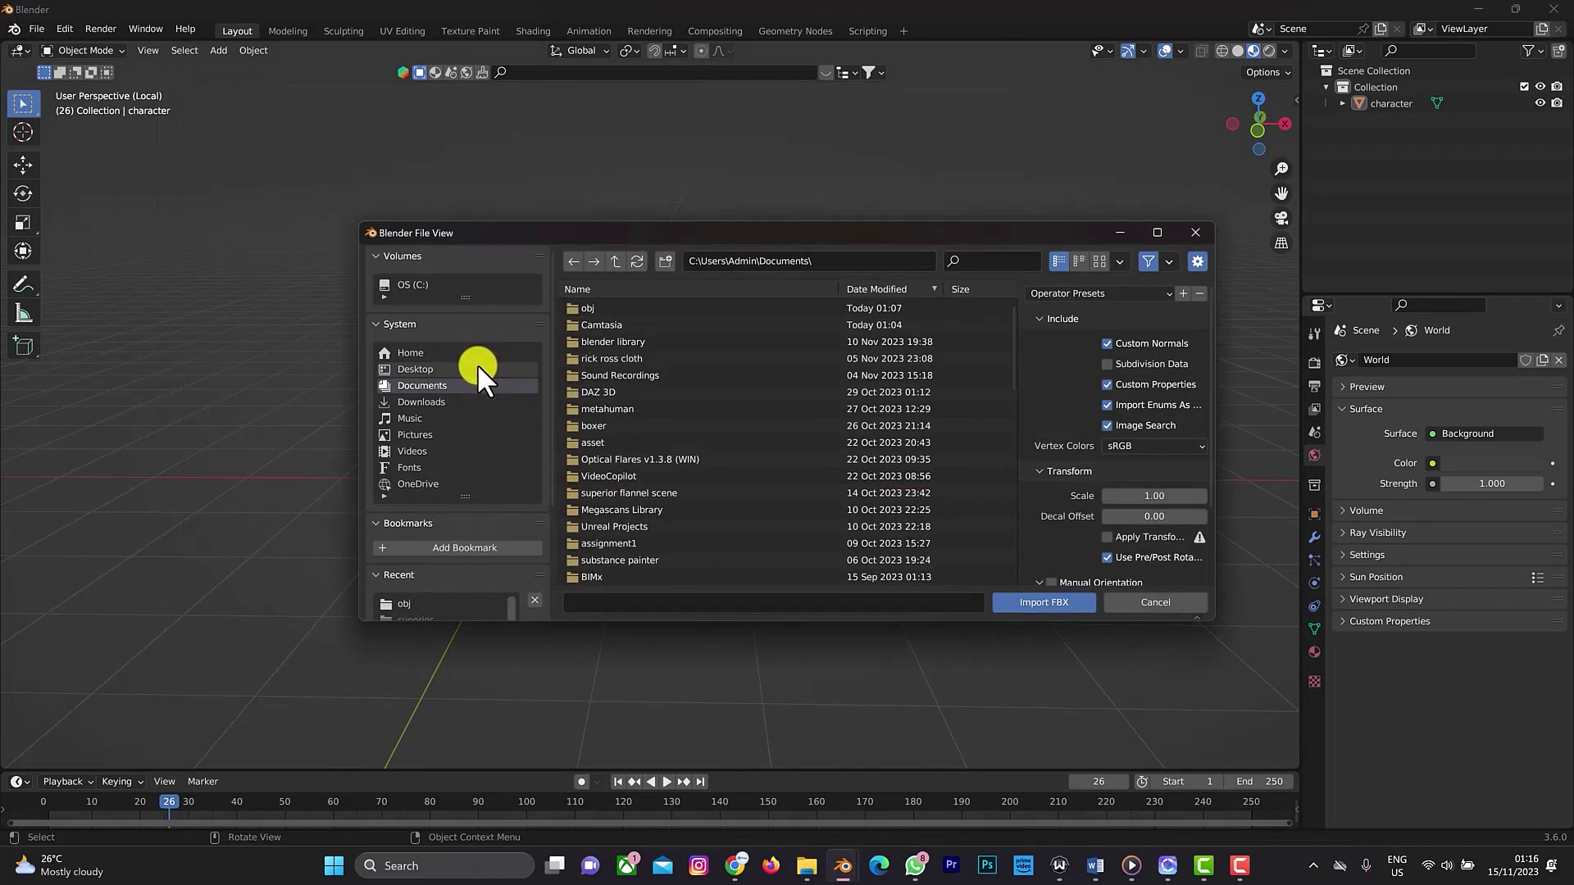
click(466, 400)
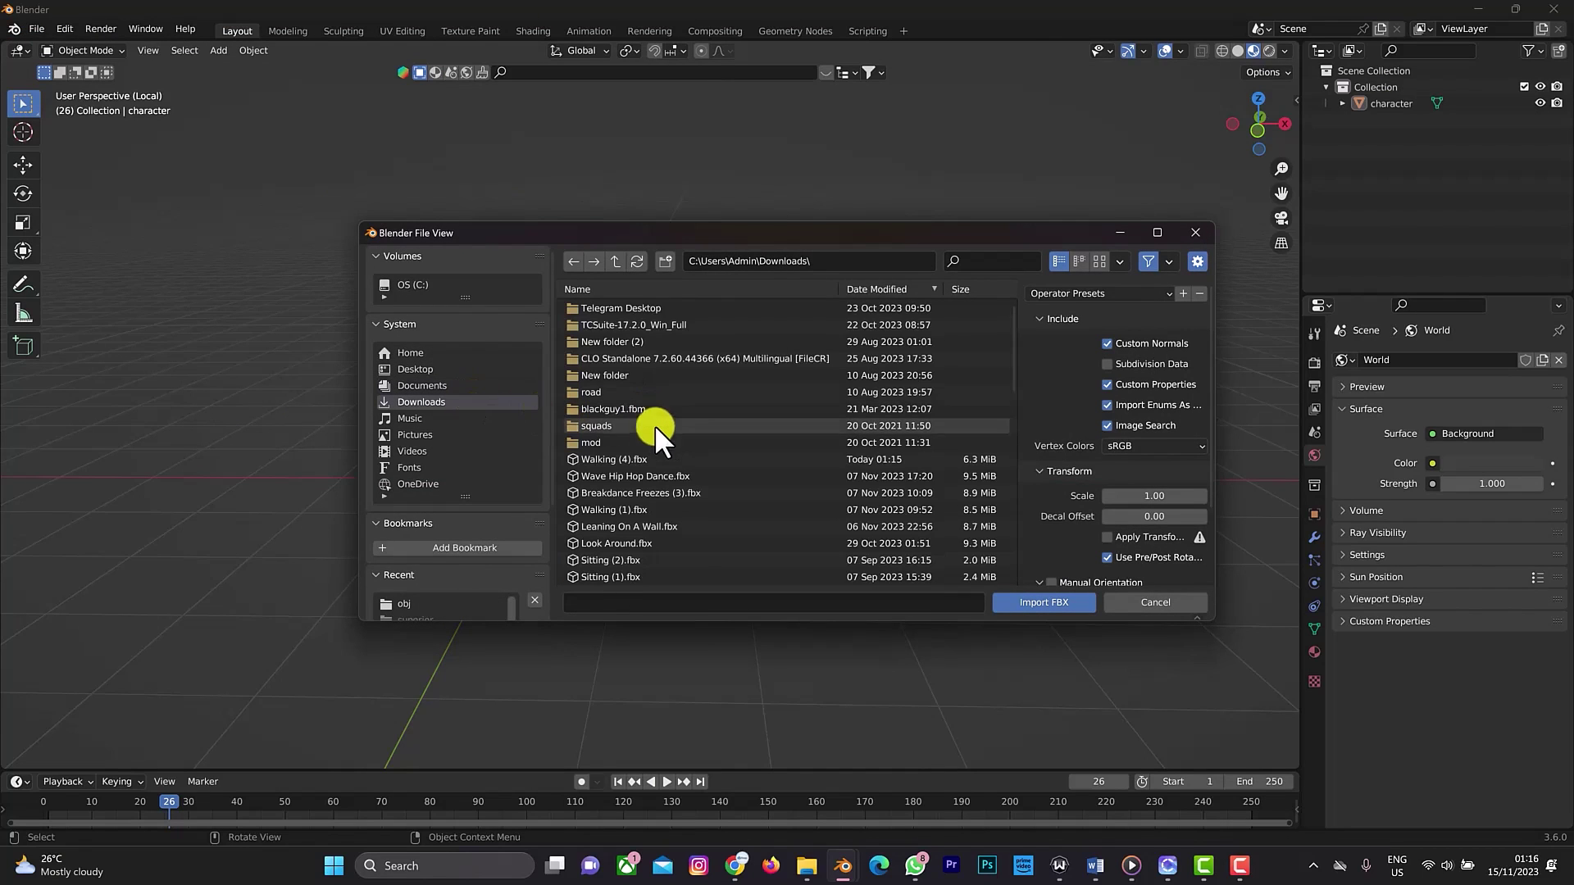
click(651, 452)
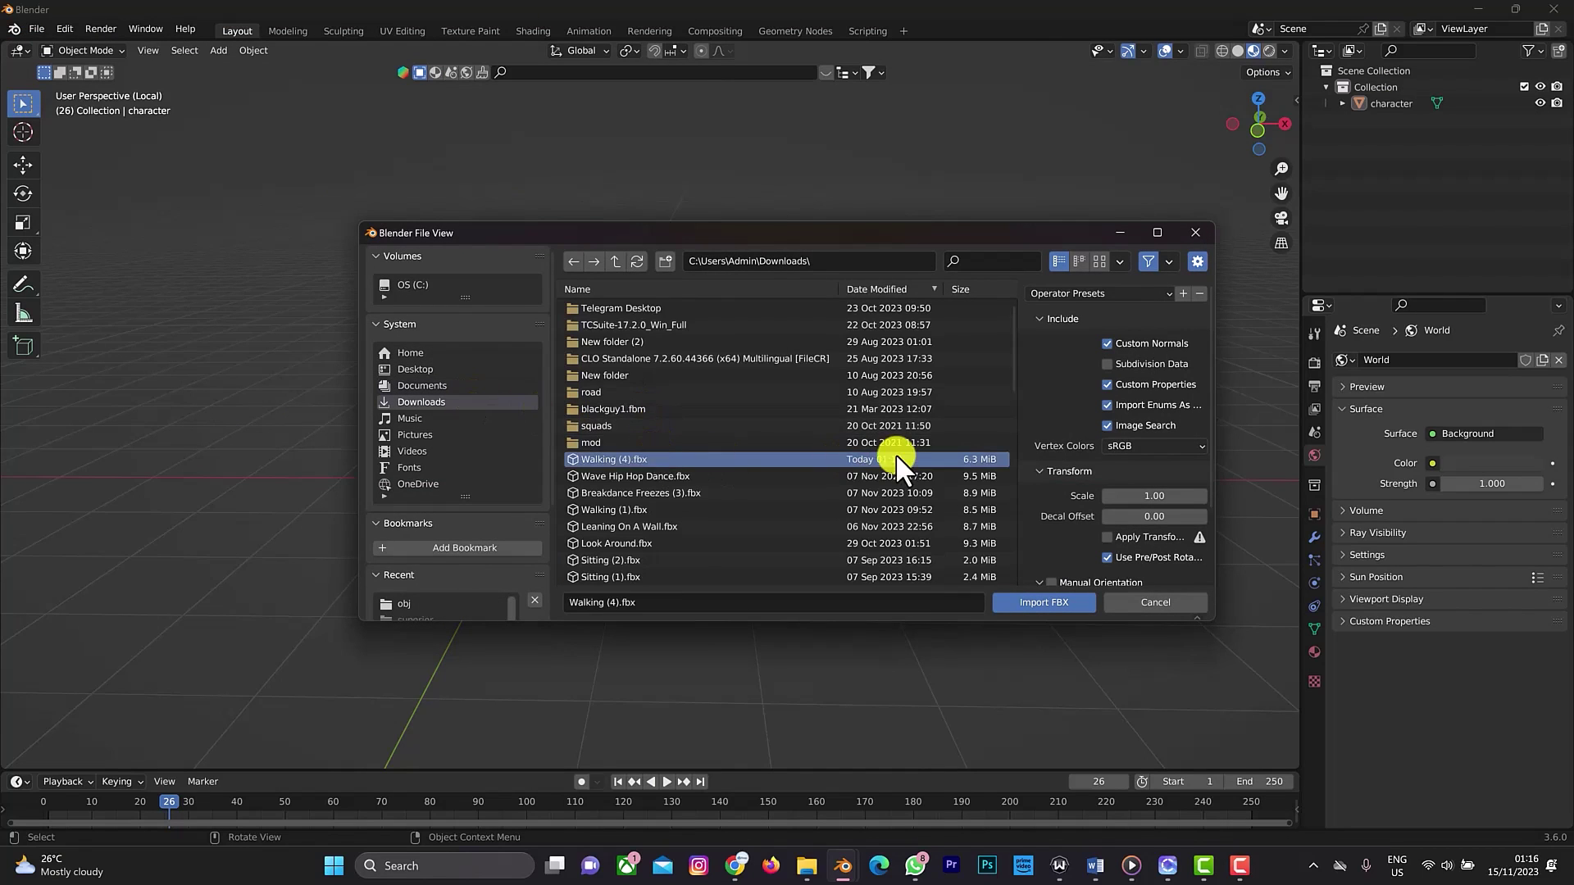
click(1061, 603)
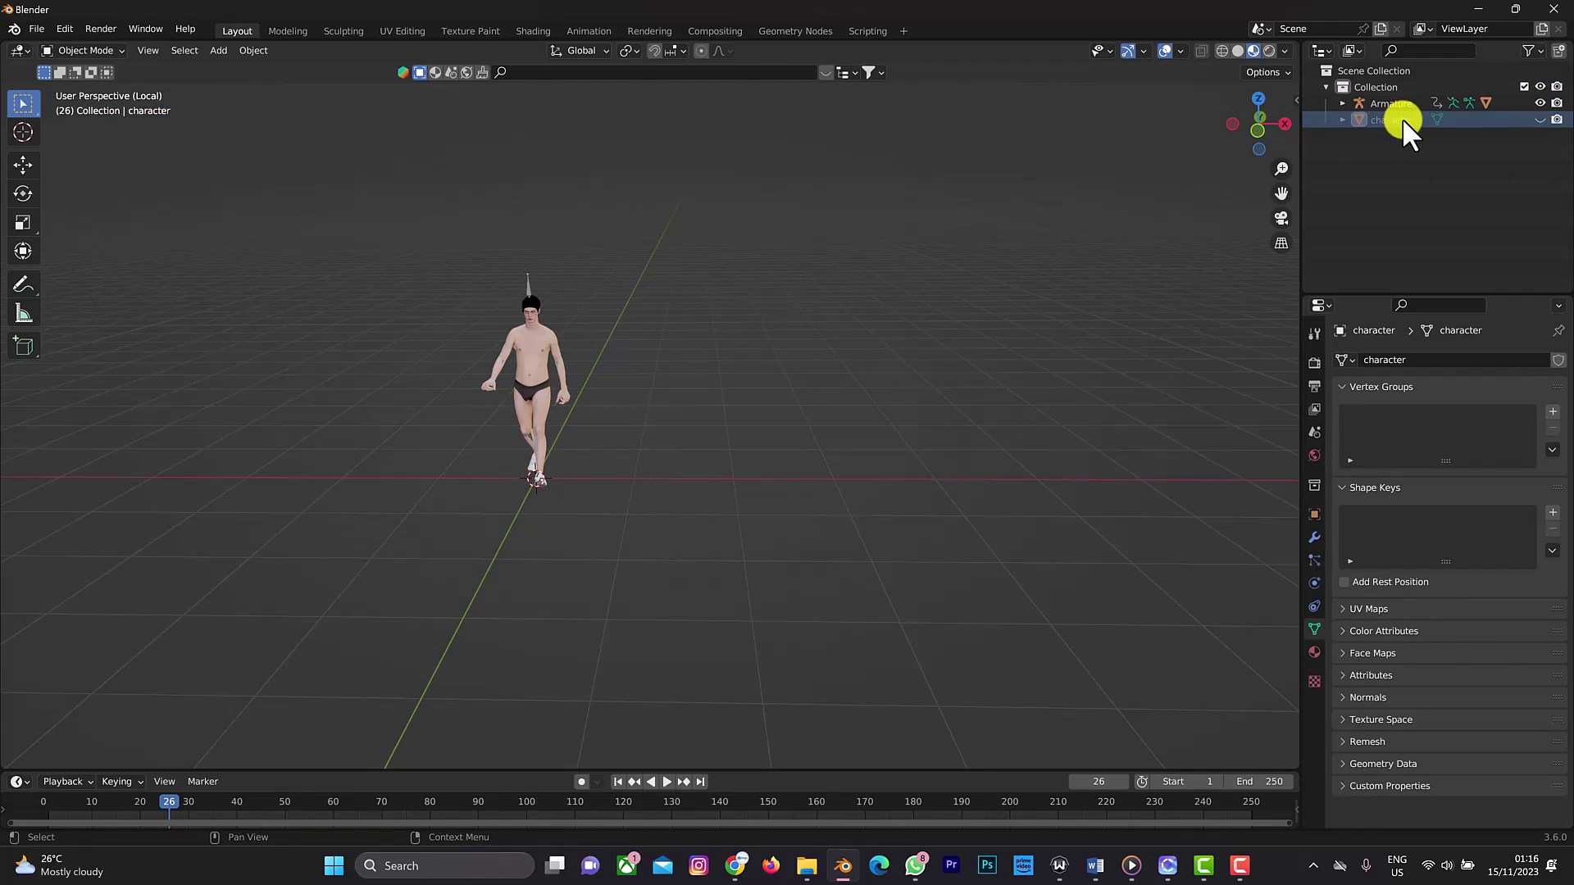
key(Delete)
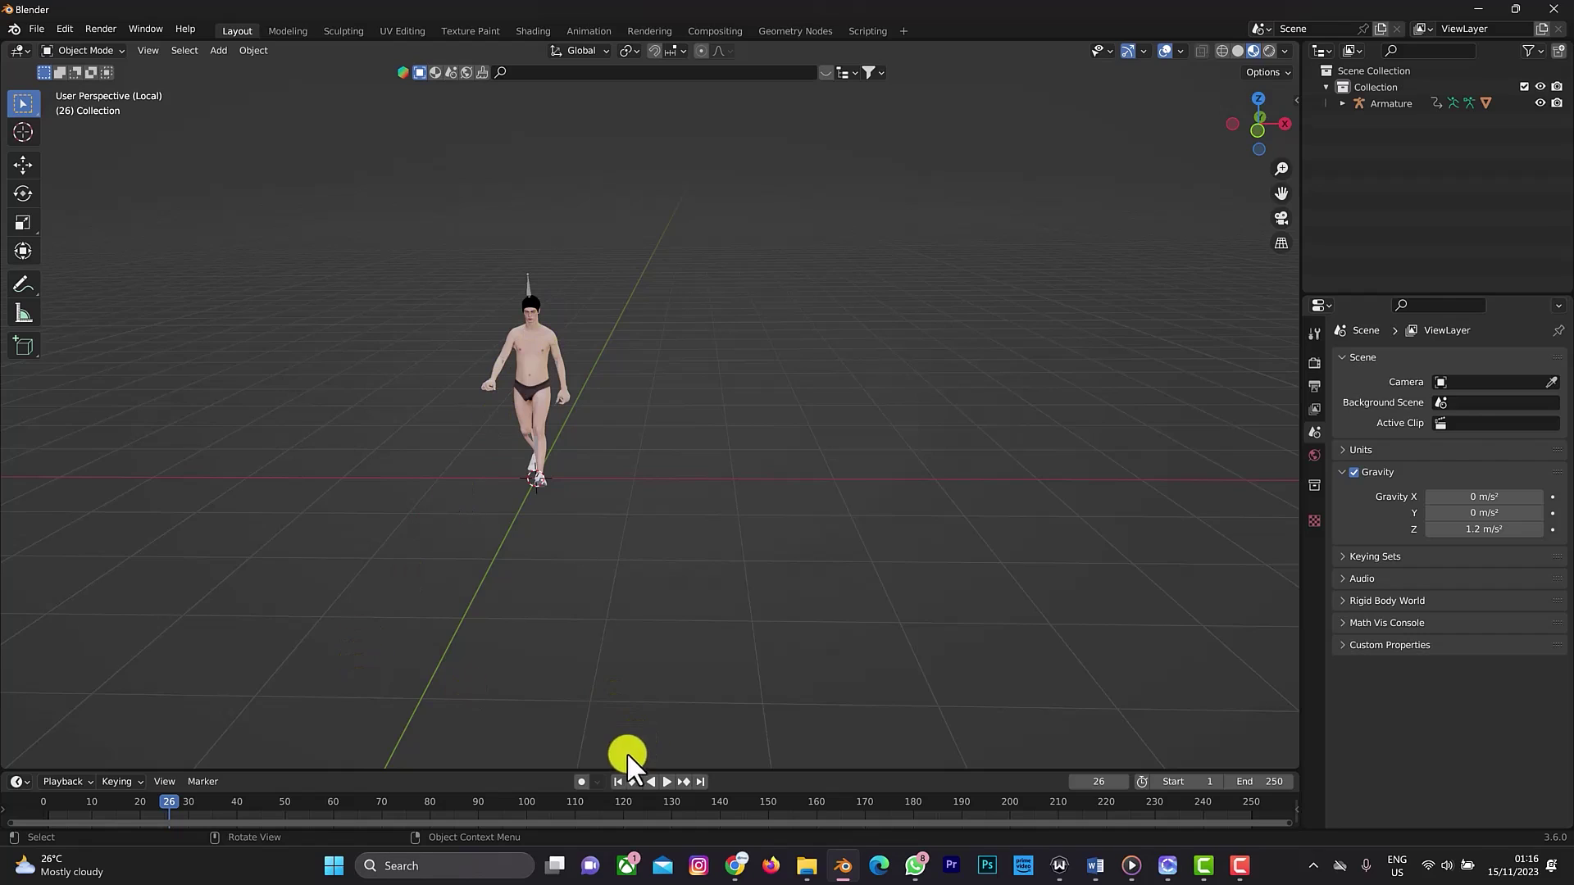
Step: Enlarge the timeline, play back the walking animation from its beginning and return to frame 1
drag(718, 769, 730, 705)
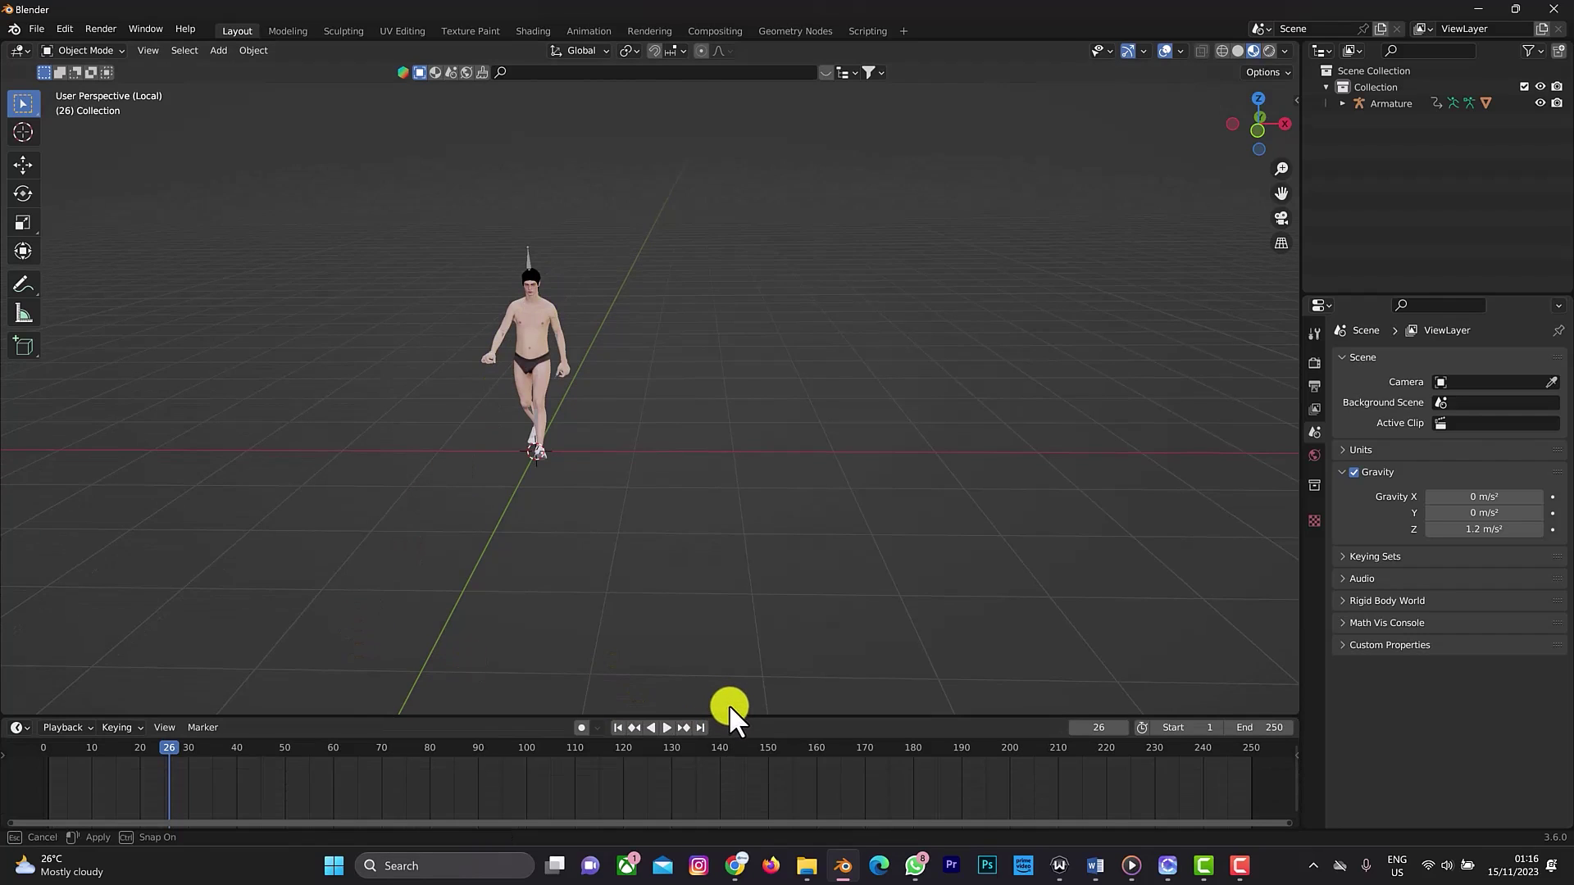
drag(169, 734, 51, 739)
key(space)
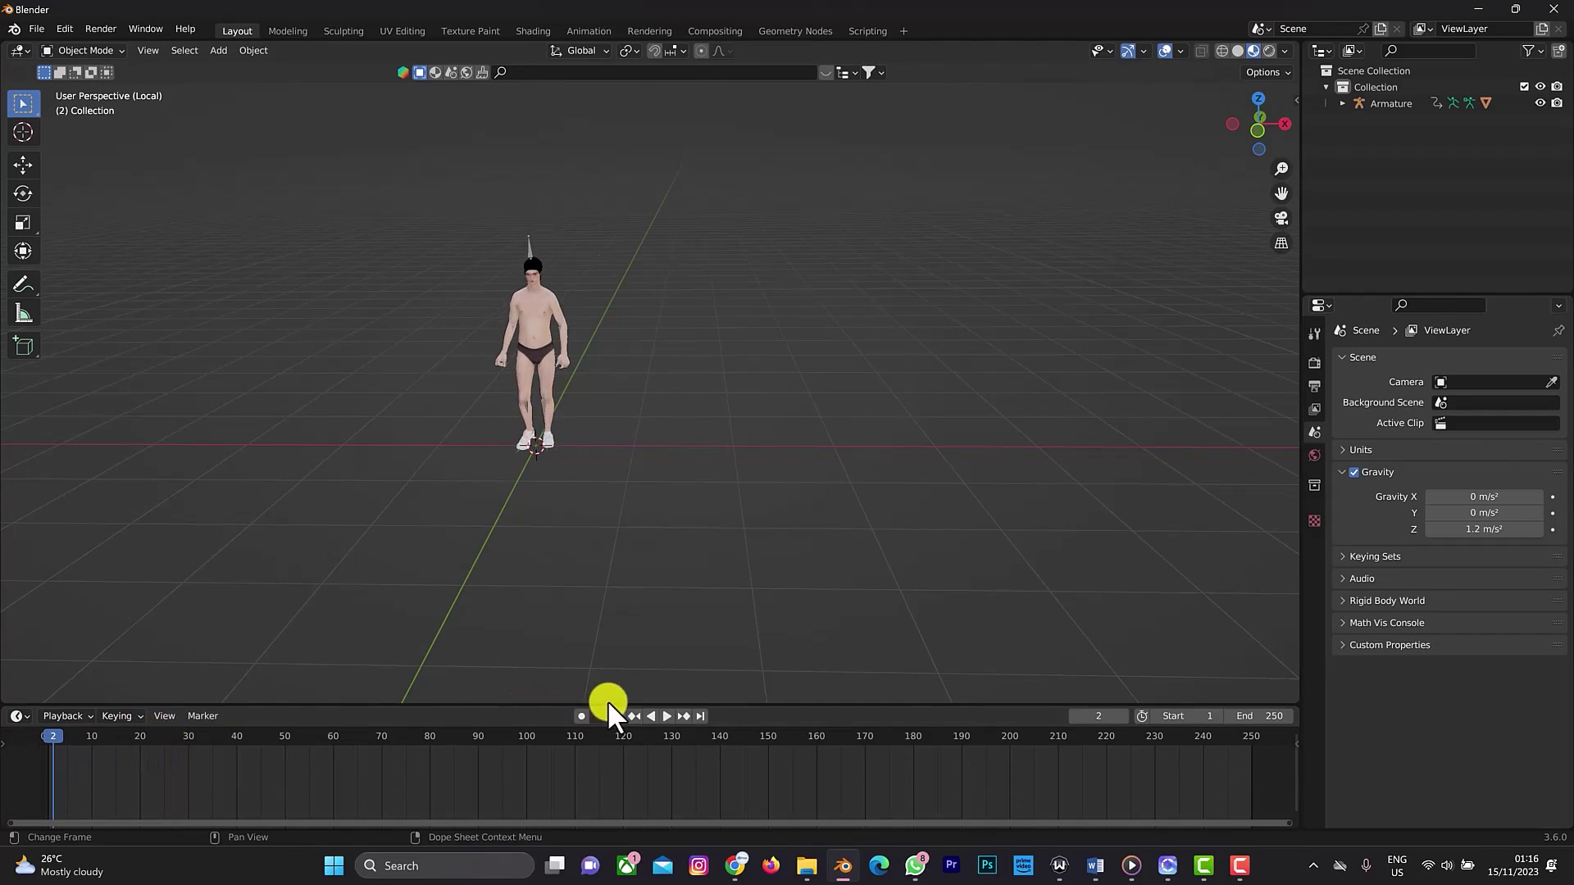
click(618, 715)
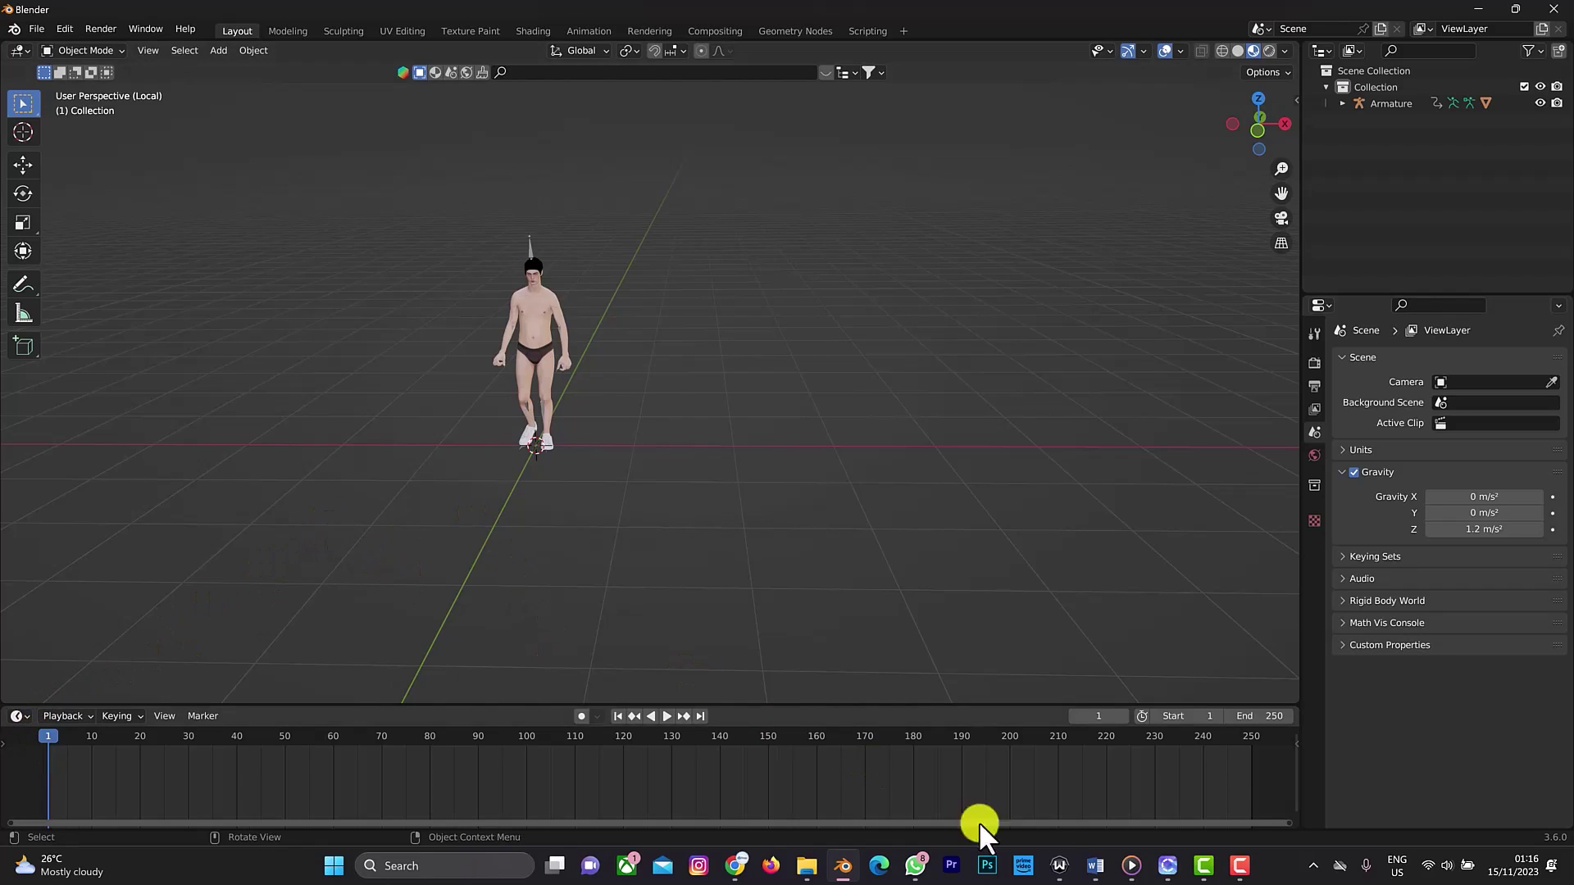
Step: Switch to CLO to examine the standing pose of the hoodie avatar, and return to Blender
click(1163, 867)
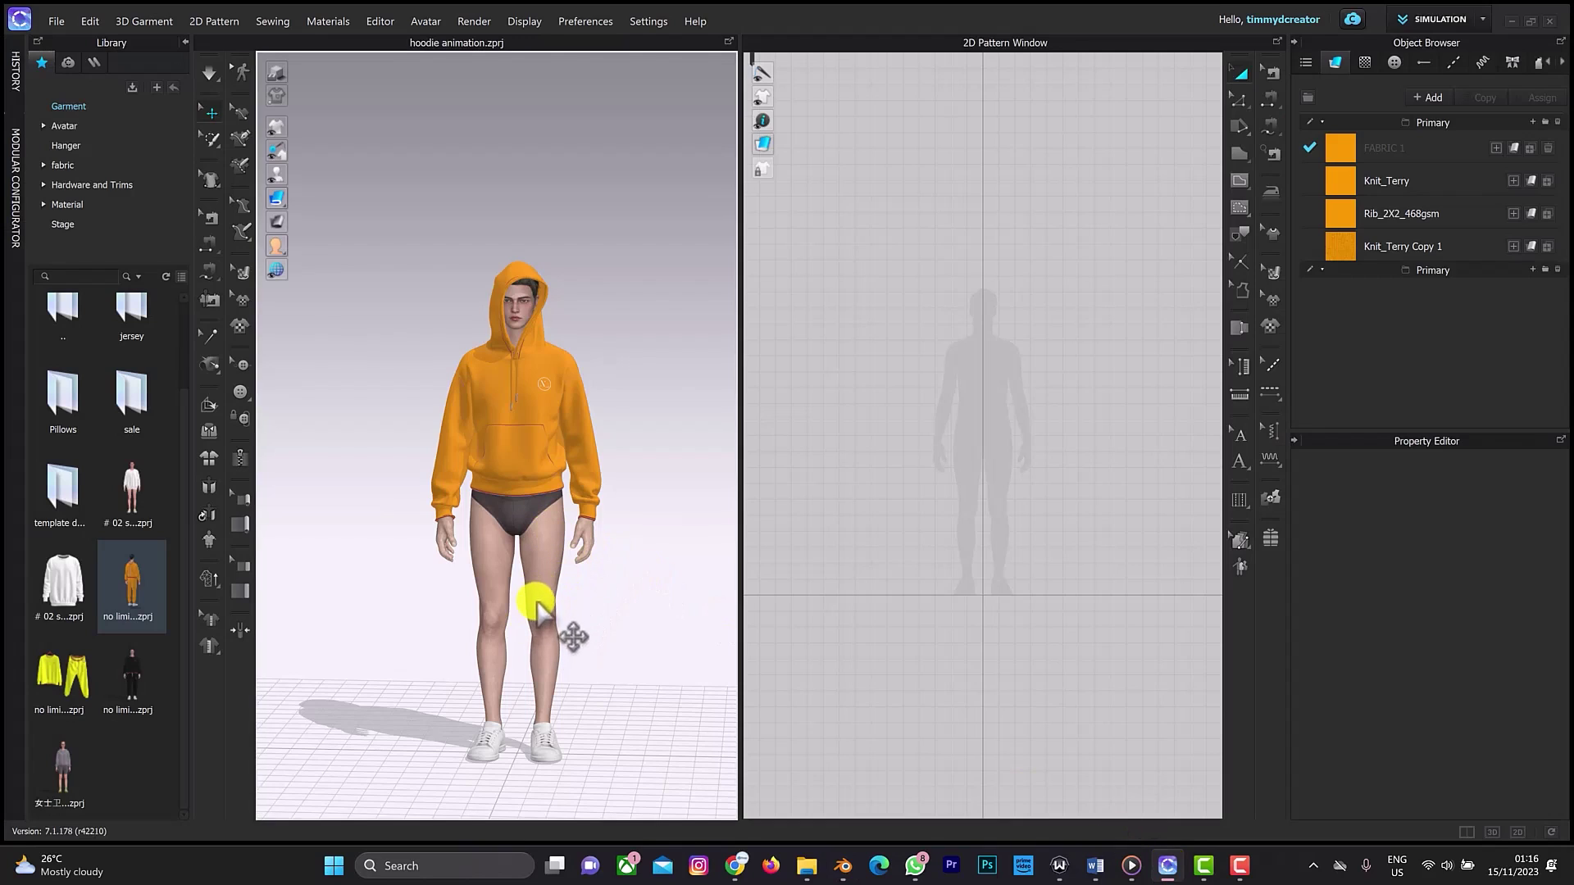
click(847, 866)
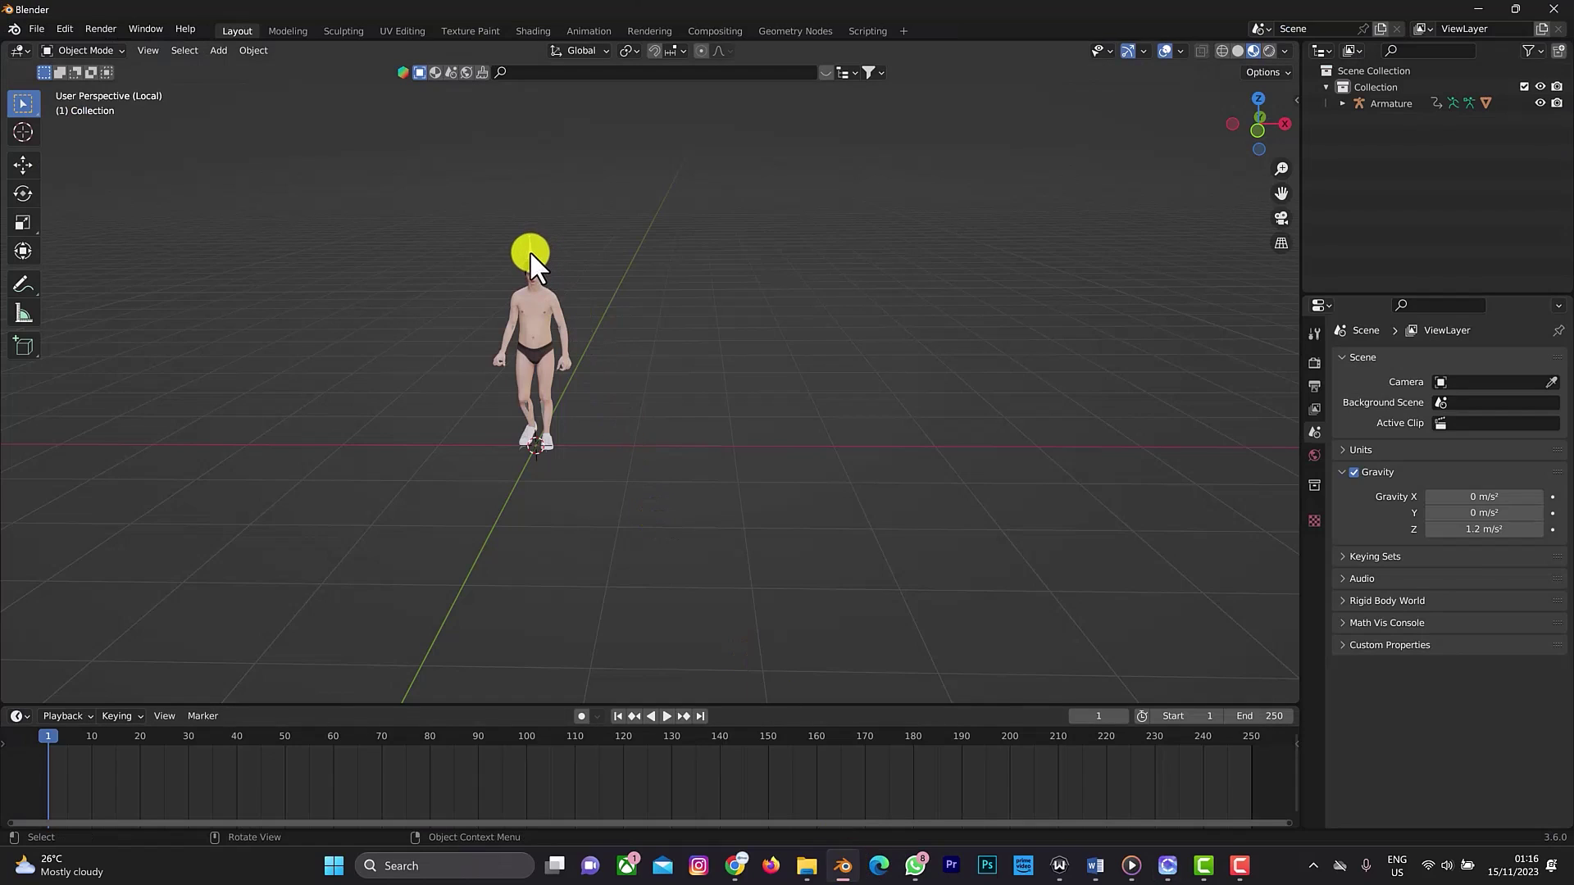
Step: Put the walking character's armature into Pose Mode and shift all its walk keyframes to start at about frame 19
click(529, 251)
click(95, 50)
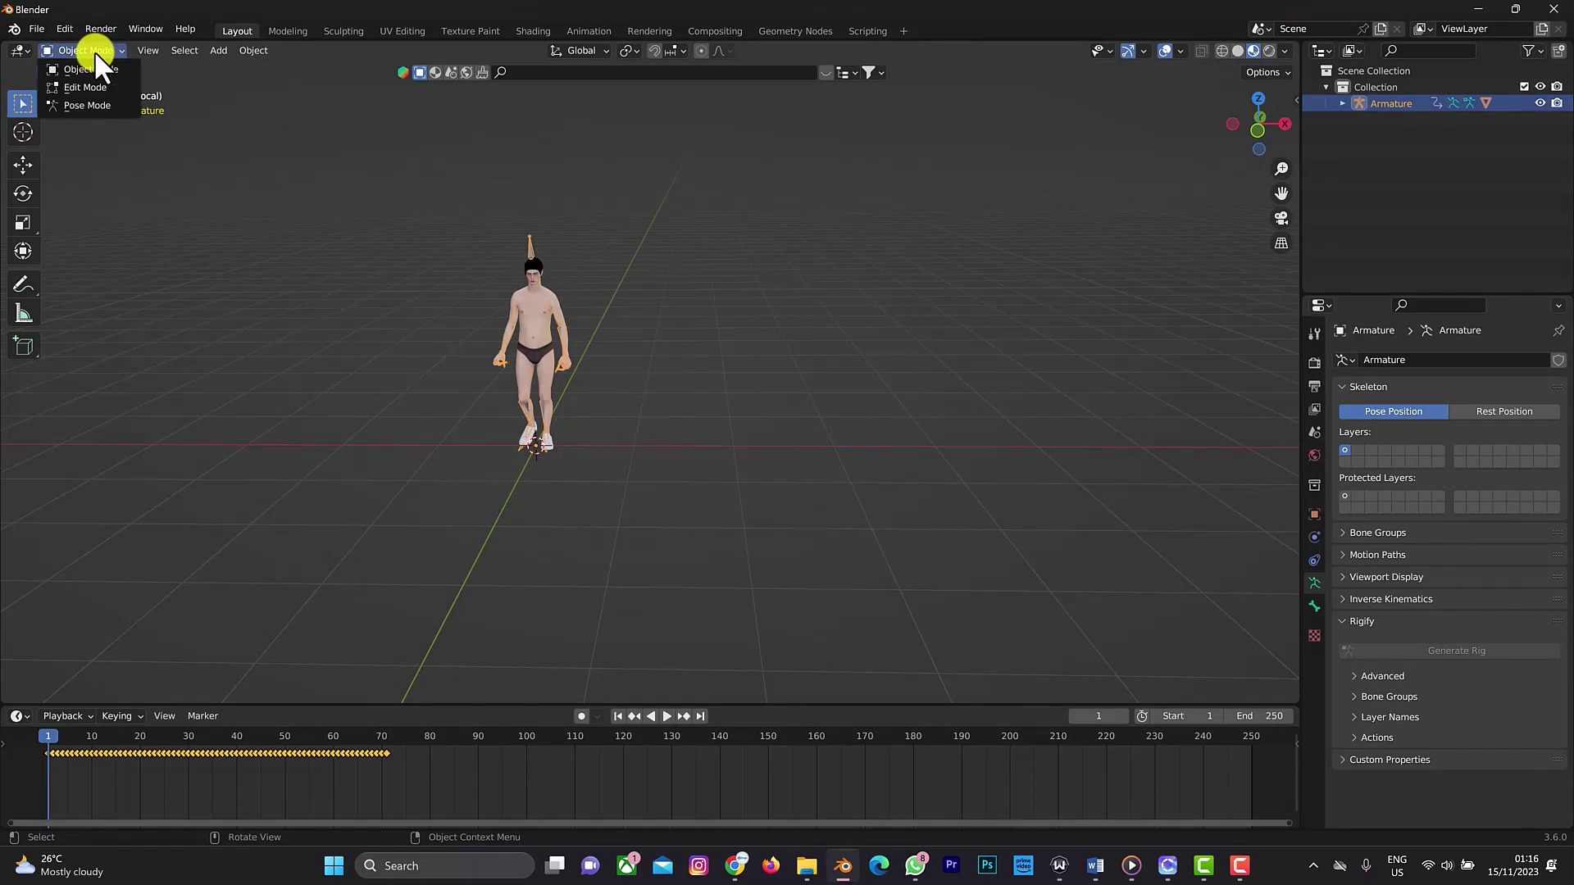
click(90, 105)
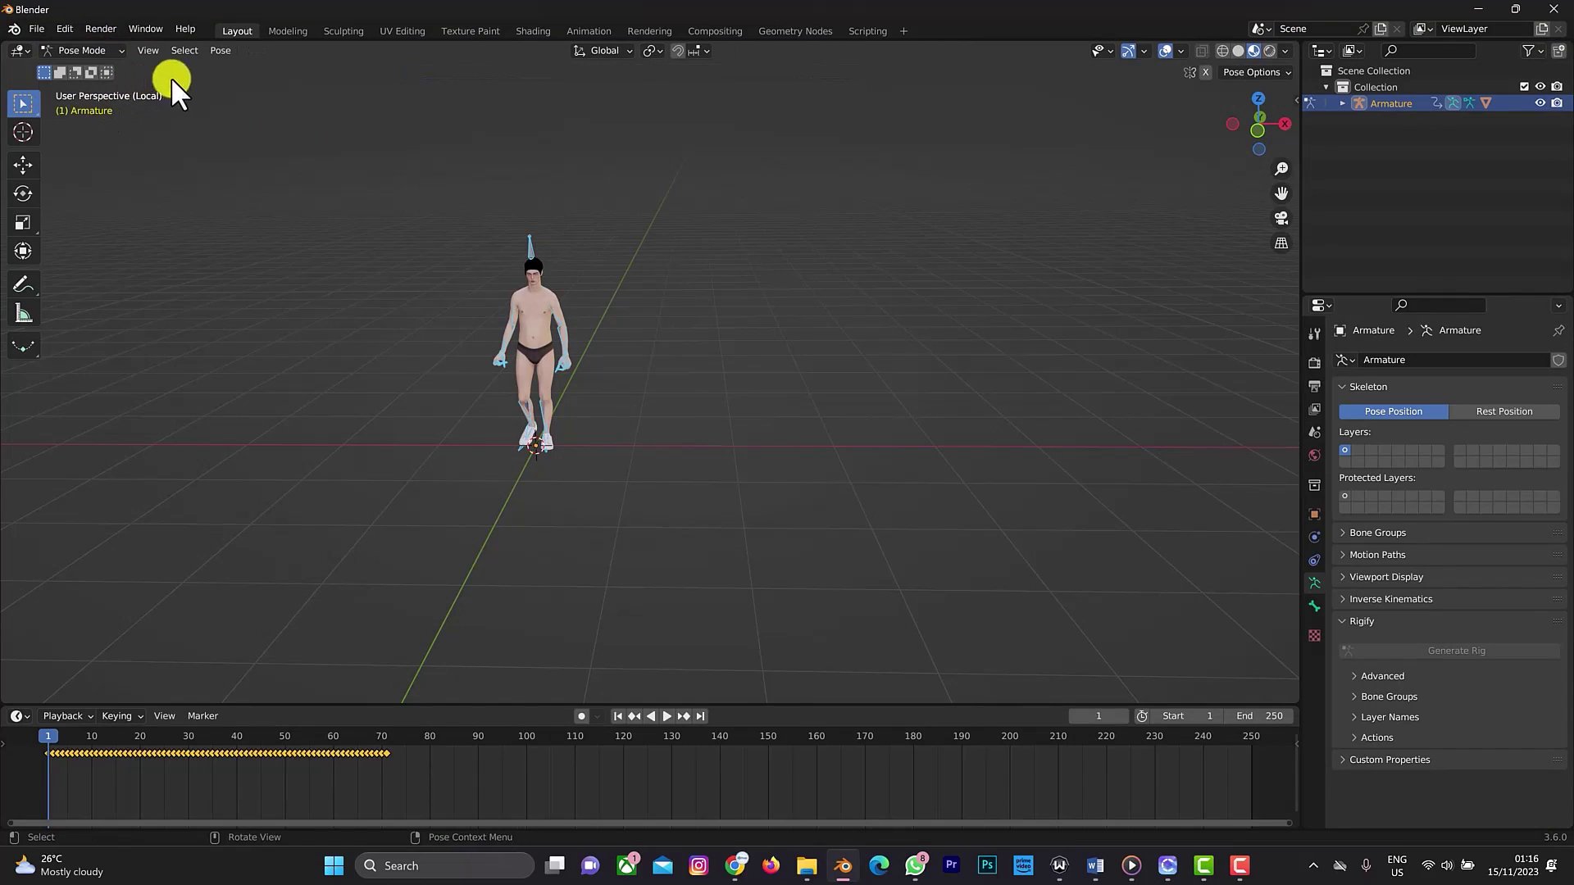
click(217, 51)
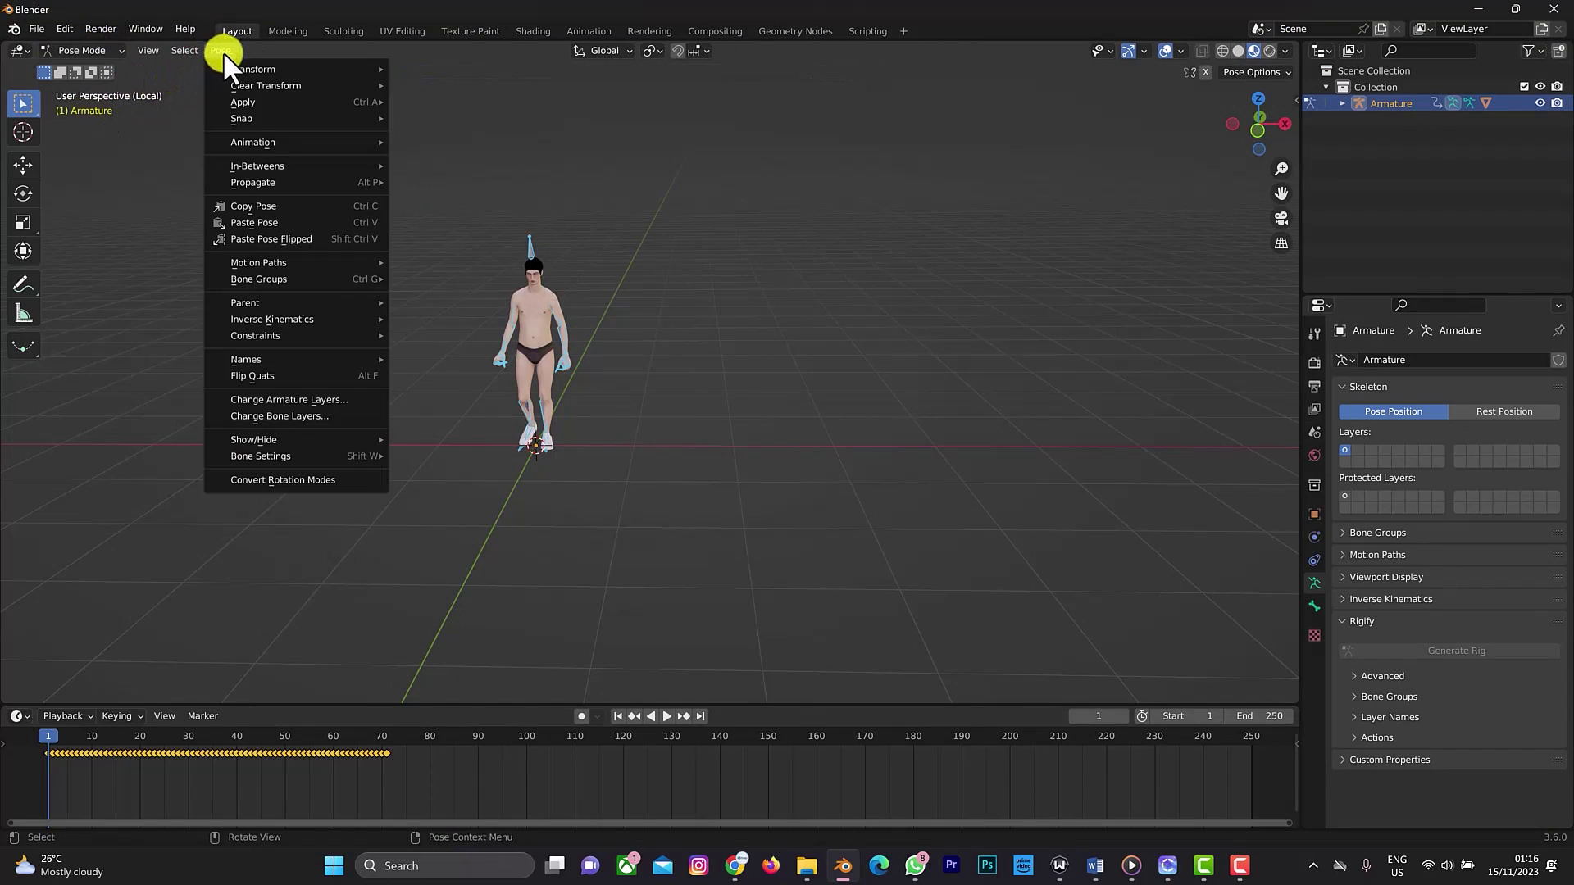
mouse_move(356, 82)
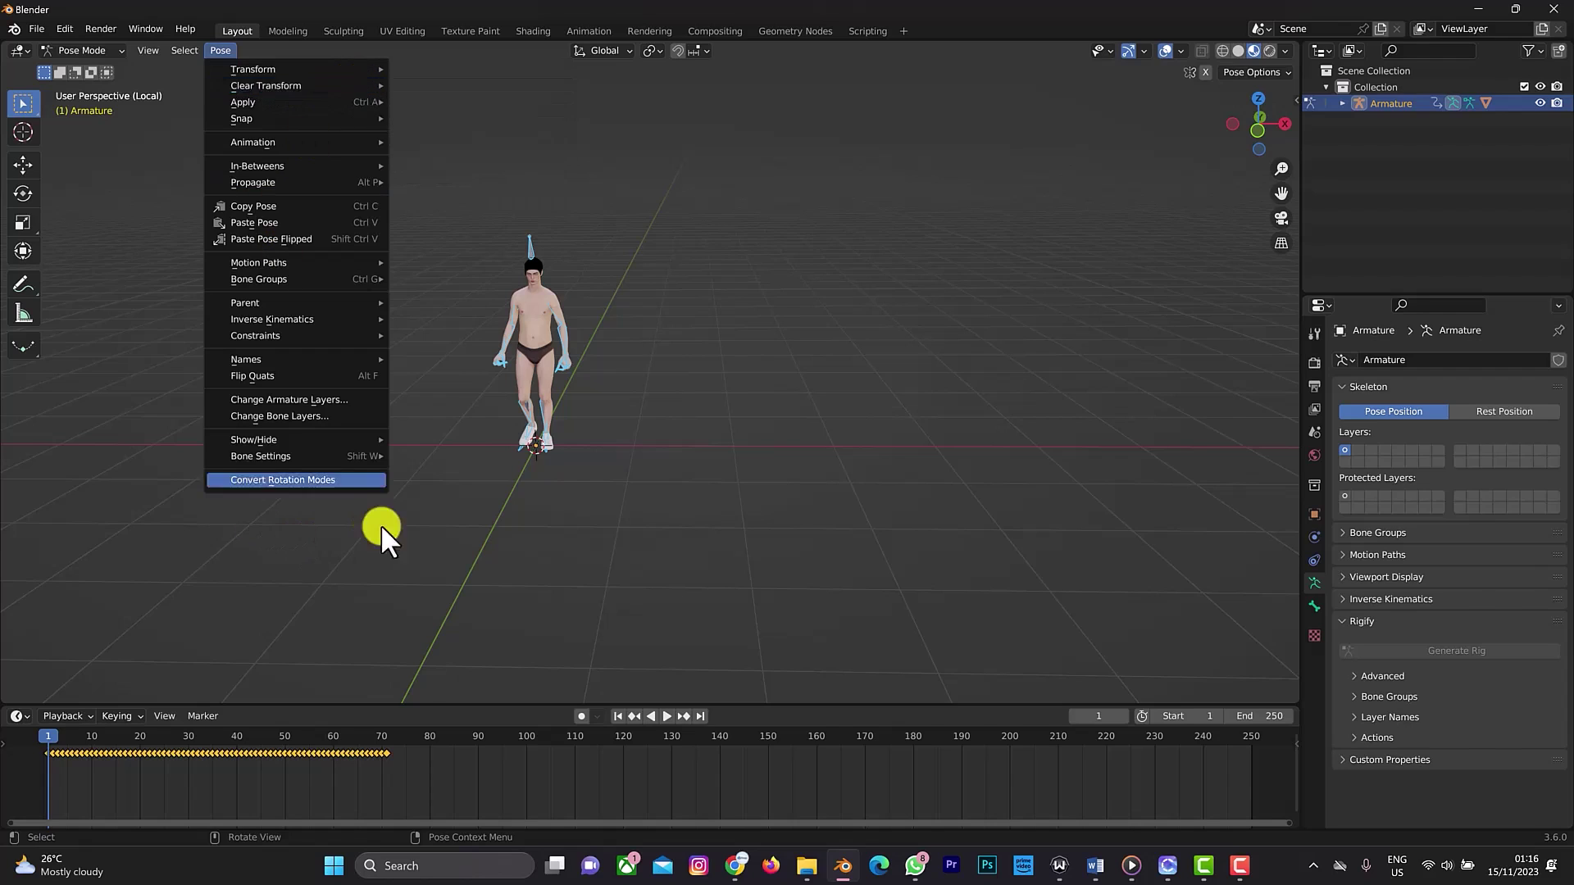
drag(127, 746, 199, 740)
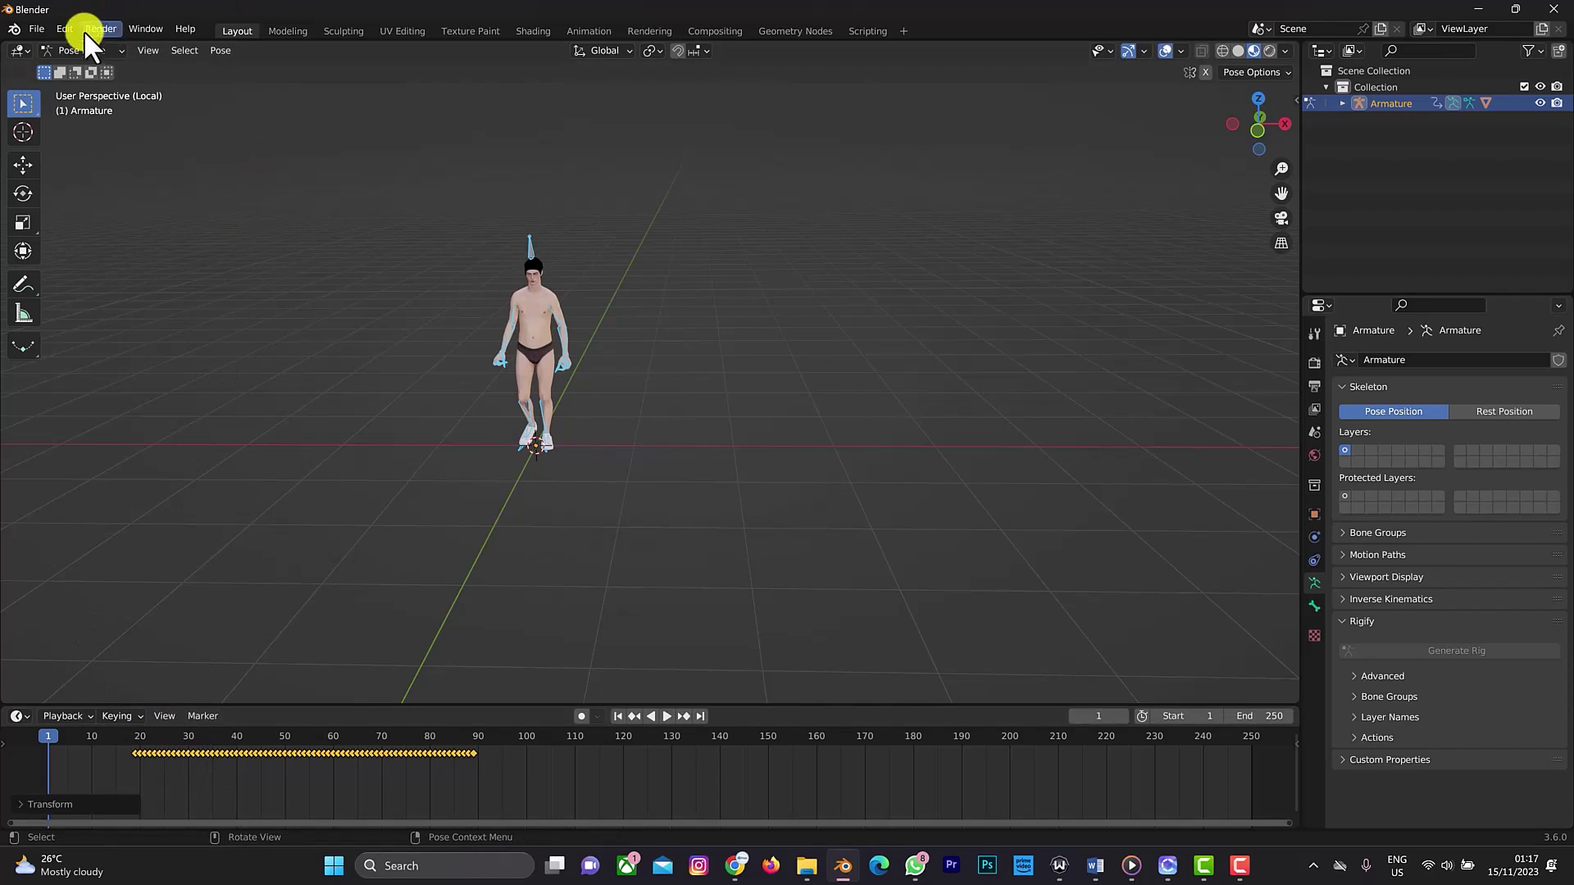
Step: Clear all pose transforms on the bones at frame 1 and insert an Available keyframe there
click(210, 50)
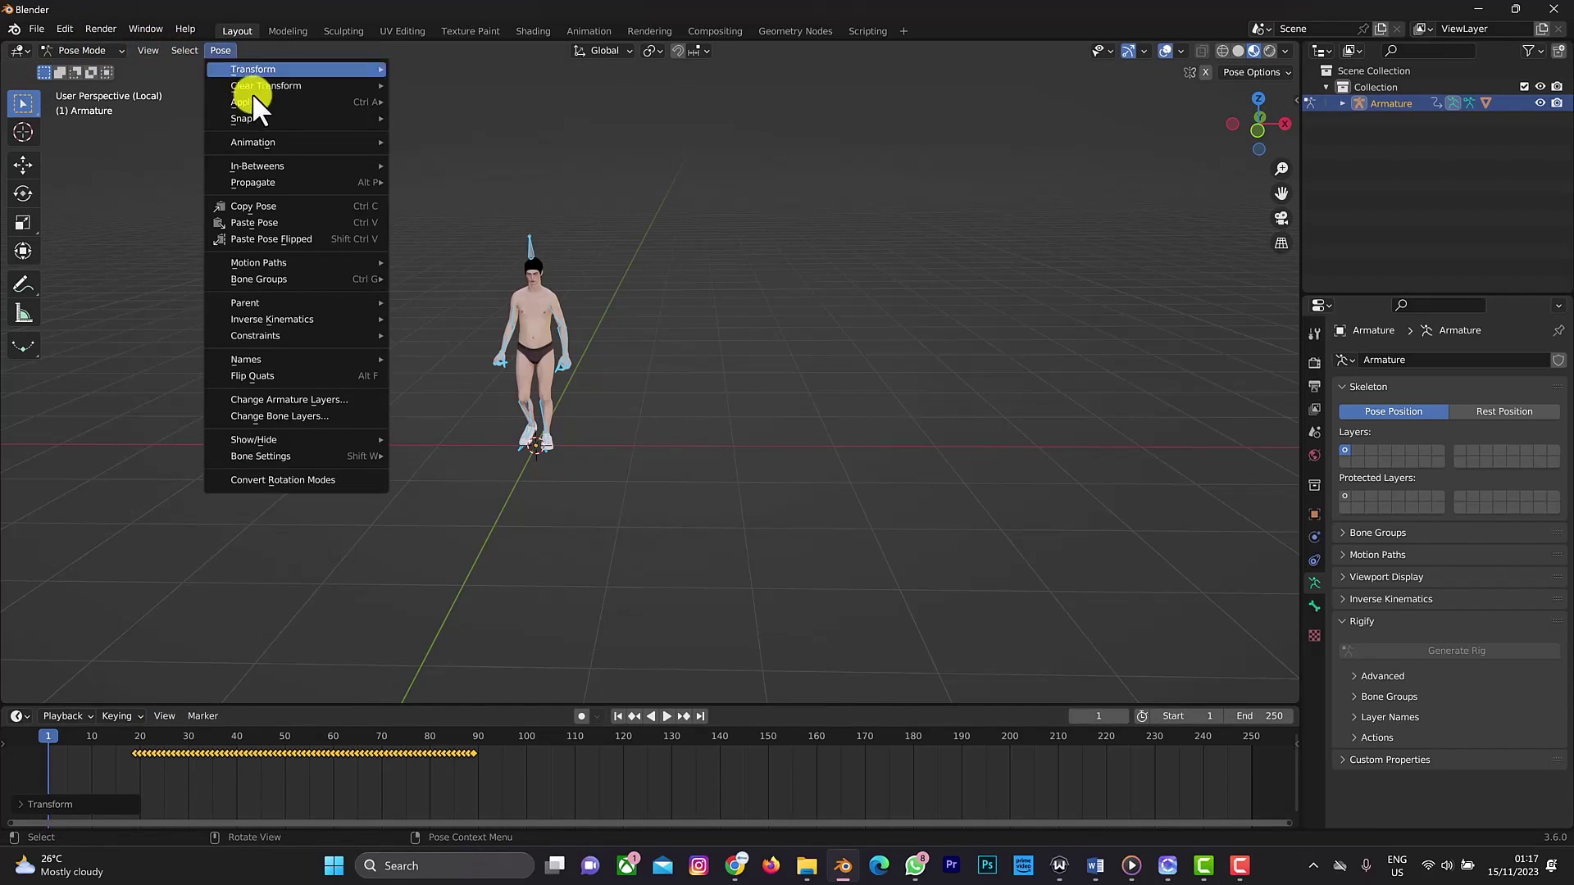
mouse_move(269, 80)
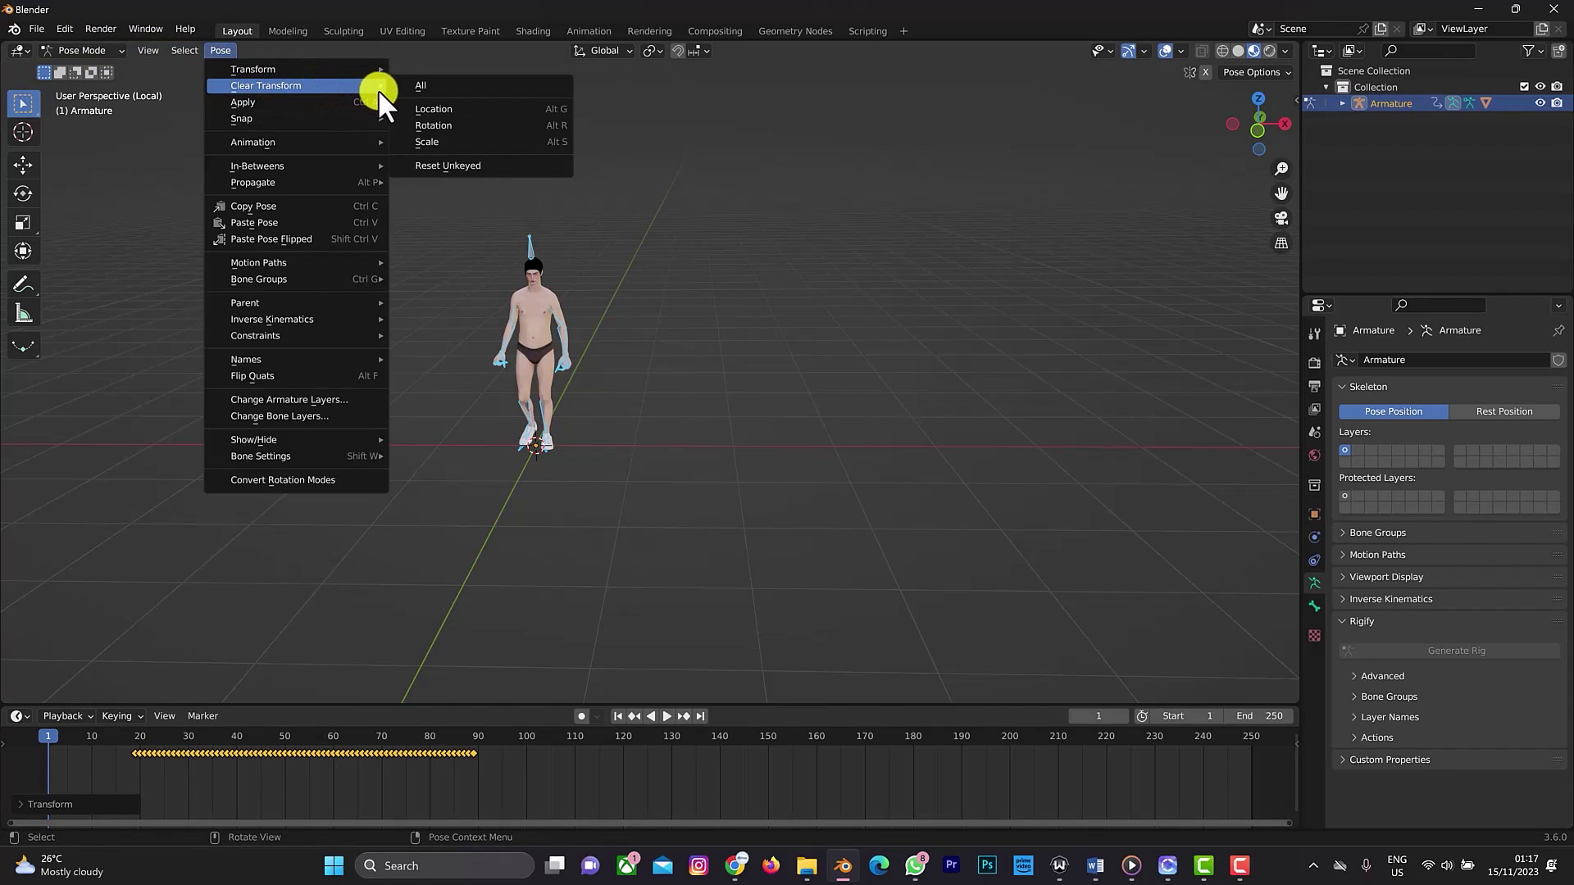
click(423, 90)
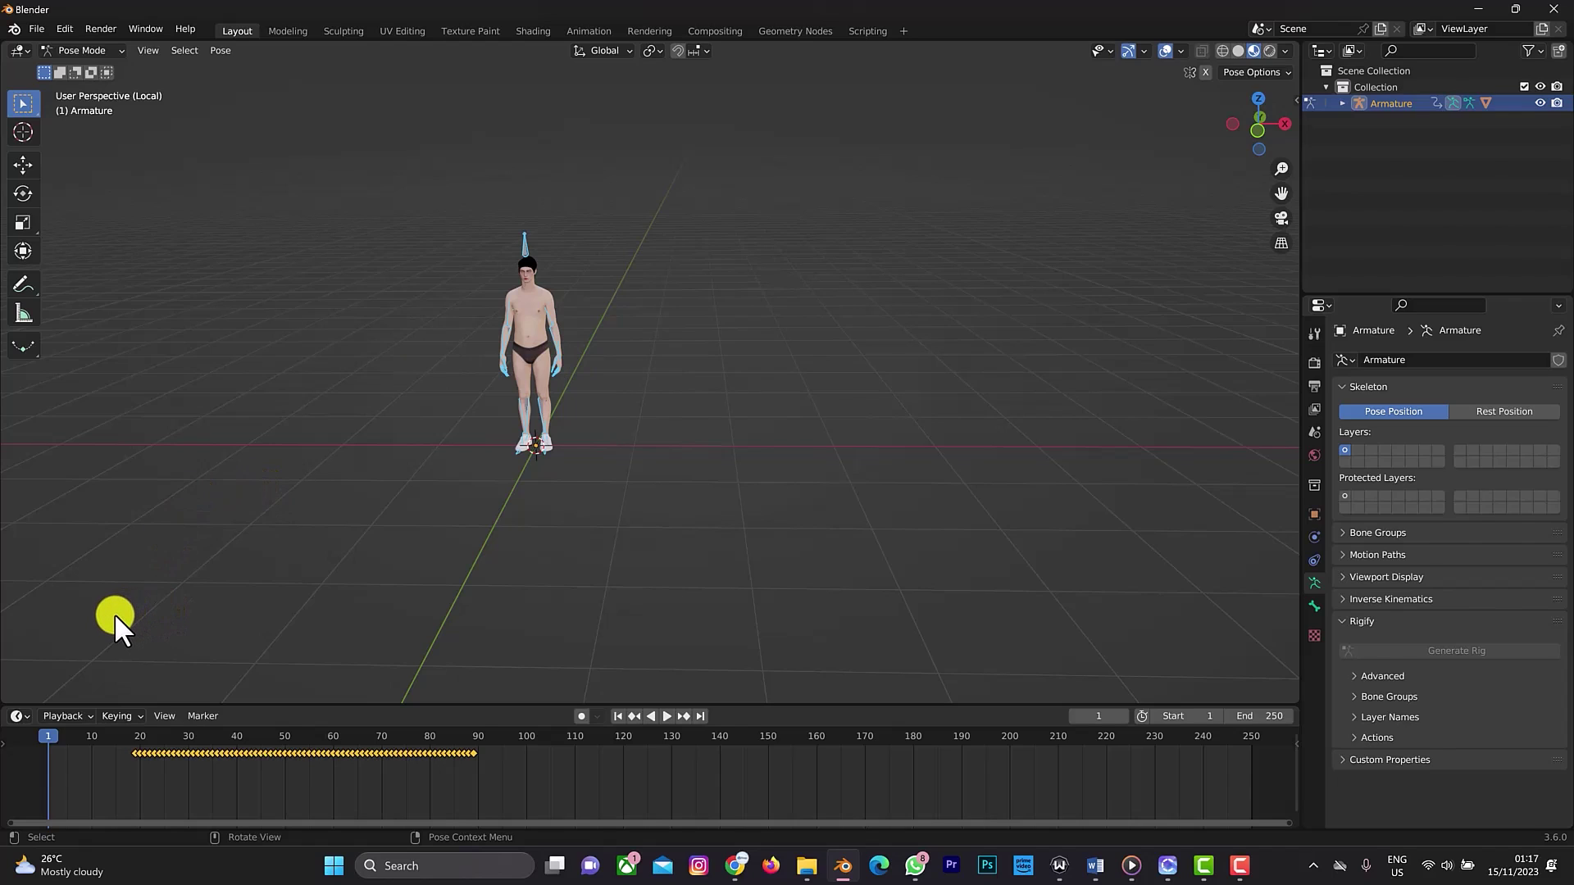
right_click(74, 766)
key(i)
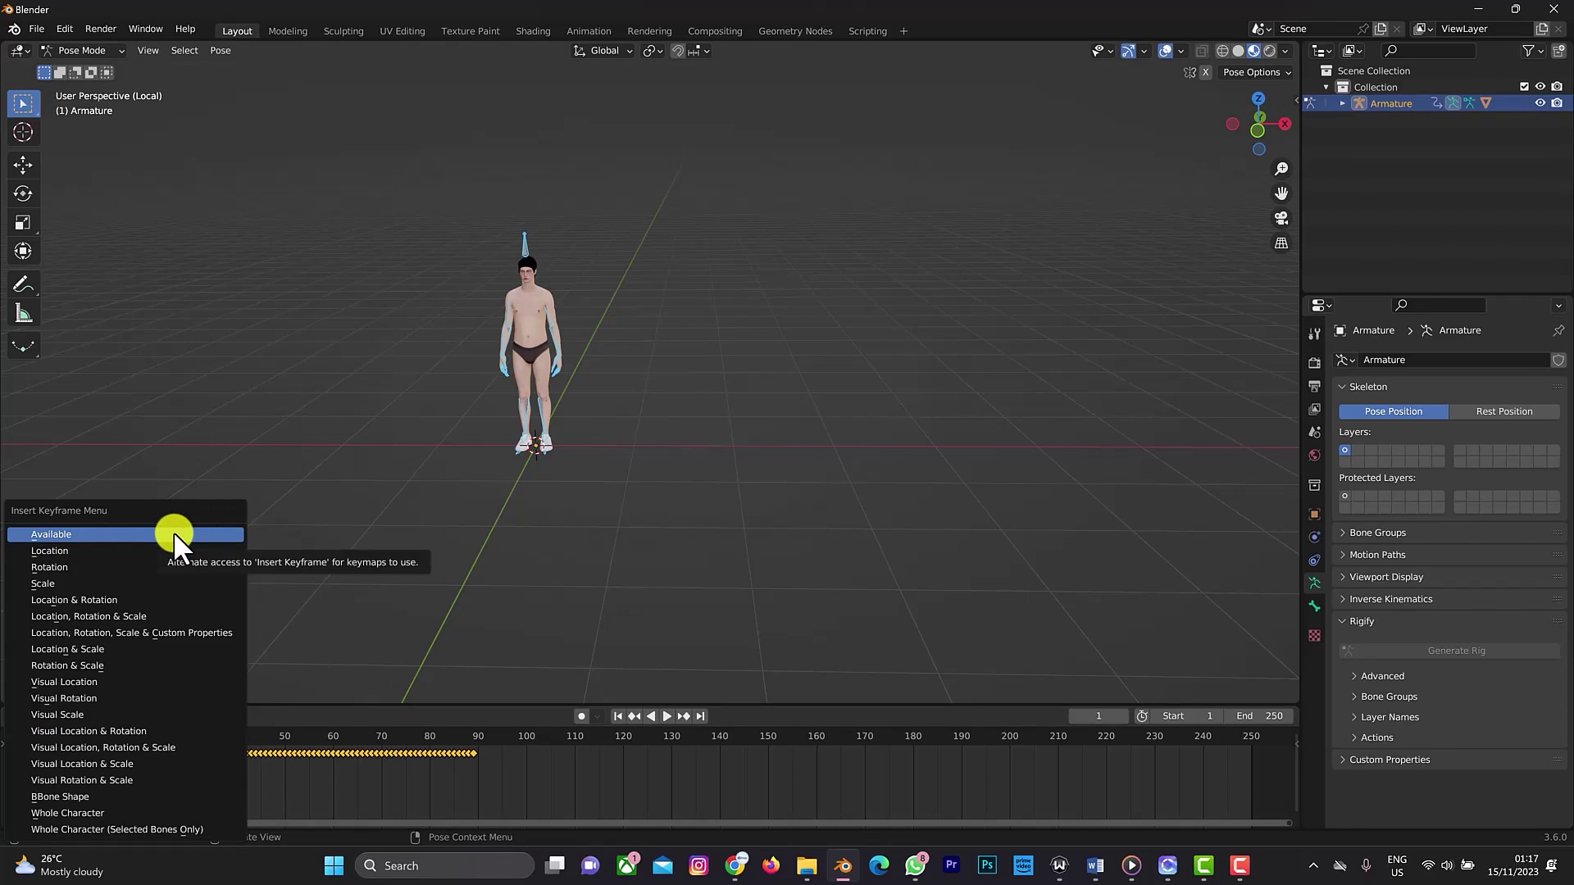
click(174, 533)
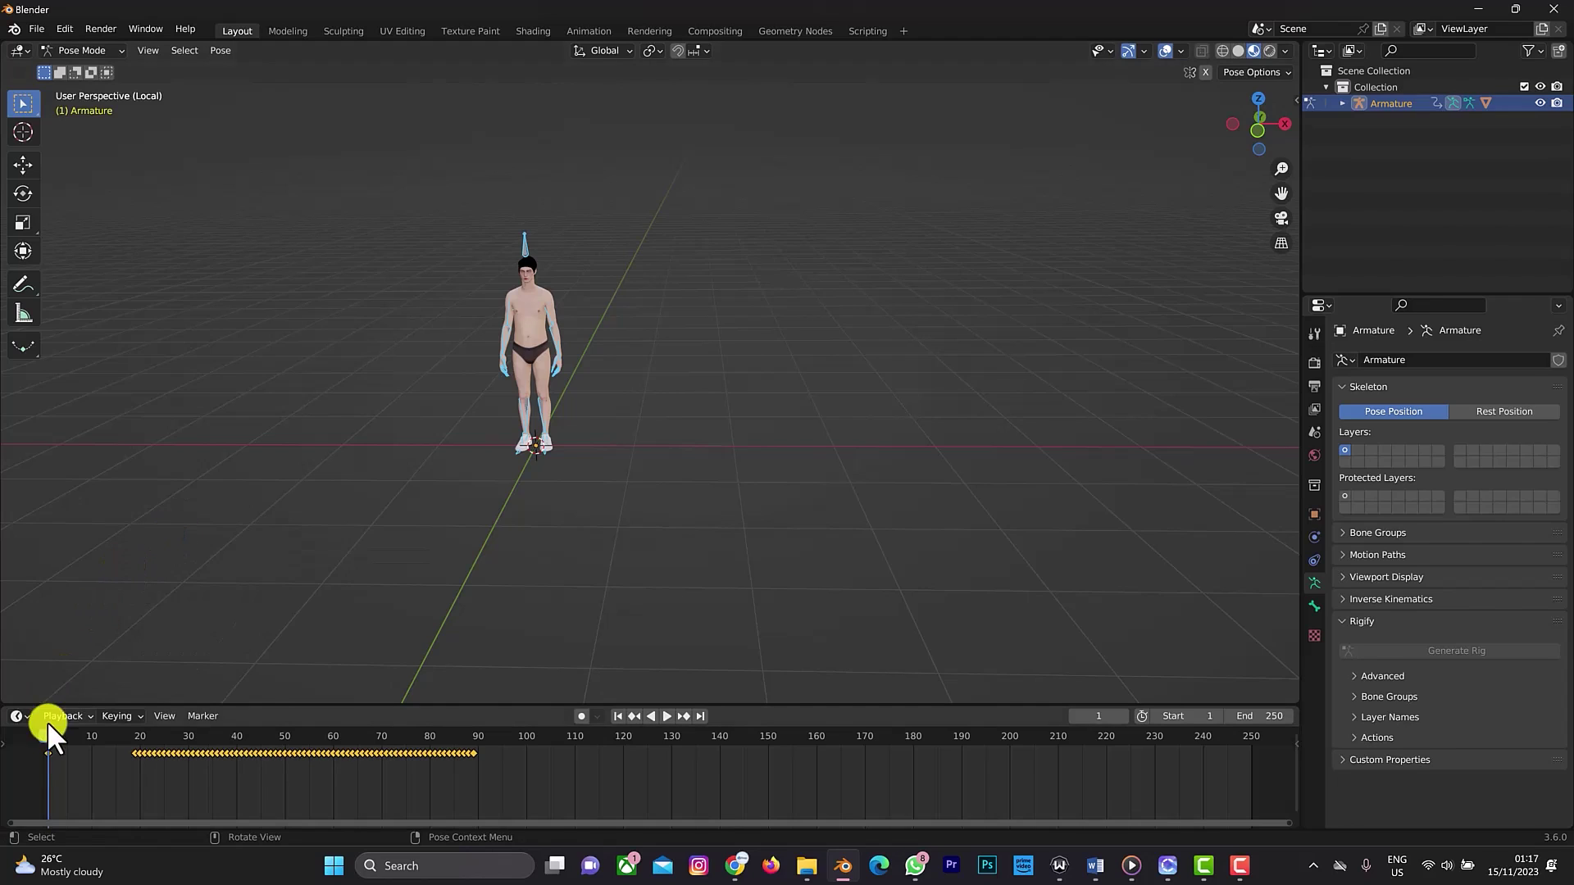
Step: Play back and scrub the animation to check the transition from the standing pose into the walk
key(space)
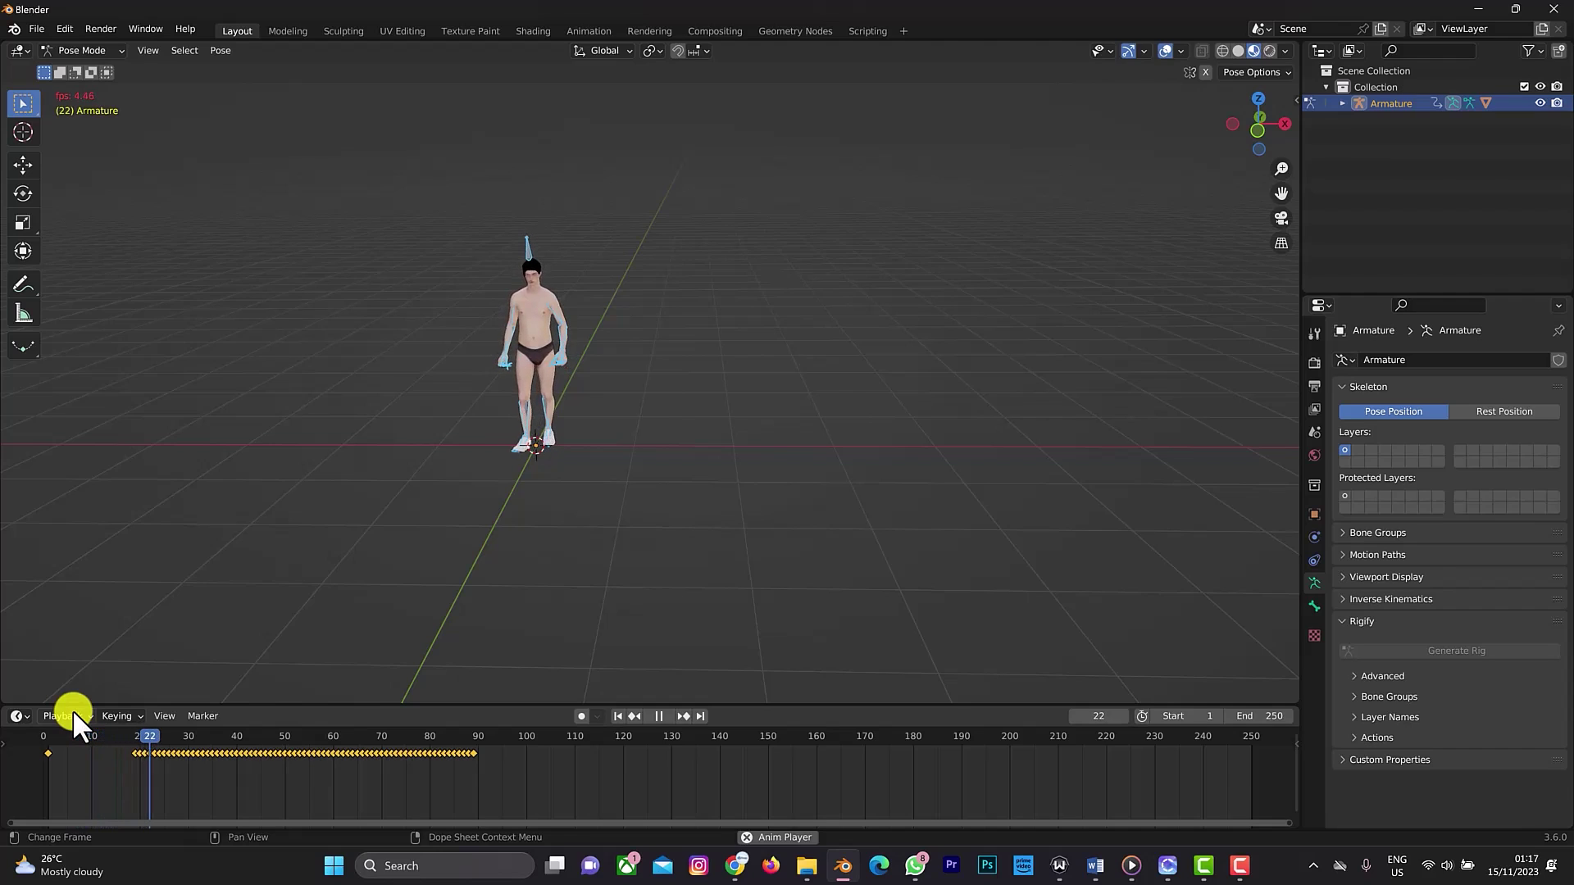
click(654, 714)
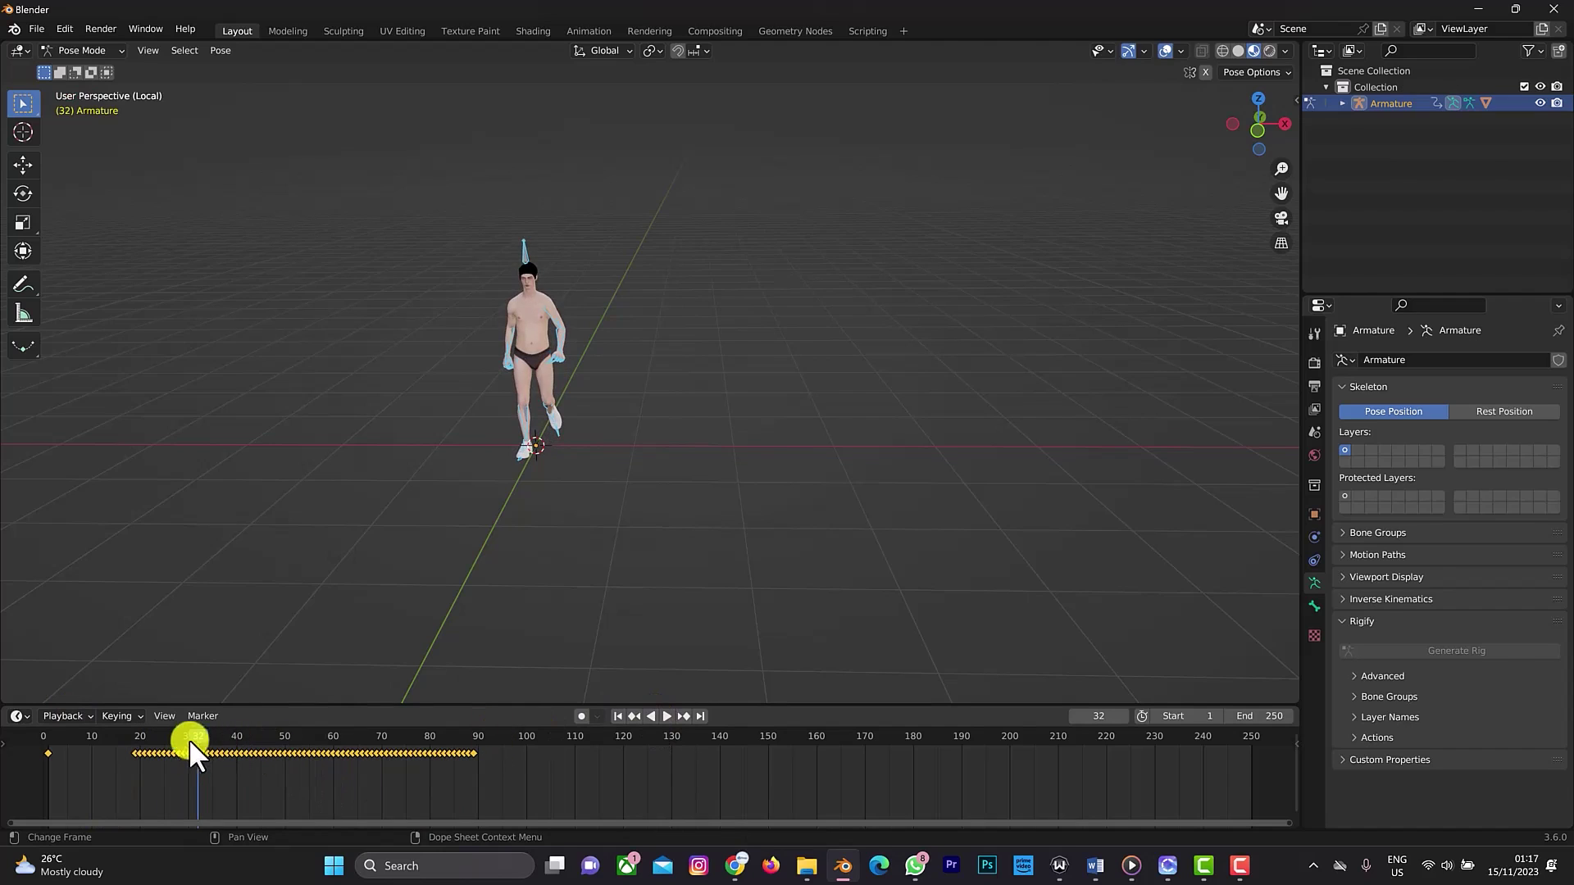
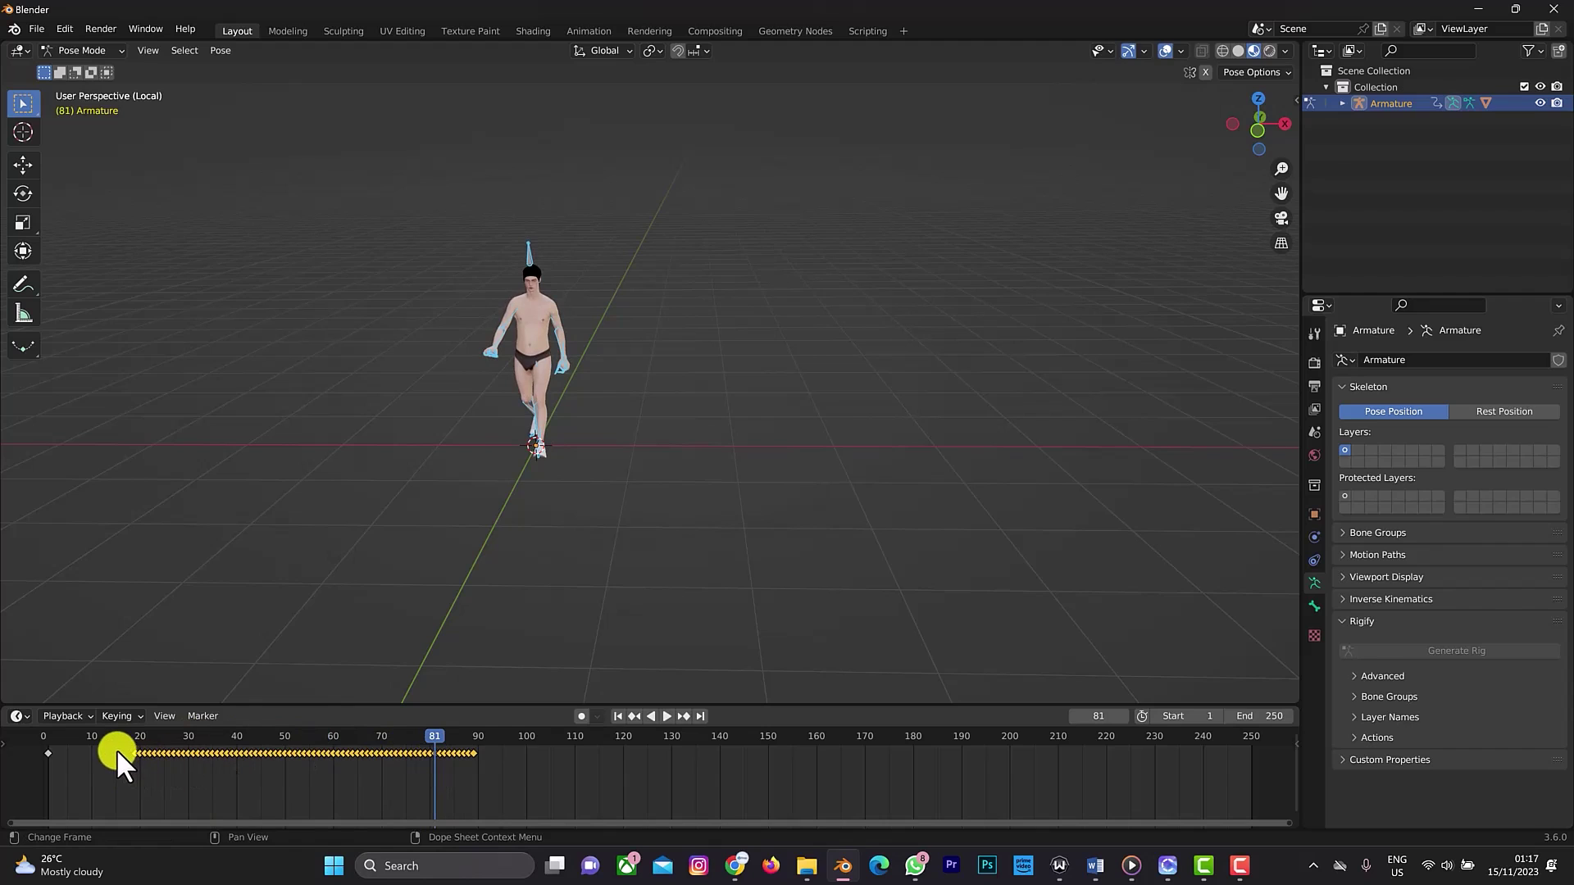
click(150, 774)
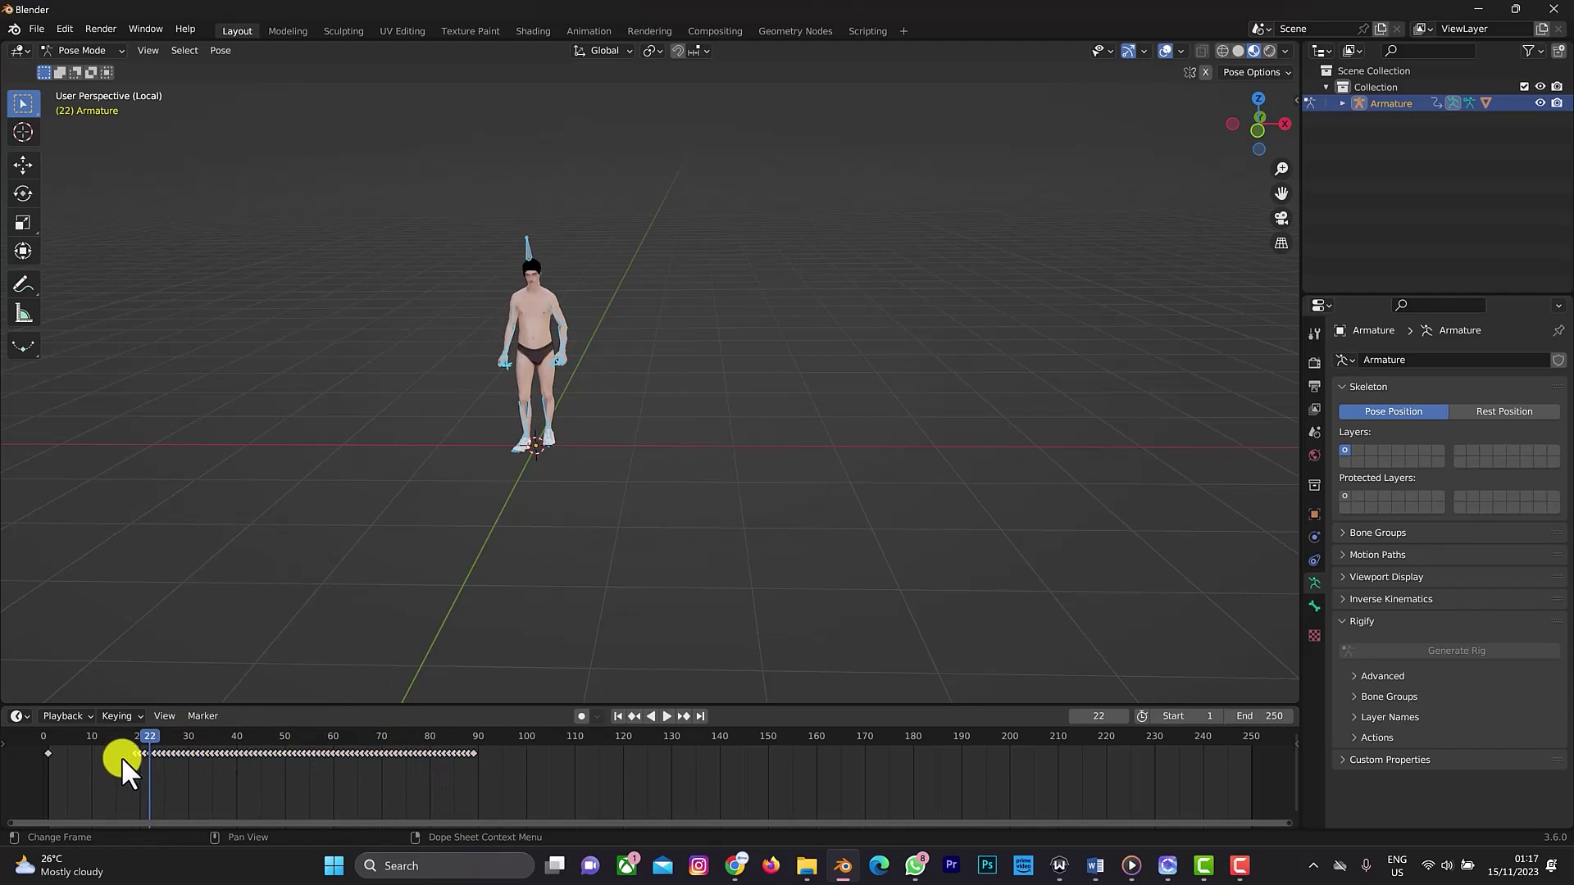
Step: Select the walk keyframes and try to paste them at frame 89
key(b)
drag(142, 762, 508, 782)
key(space)
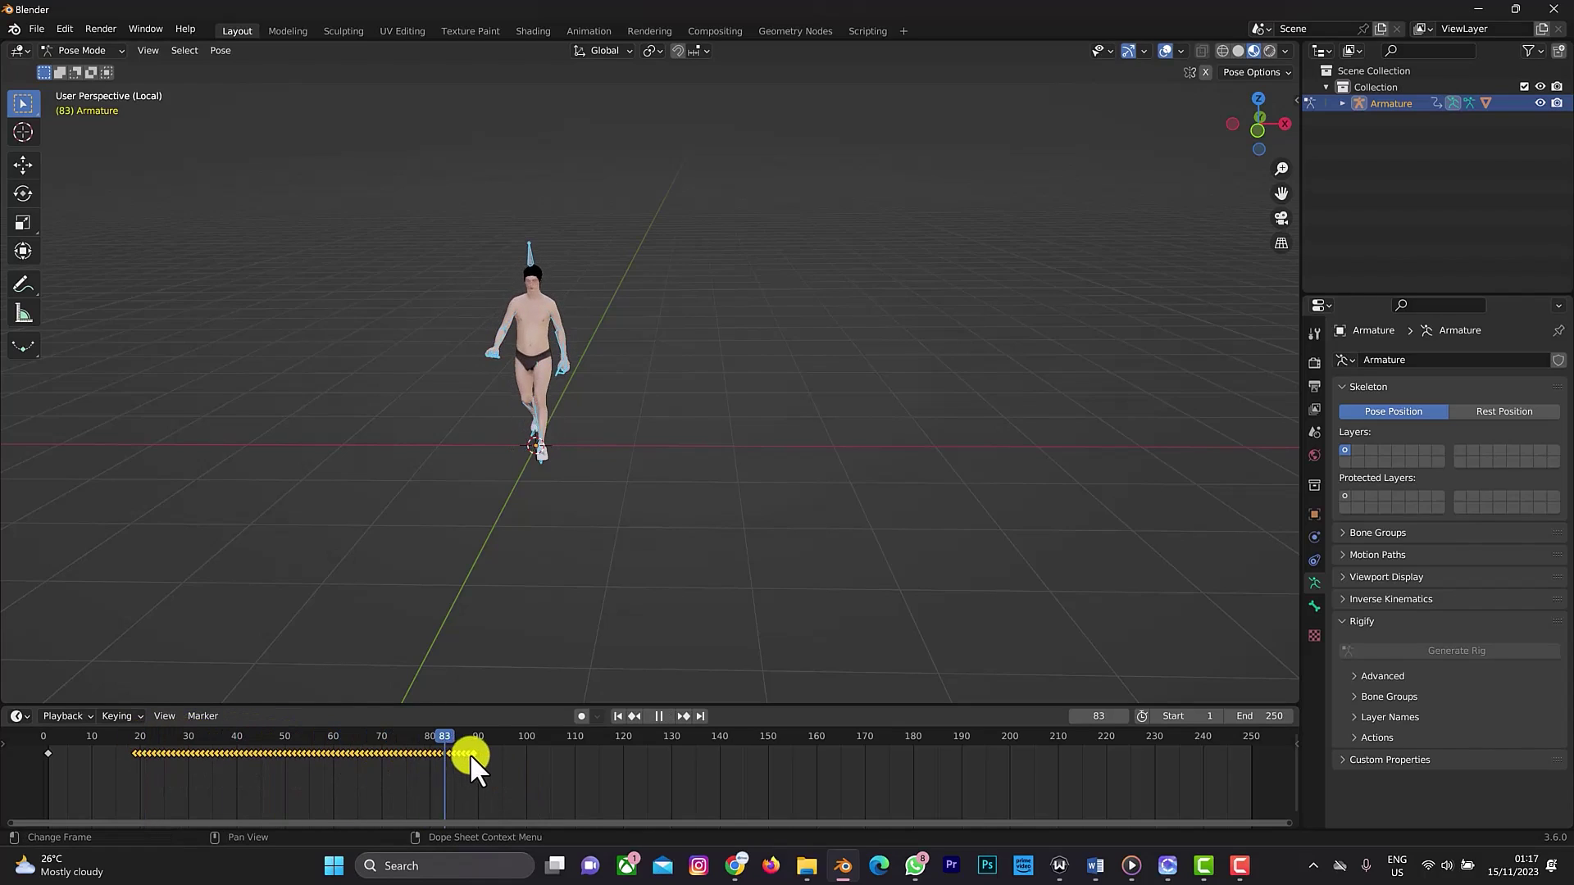
key(space)
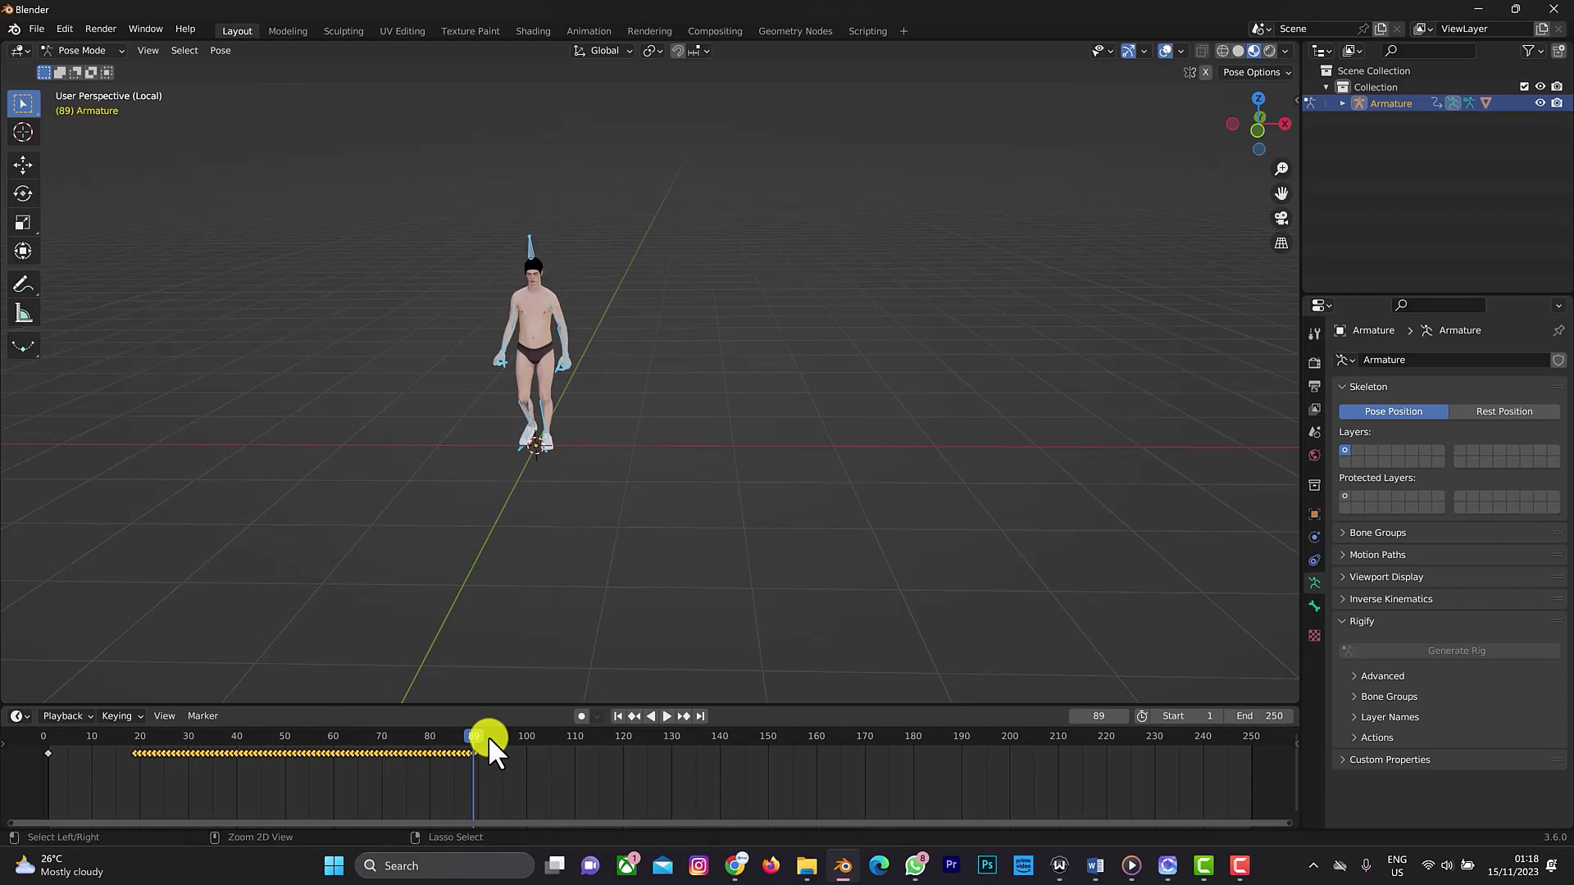
key(ctrl+v)
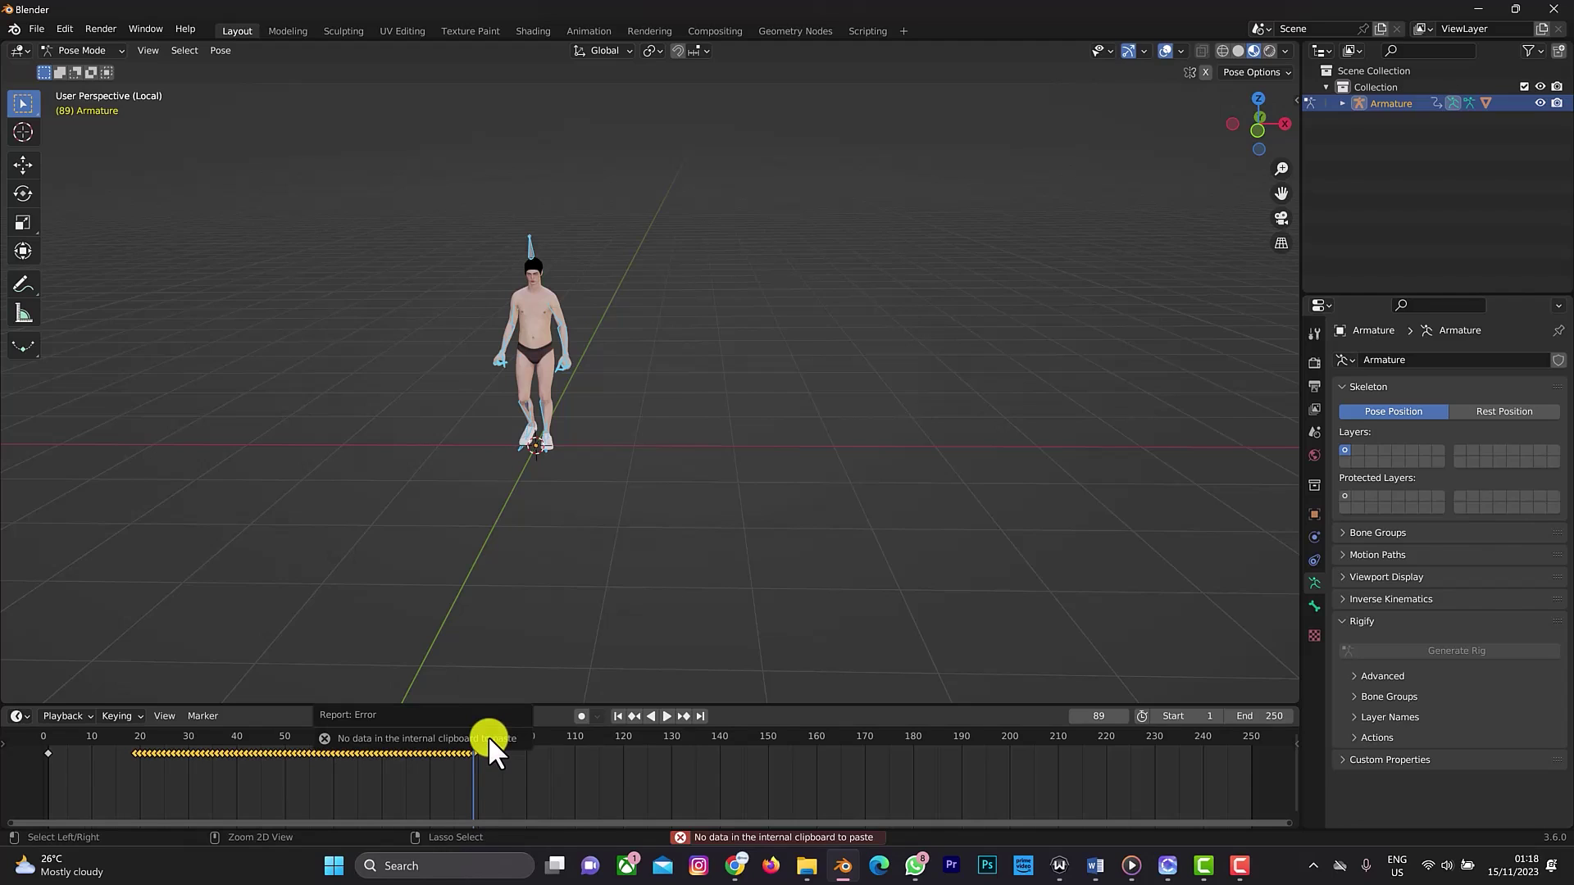
Step: Return the armature to Object Mode and select the walk keyframes from about frame 19 to 89, excluding the frame 1 keyframe
click(96, 49)
click(101, 62)
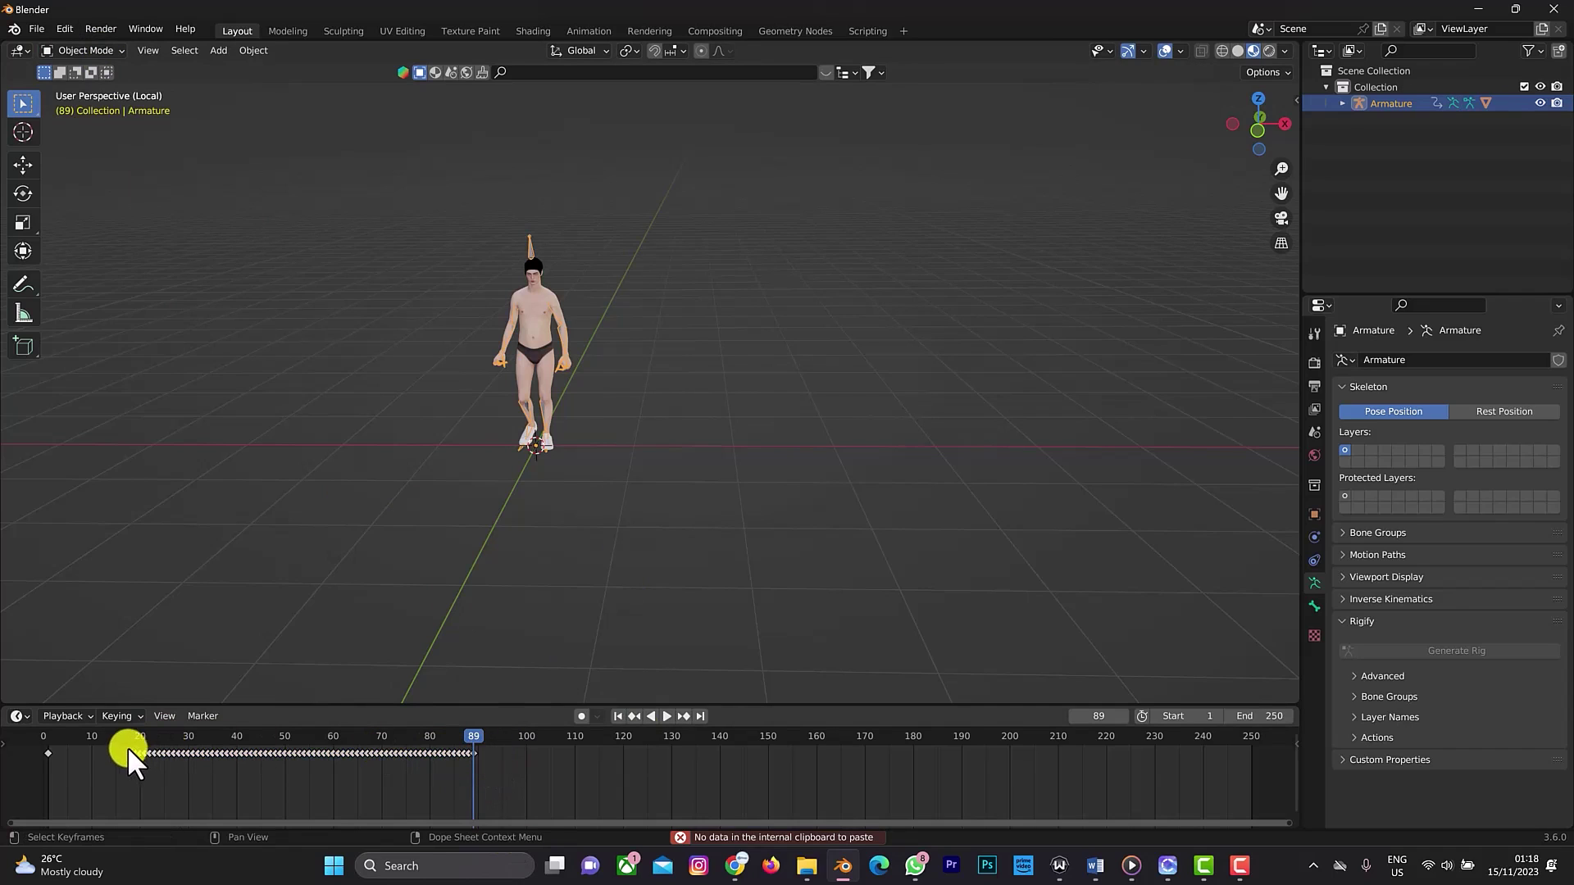
key(Left)
key(Left)
key(Left)
key(Left)
key(Left)
key(Left)
key(Left)
key(Left)
key(Left)
key(Left)
key(Left)
key(Left)
key(Left)
key(Left)
key(Left)
key(Left)
key(Left)
key(Left)
key(Left)
key(Left)
key(b)
drag(132, 762, 500, 770)
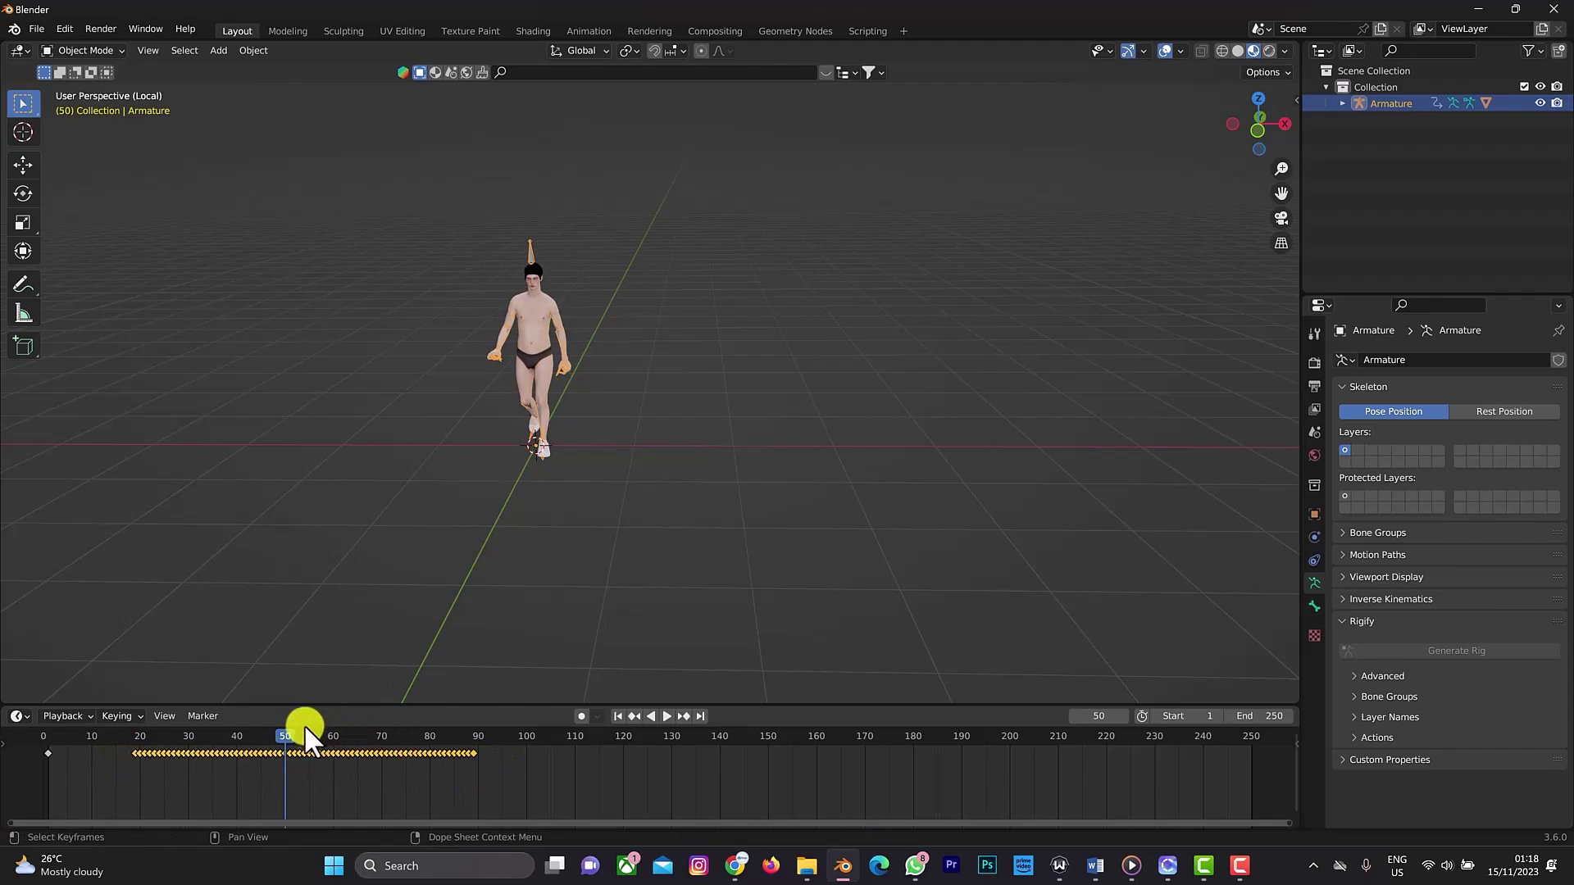
Step: Copy the selected walk keyframes and paste them at frame 90 to extend the walk cycle
key(space)
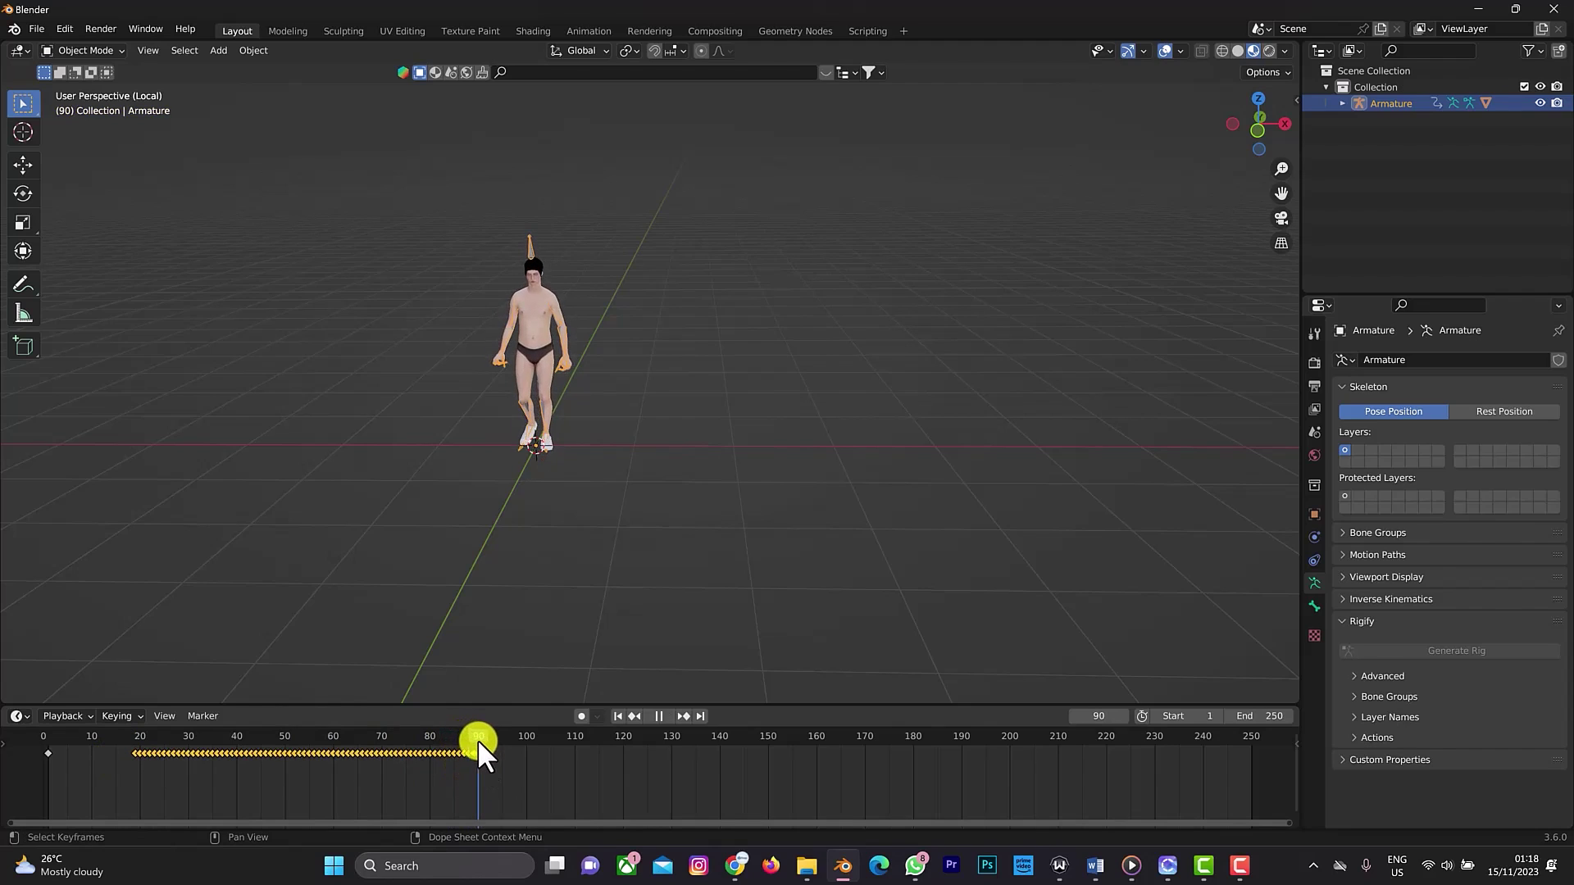
key(space)
click(474, 746)
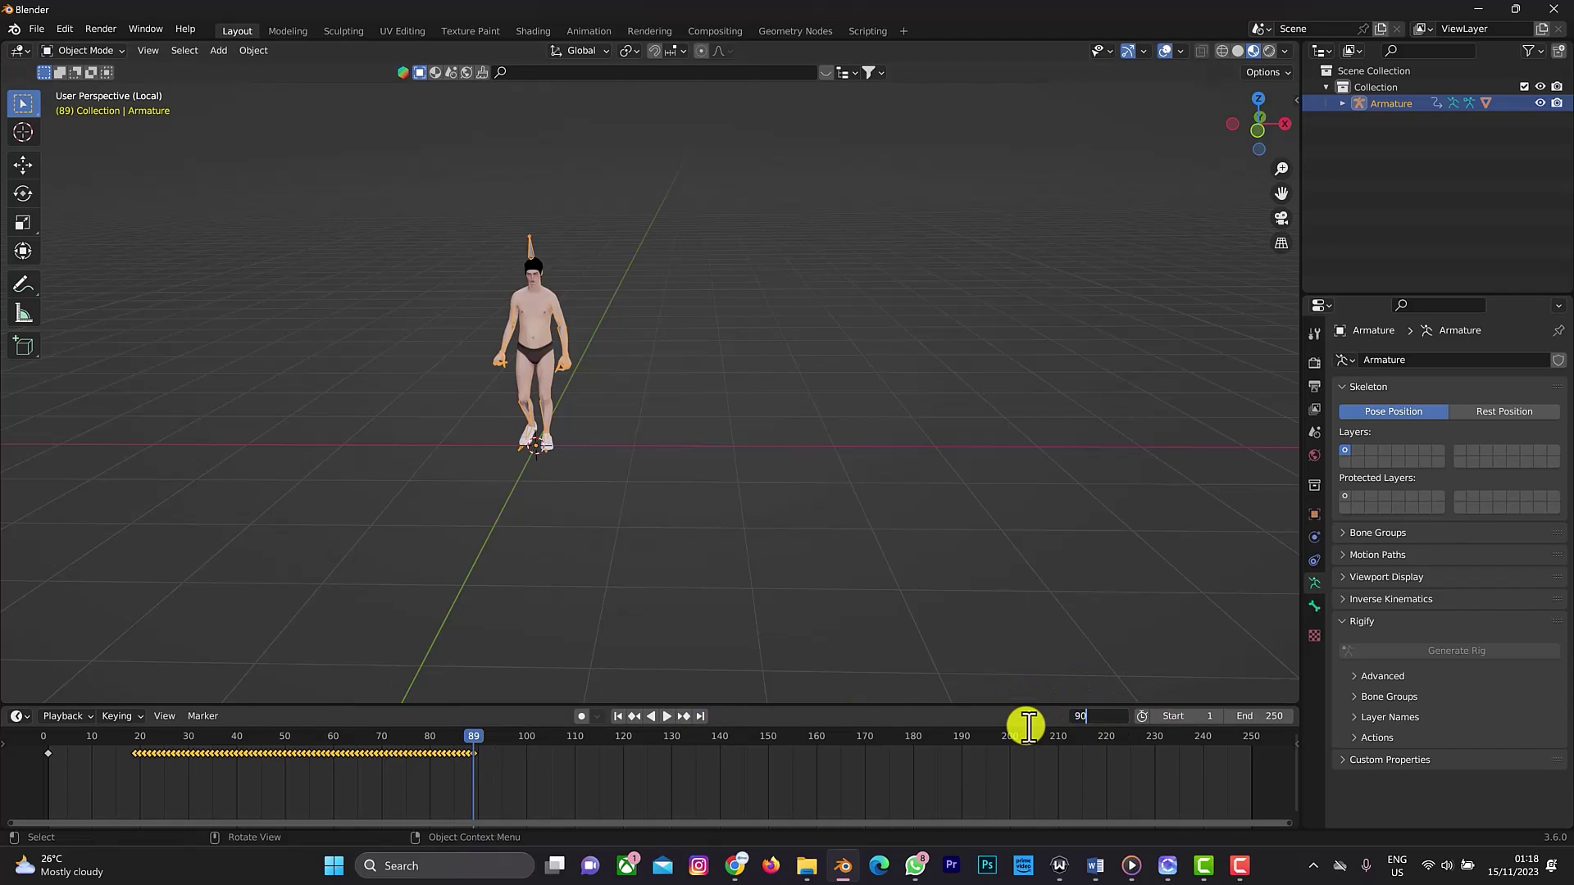
key(Right)
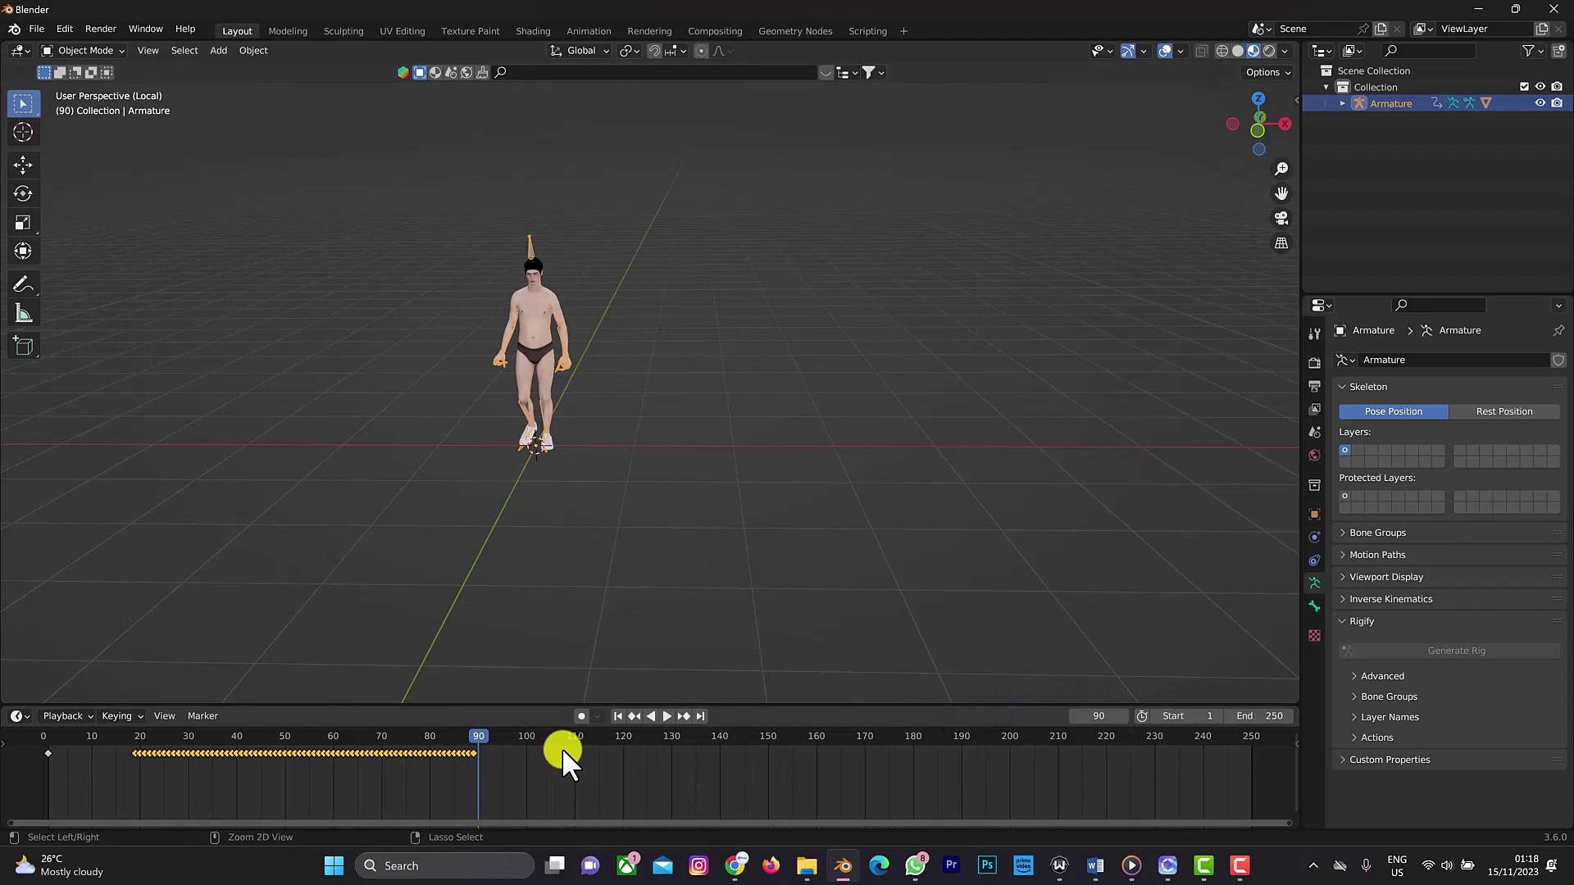
key(ctrl+v)
right_click(525, 749)
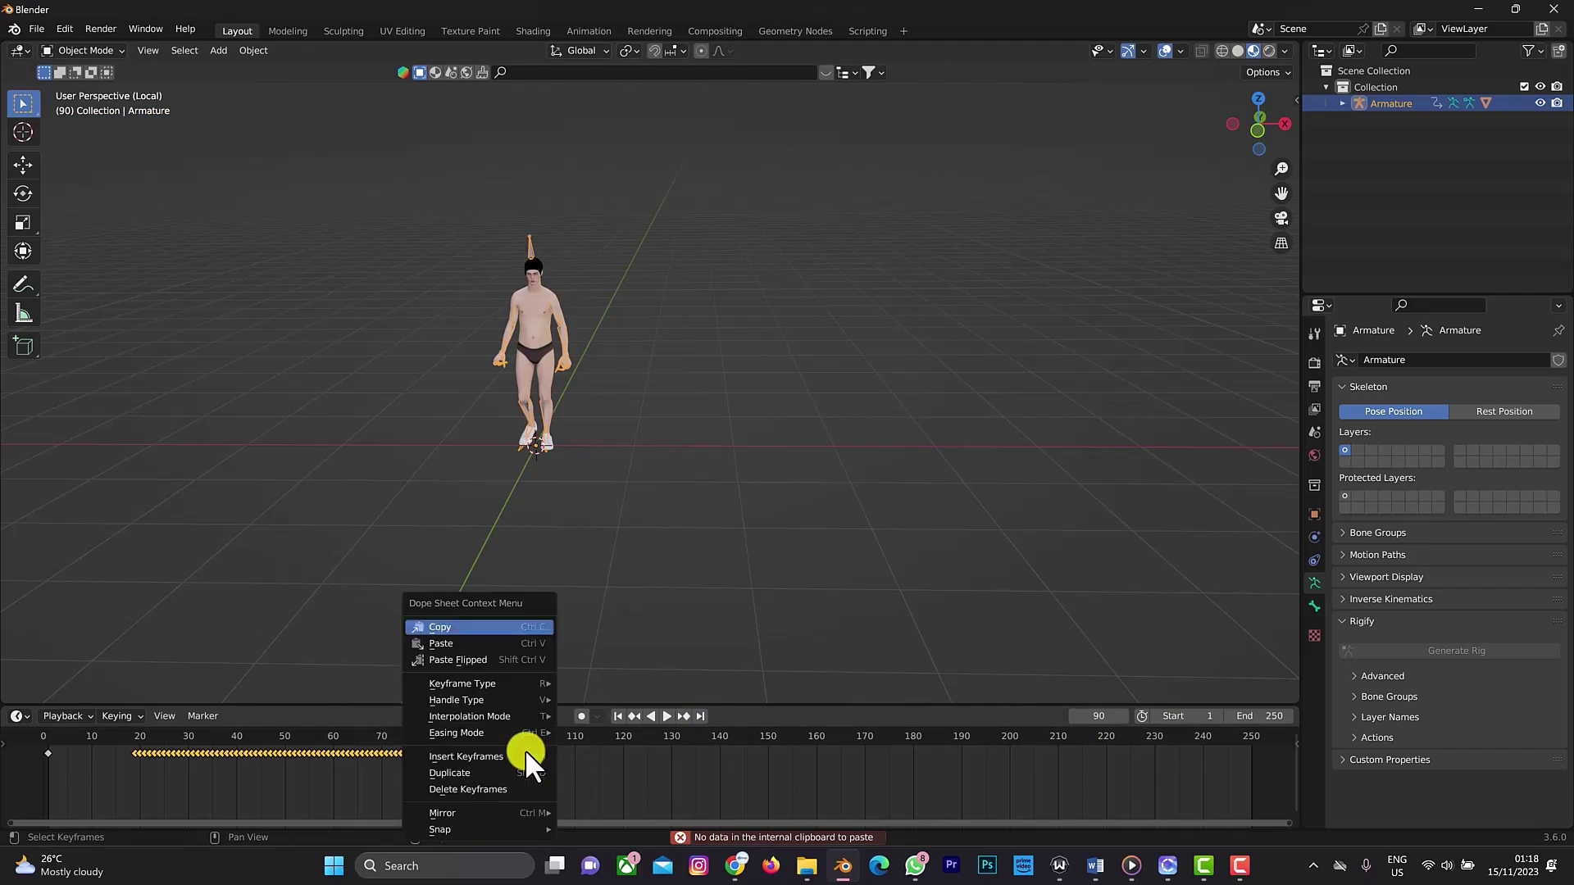
click(494, 644)
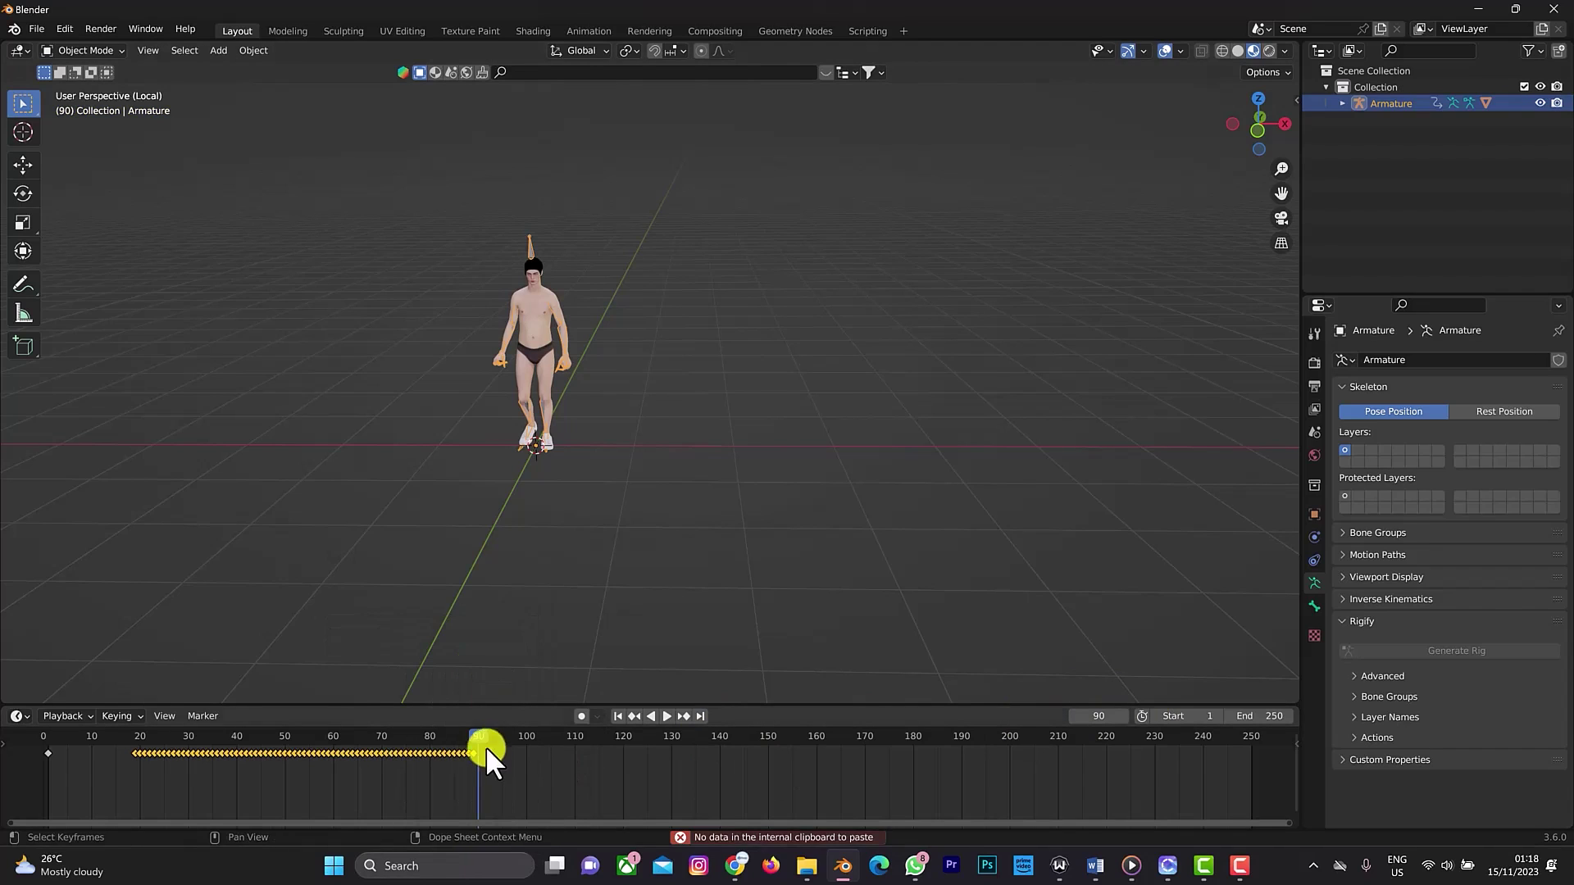
right_click(449, 749)
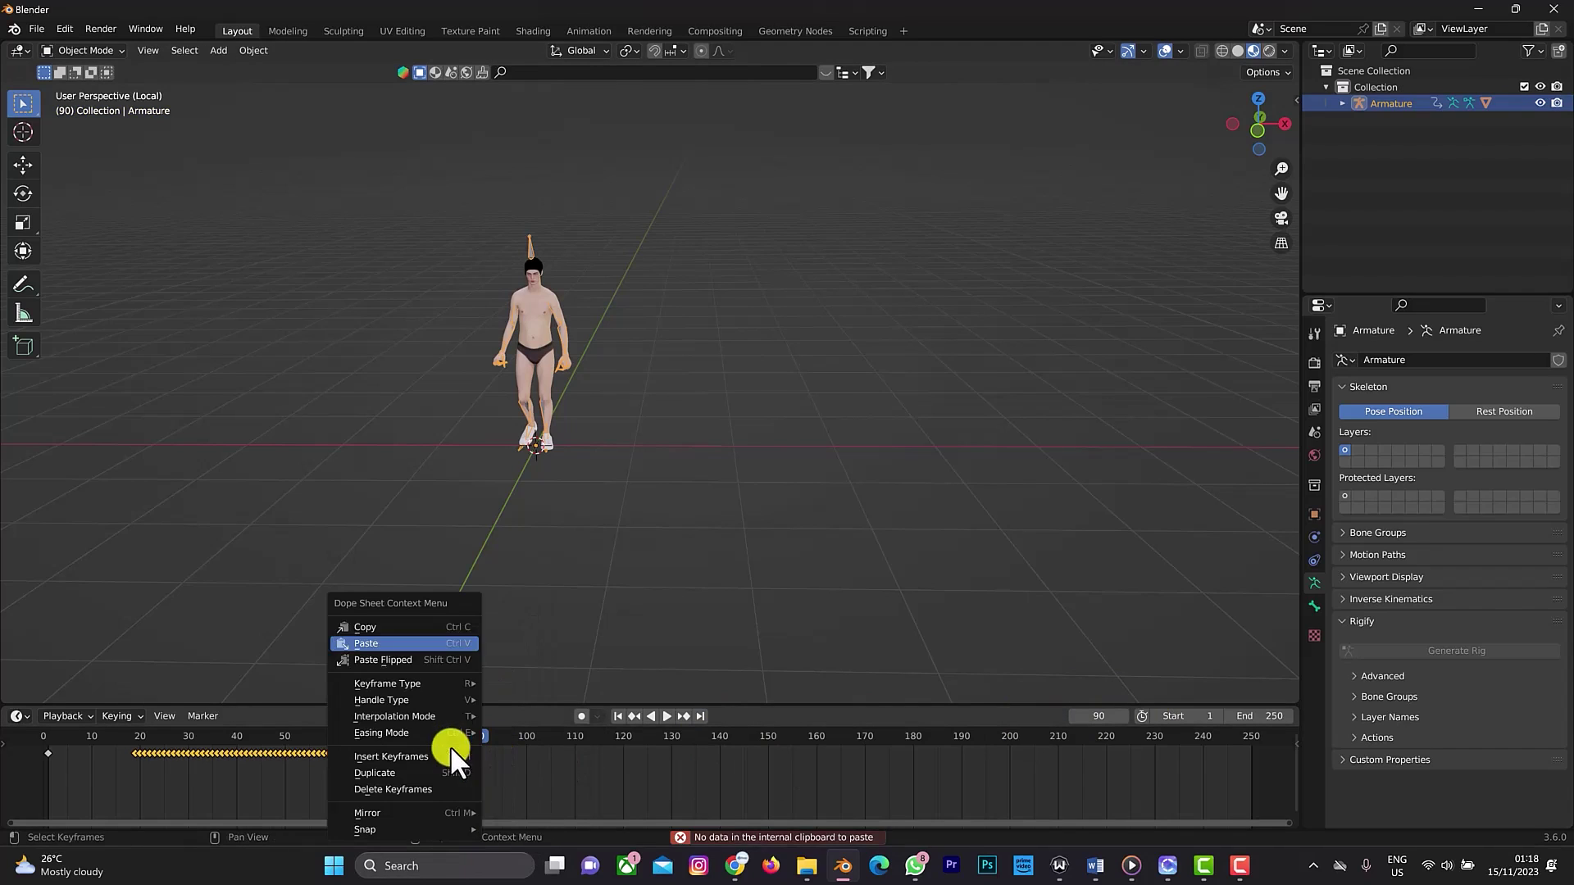
click(382, 621)
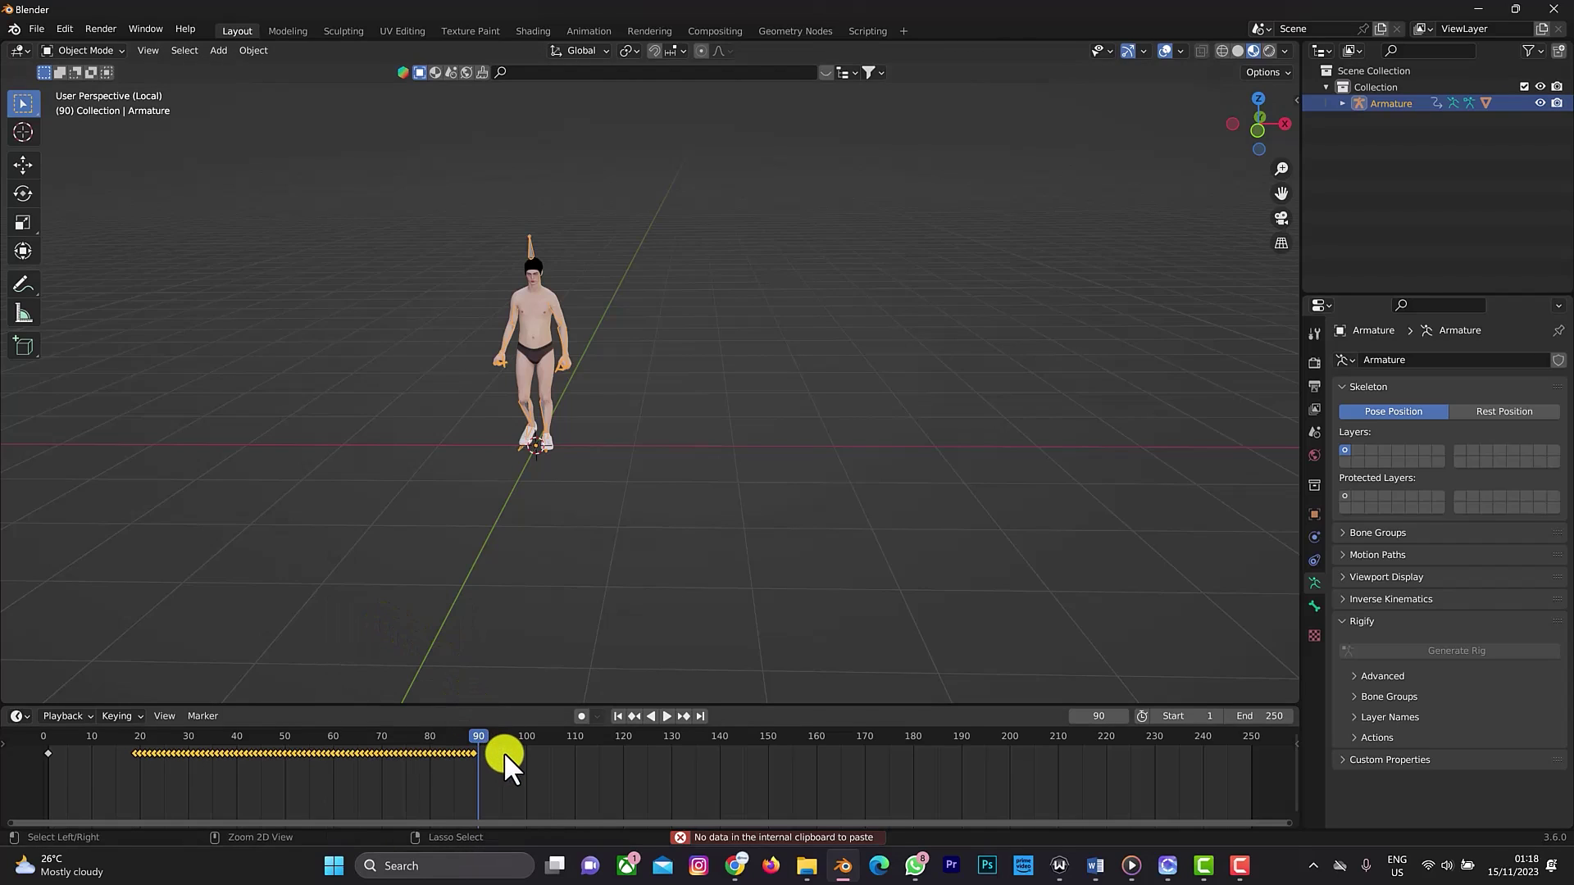
key(ctrl+v)
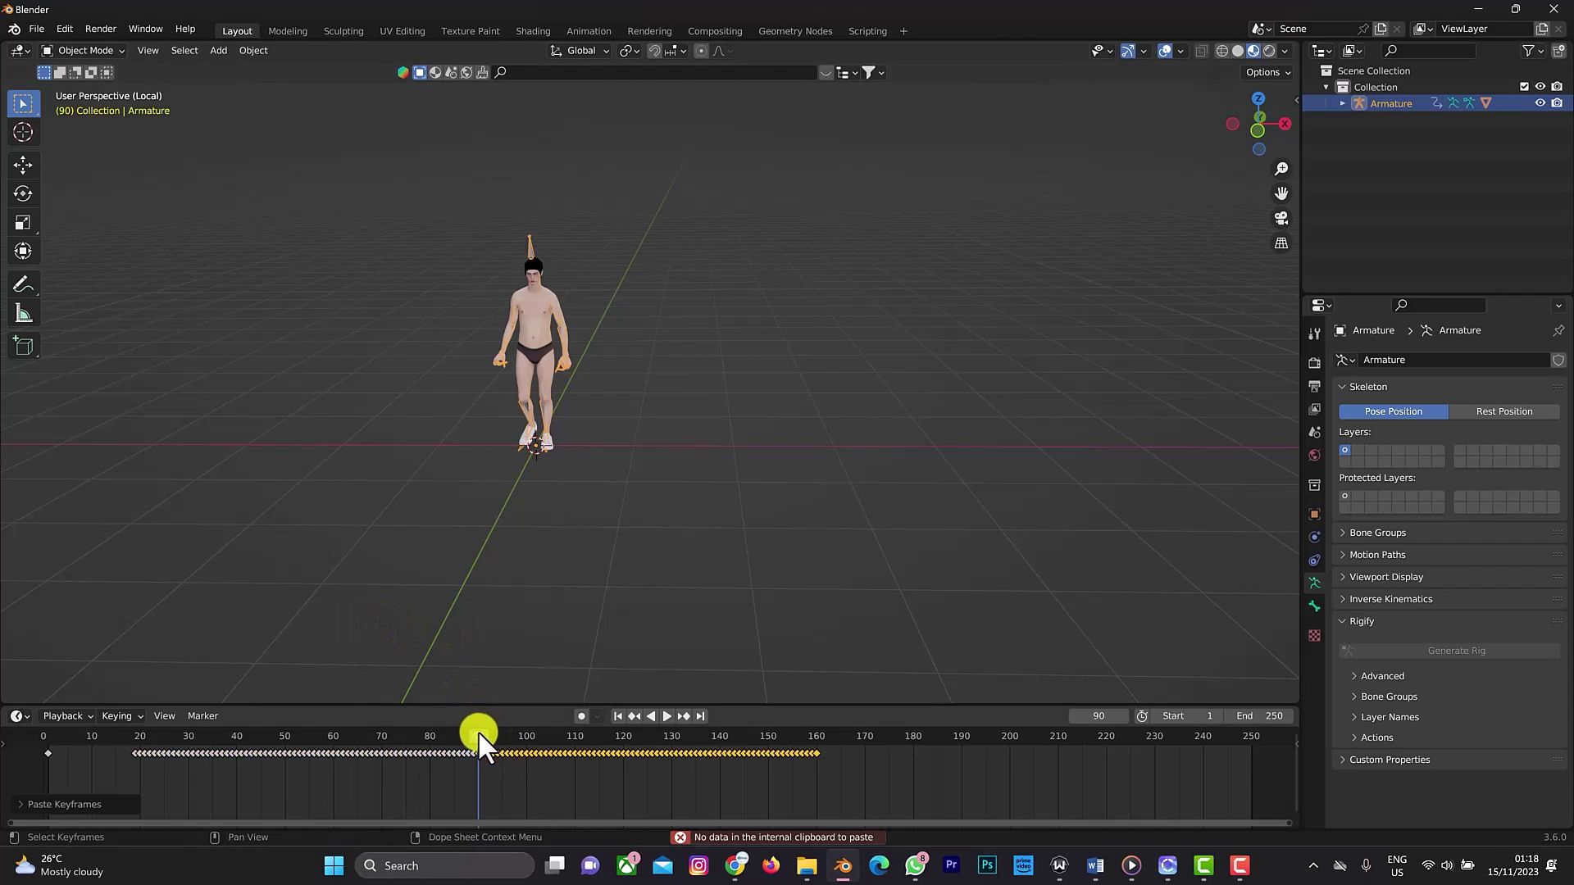
Step: Paste another copy of the walk keyframes at frame 160, and undo that paste
key(space)
drag(823, 755, 817, 754)
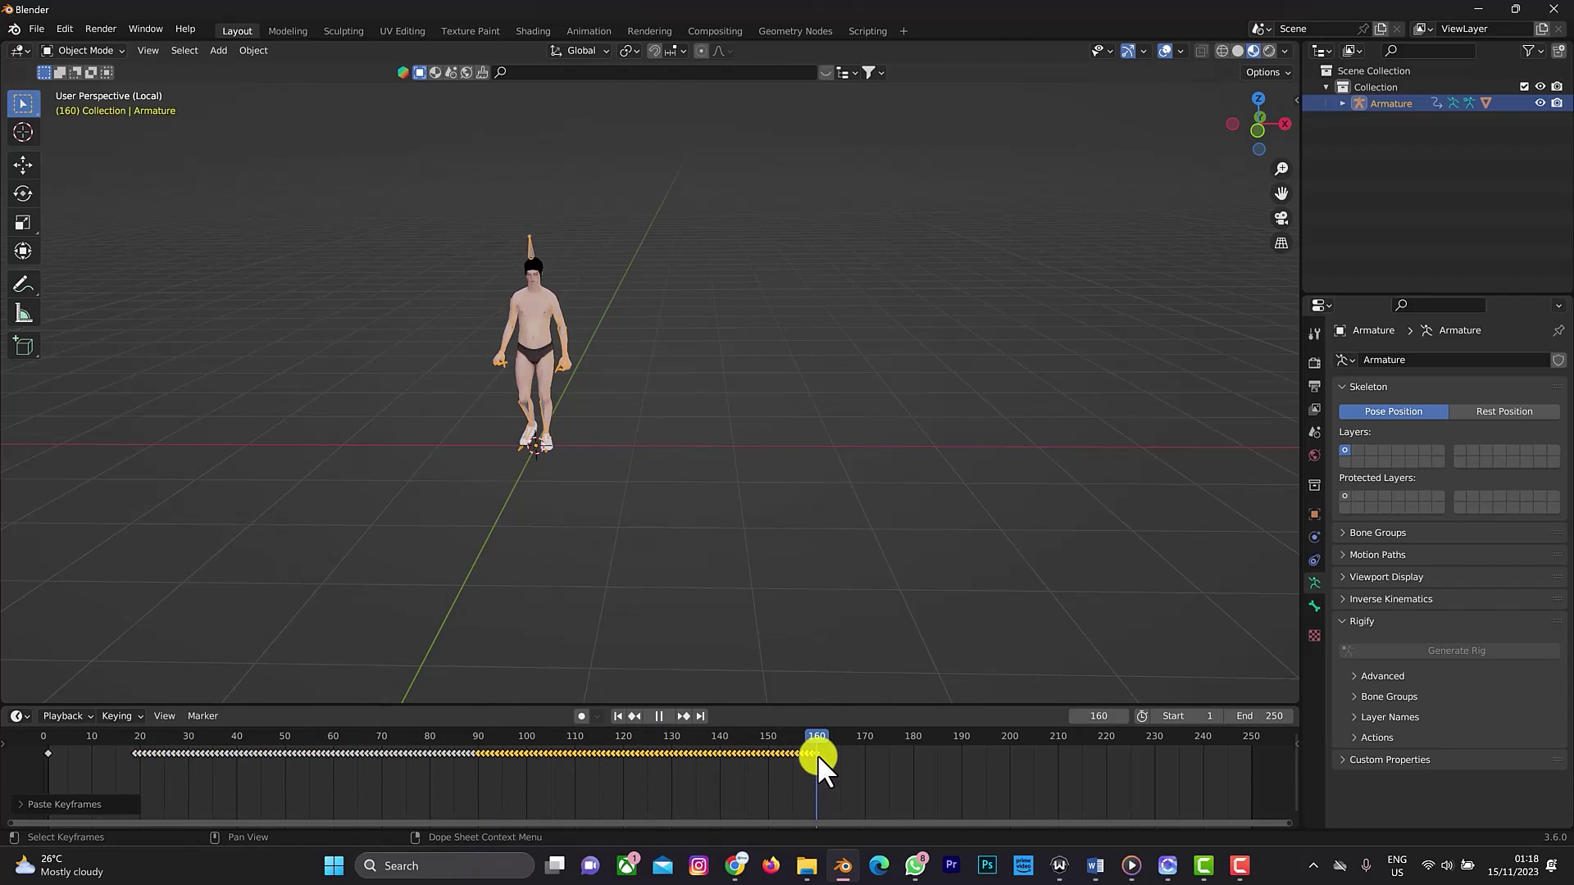
key(space)
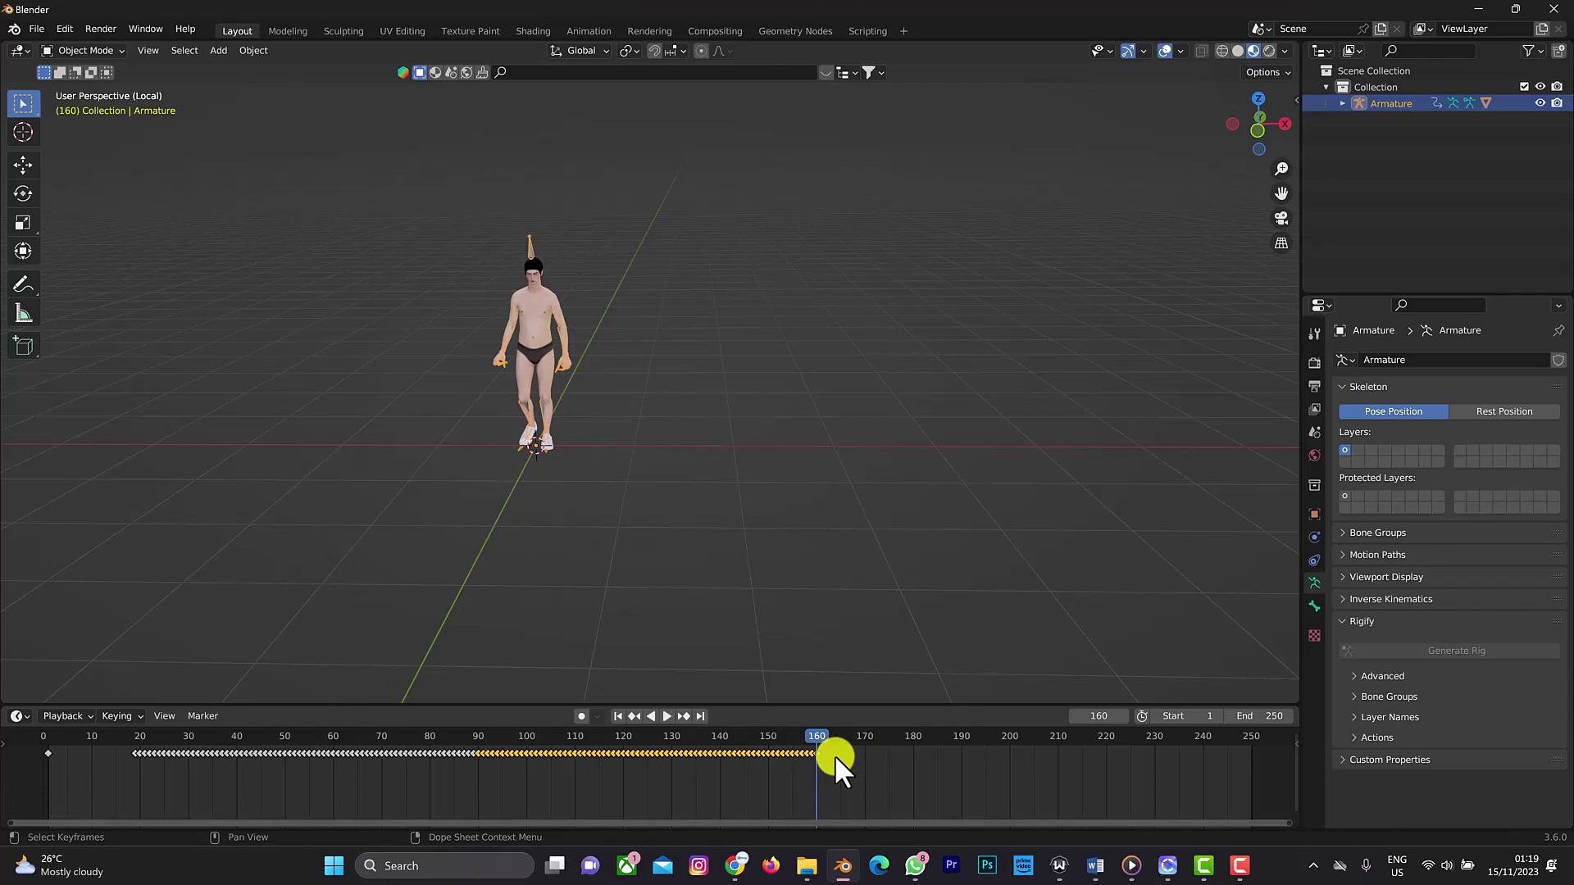
key(ctrl)
key(ctrl+v)
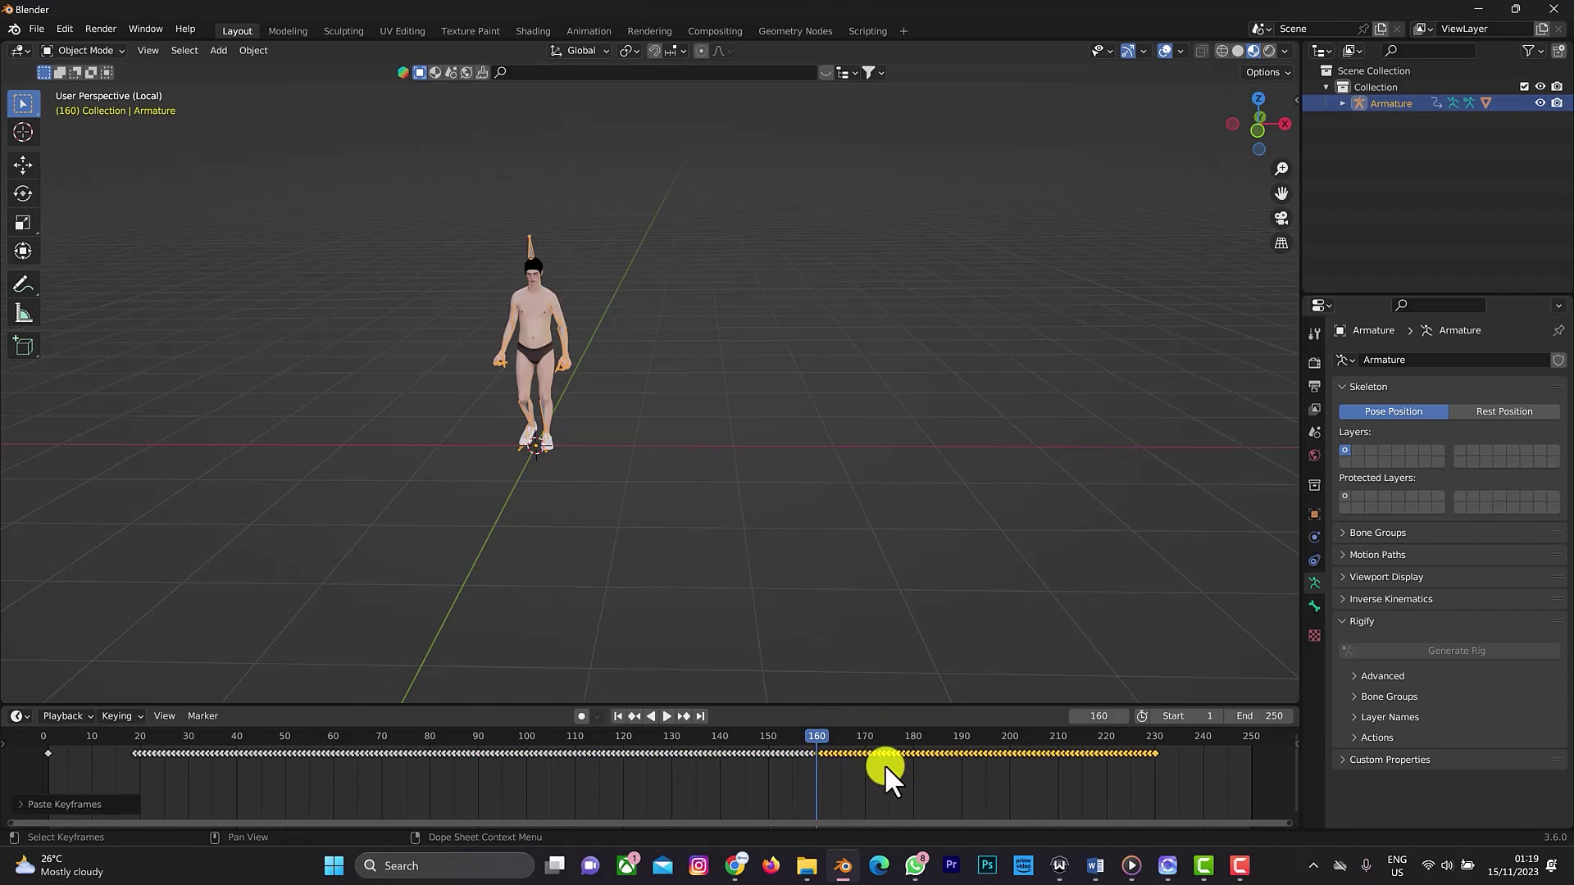
key(ctrl+z)
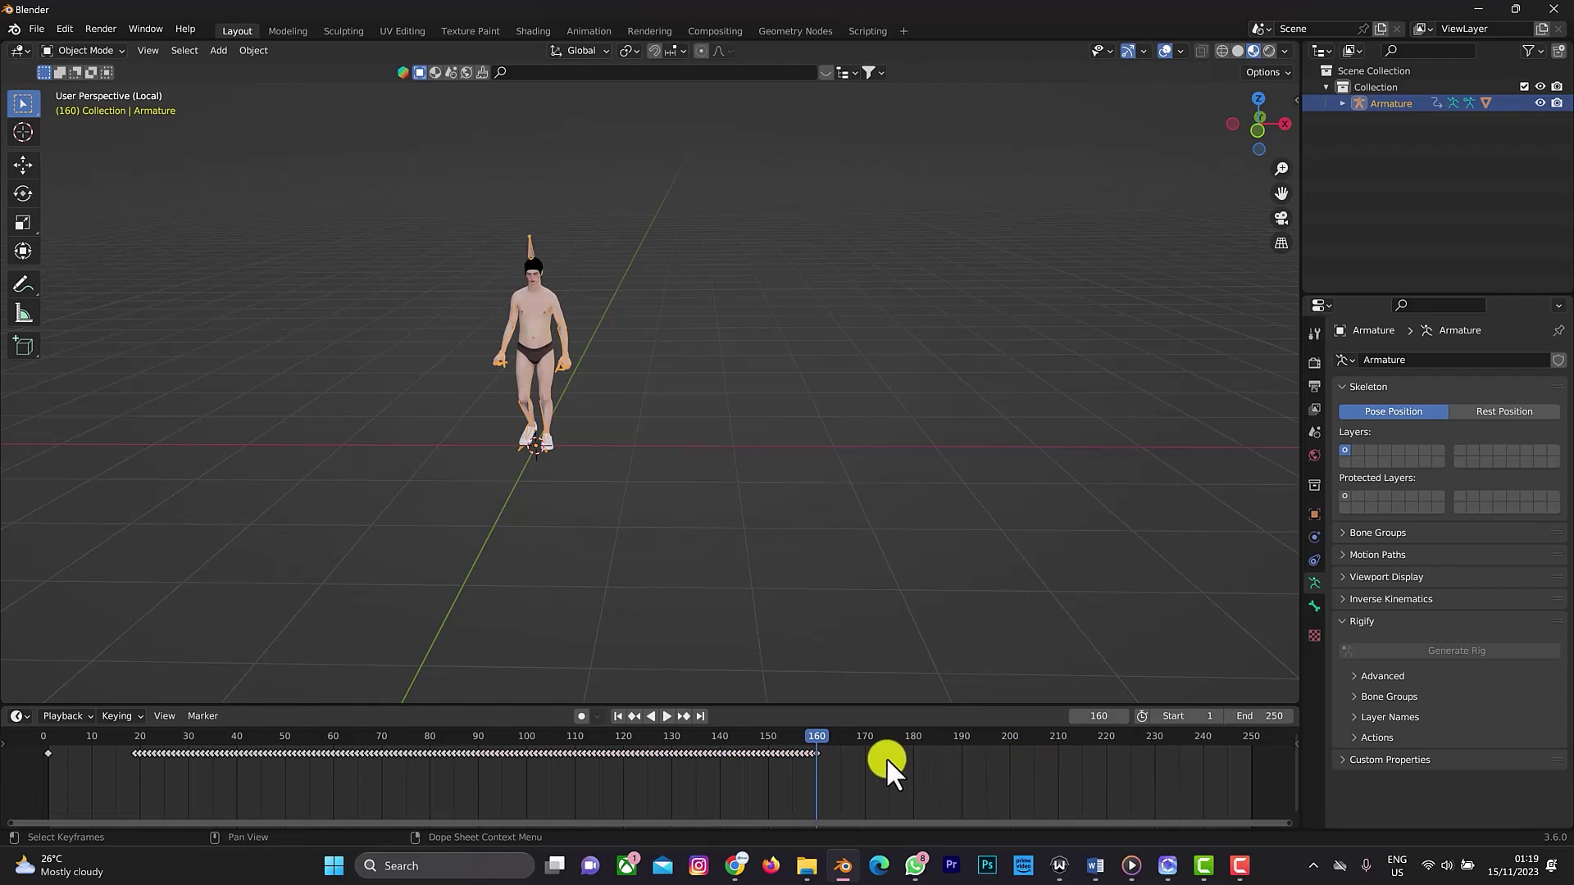
Step: Set the animation's end frame to 160
double_click(1252, 716)
text(16)
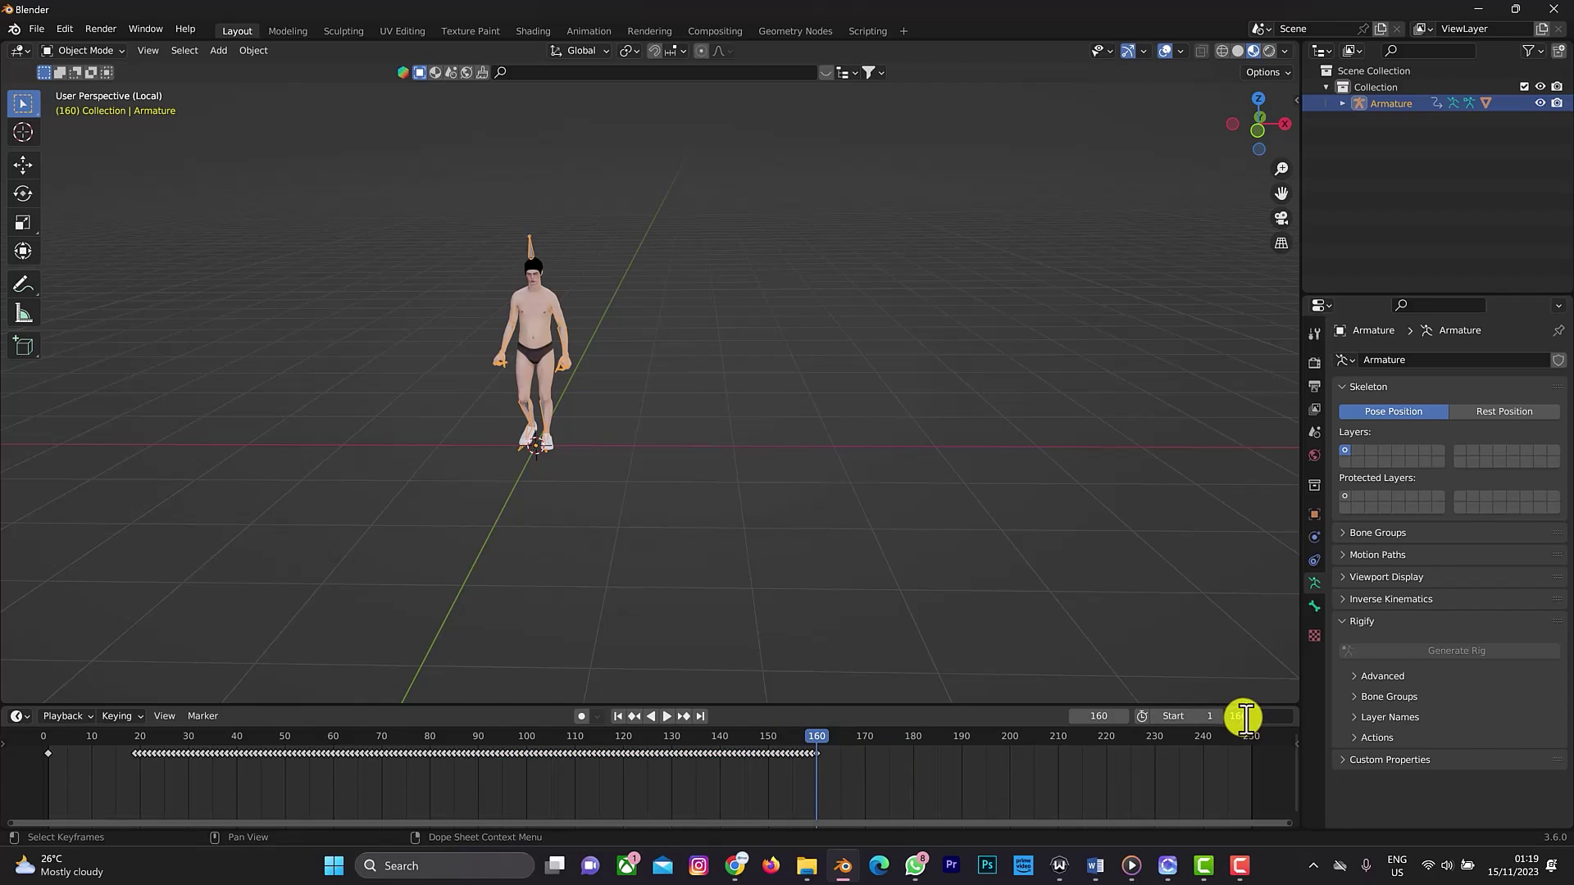
text(0)
key(Return)
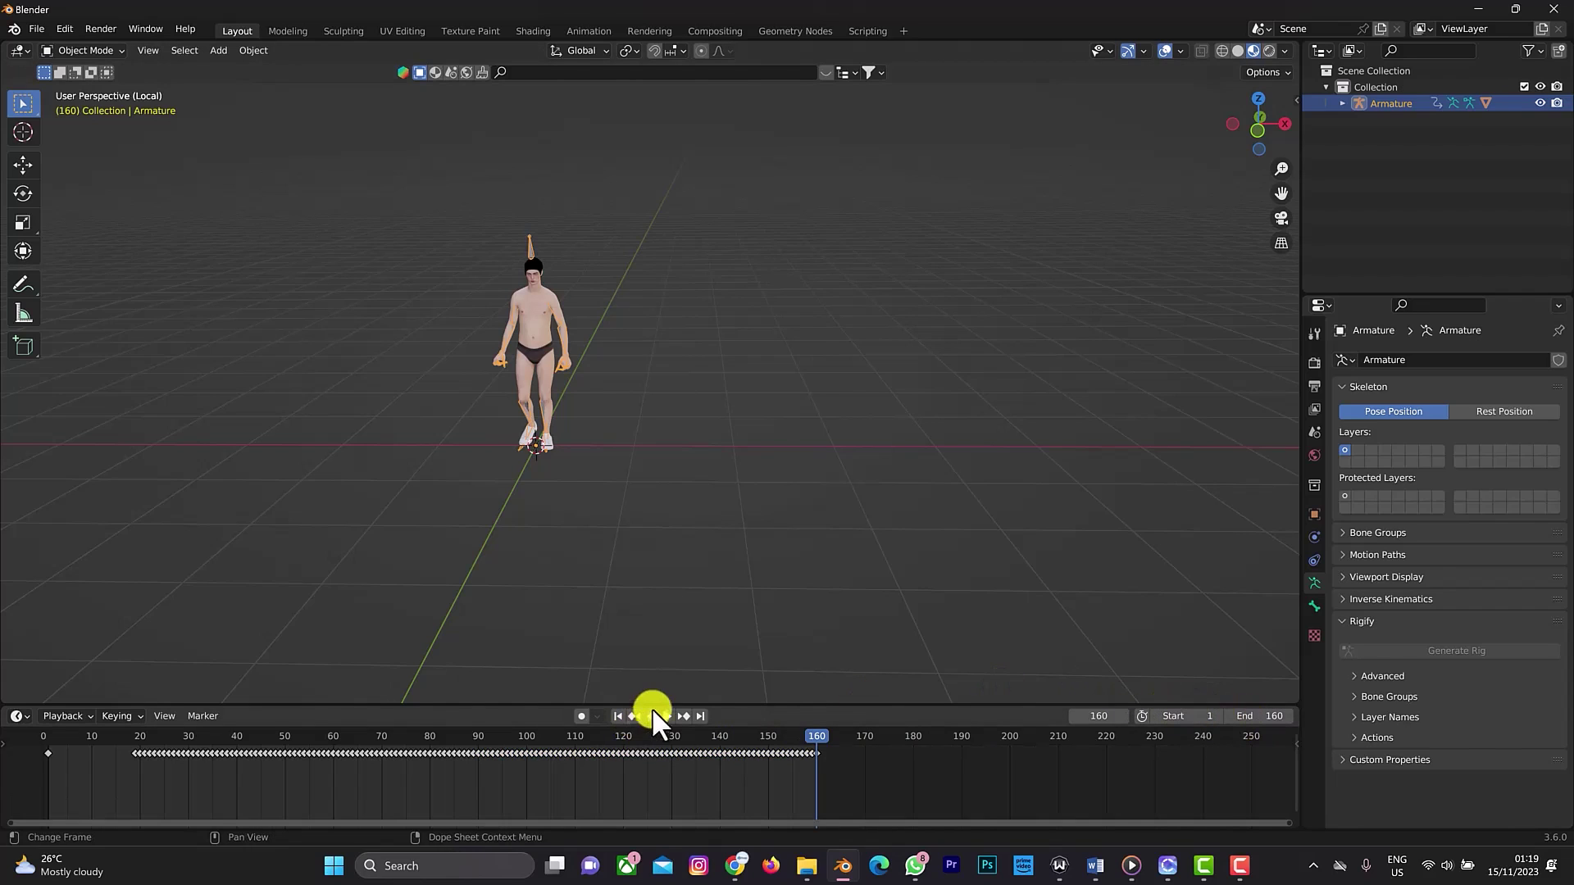
click(32, 30)
mouse_move(78, 253)
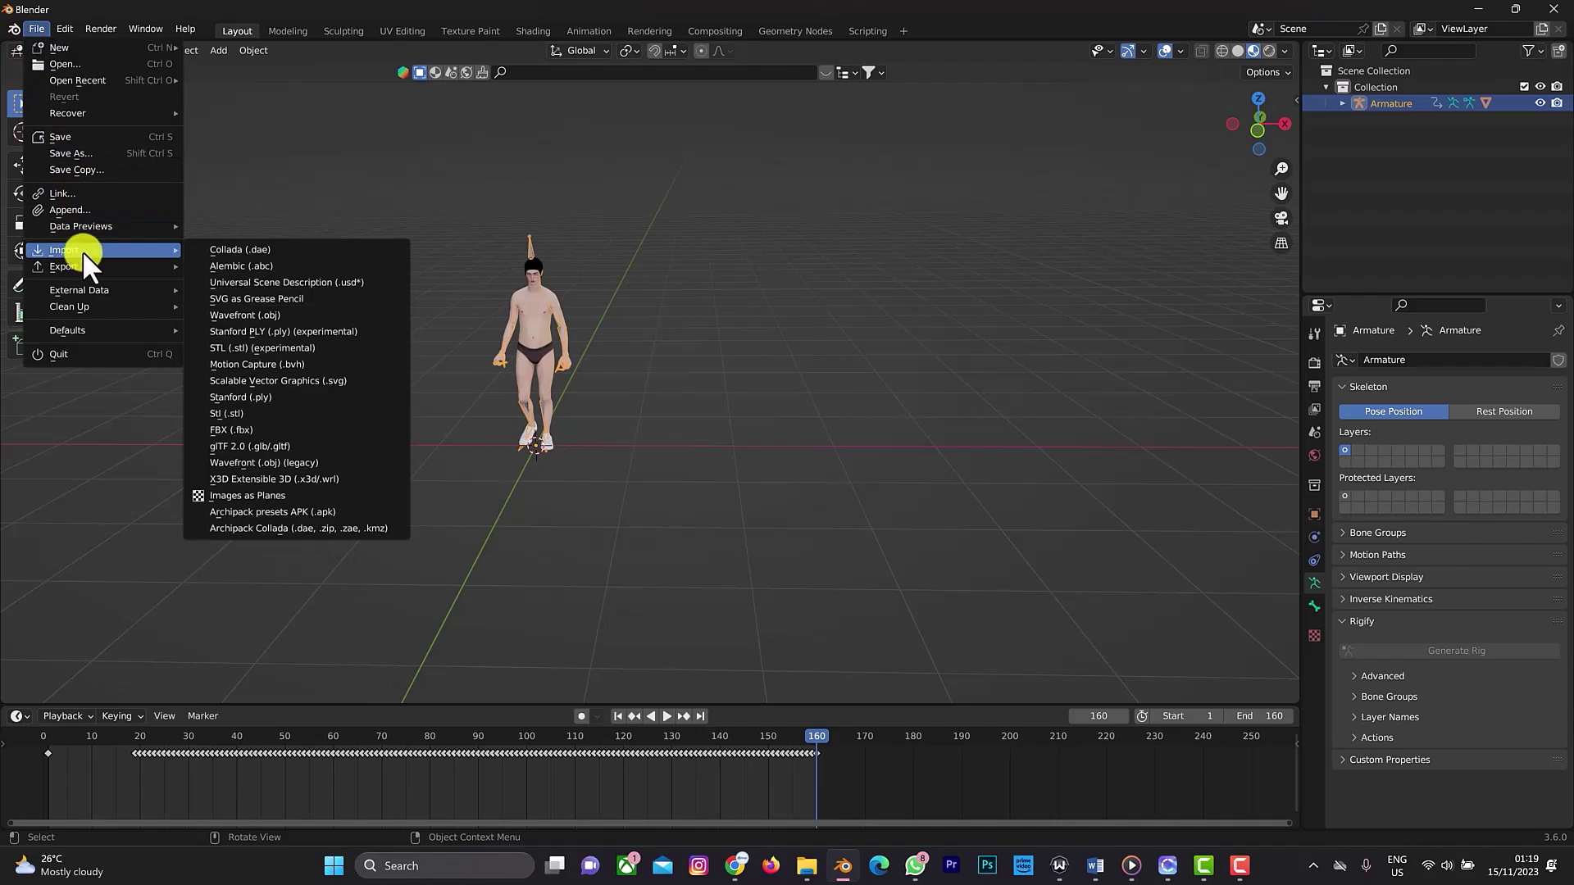
click(254, 263)
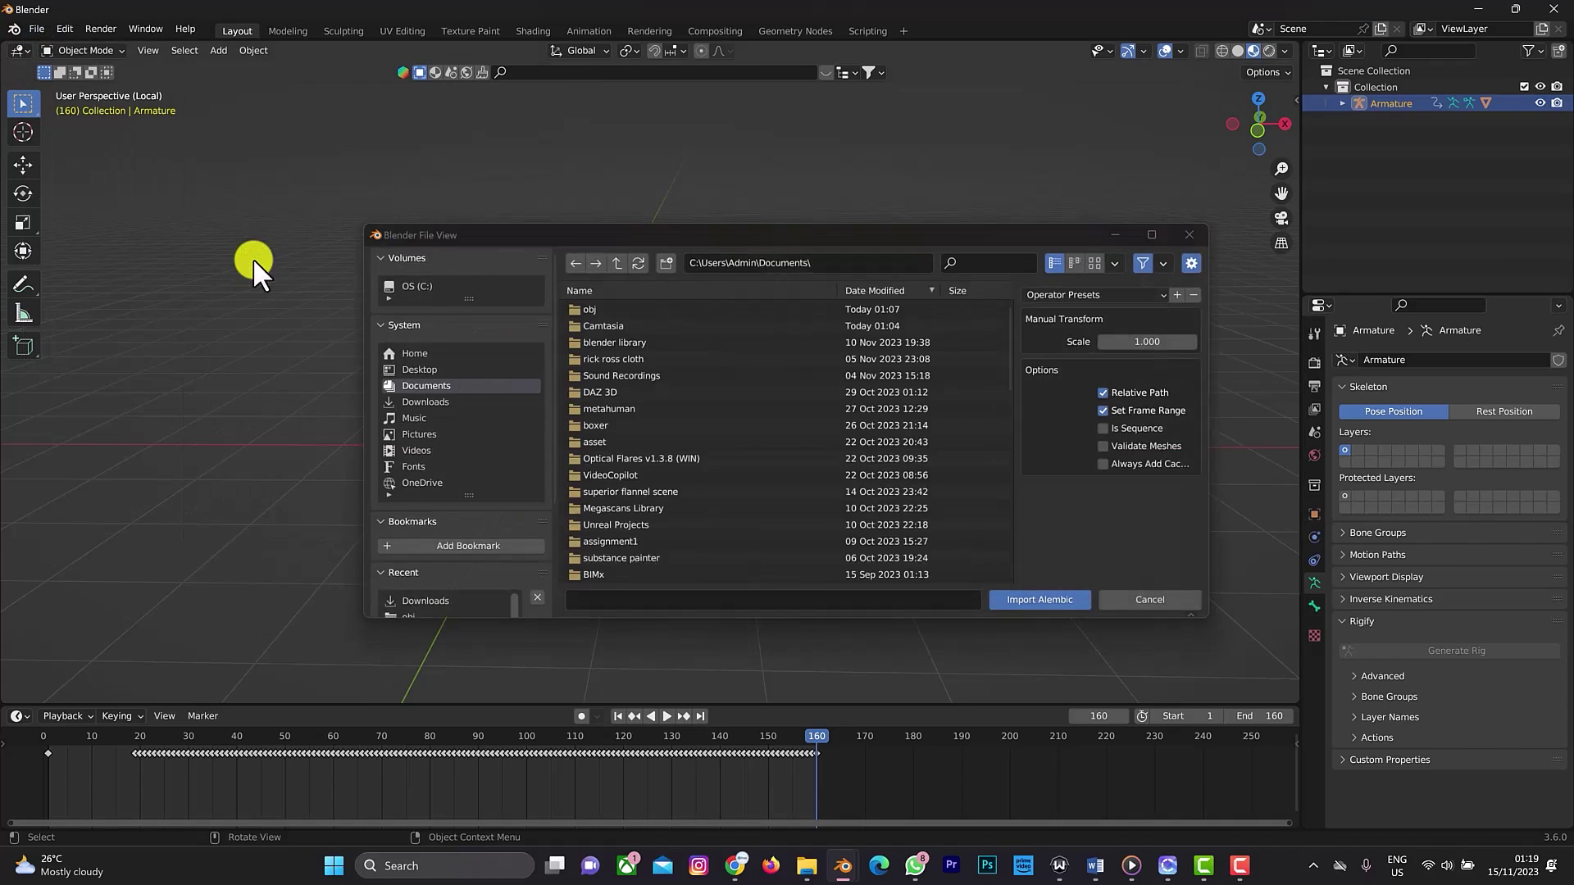
click(1189, 234)
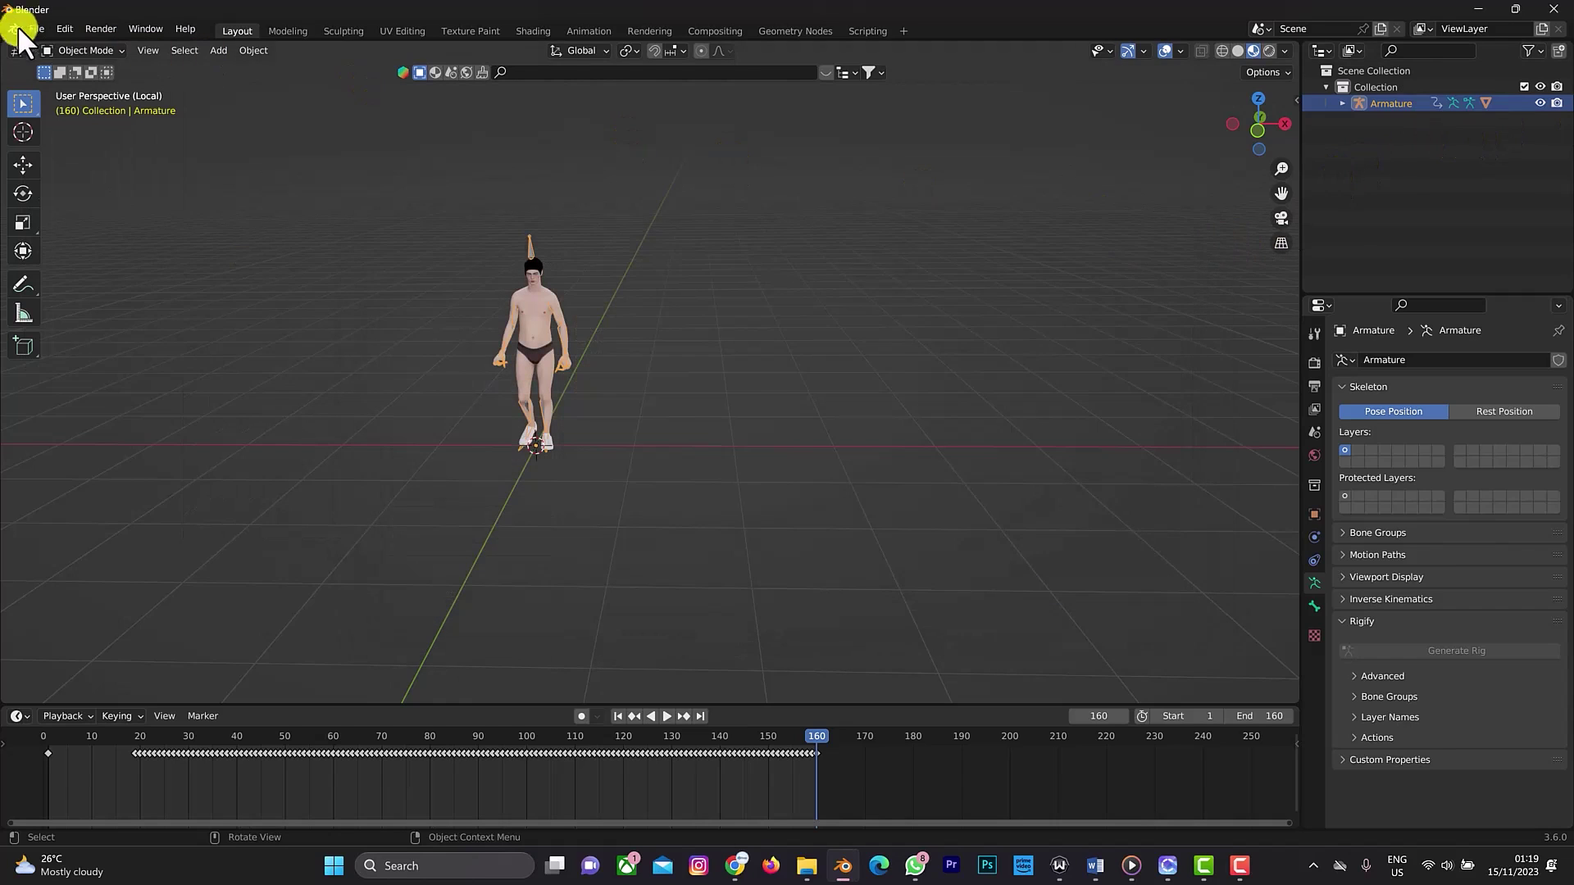
Step: Start an Alembic export of the scene and choose the obj folder in Documents as the destination
click(35, 27)
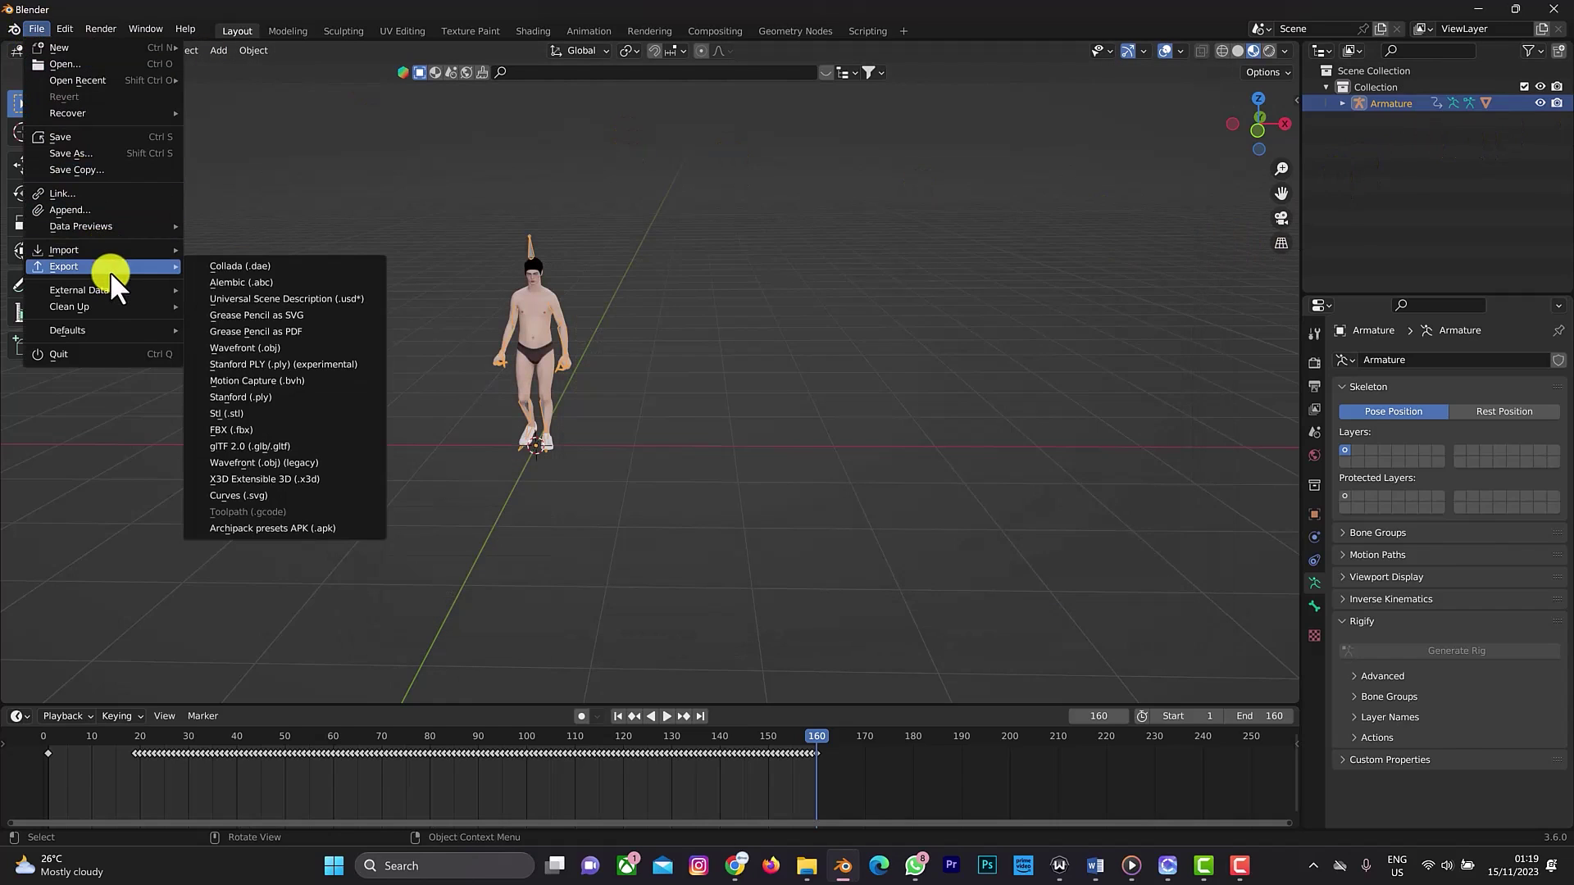
click(233, 285)
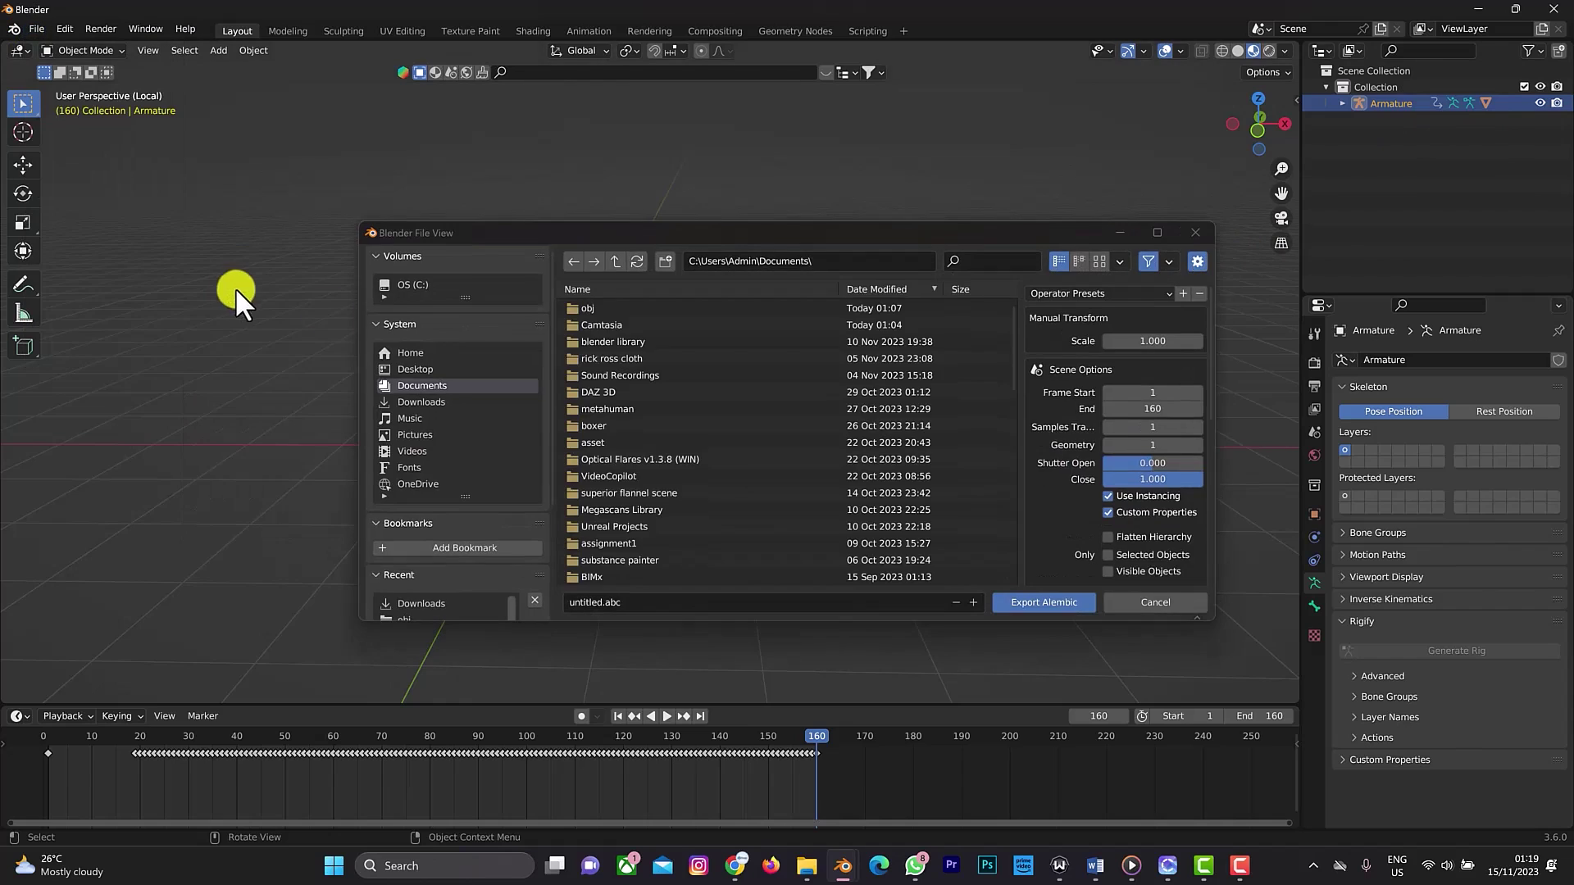
click(615, 306)
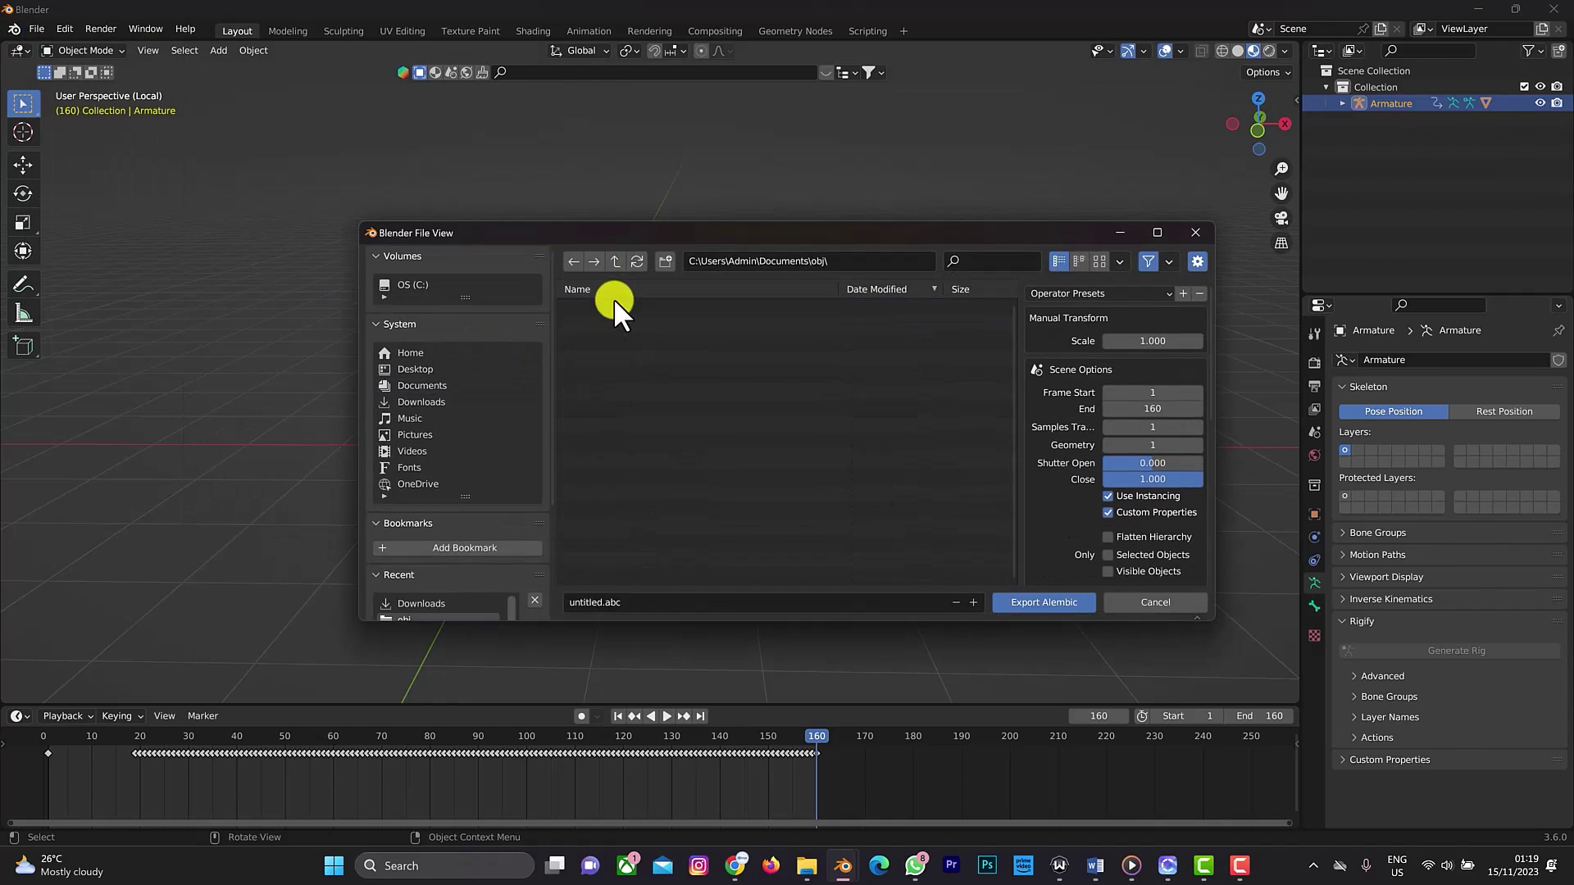
Step: Name the export file walking.abc and export the Alembic animation for frames 1 to 160
click(602, 602)
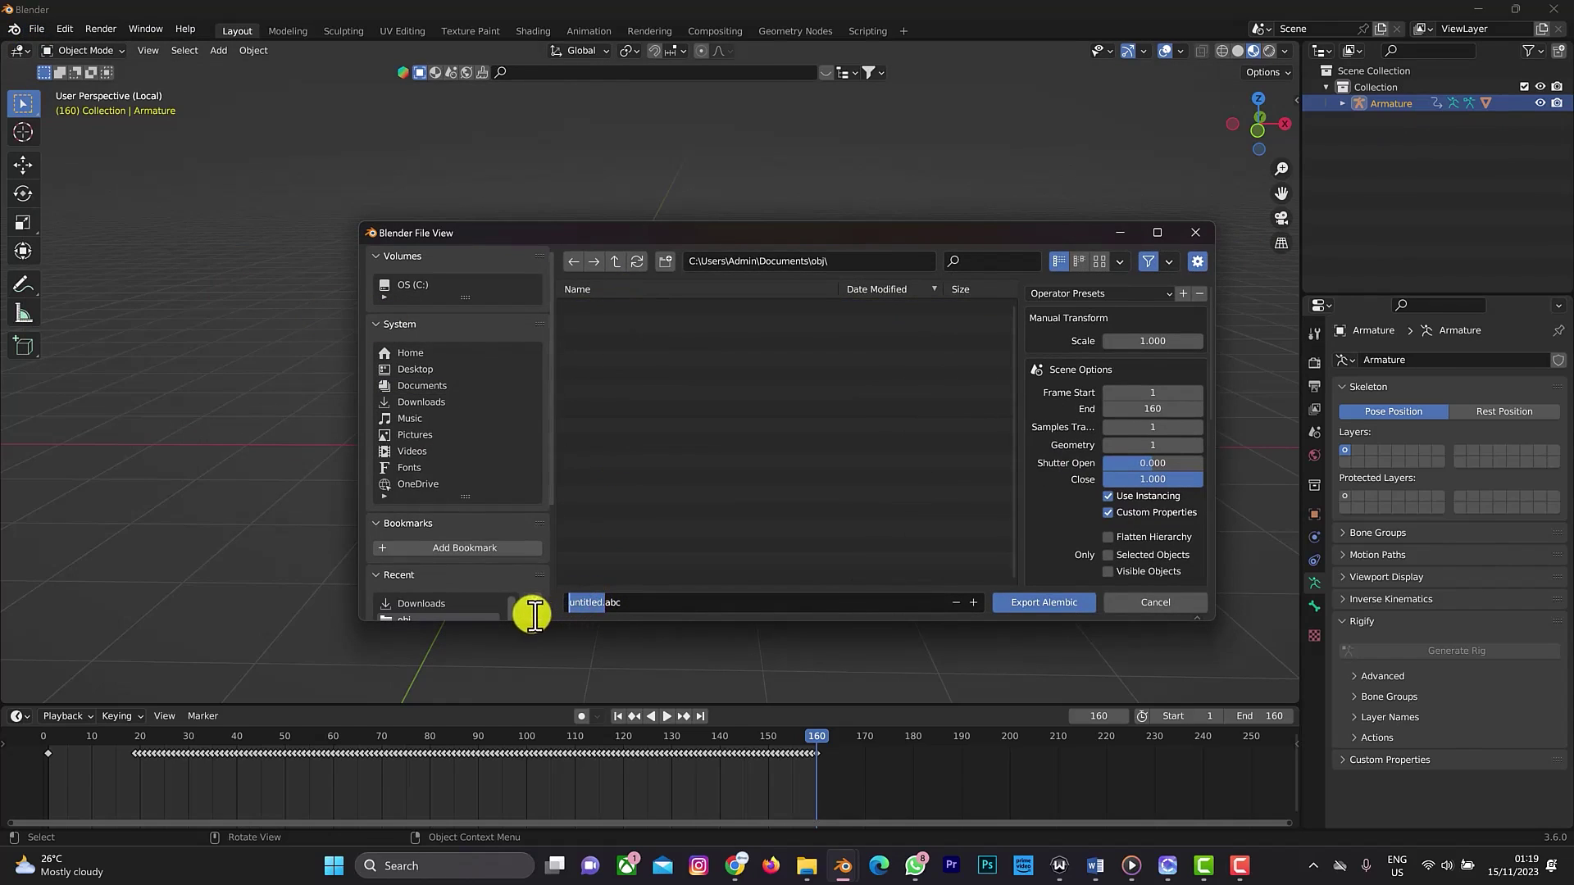
text(walkin)
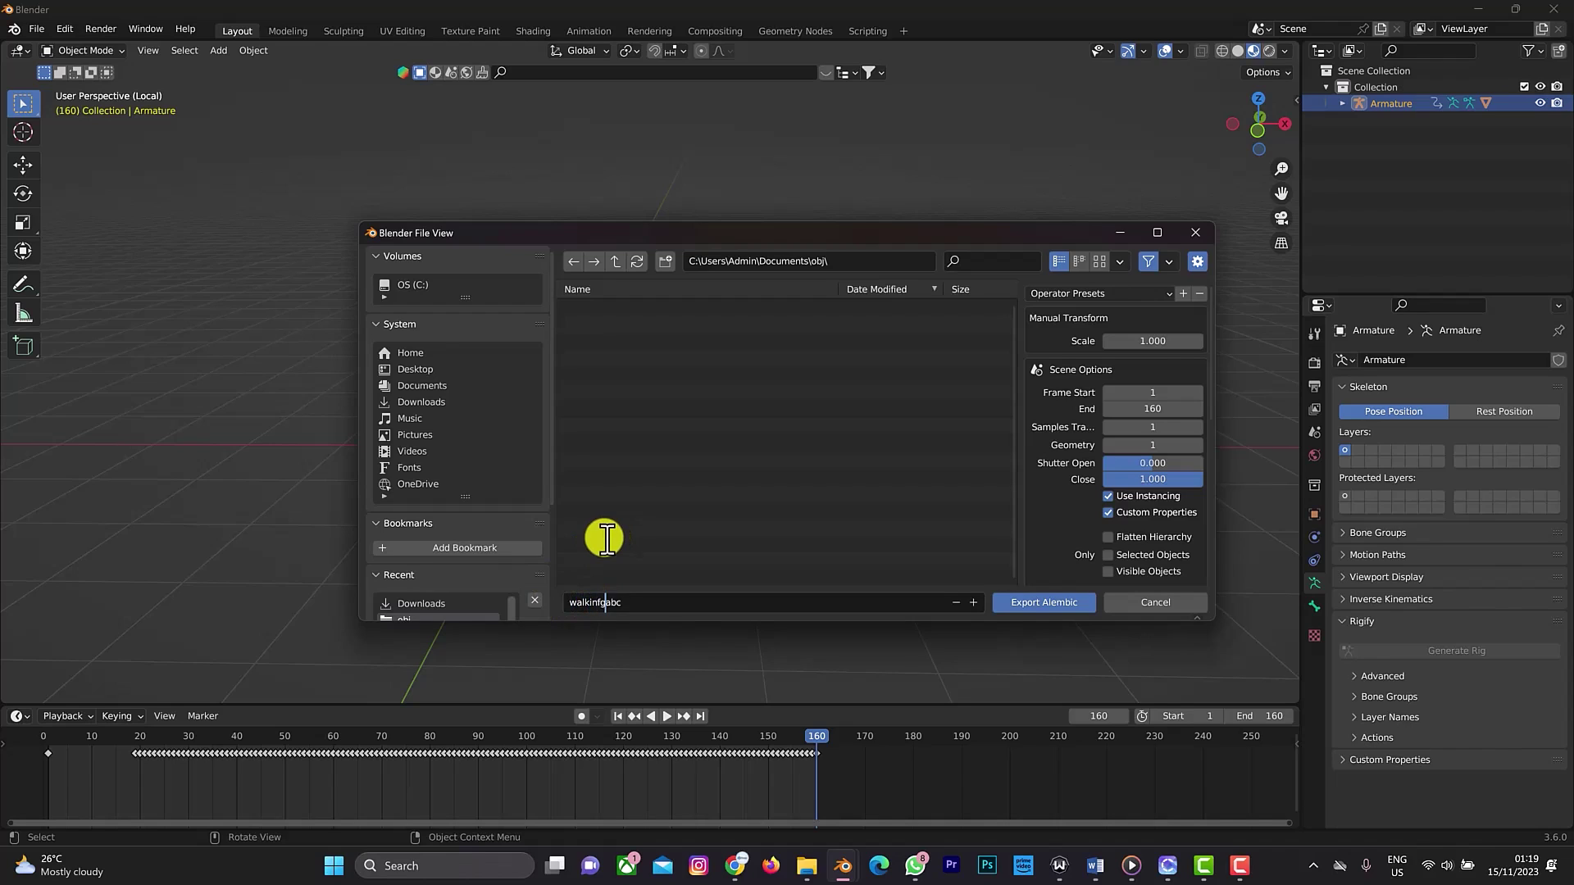
text(g.)
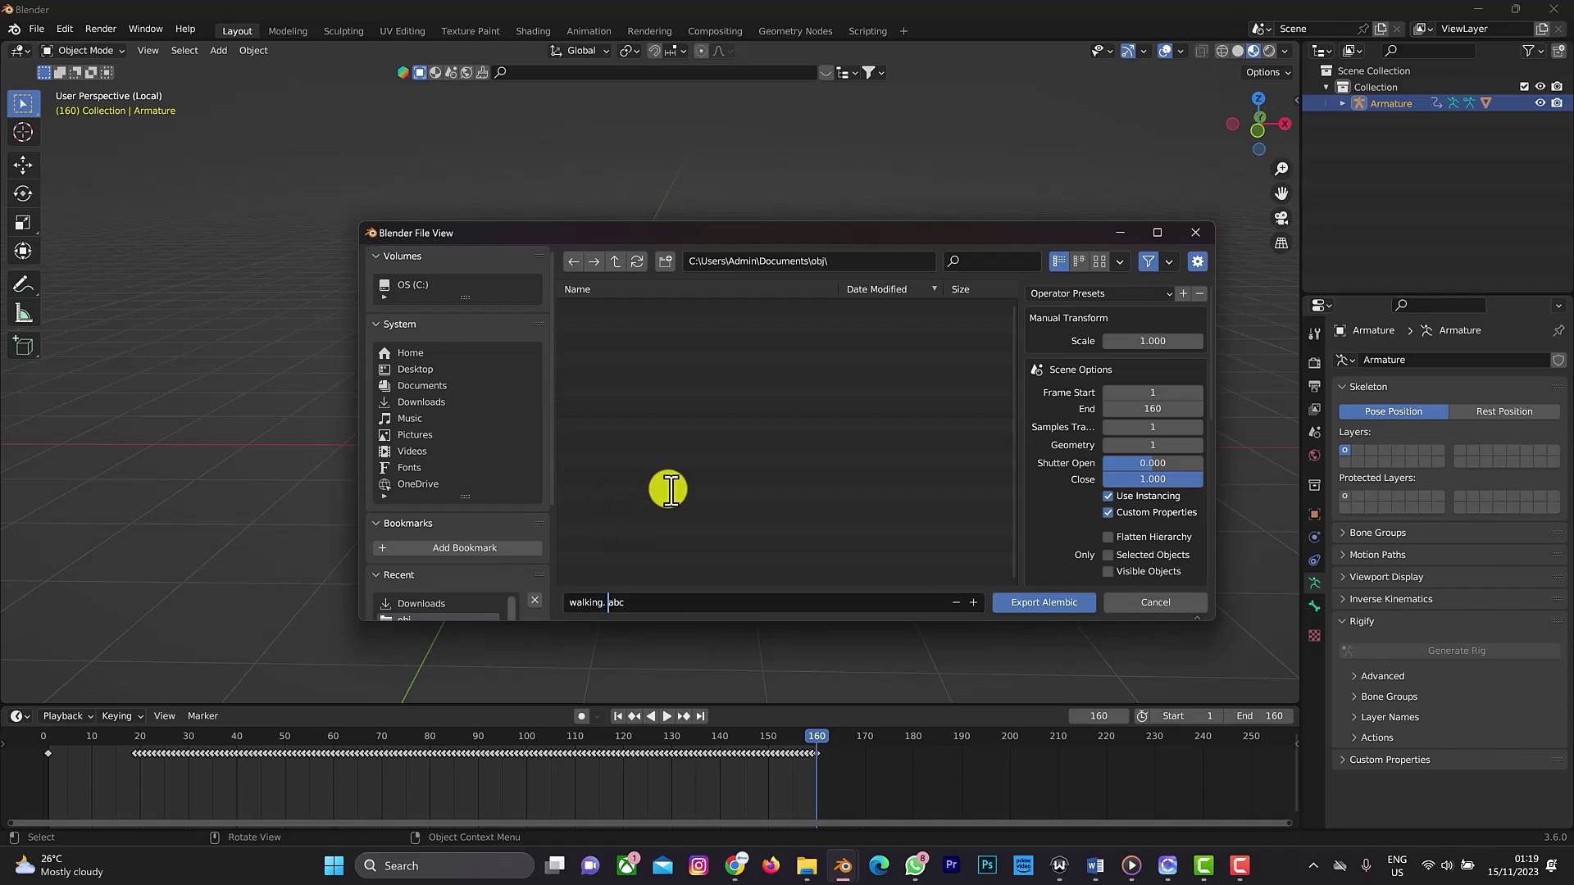
key(BackSpace)
key(BackSpace)
key(BackSpace)
key(BackSpace)
key(BackSpace)
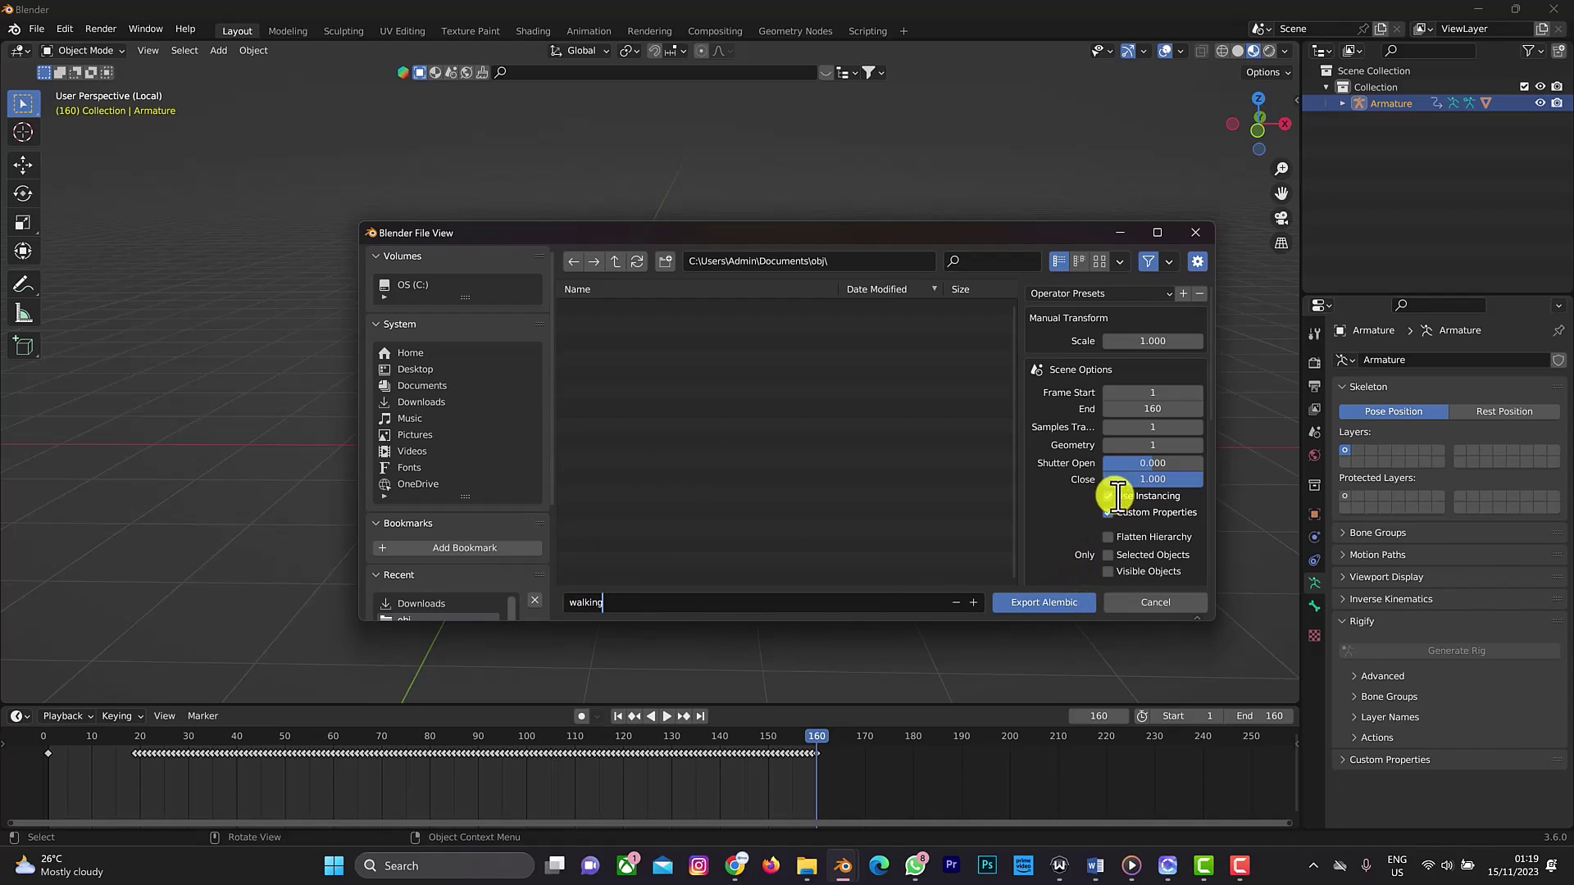
text(.abc)
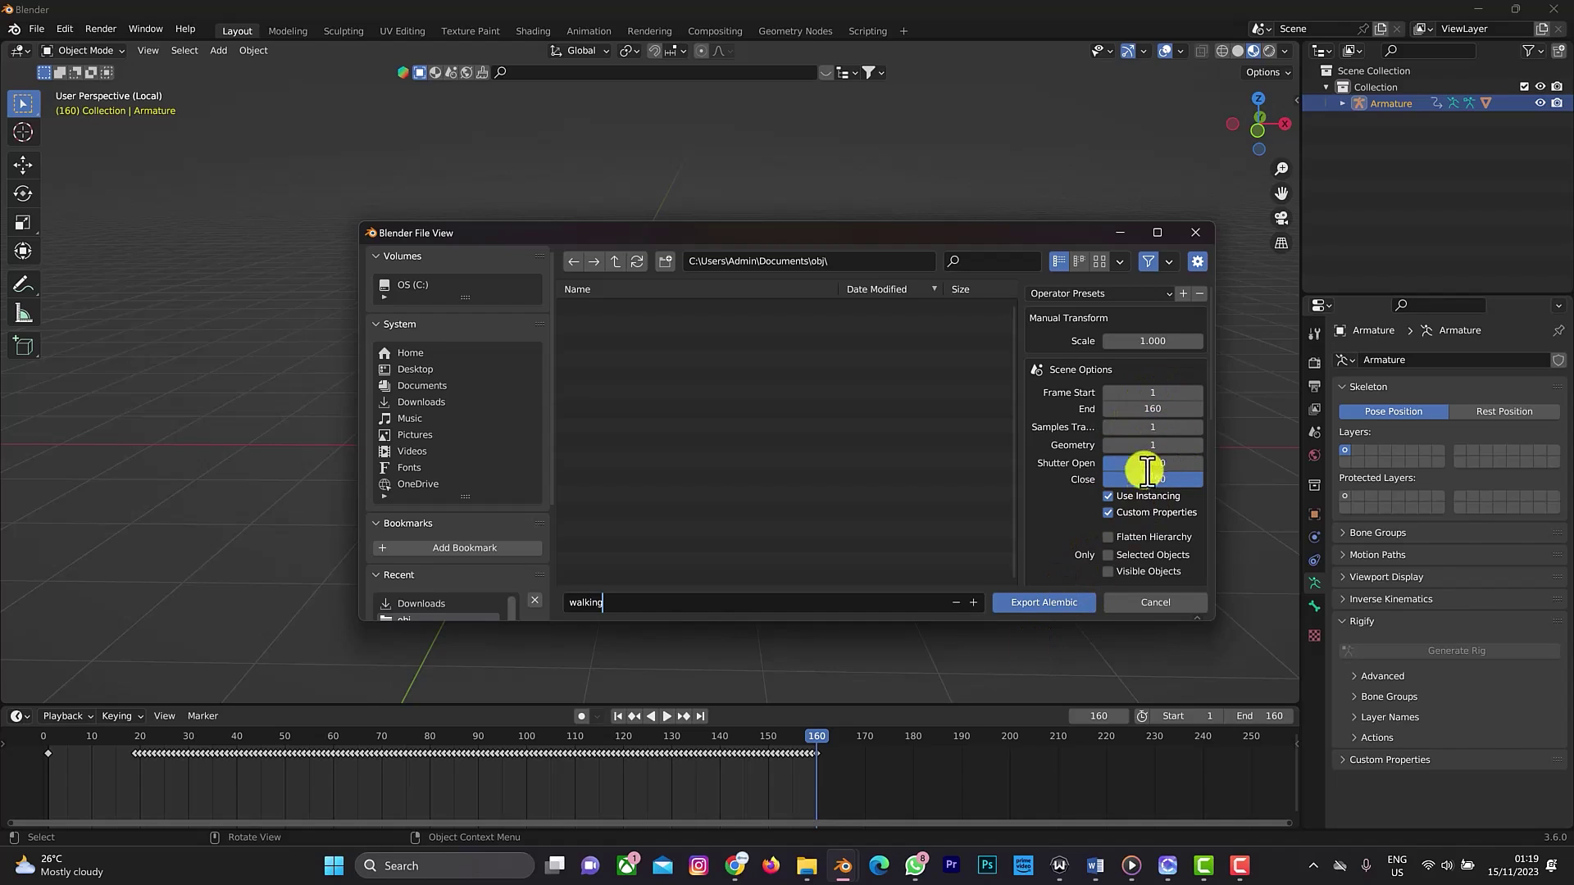
click(1059, 603)
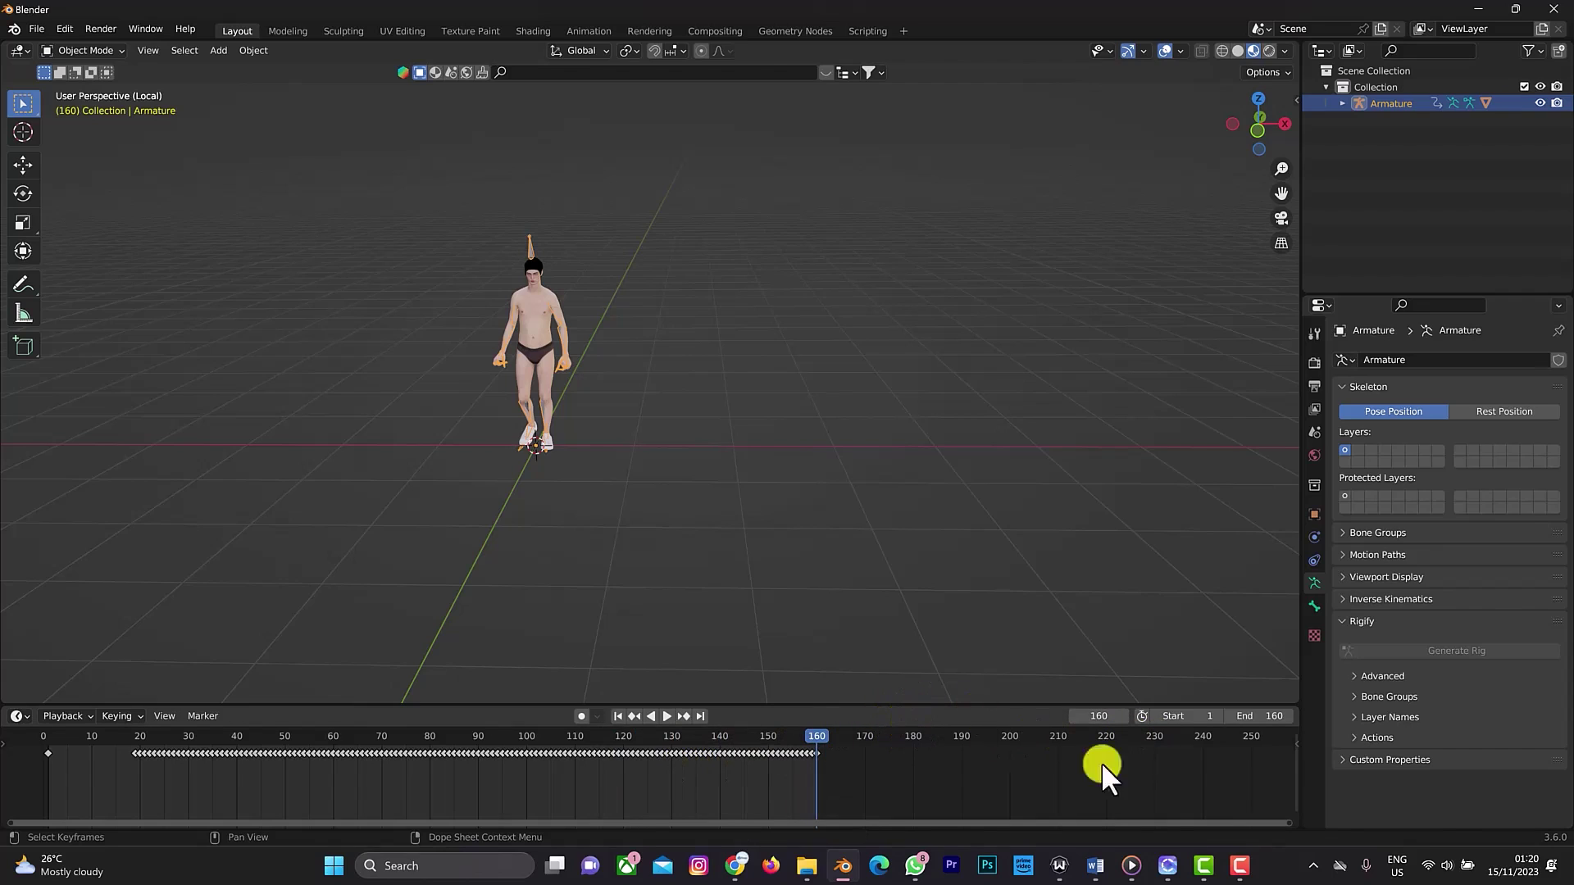
Step: Switch to CLO and delete the avatar wearing the orange hoodie
click(1167, 865)
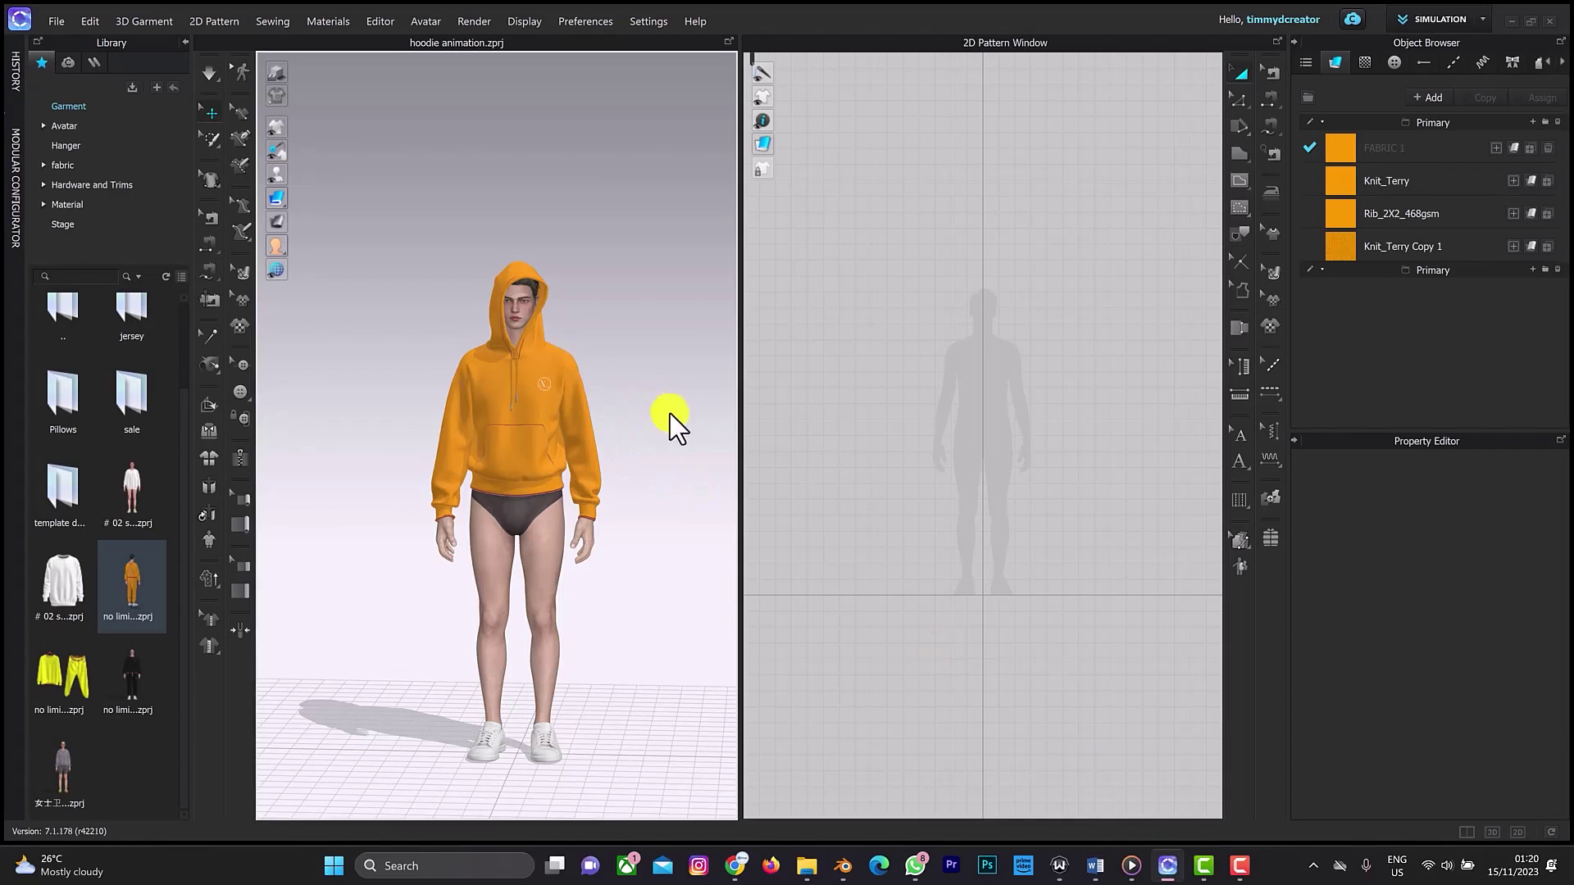
click(511, 310)
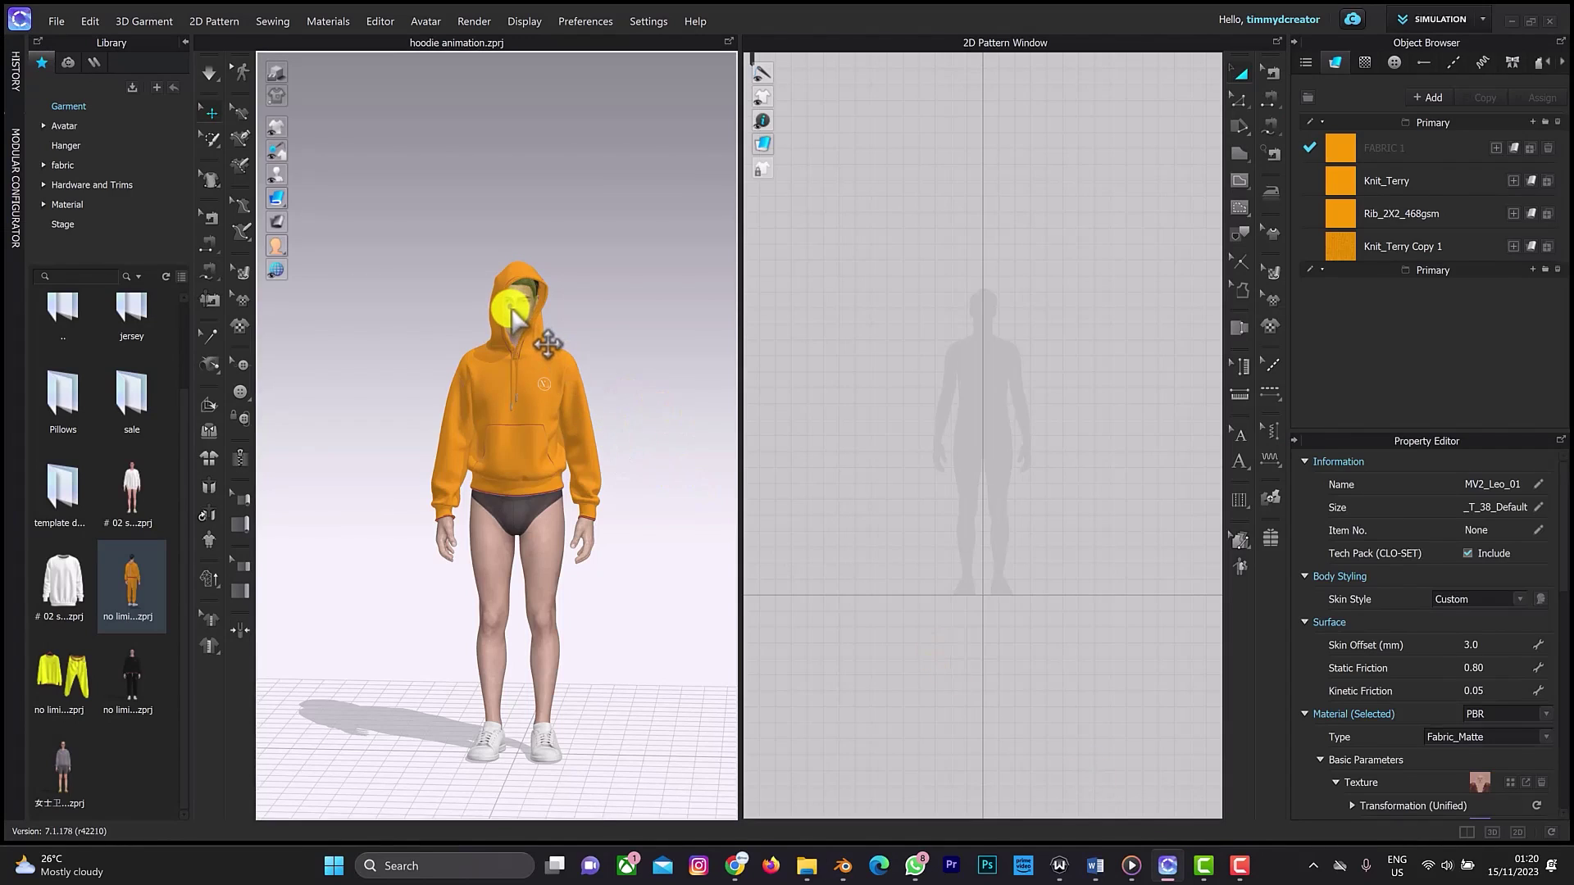
key(Delete)
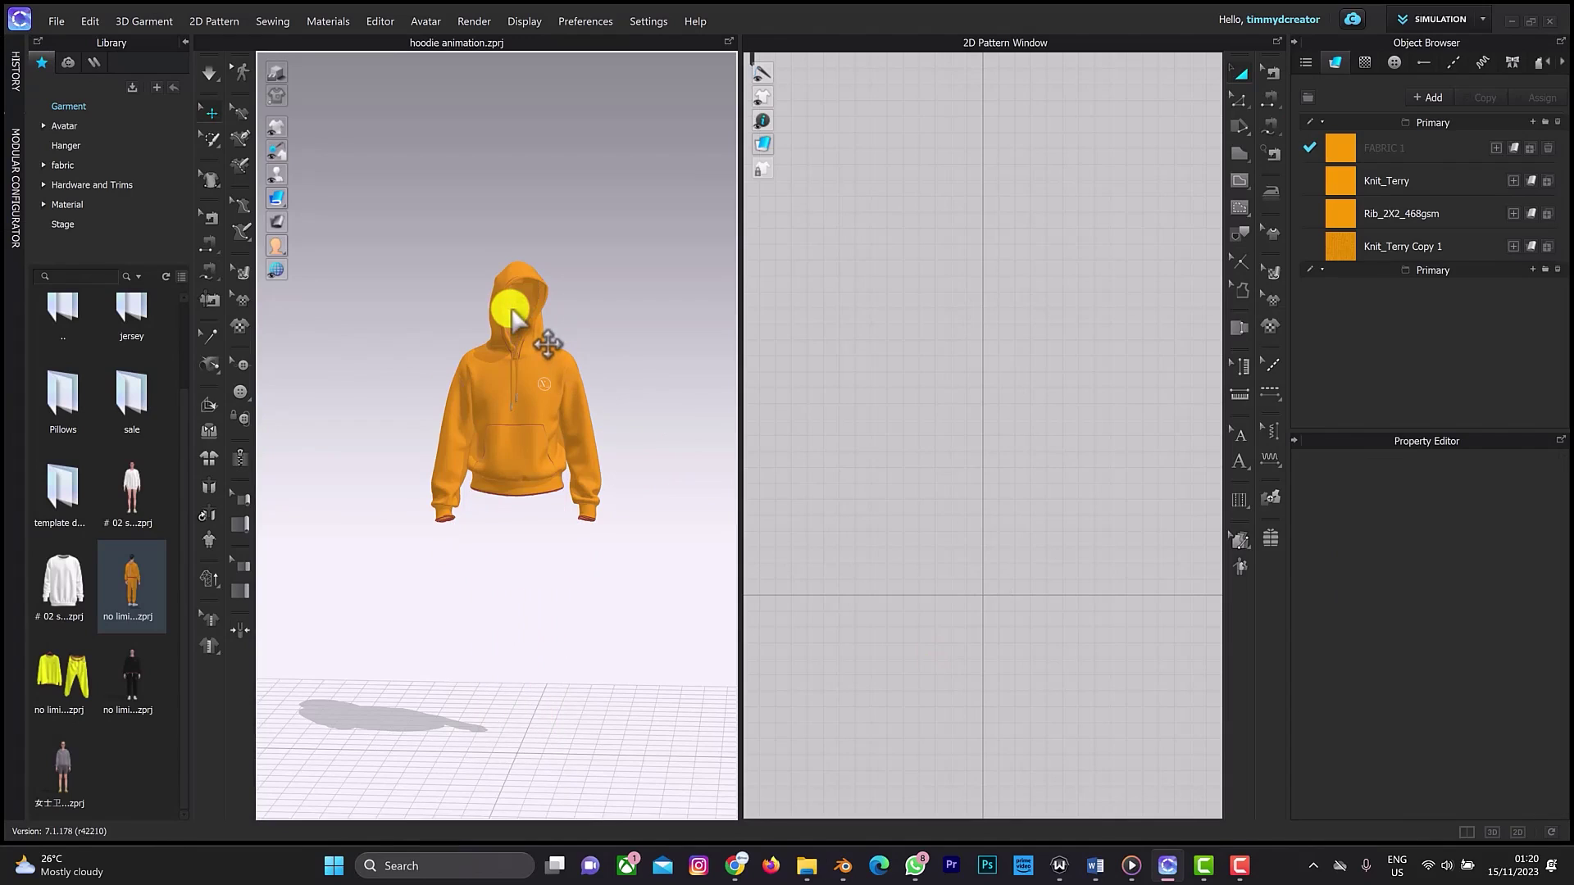
Step: Open walking.abc from the obj folder in Documents as an Alembic import
click(54, 23)
mouse_move(105, 163)
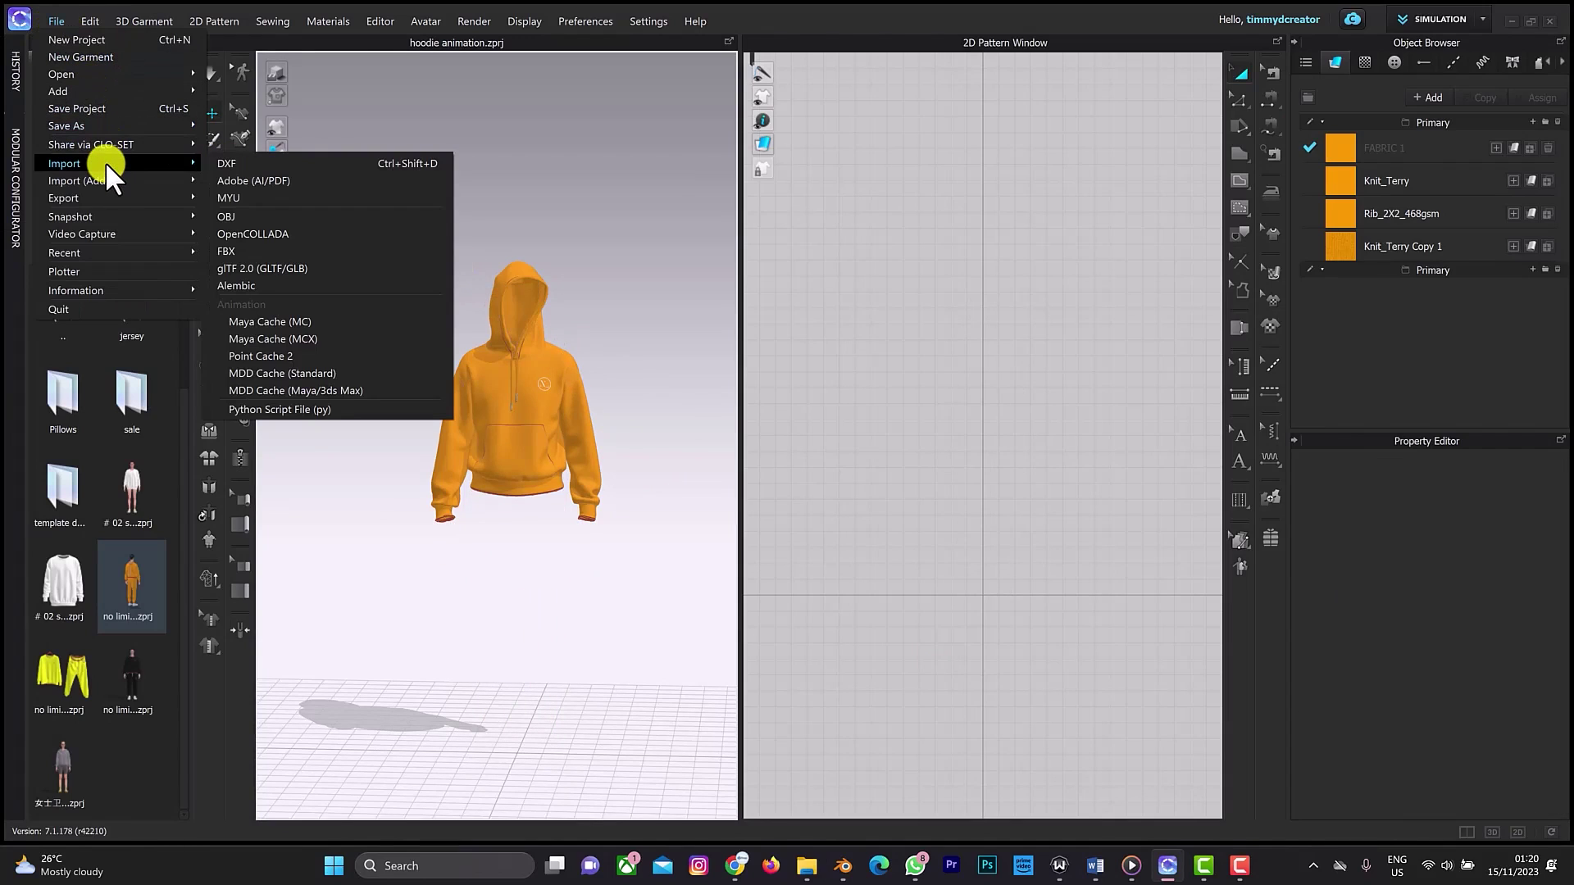
click(269, 284)
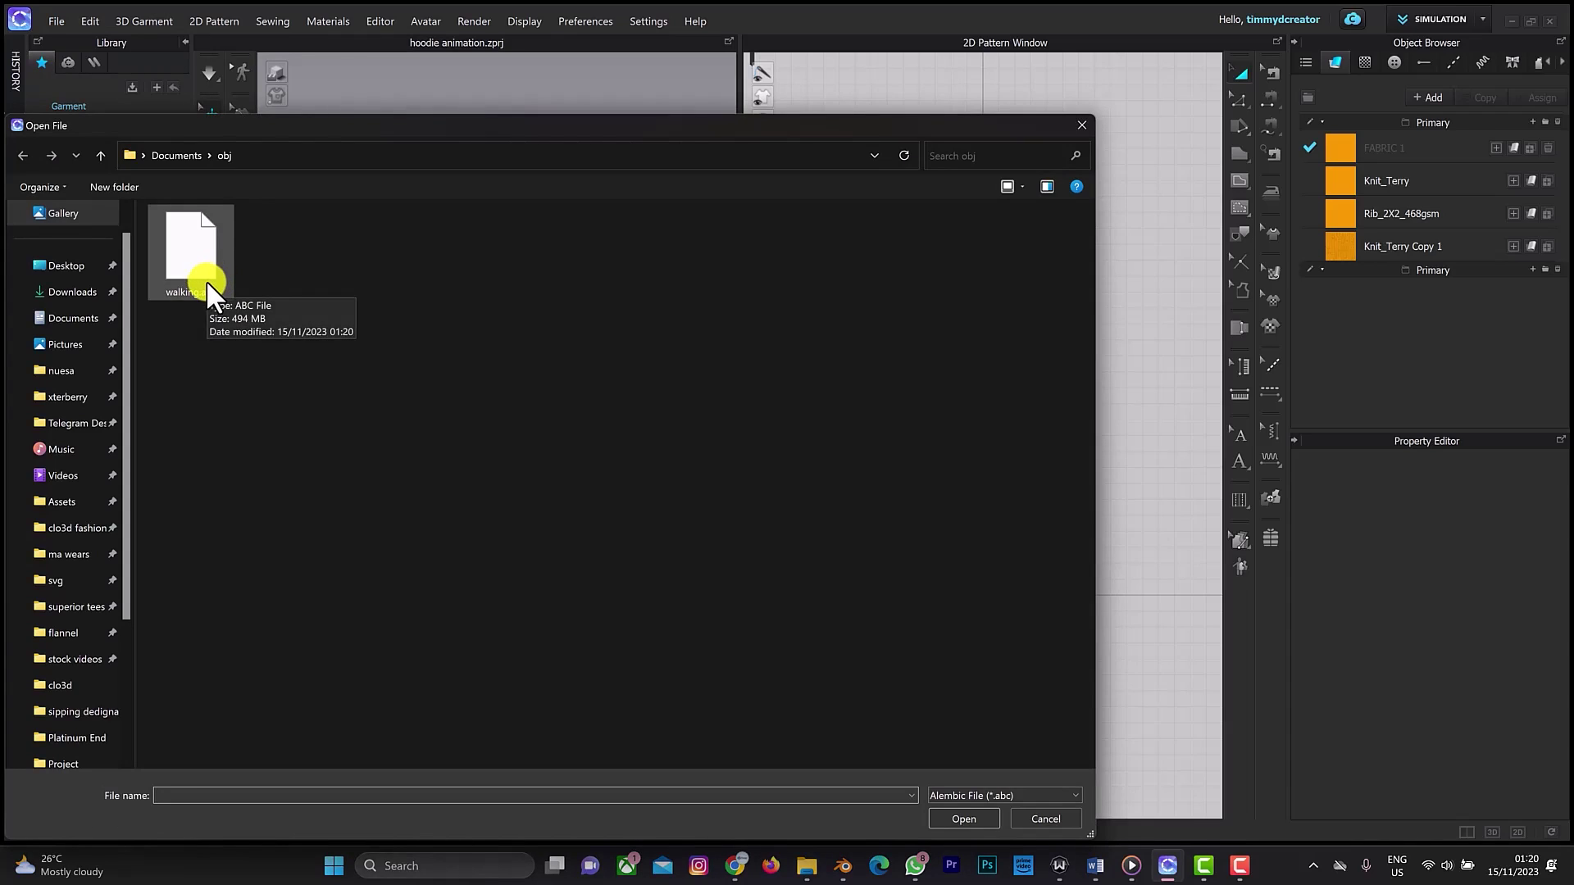
click(207, 282)
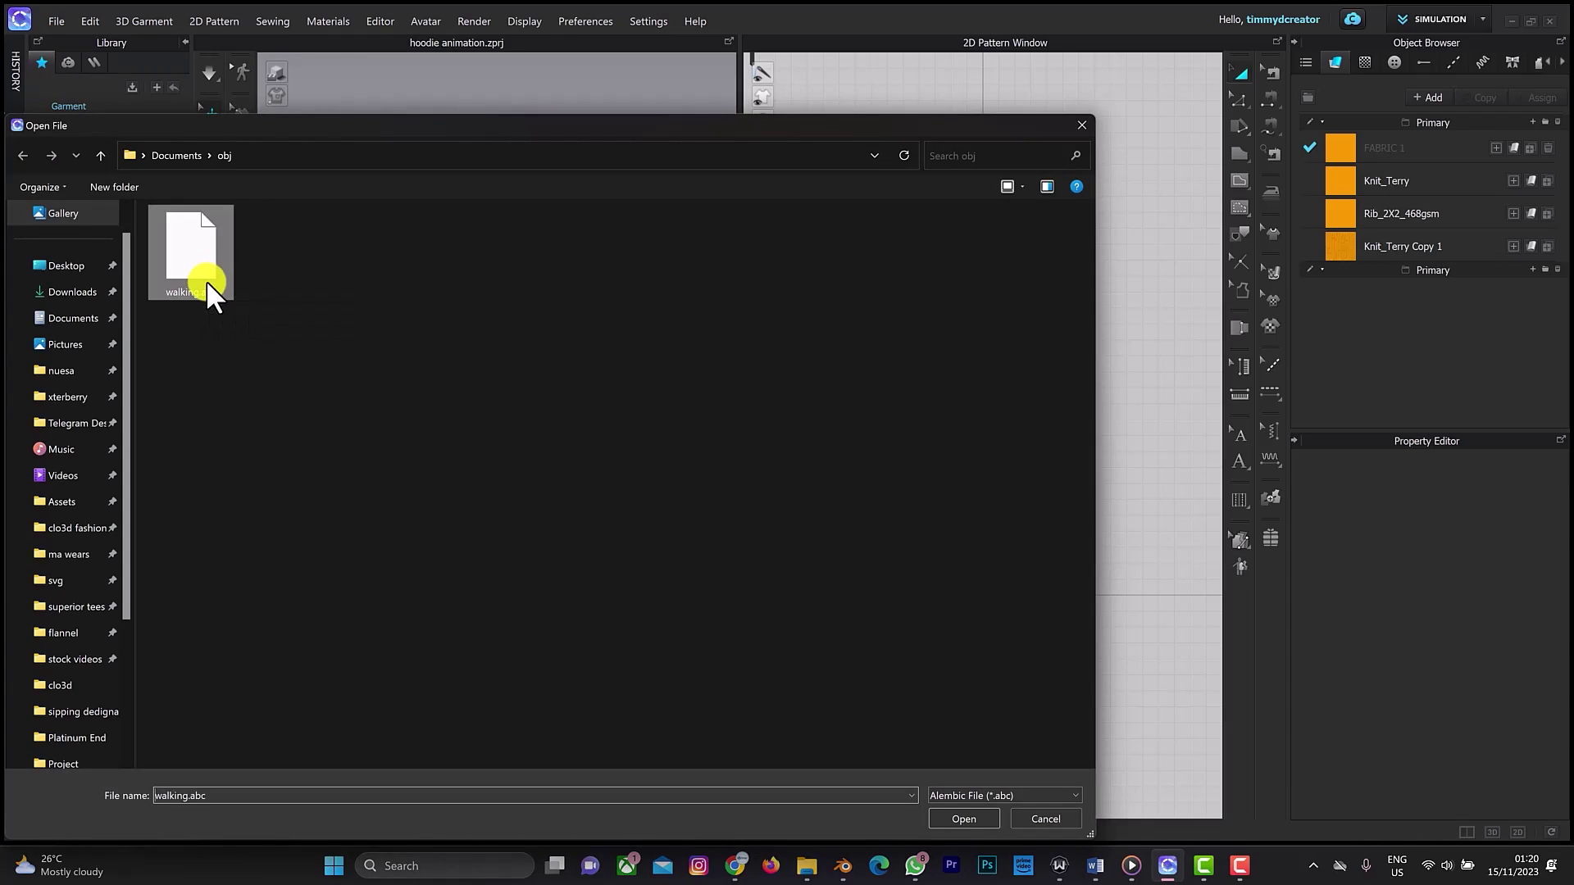
click(957, 816)
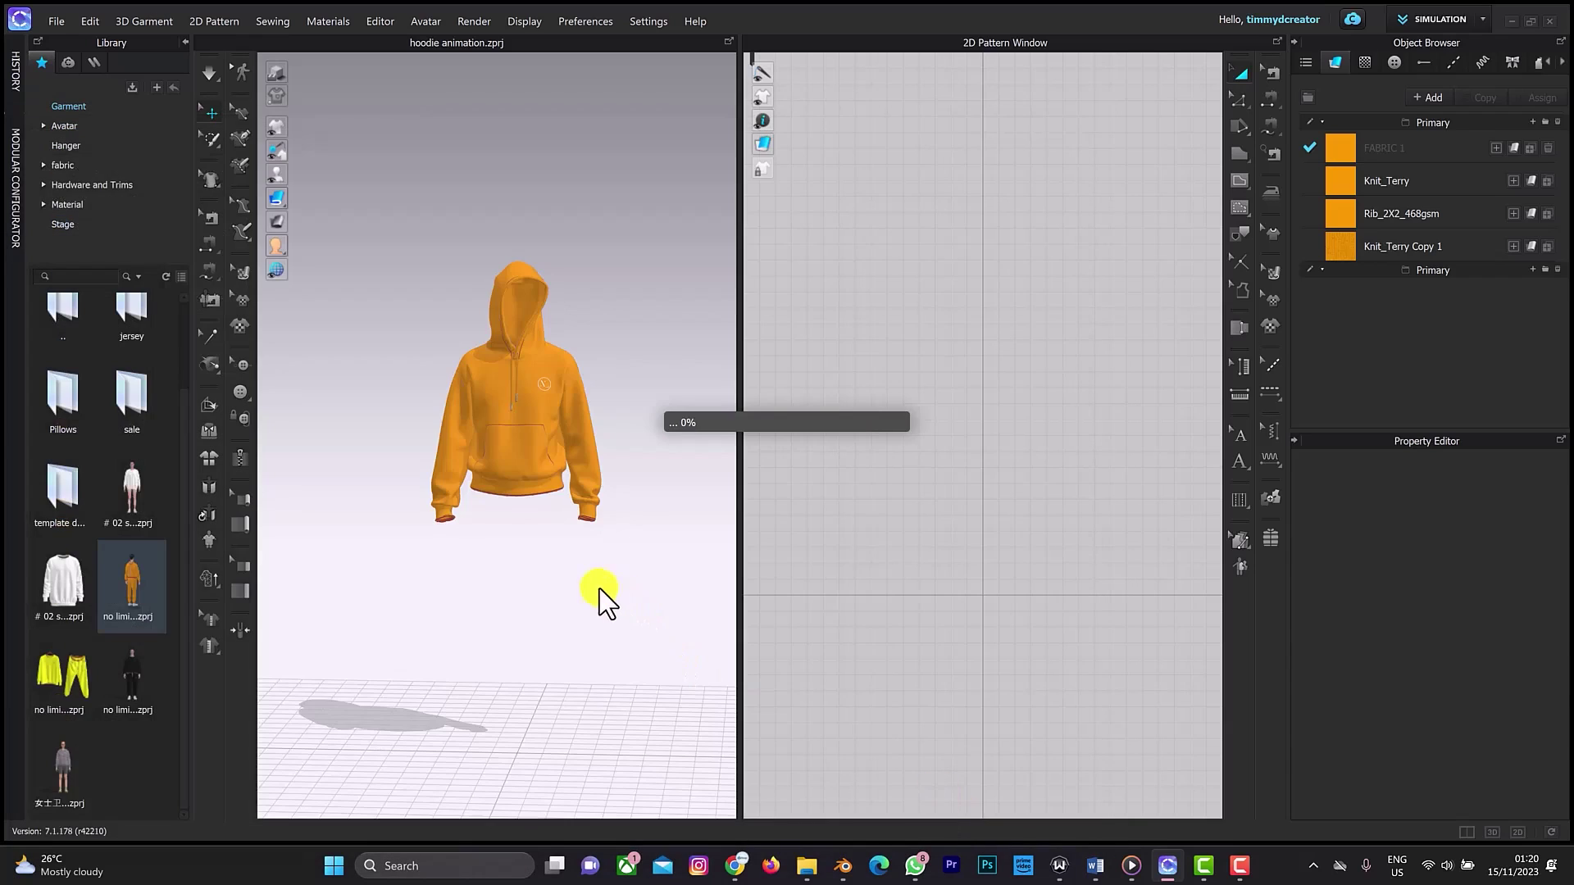
Step: Import the Alembic avatar with load type Add, scale in m at 100% and 30 FPS
click(797, 323)
click(794, 347)
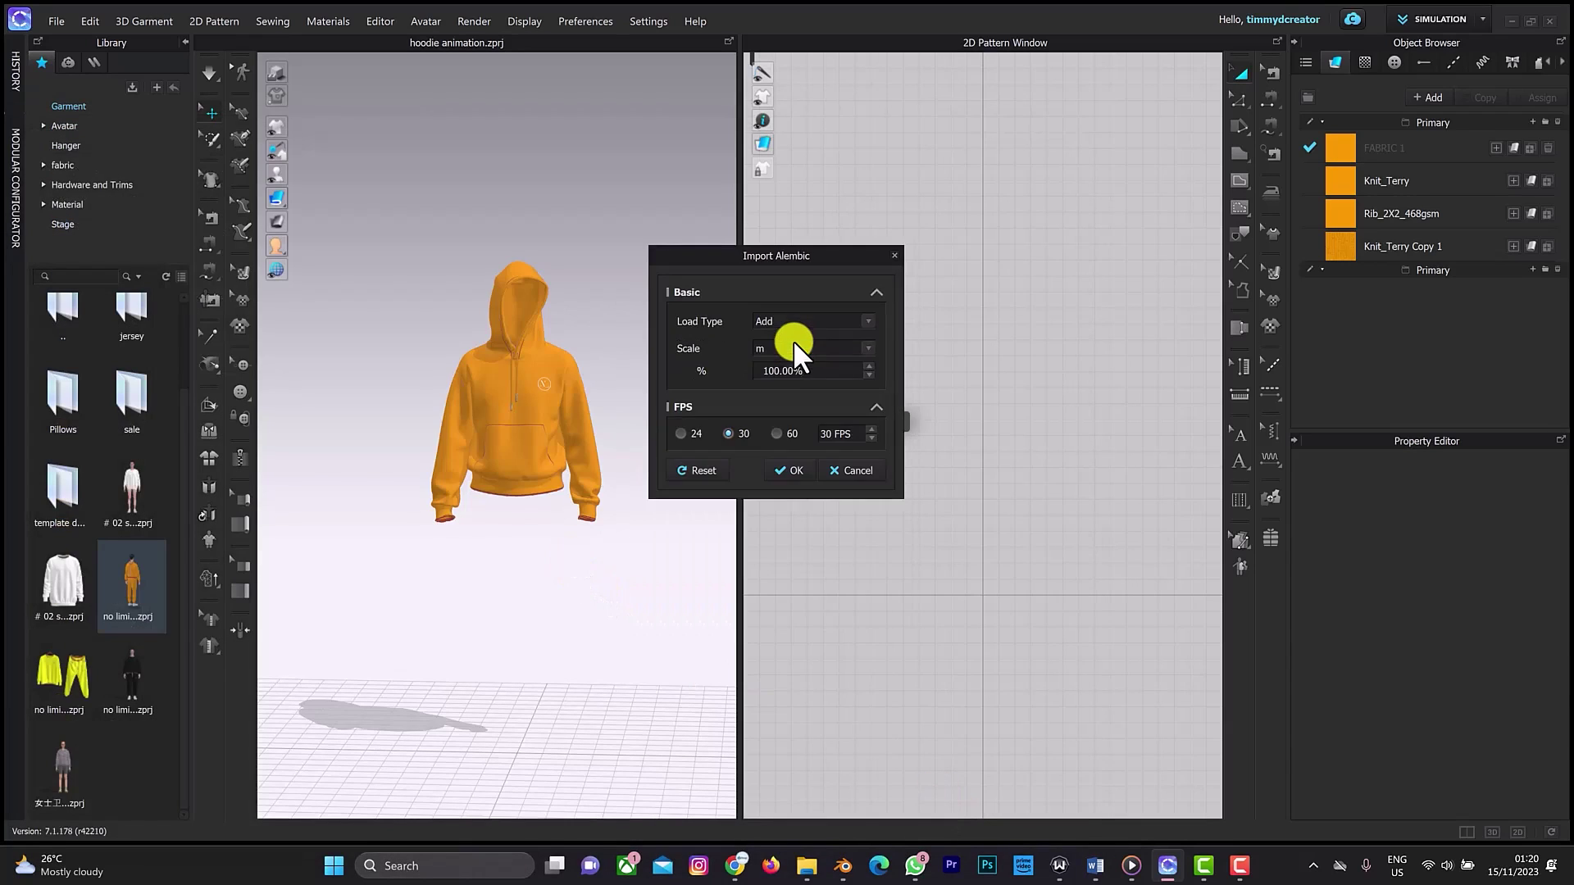
click(790, 472)
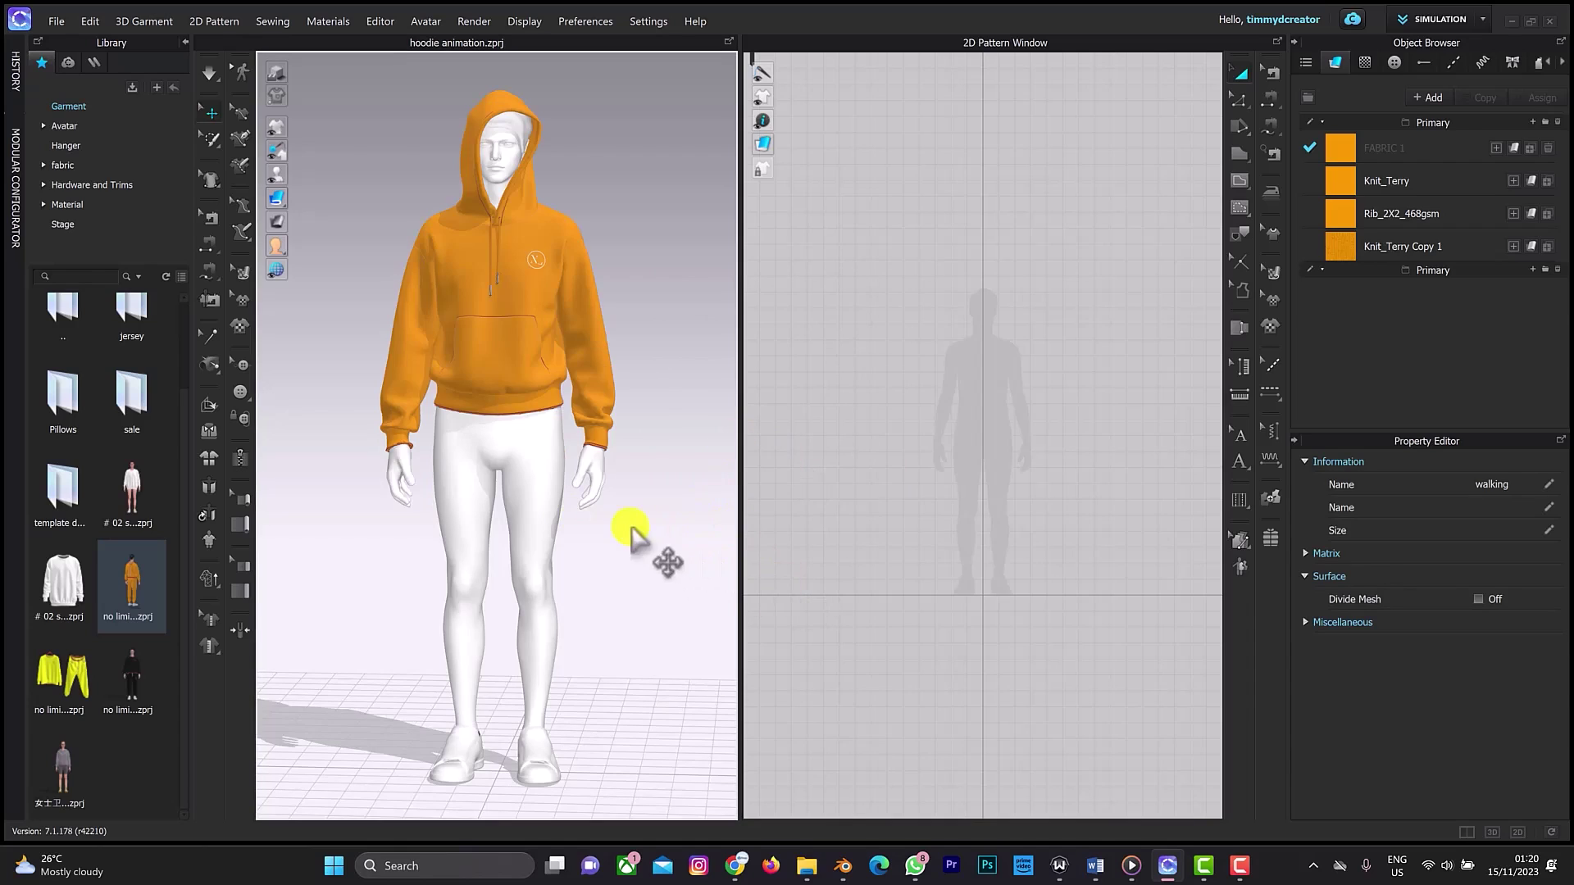
Step: Check the hoodie's fit on the imported avatar and switch the workspace to Animation mode
mouse_move(487, 463)
right_down()
mouse_move(562, 439)
mouse_move(460, 460)
mouse_move(492, 461)
right_up()
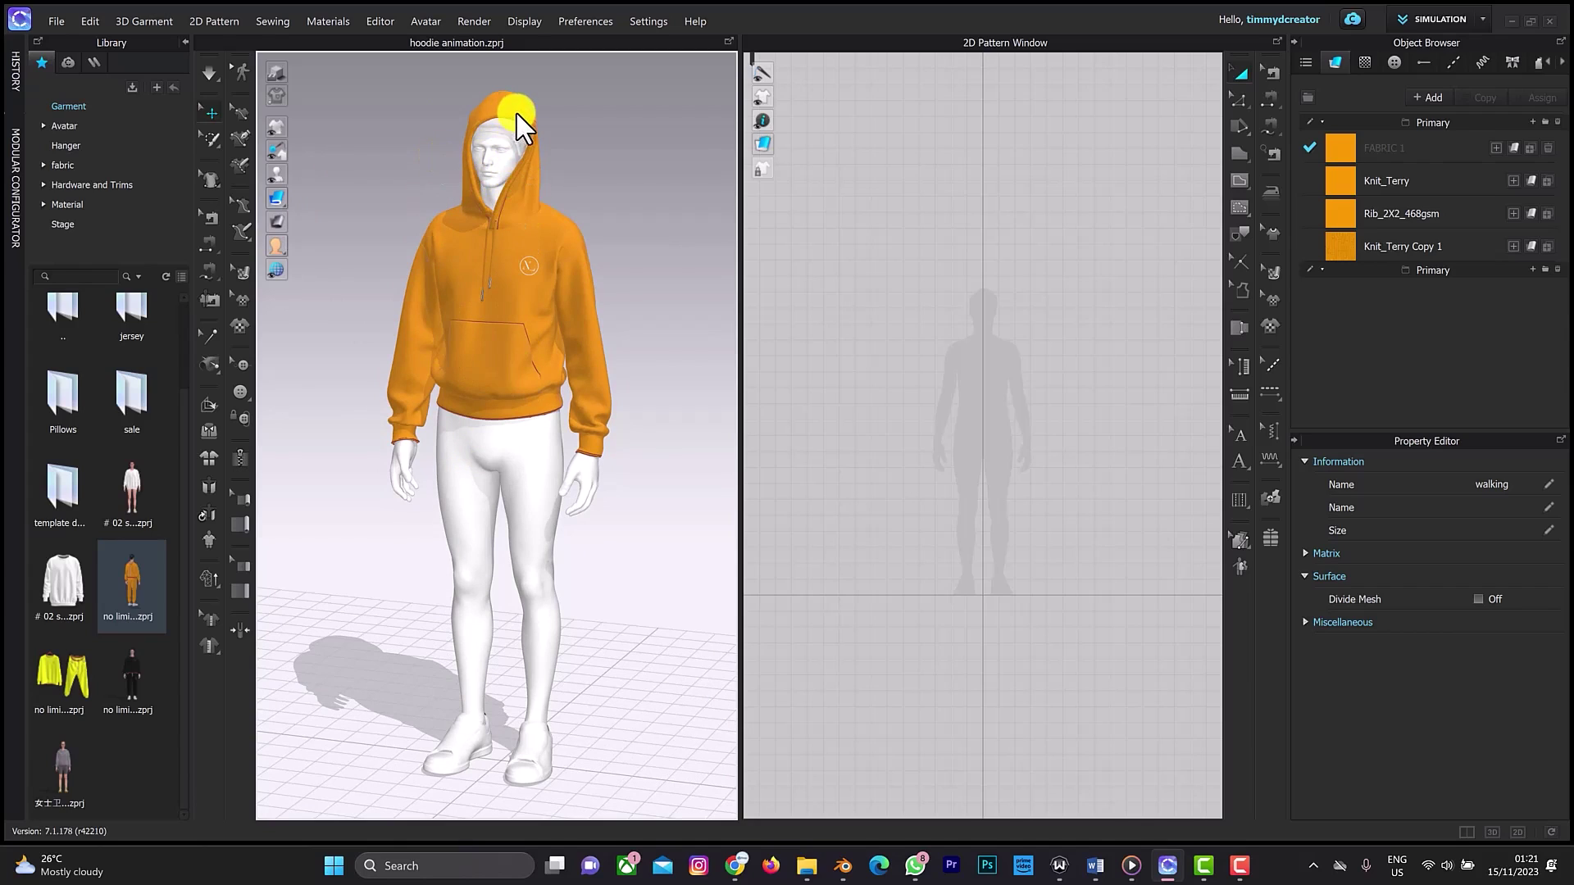
click(531, 264)
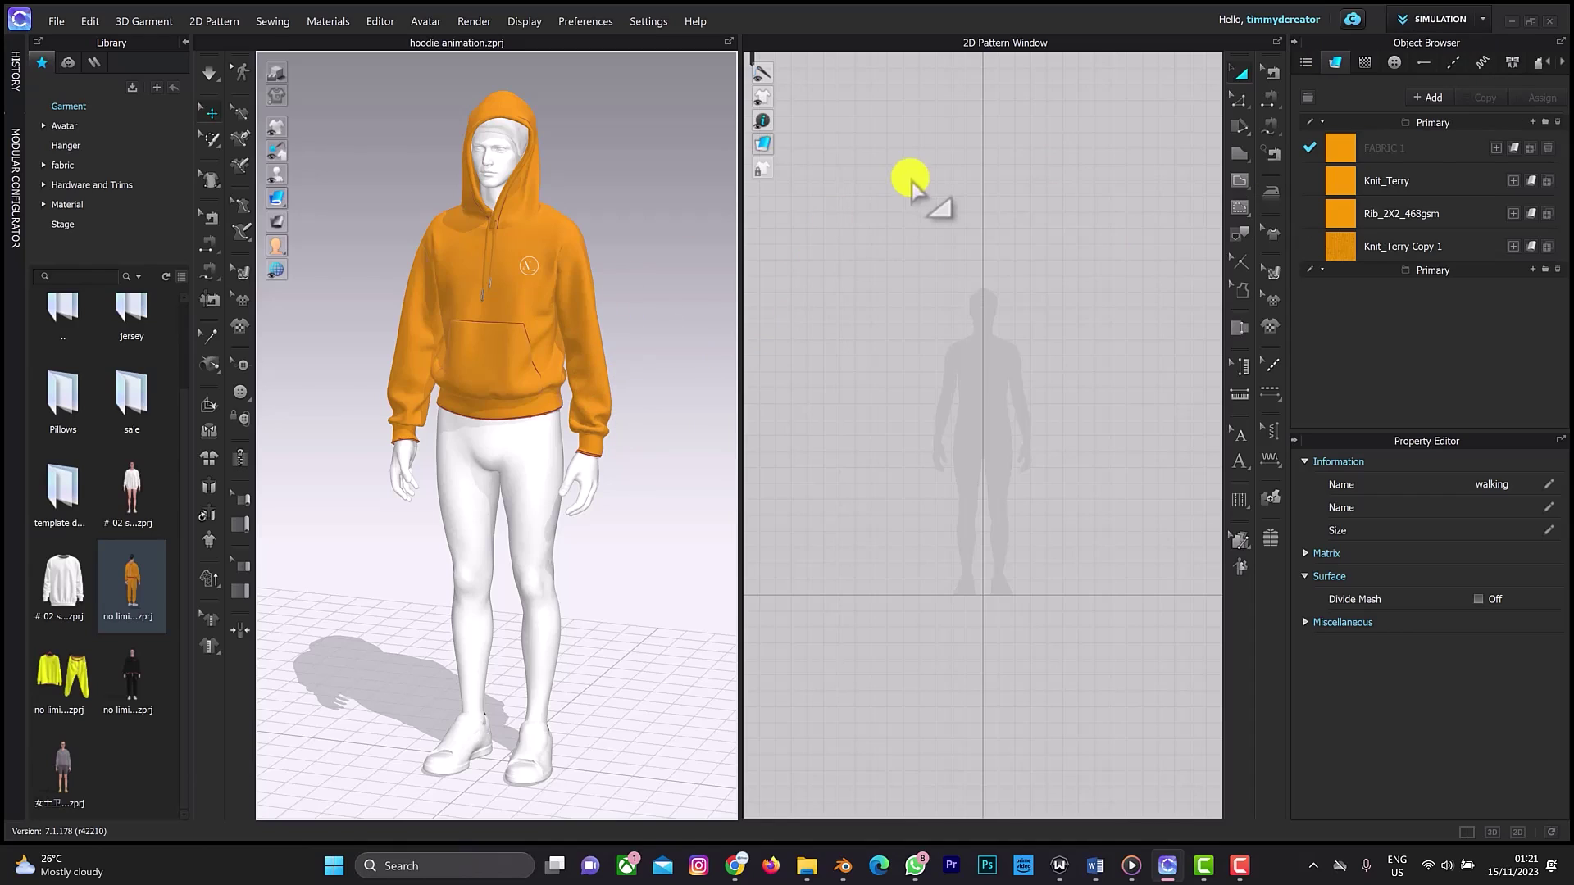
click(1464, 18)
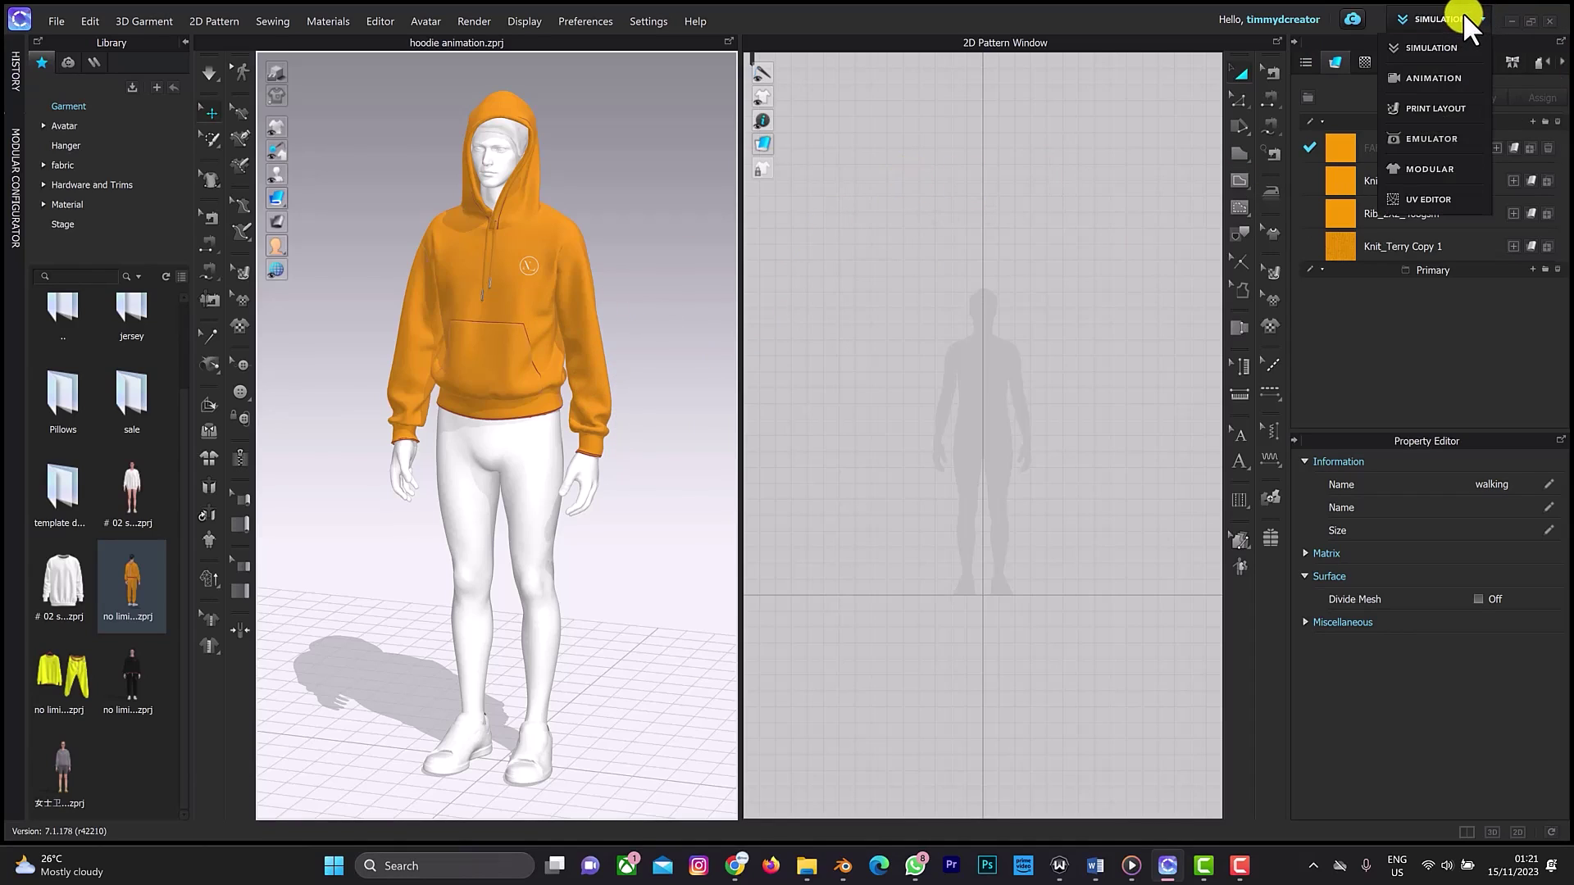
click(1445, 82)
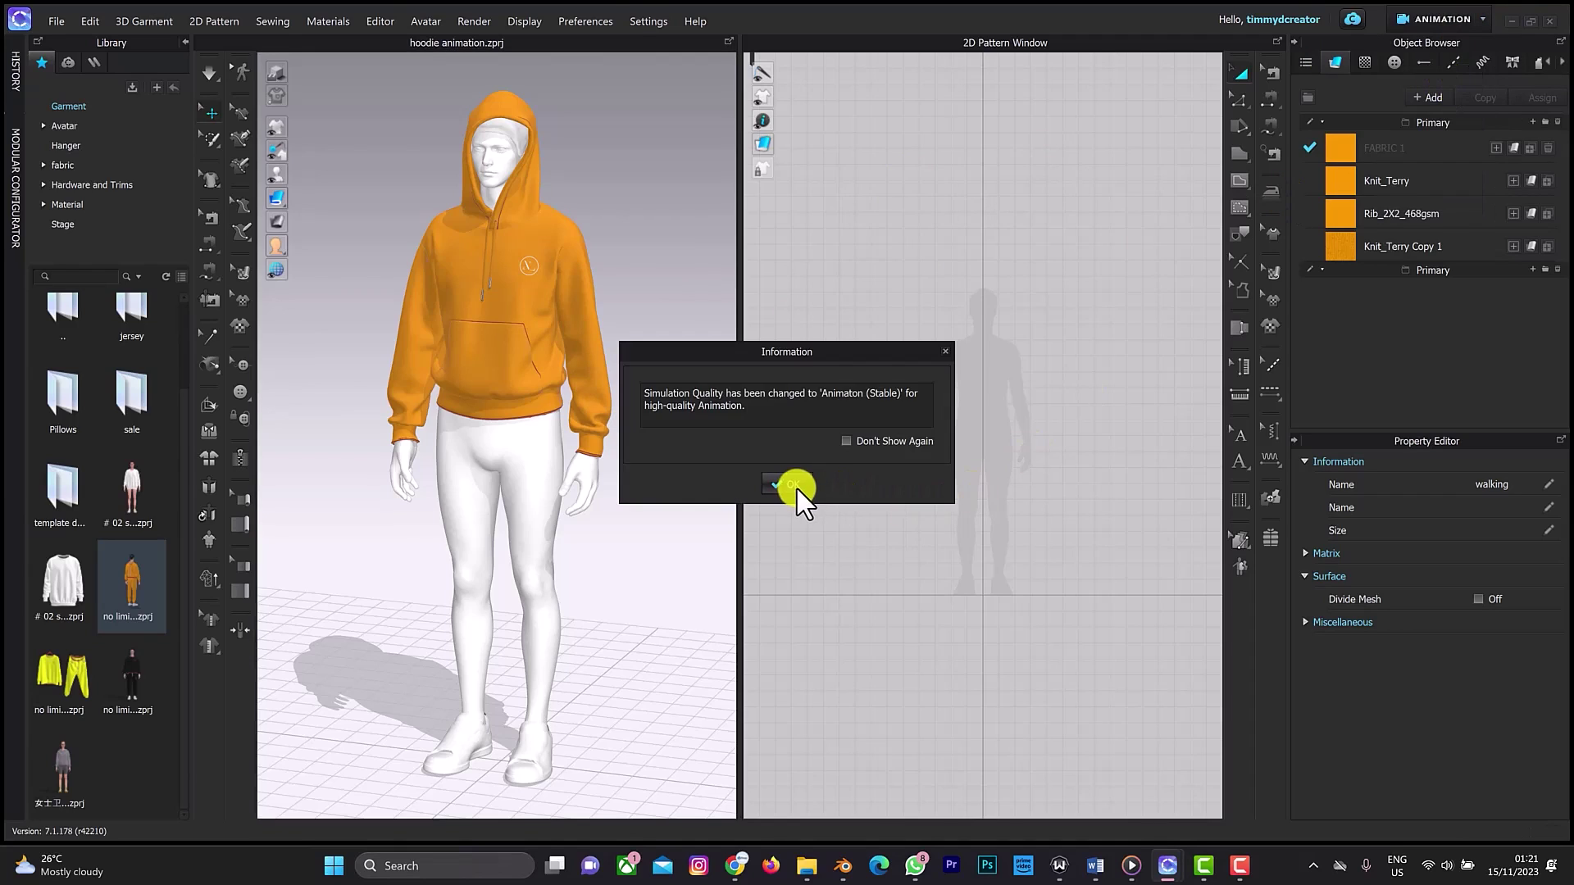
click(788, 484)
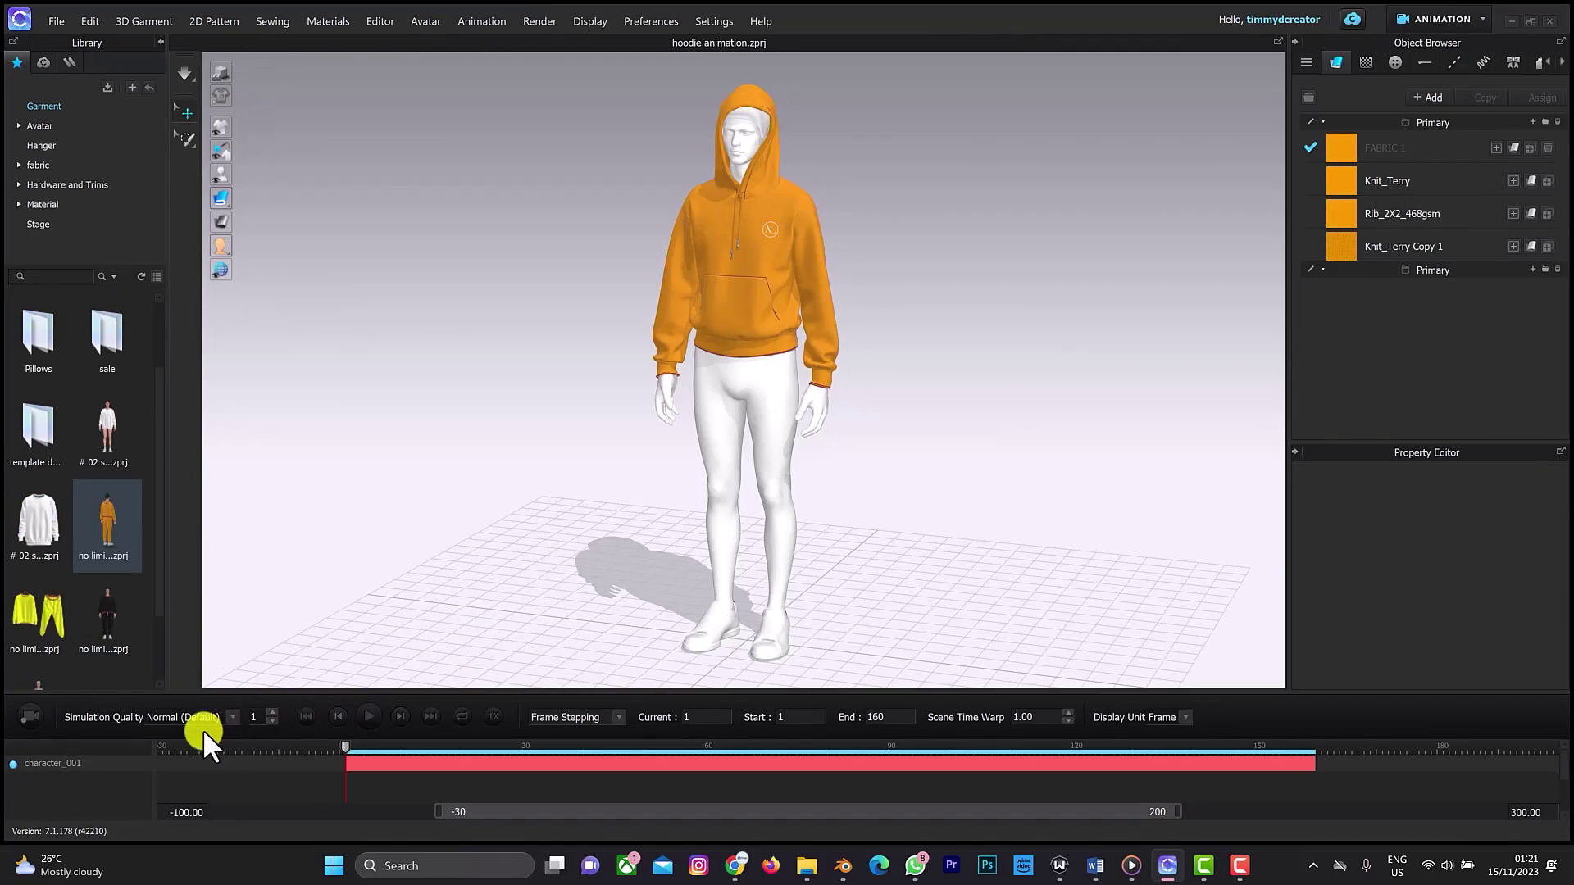
Step: Set the simulation quality to Animation (Stable) and record the garment simulation from frame 1 to 160
click(164, 717)
click(169, 731)
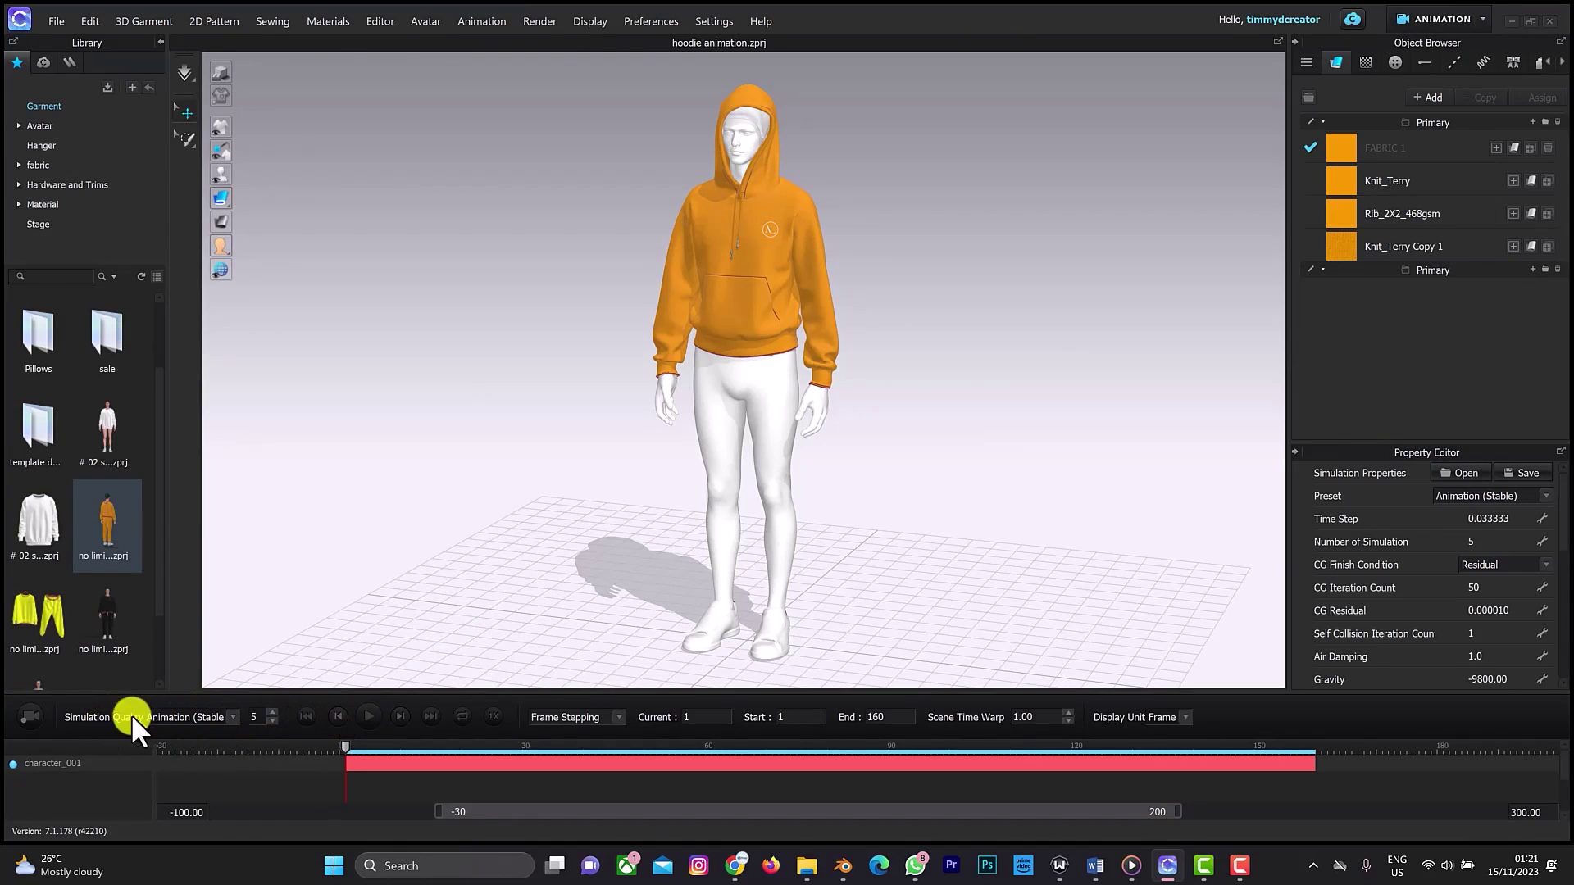
click(36, 715)
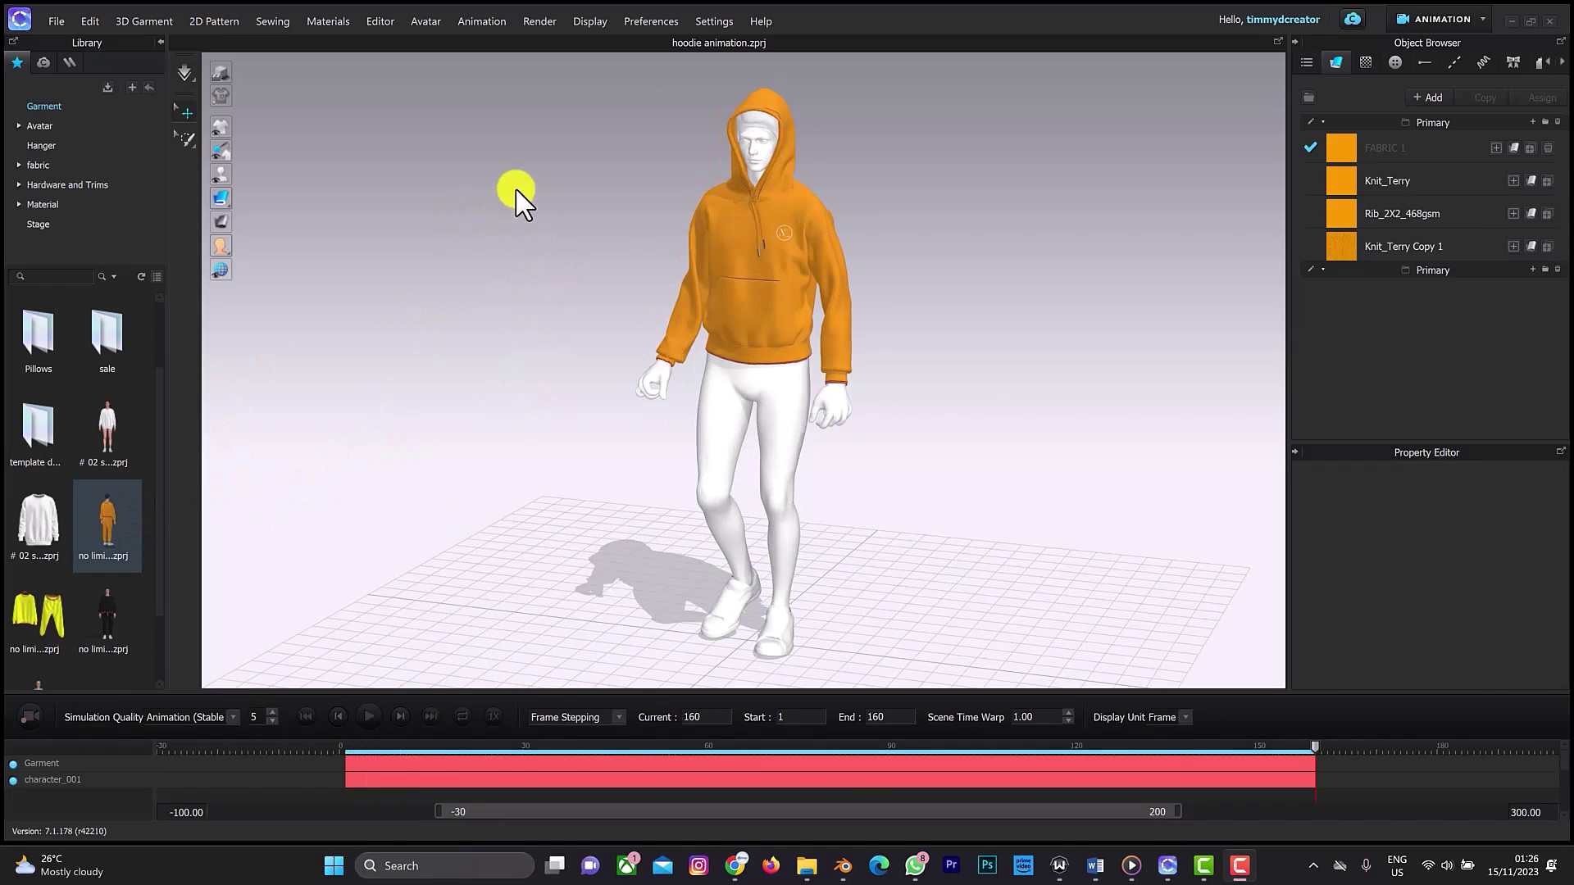
Step: Play the recorded walk animation from the first frame and hide the avatar so only the hoodie shows
click(307, 716)
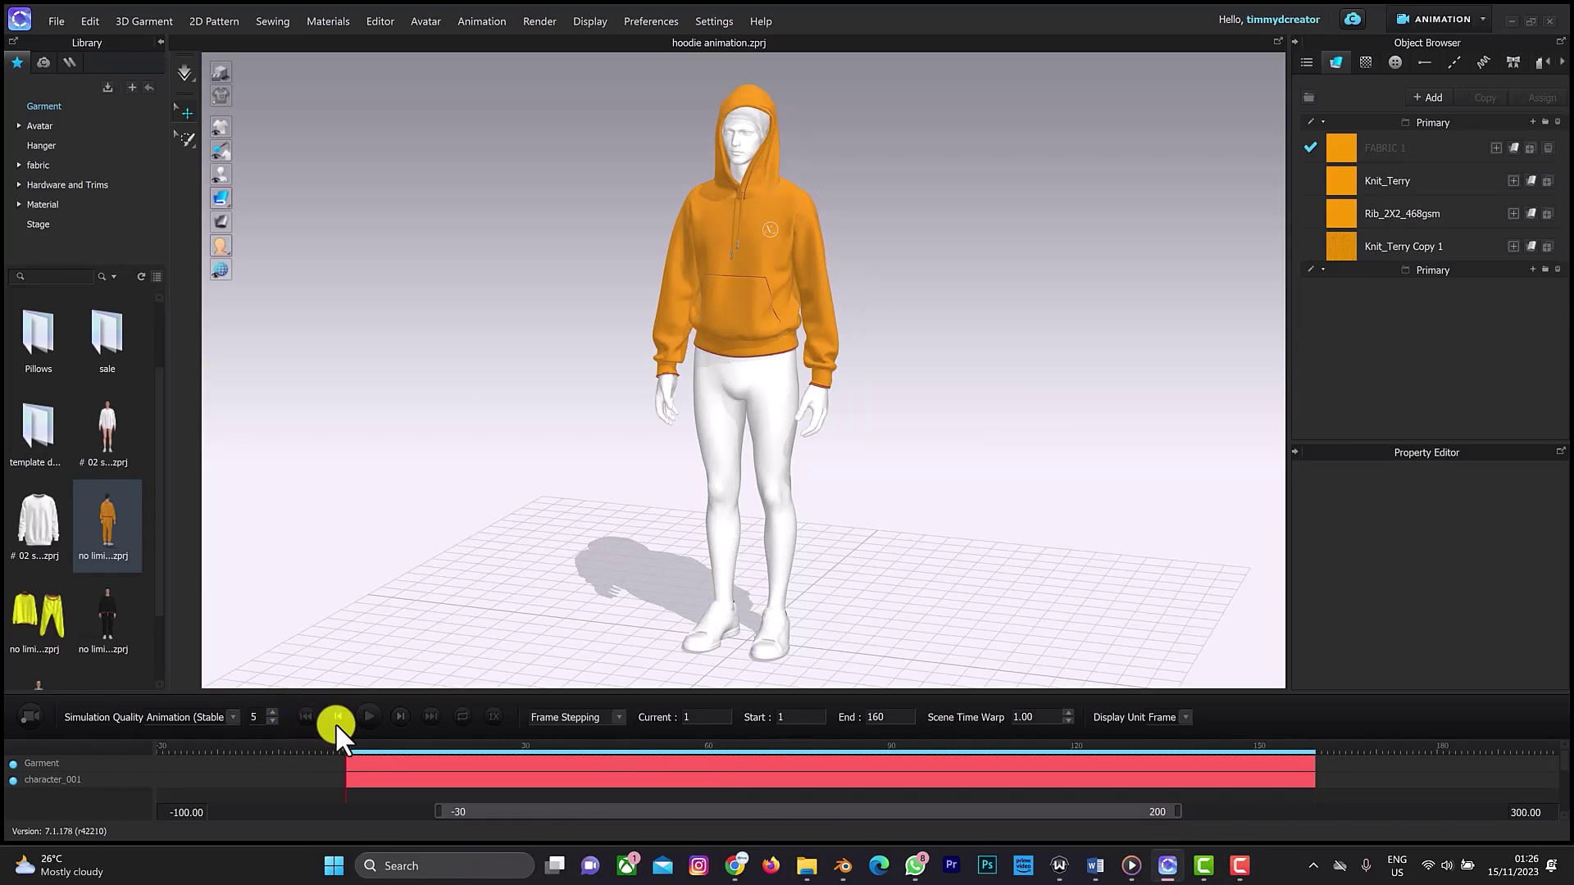
click(369, 715)
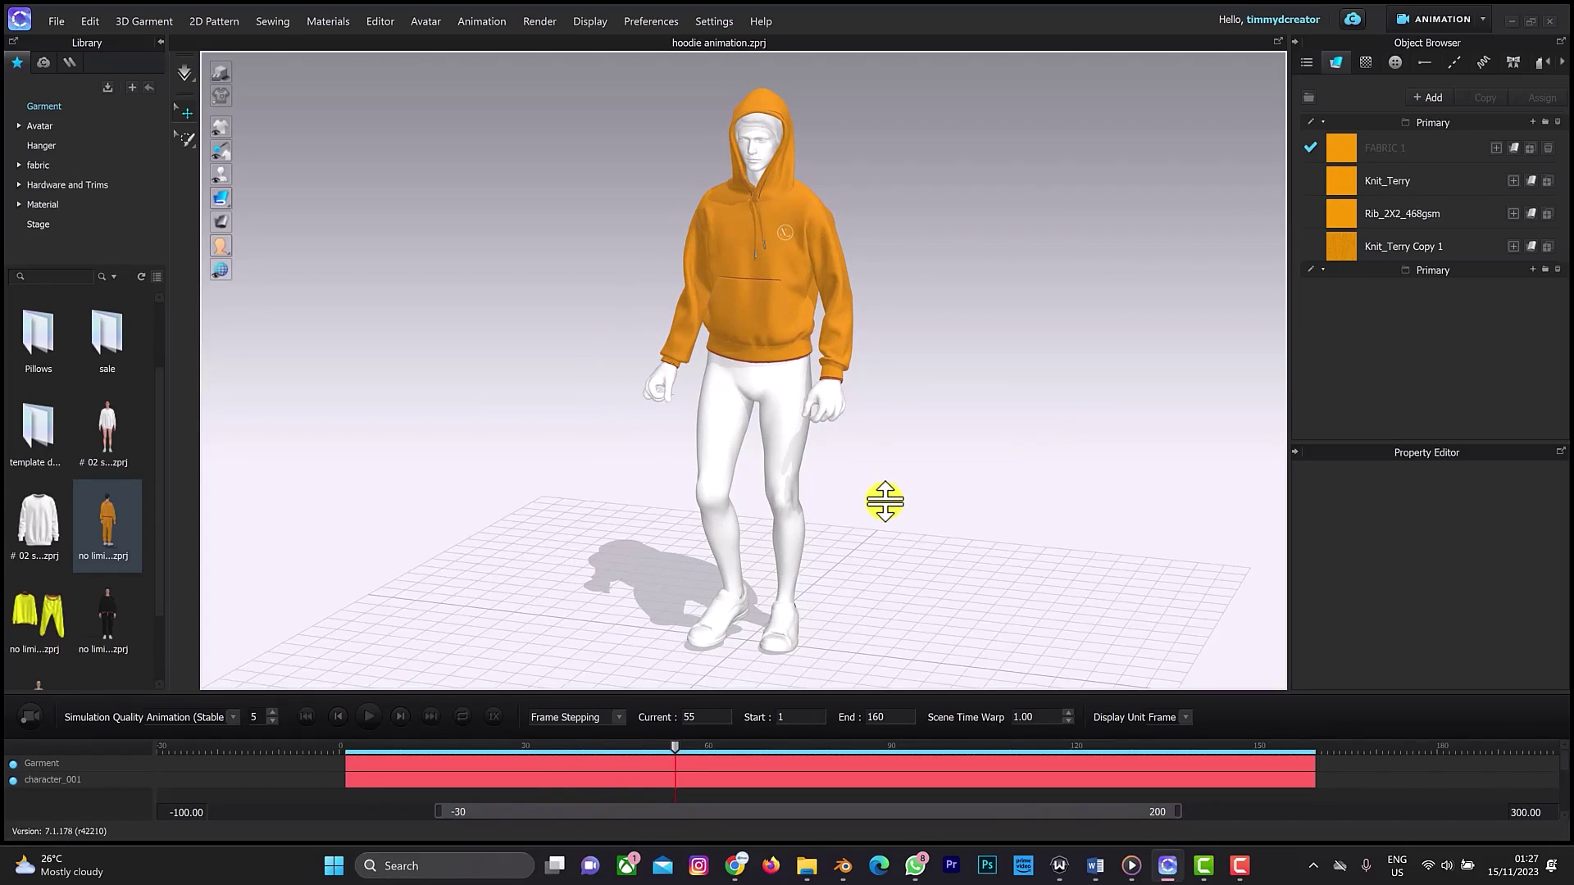
key(shift+a)
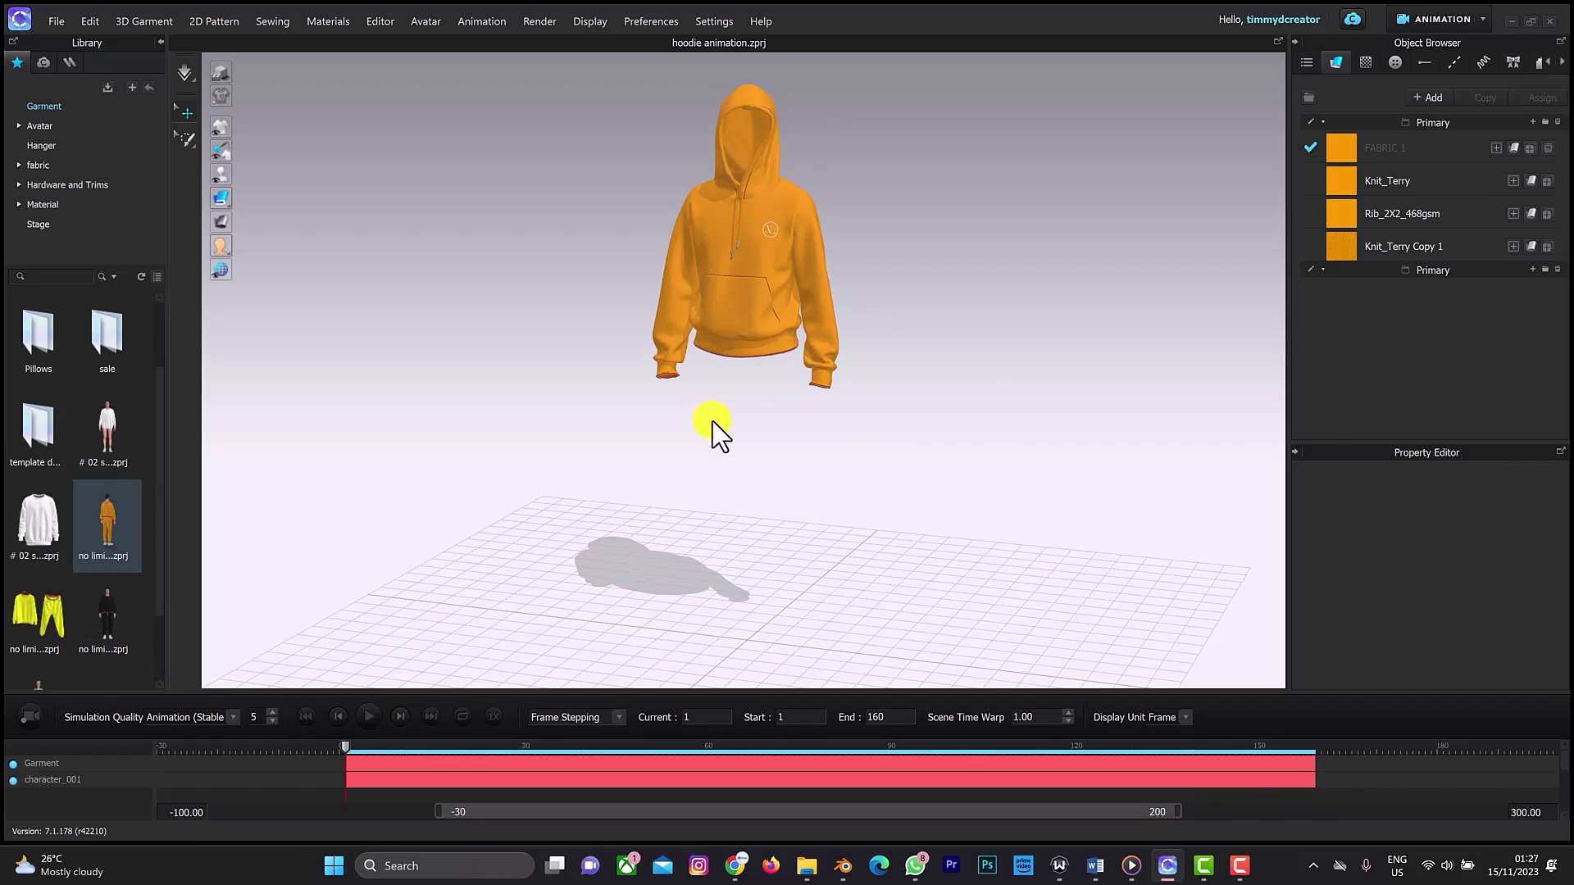
right_drag(702, 379, 885, 263)
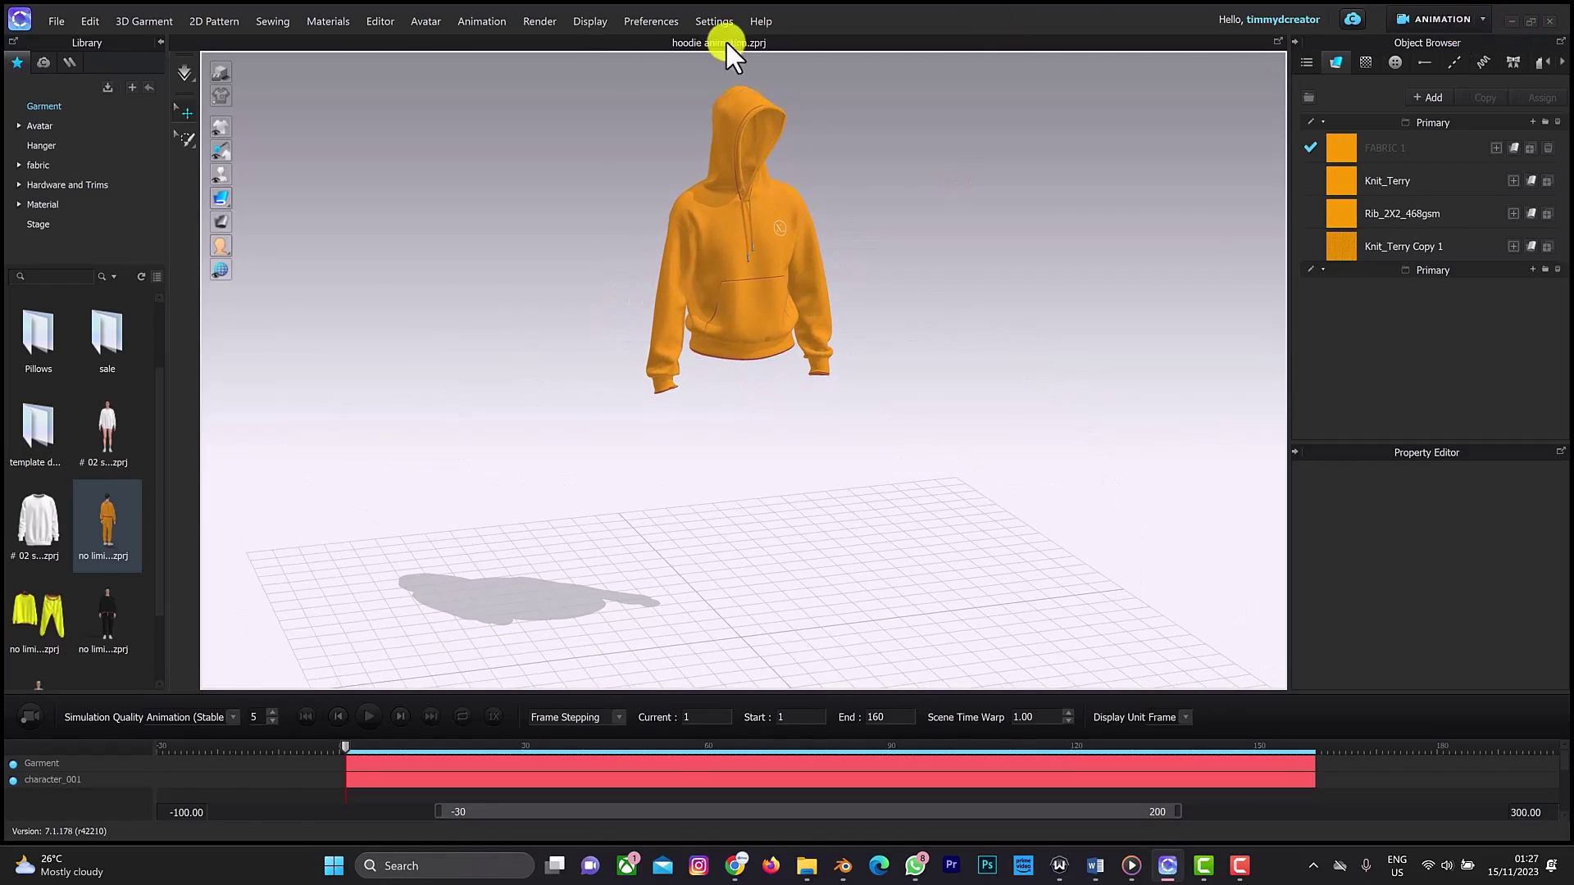
Step: Switch the workspace back to Simulation mode and open the Render window
click(1432, 22)
click(1430, 82)
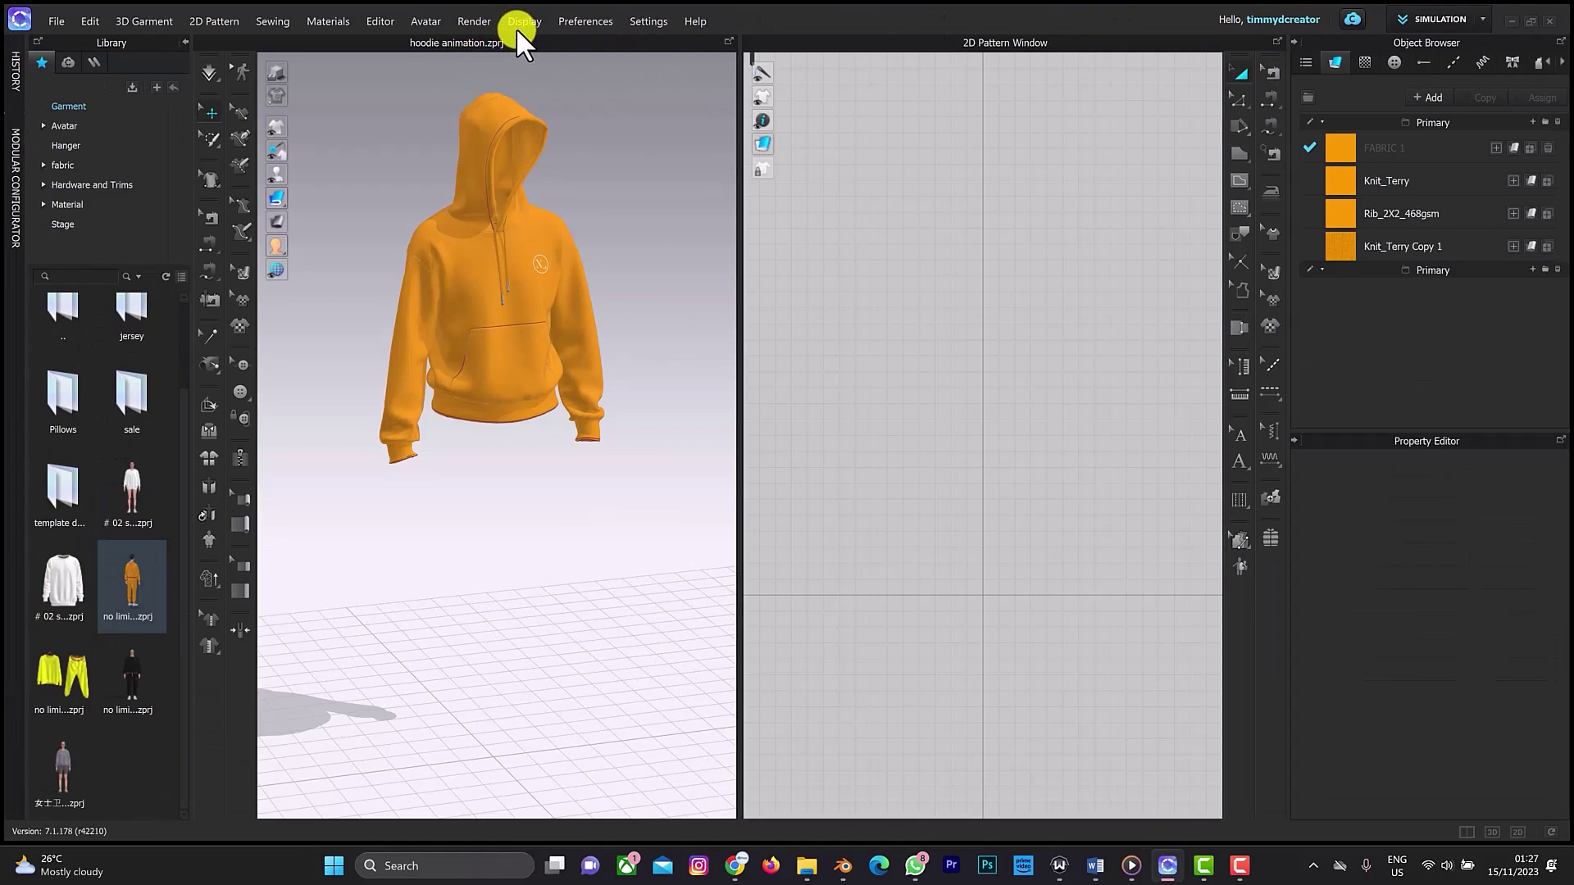
click(475, 23)
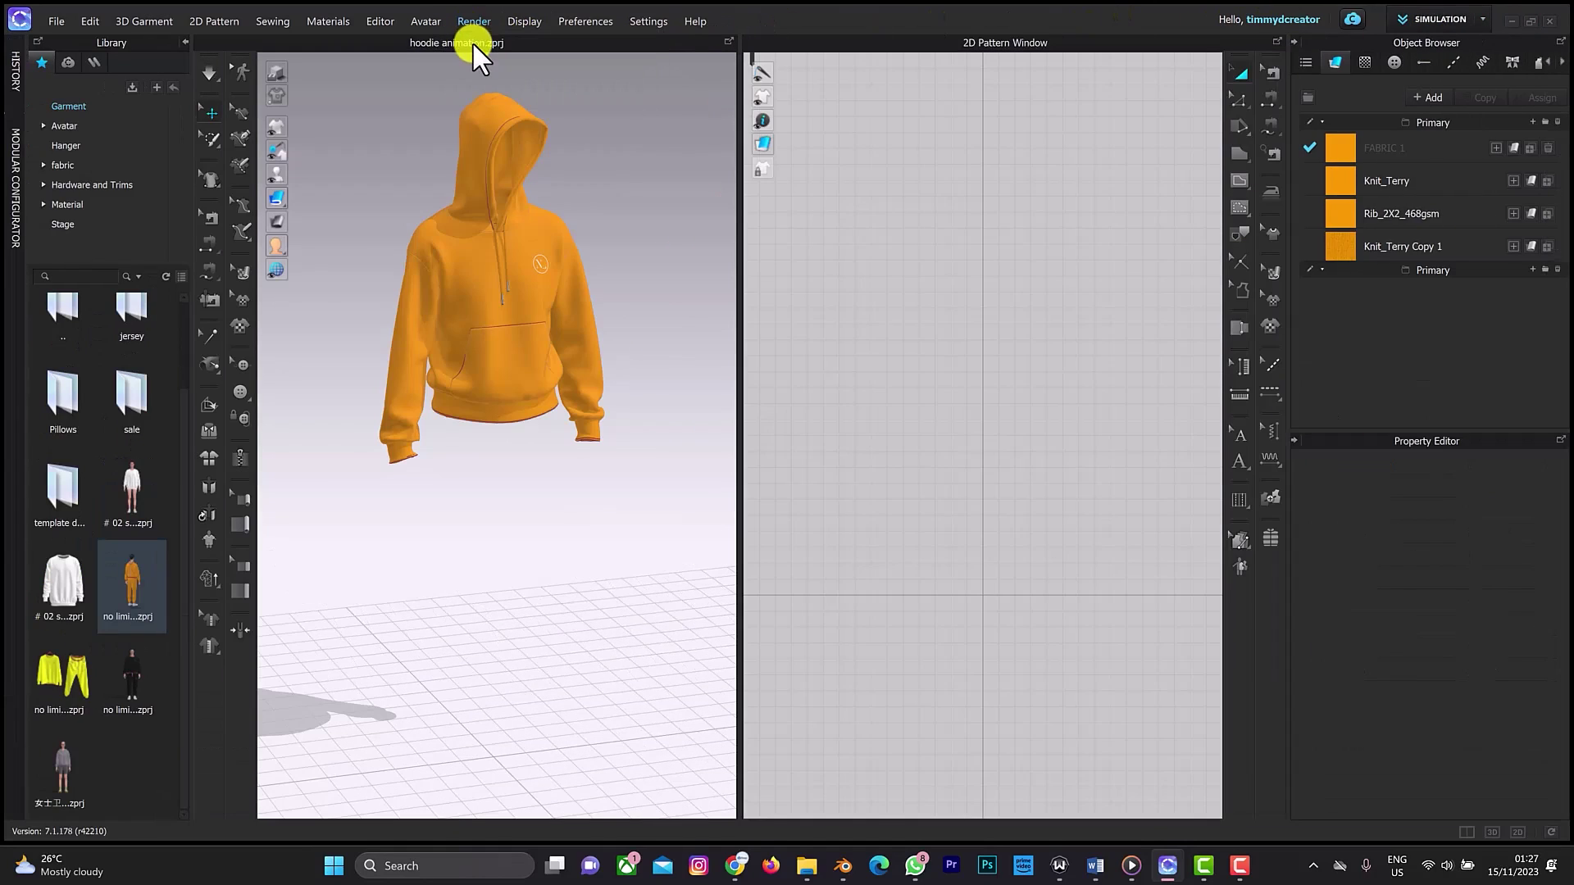
click(472, 47)
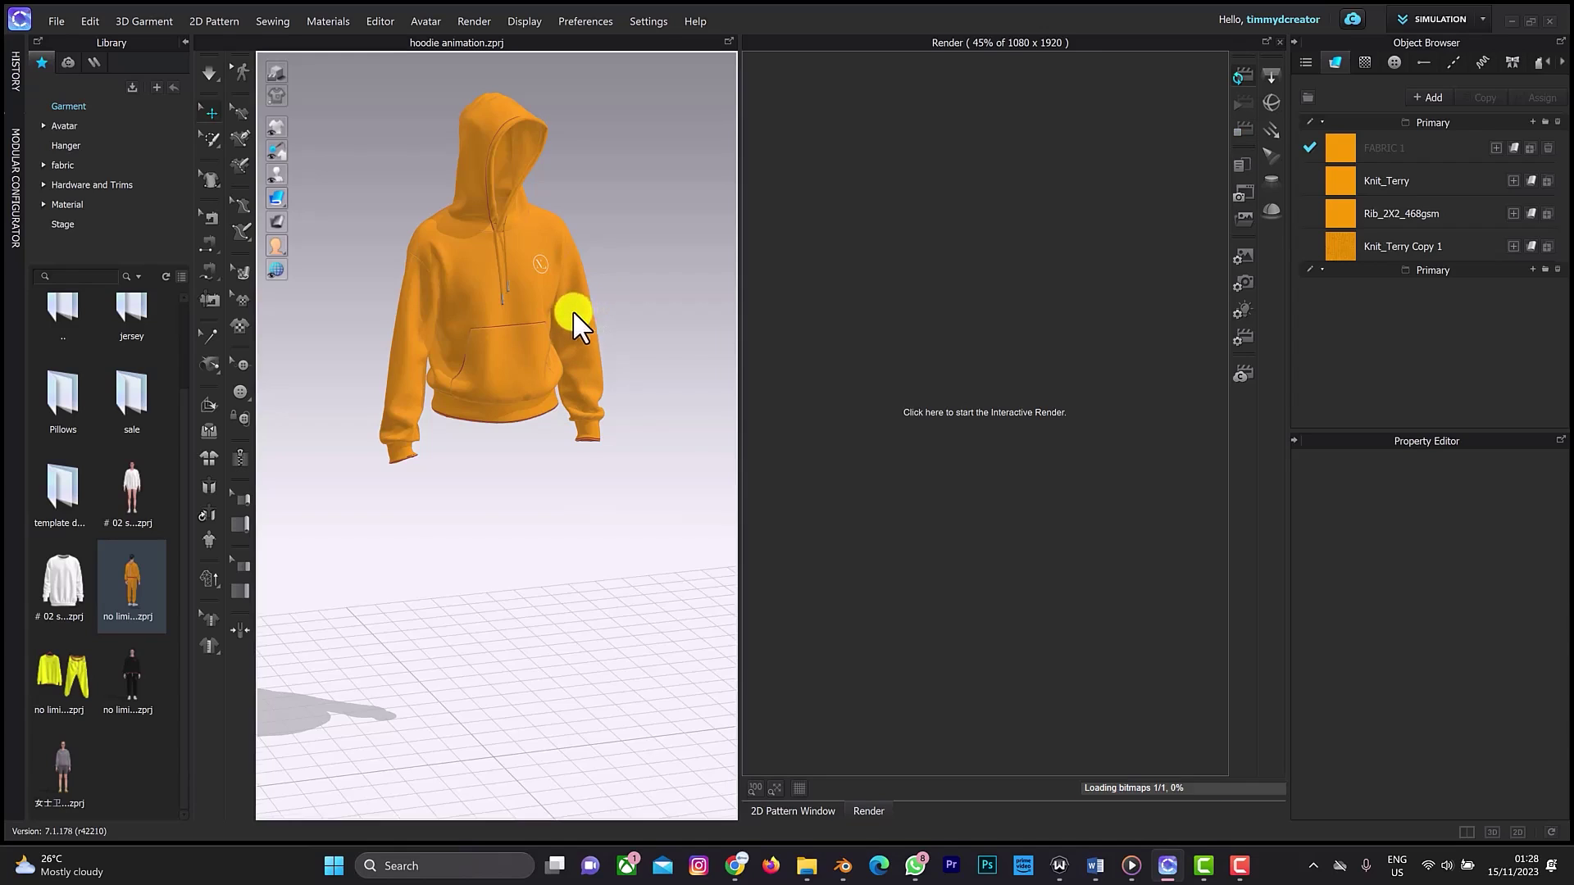
Step: Face the hoodie toward the front in the interactive render and set the render image height to 1080 pixels
right_drag(580, 312, 559, 312)
middle_drag(555, 282, 583, 373)
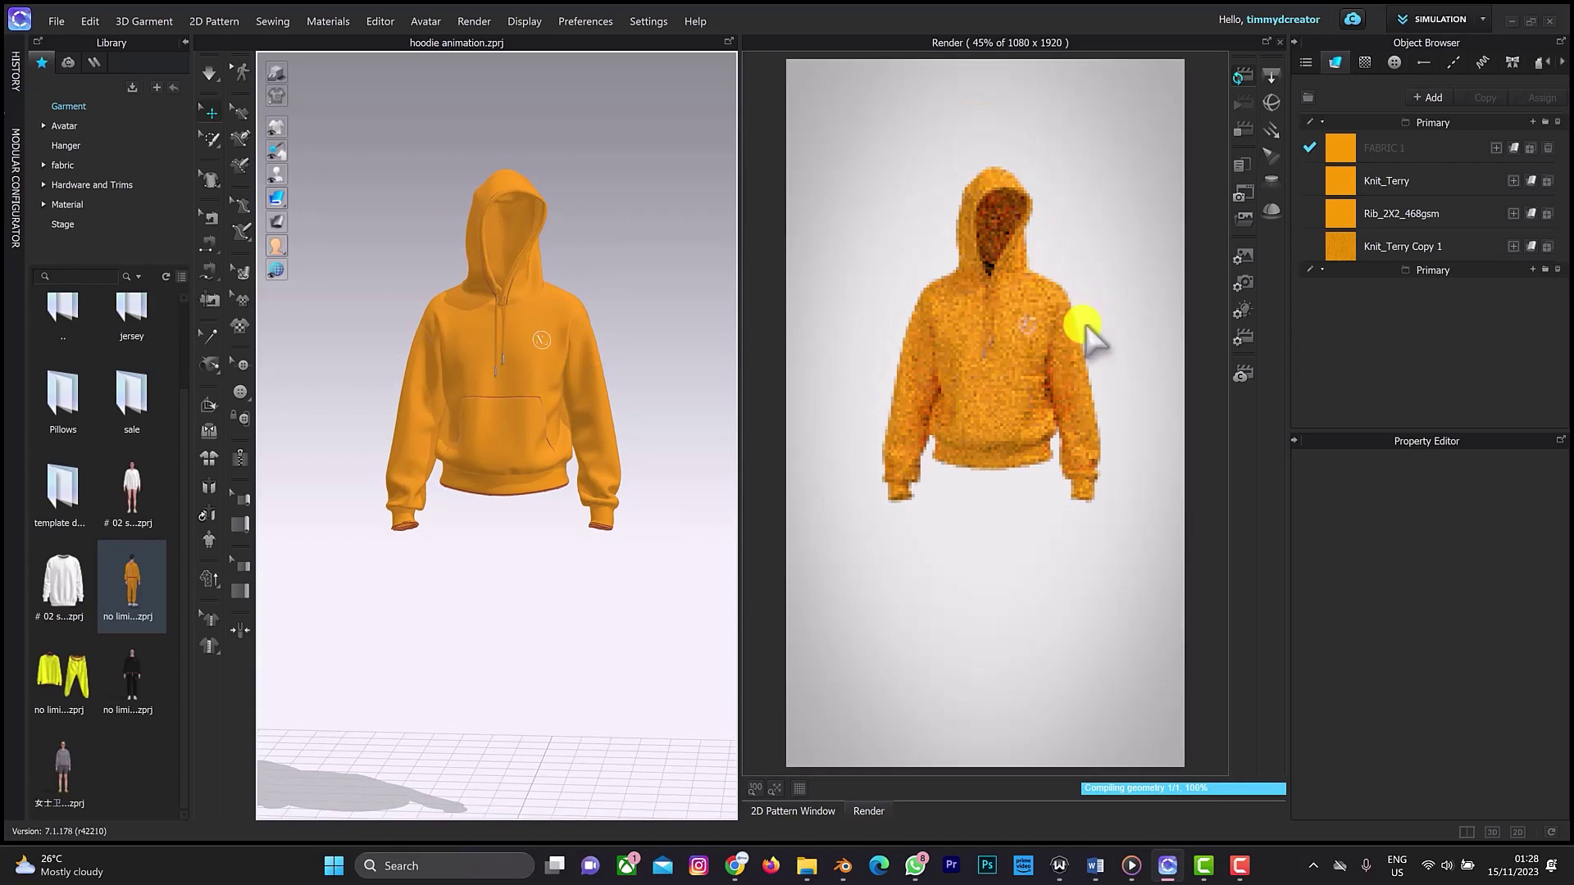
click(1243, 257)
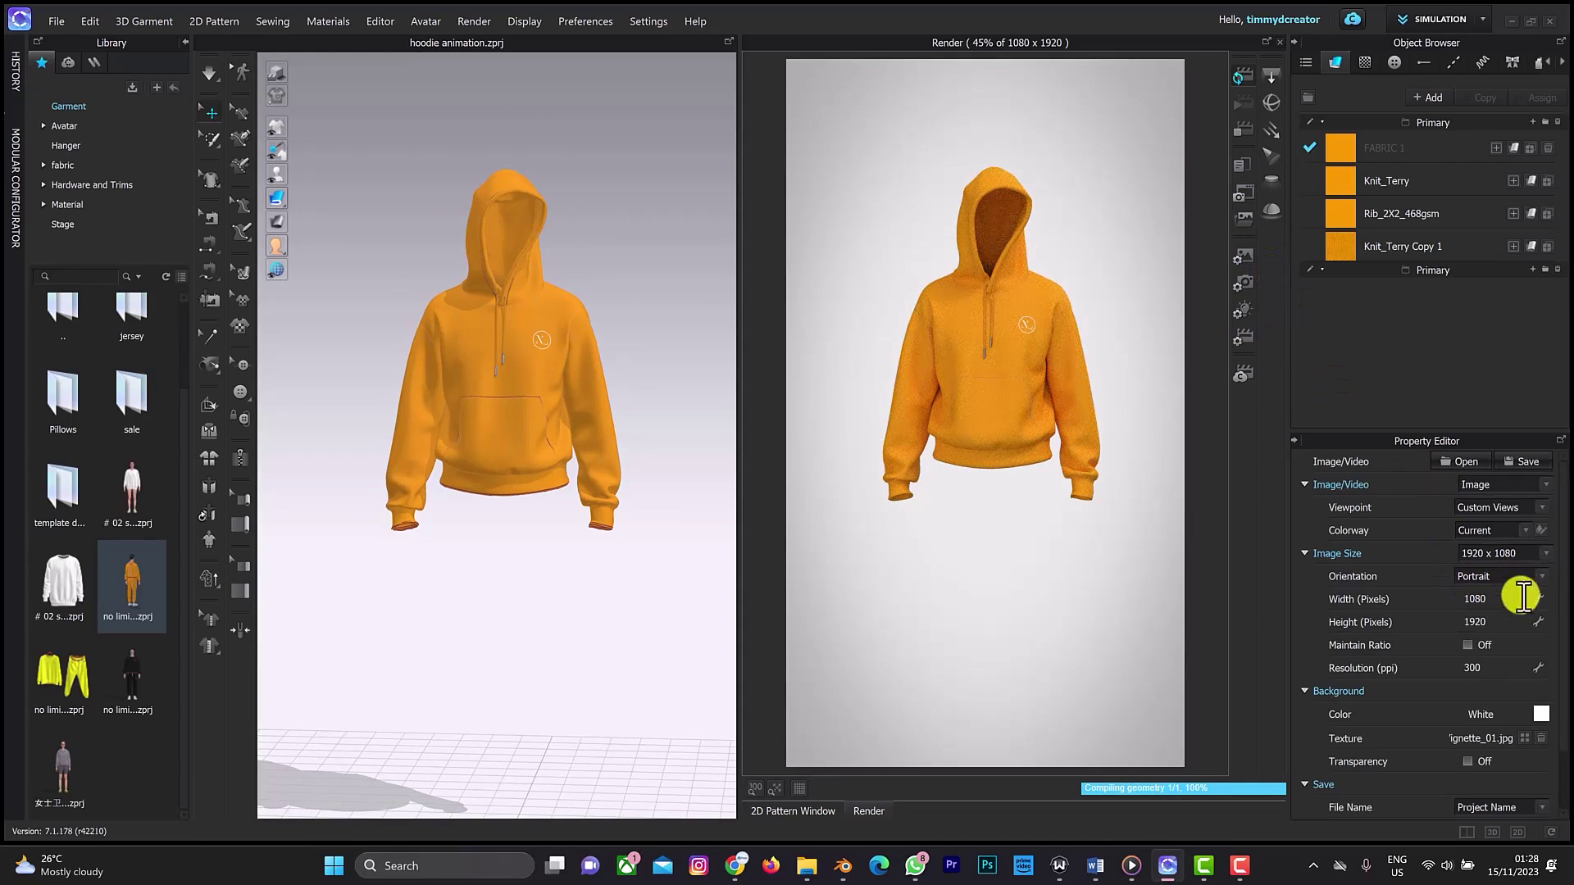
click(1483, 600)
click(1487, 622)
click(1488, 622)
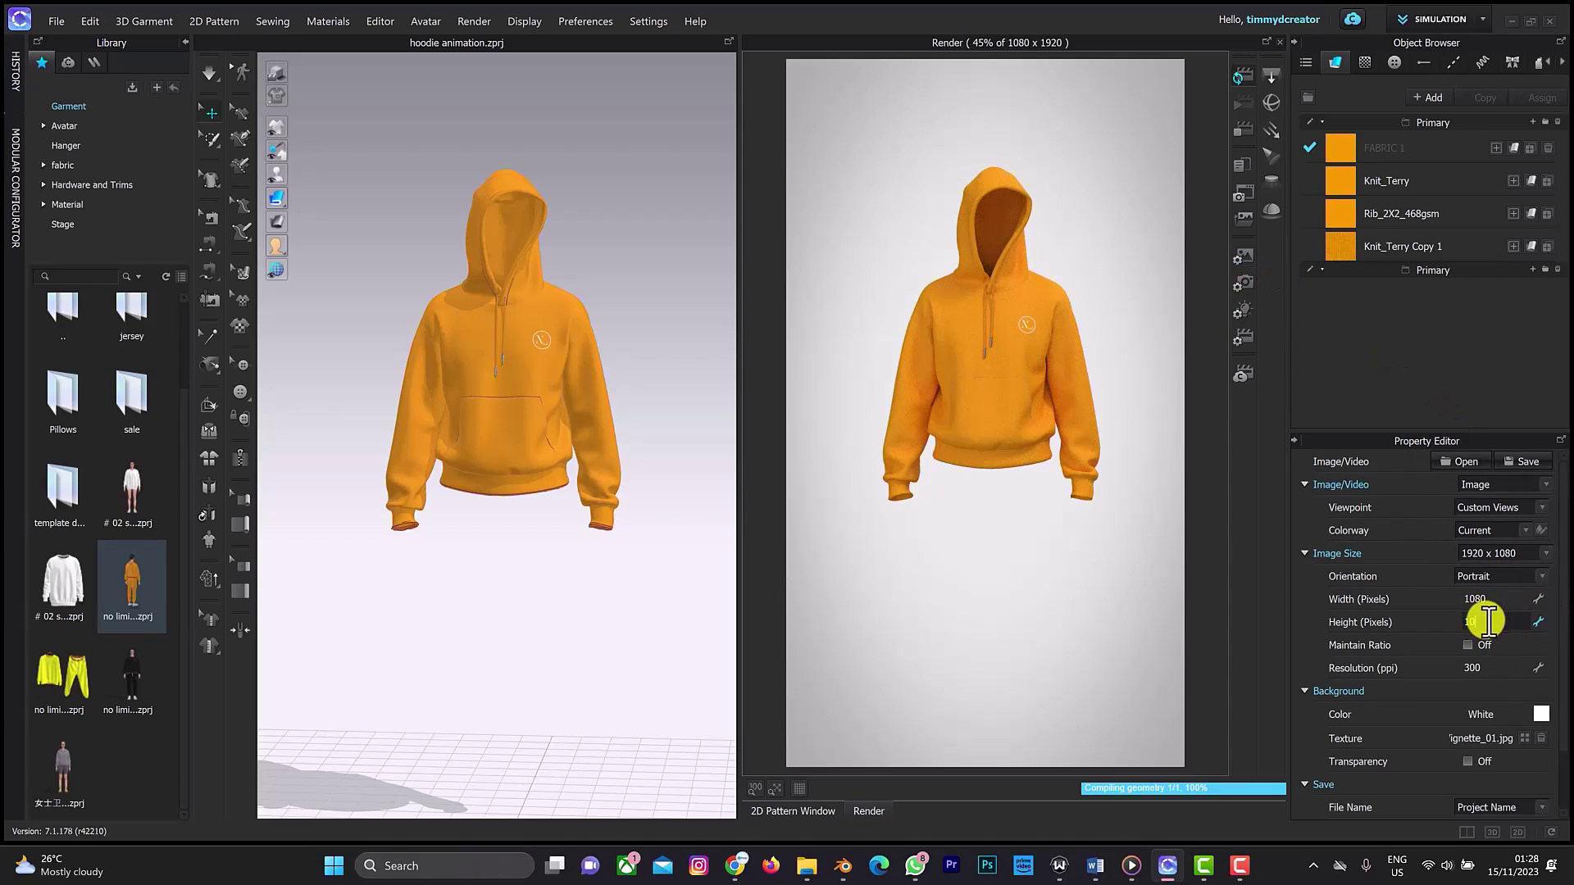
key(Return)
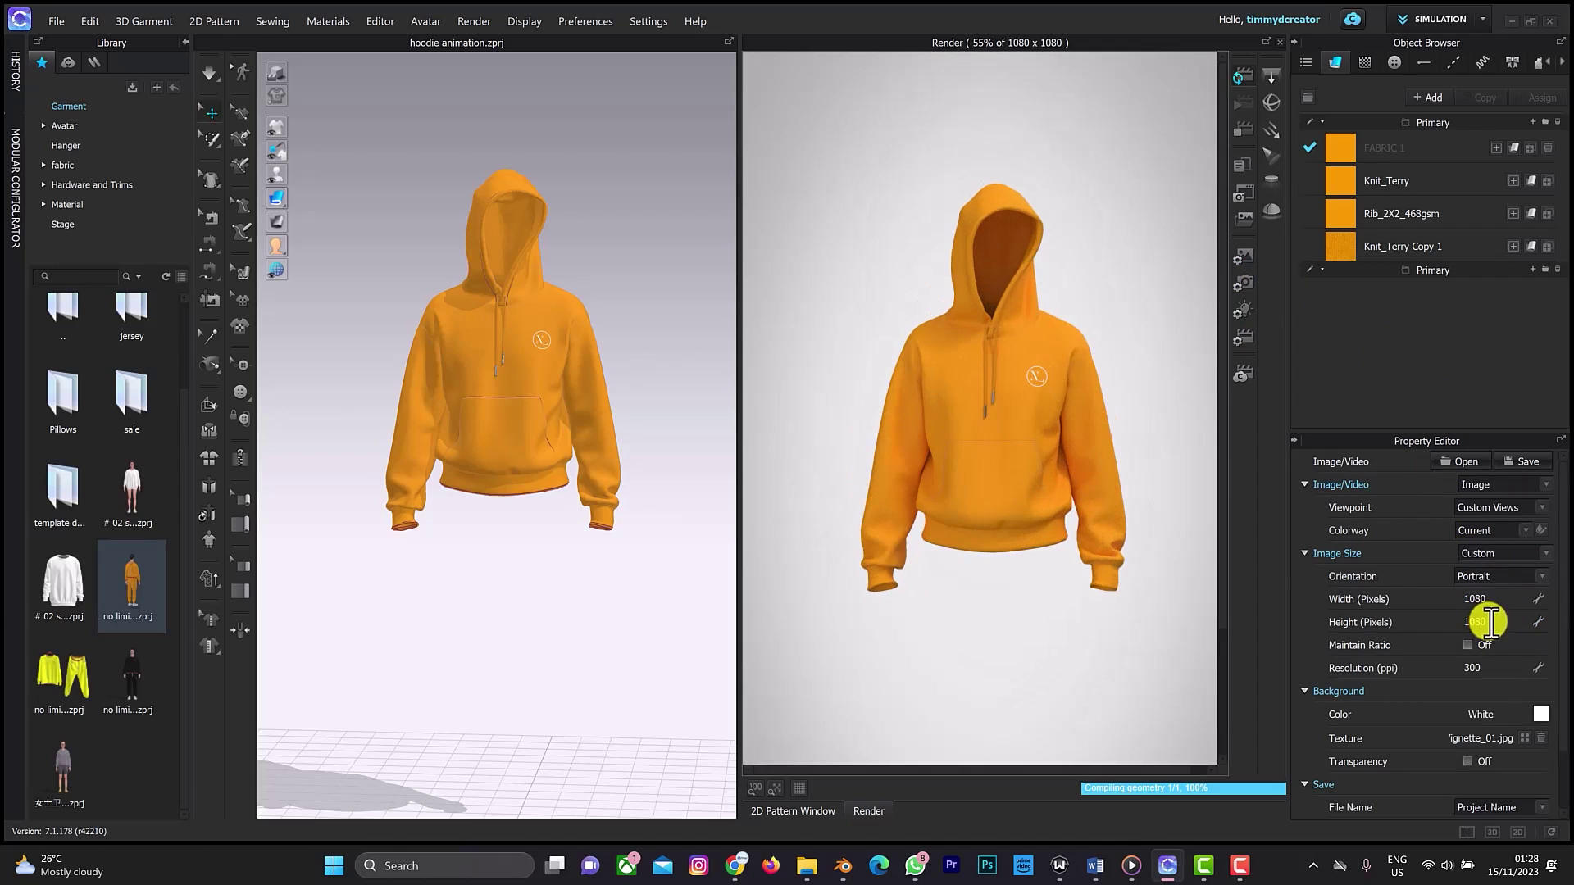
Step: Frame the hoodie larger and centred in the square render, and set the Image/Video output type to Animation
scroll(1020, 405, up, 5)
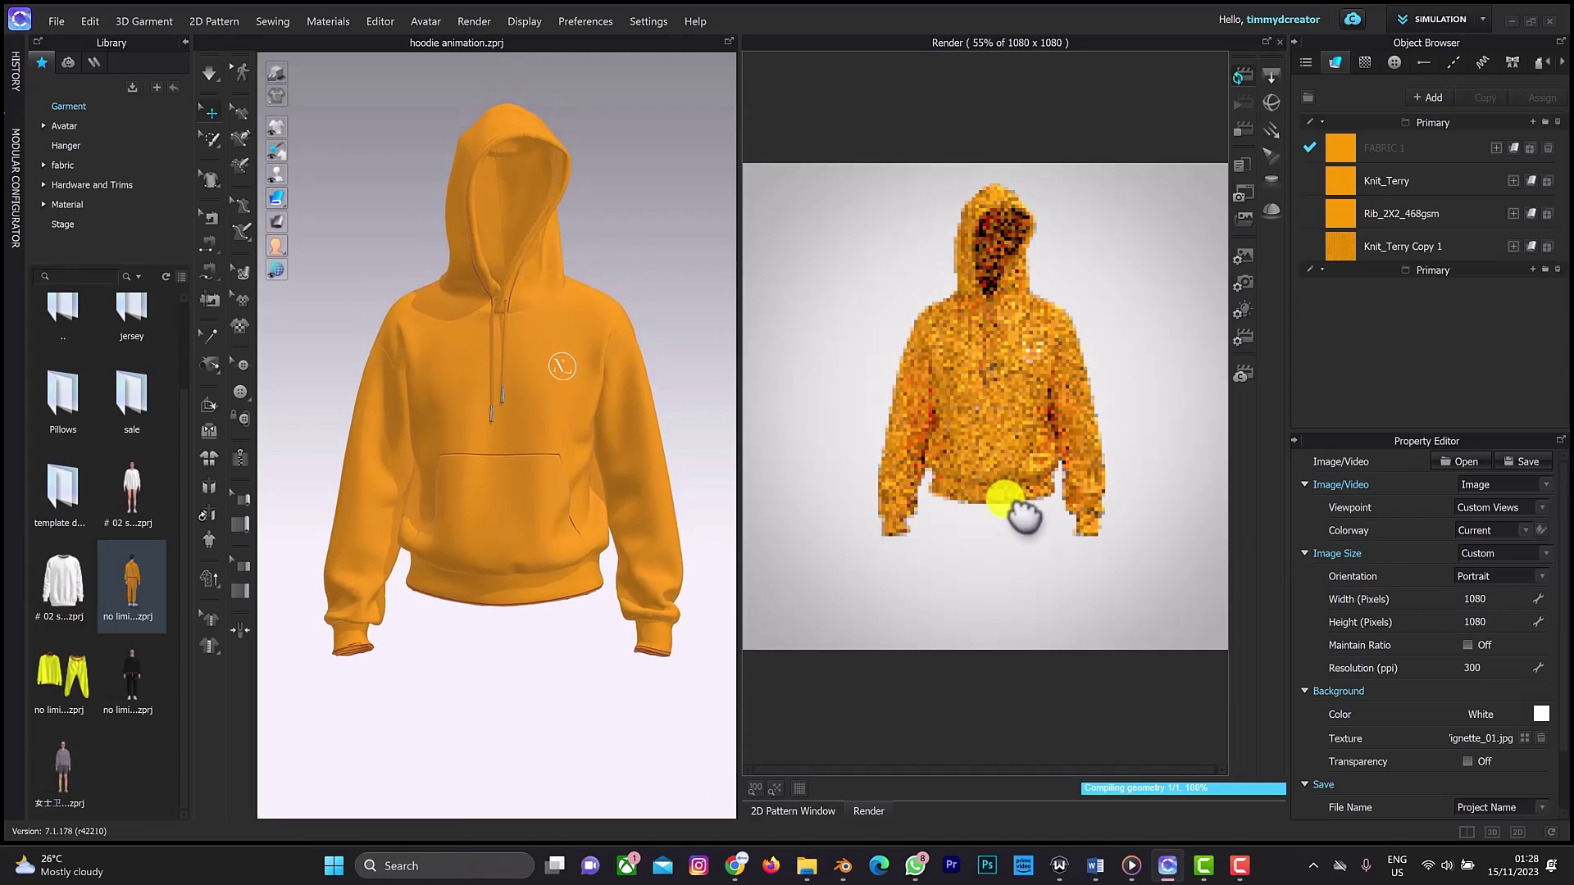
scroll(1028, 422, up, 3)
middle_drag(1031, 430, 1017, 462)
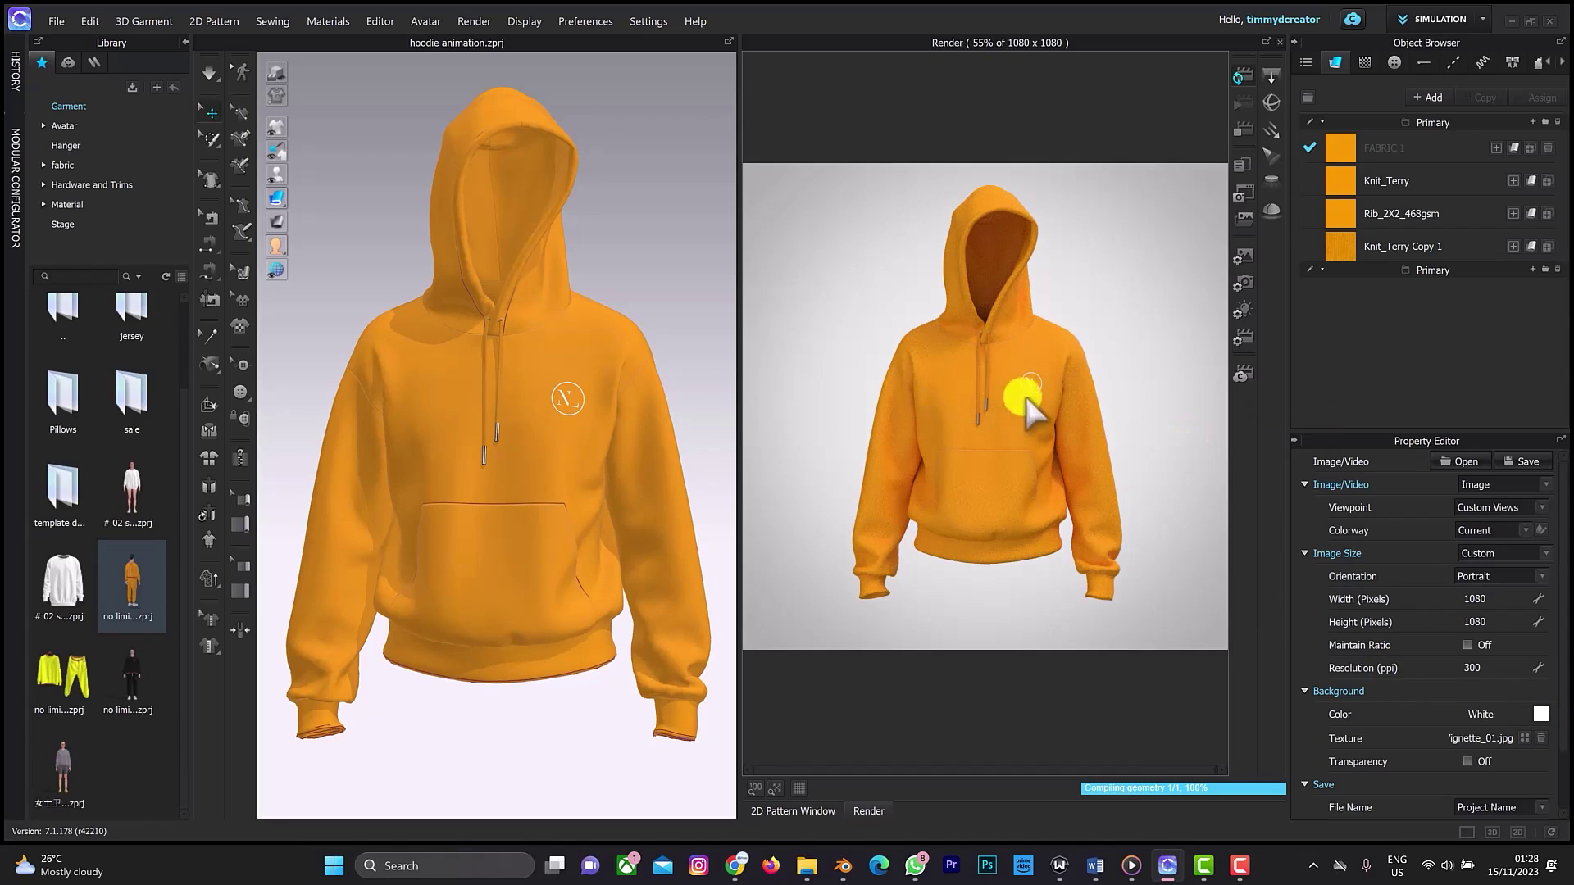
click(1546, 488)
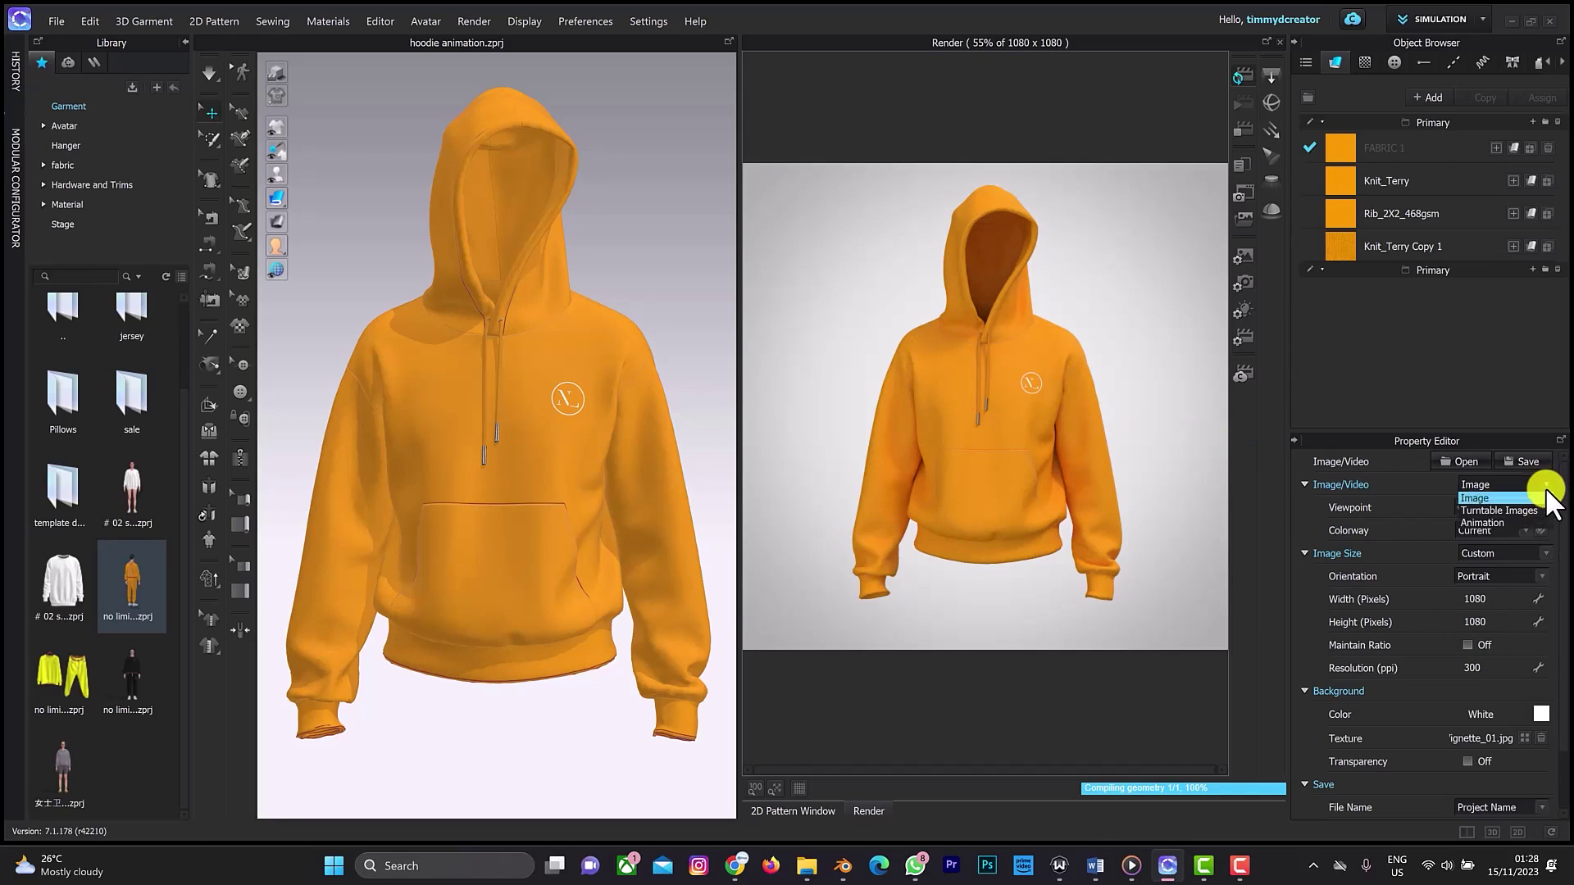
click(1516, 520)
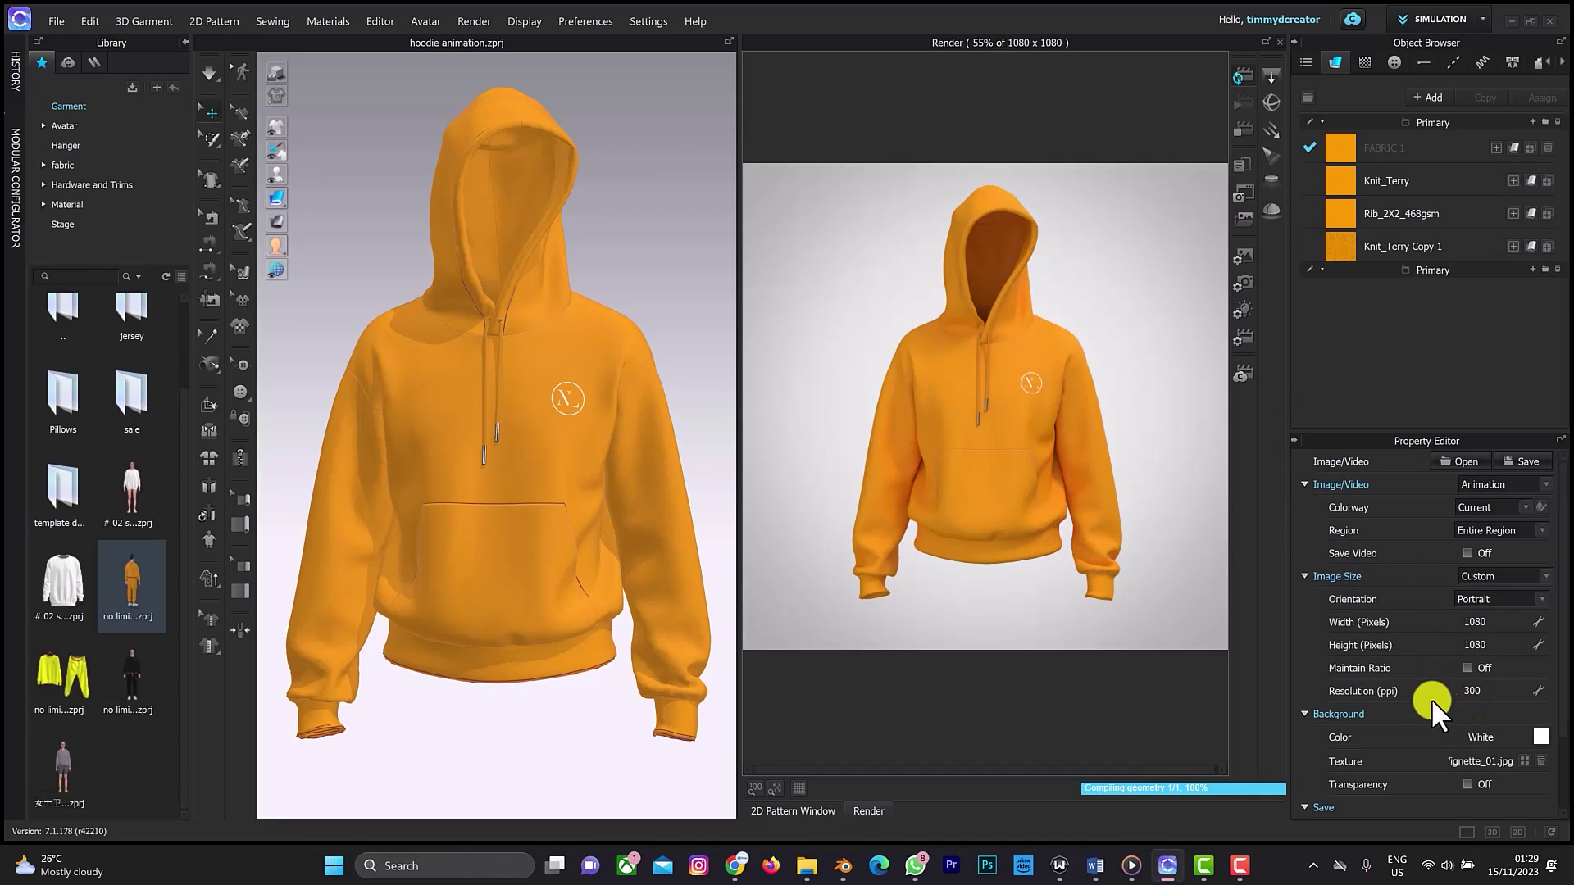
Step: Check the save folder of the rendered frames and open the render's light properties
scroll(1434, 661, down, 2)
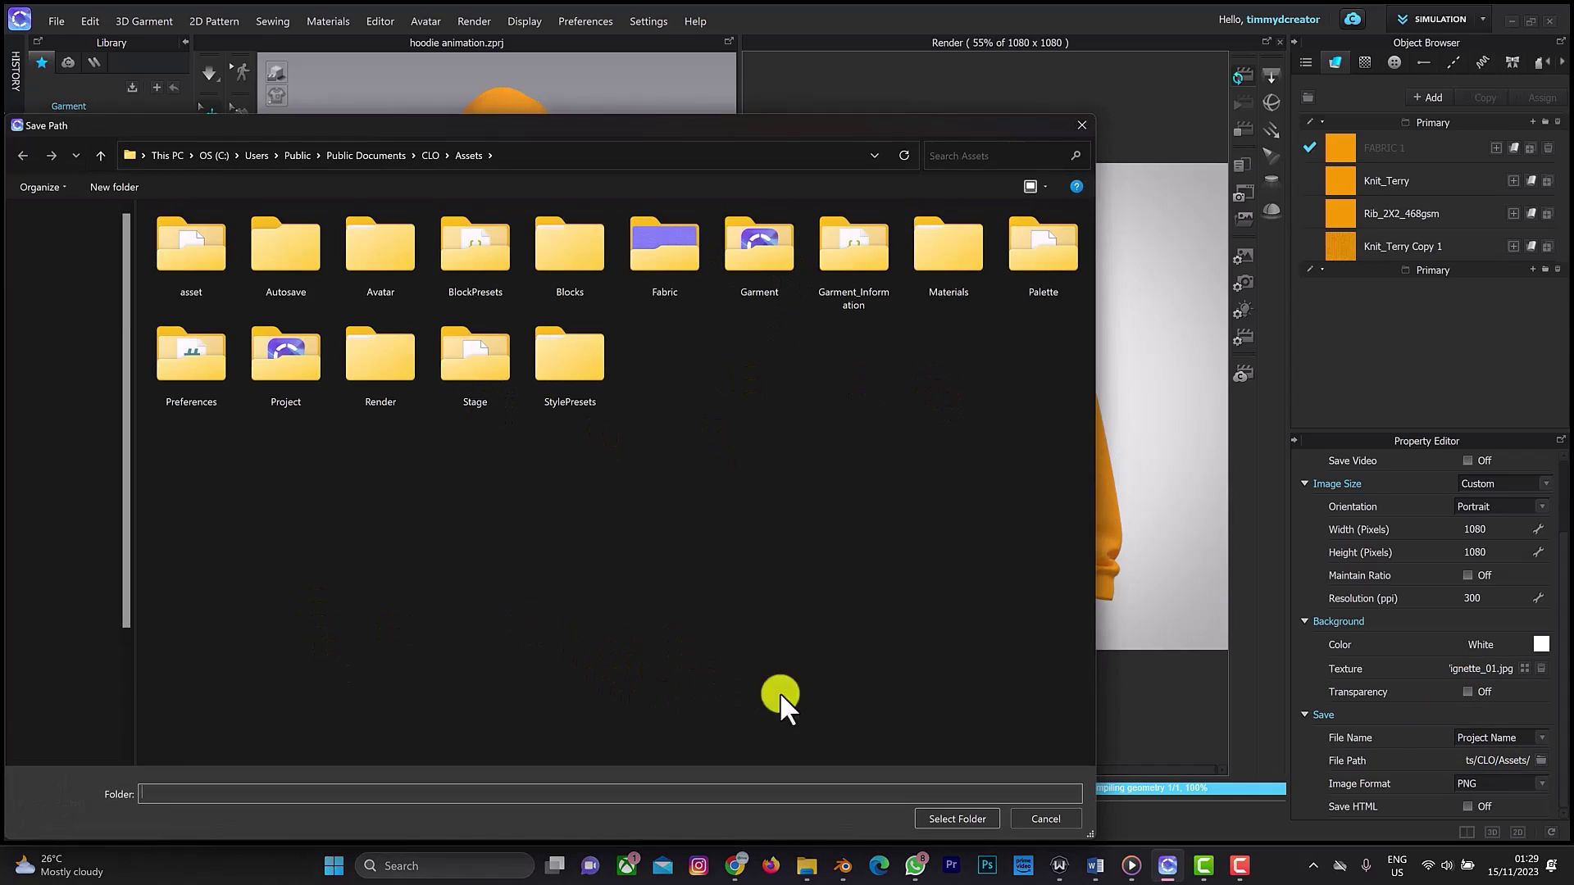
click(1082, 125)
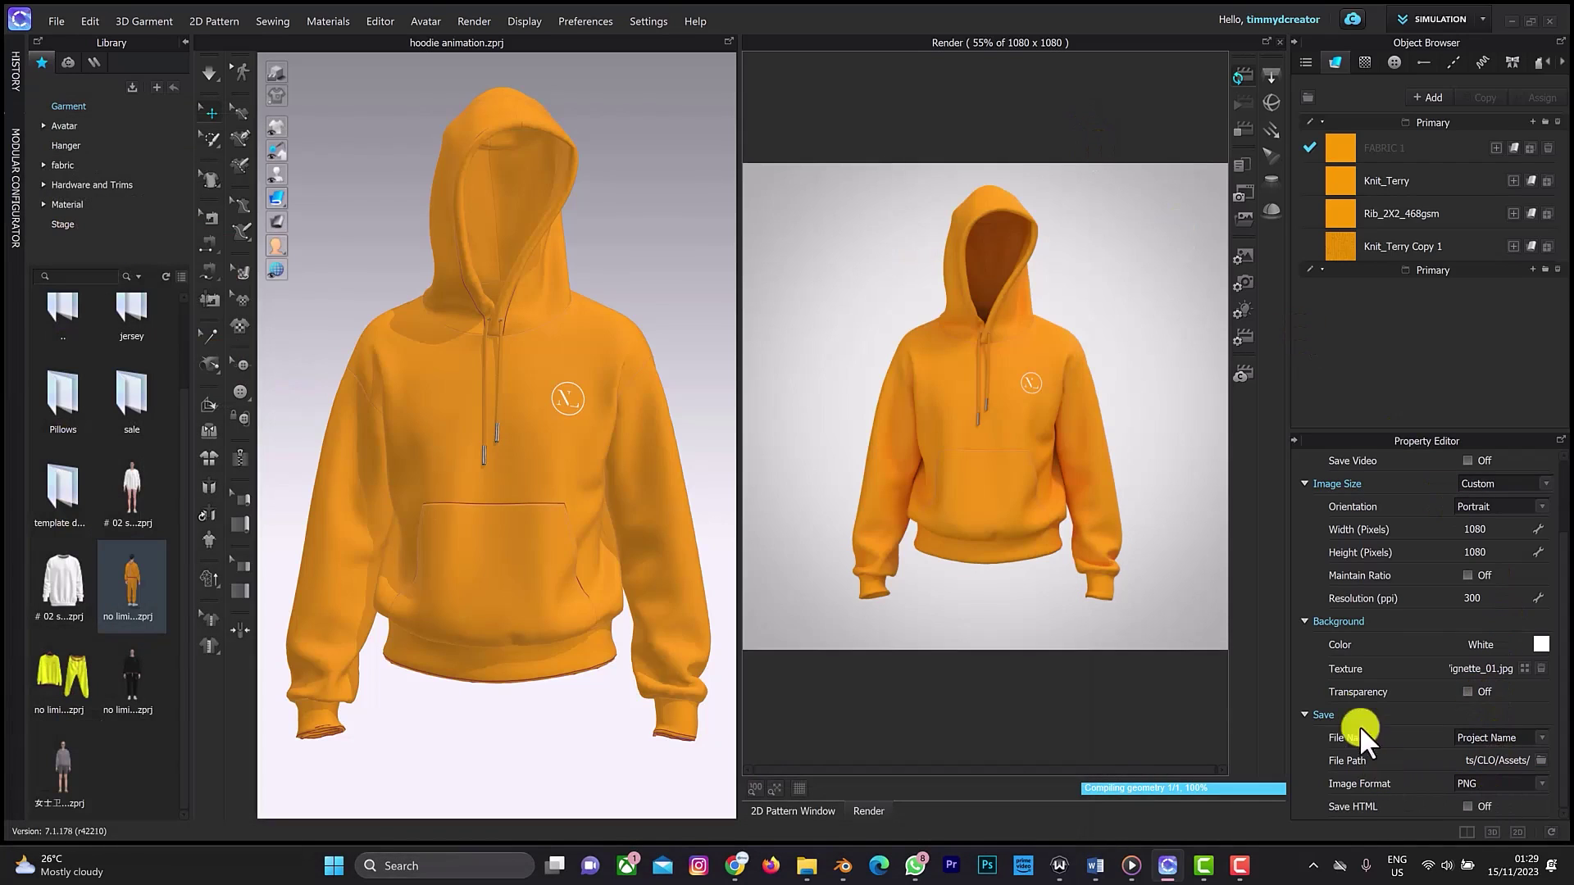
click(1244, 310)
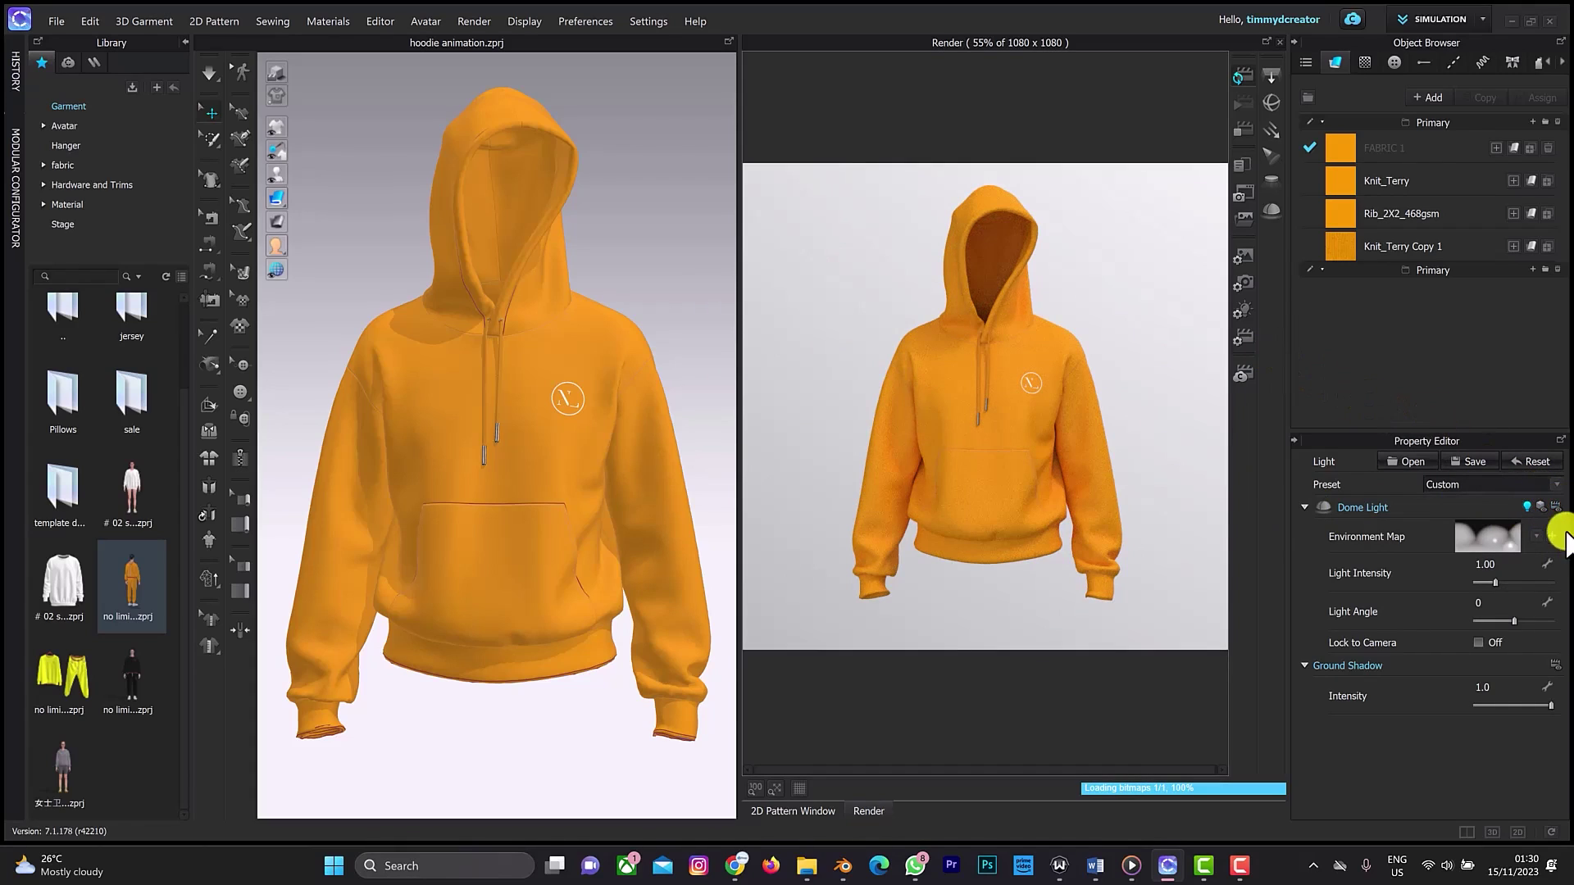
Step: Try a black background colour and the background transparency option for the animation render
click(1245, 261)
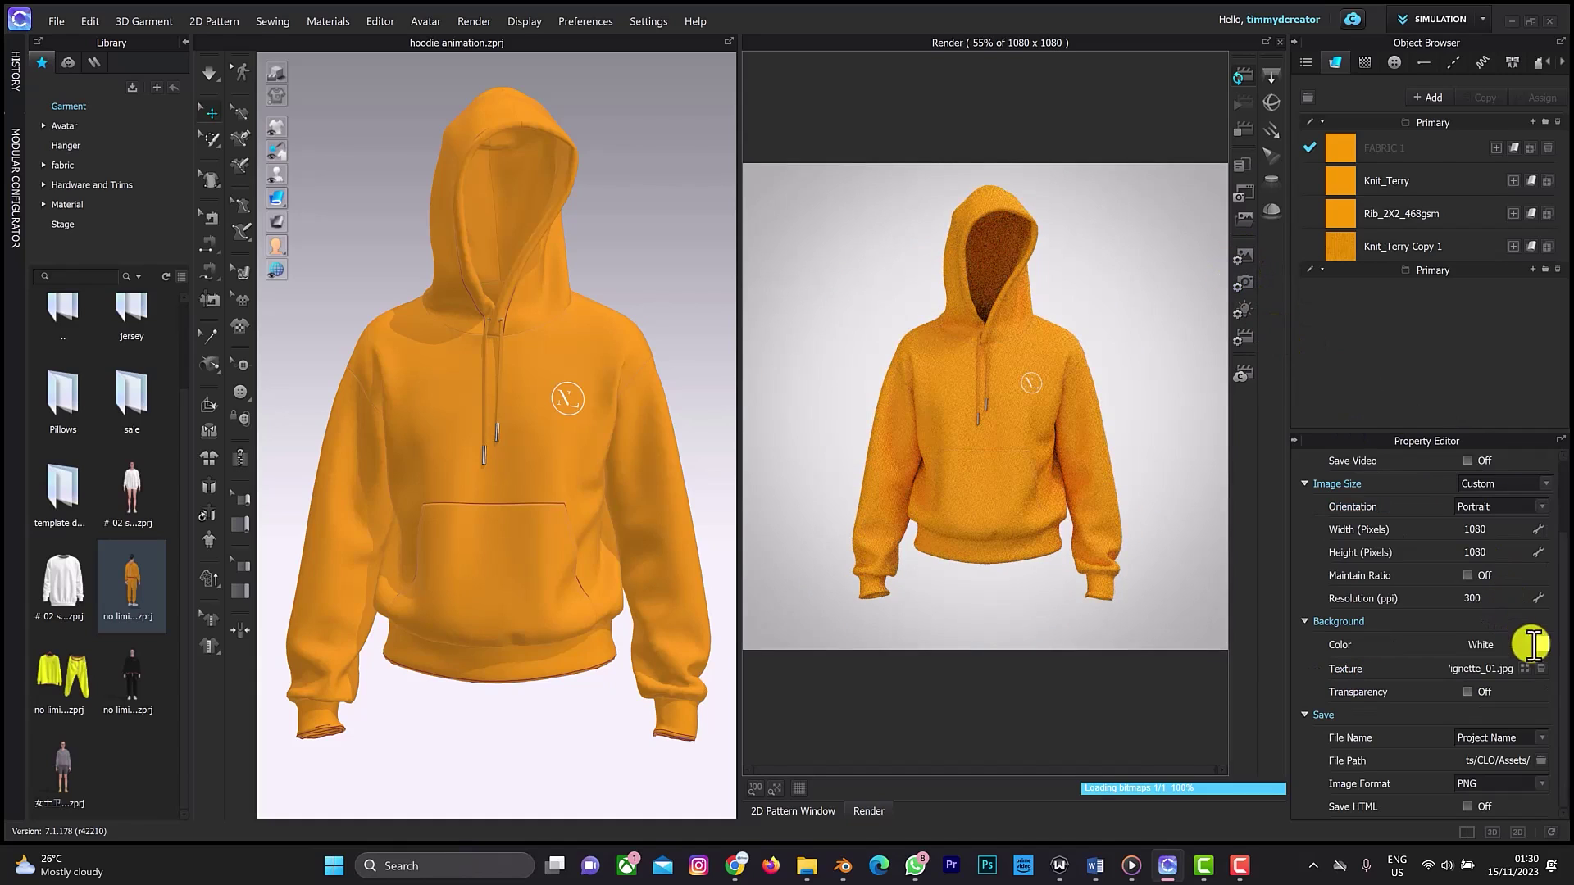
click(1536, 645)
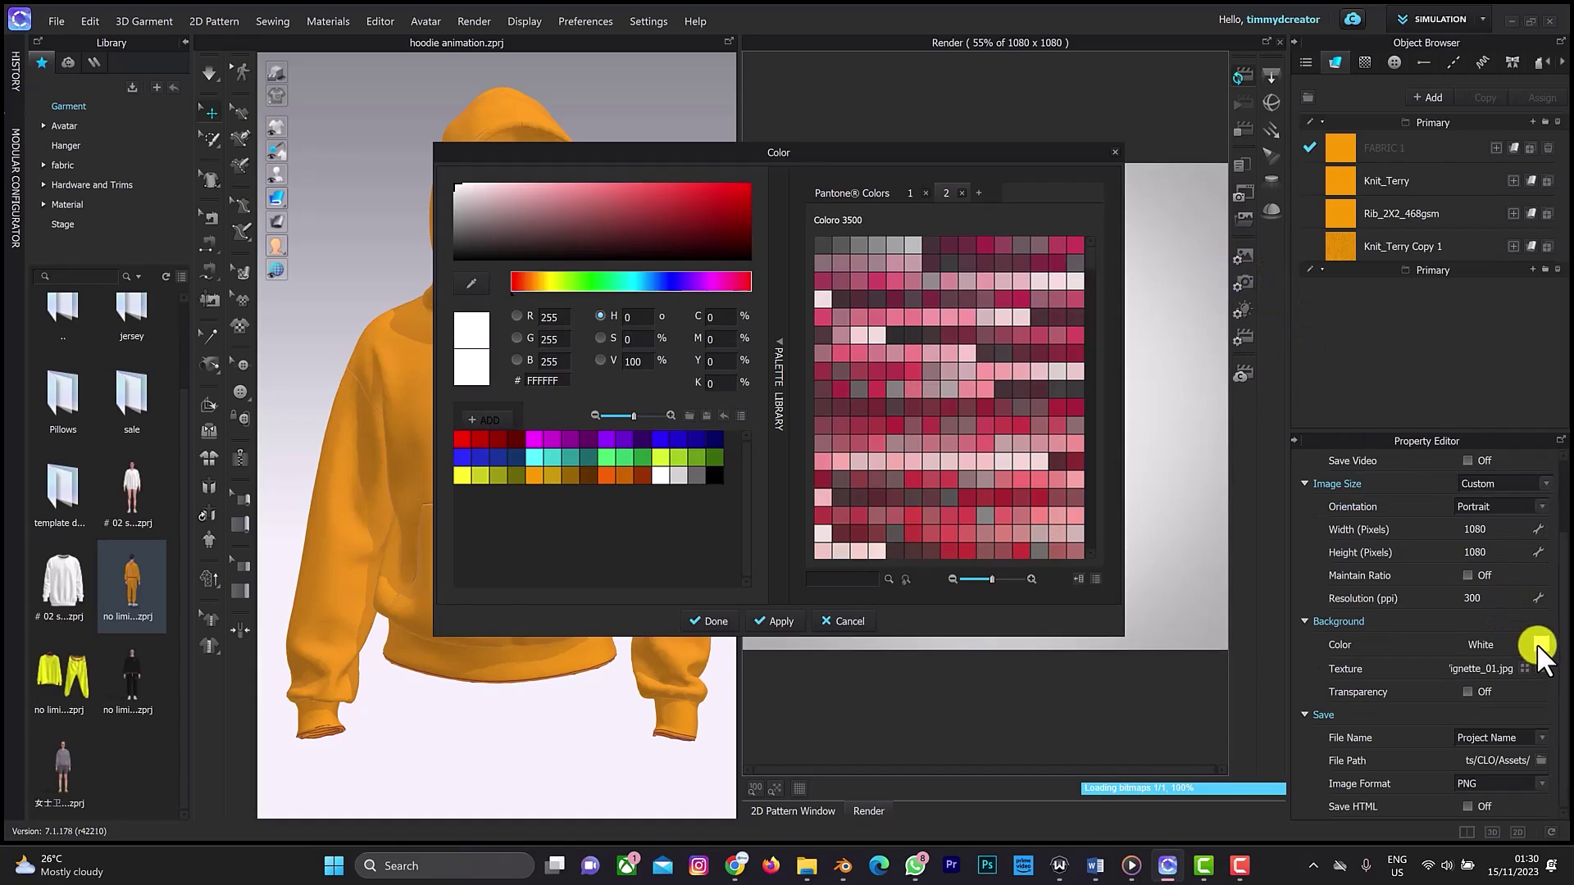
click(714, 475)
drag(1100, 147, 1012, 174)
mouse_move(903, 198)
mouse_down()
mouse_move(771, 217)
mouse_move(902, 219)
mouse_up()
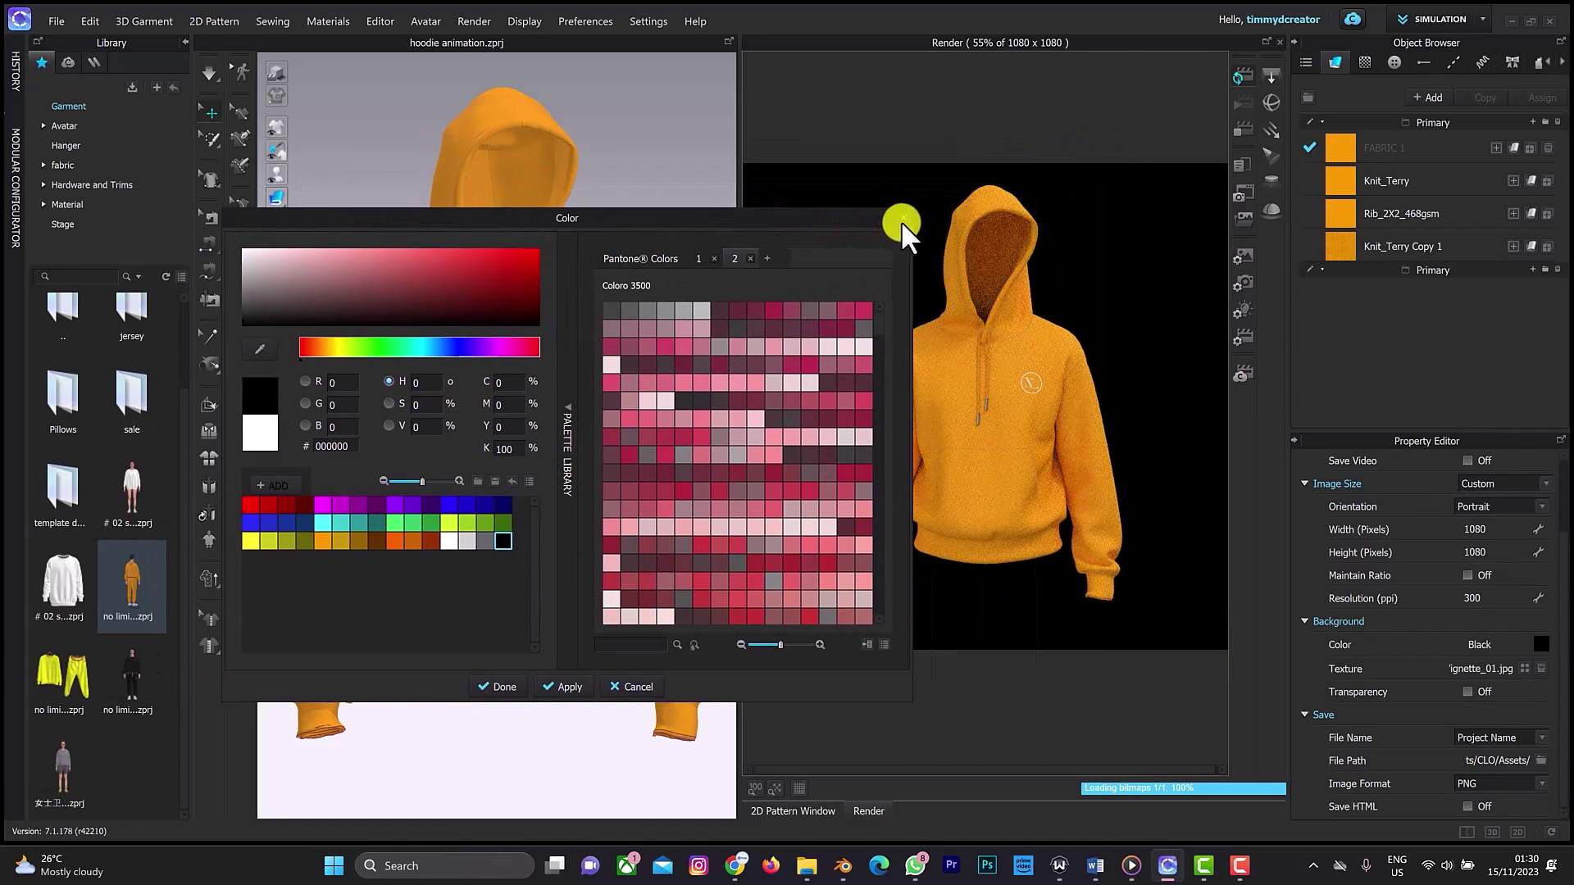
click(1467, 644)
click(1468, 693)
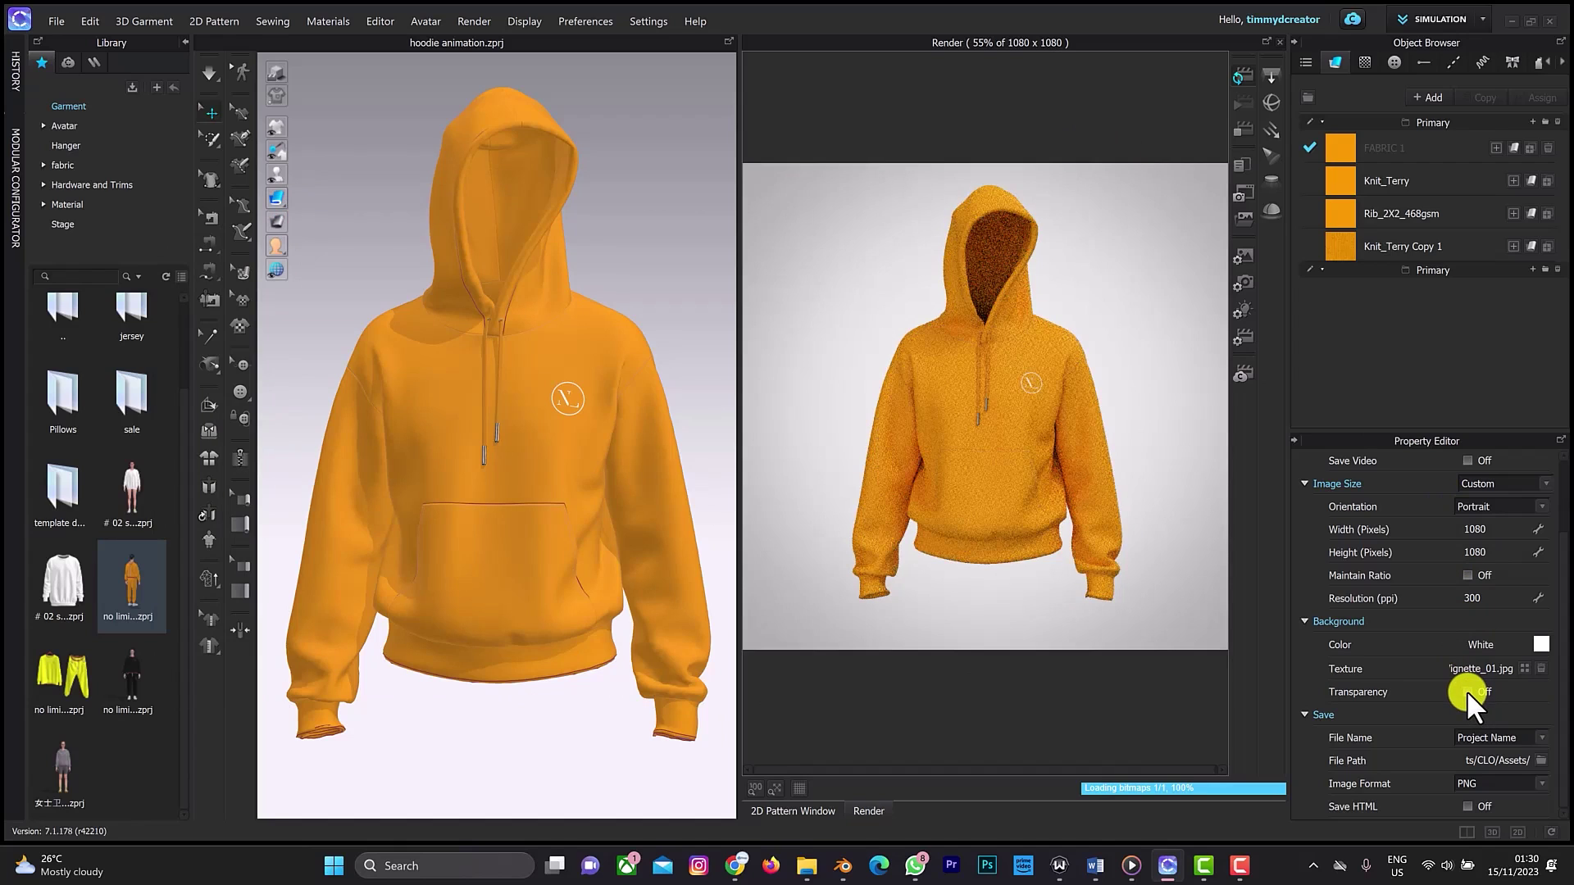
click(1467, 691)
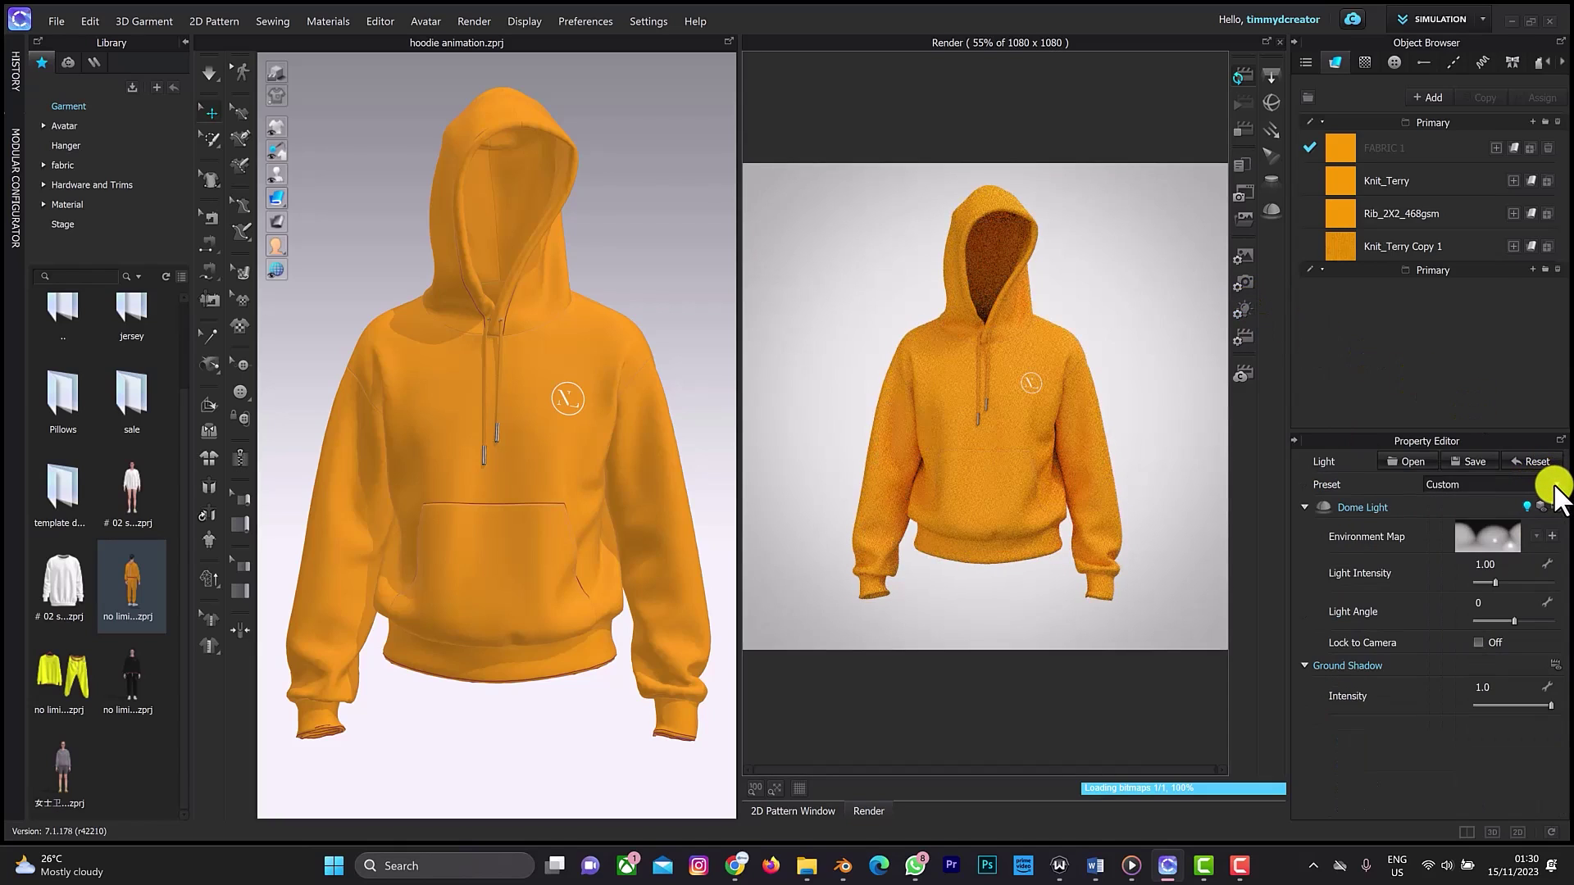
Step: Try the Light_2 preset as the render lighting and close its preview
click(1554, 485)
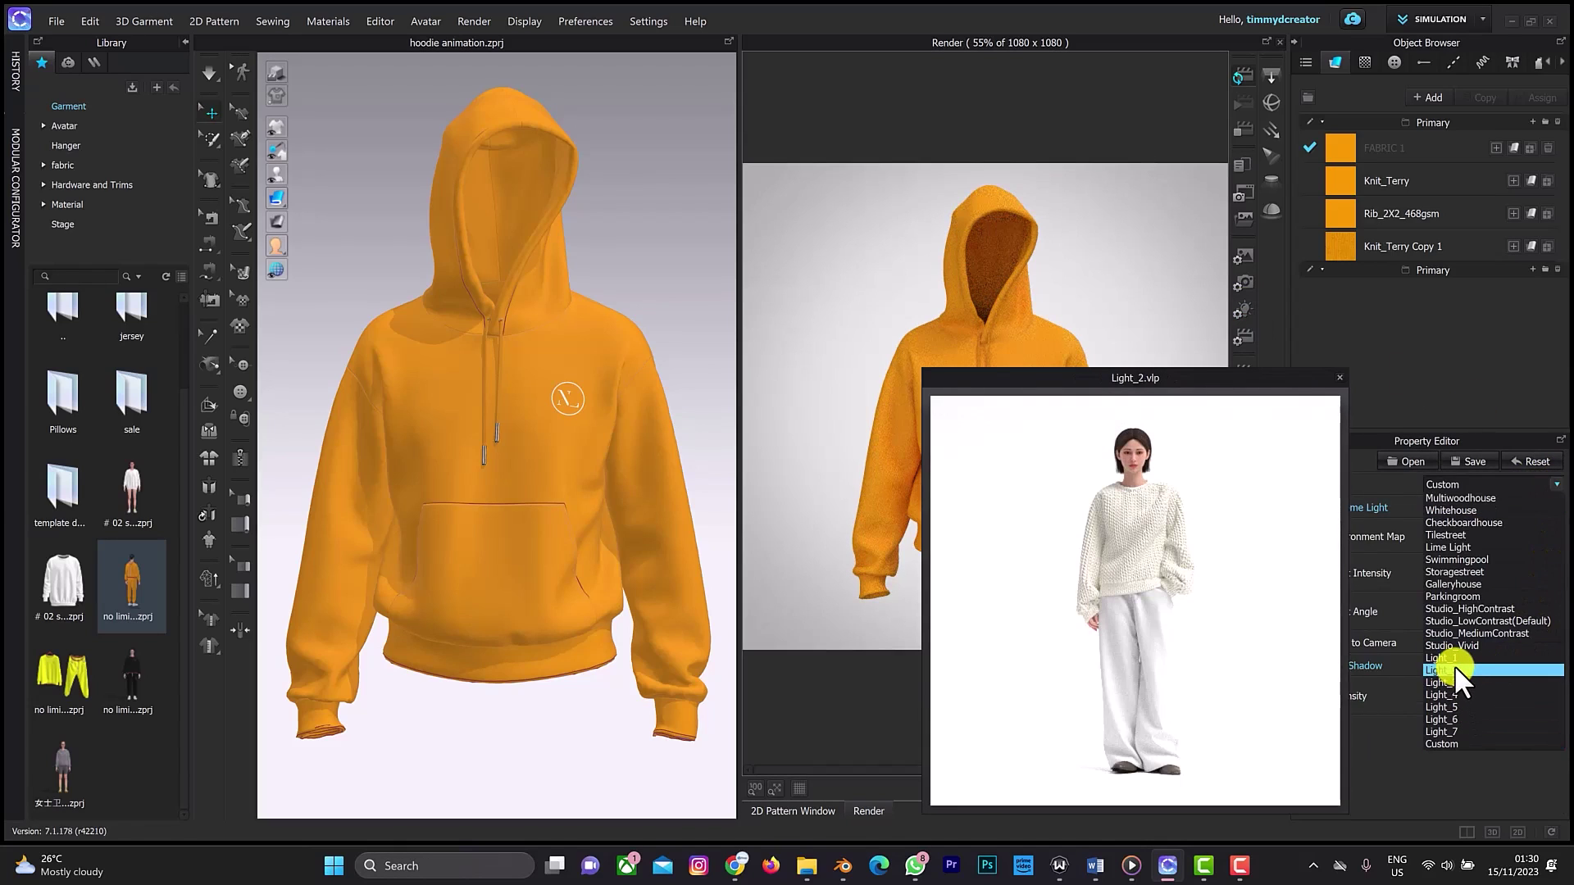
click(1453, 667)
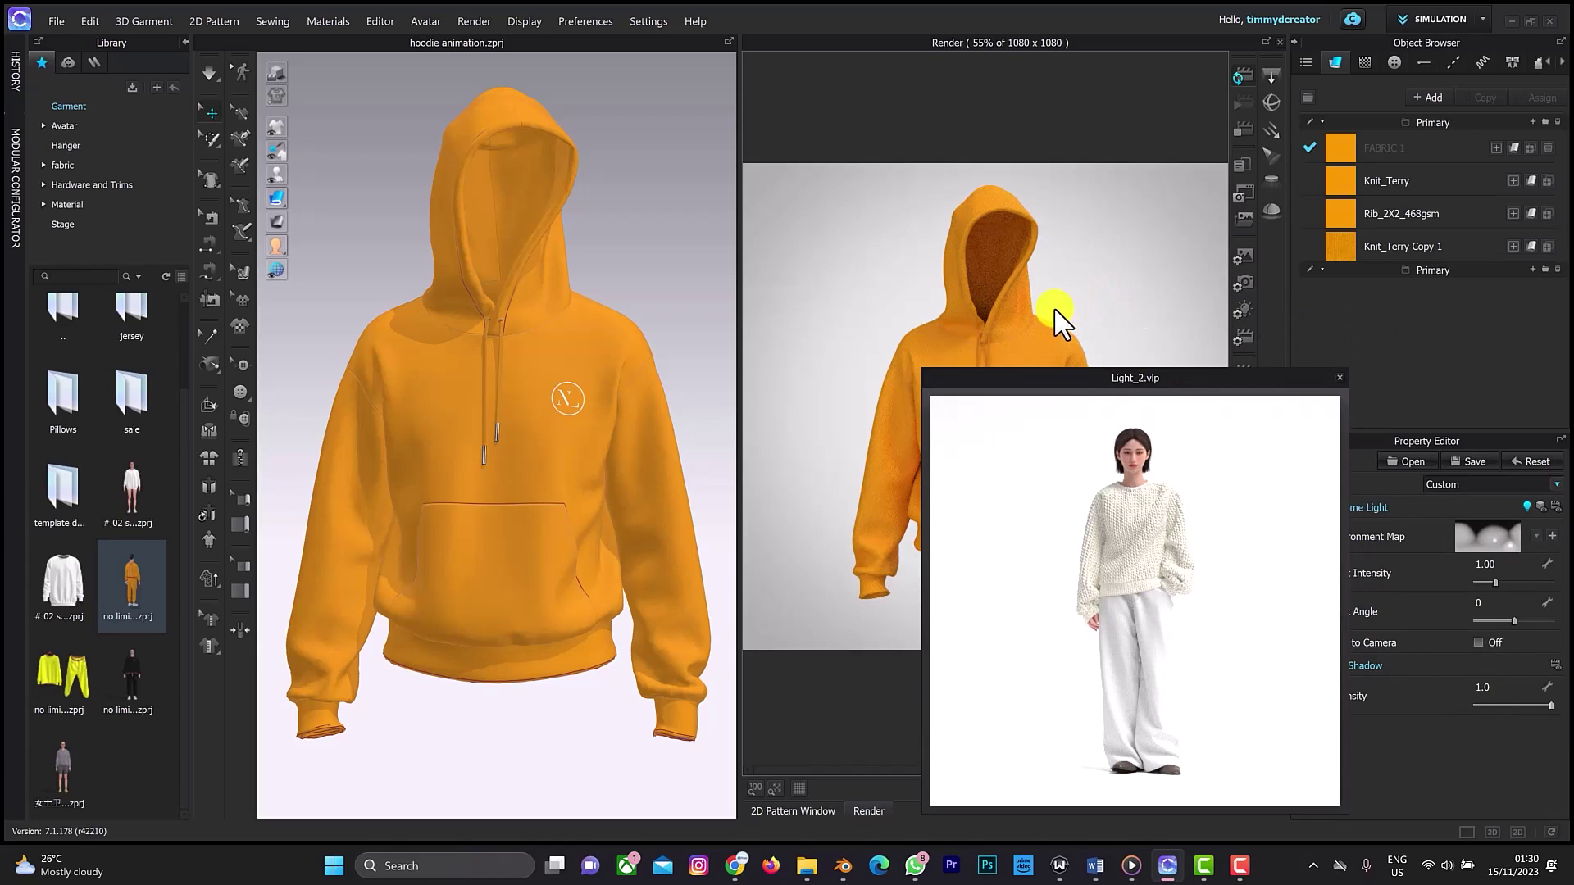
click(1540, 499)
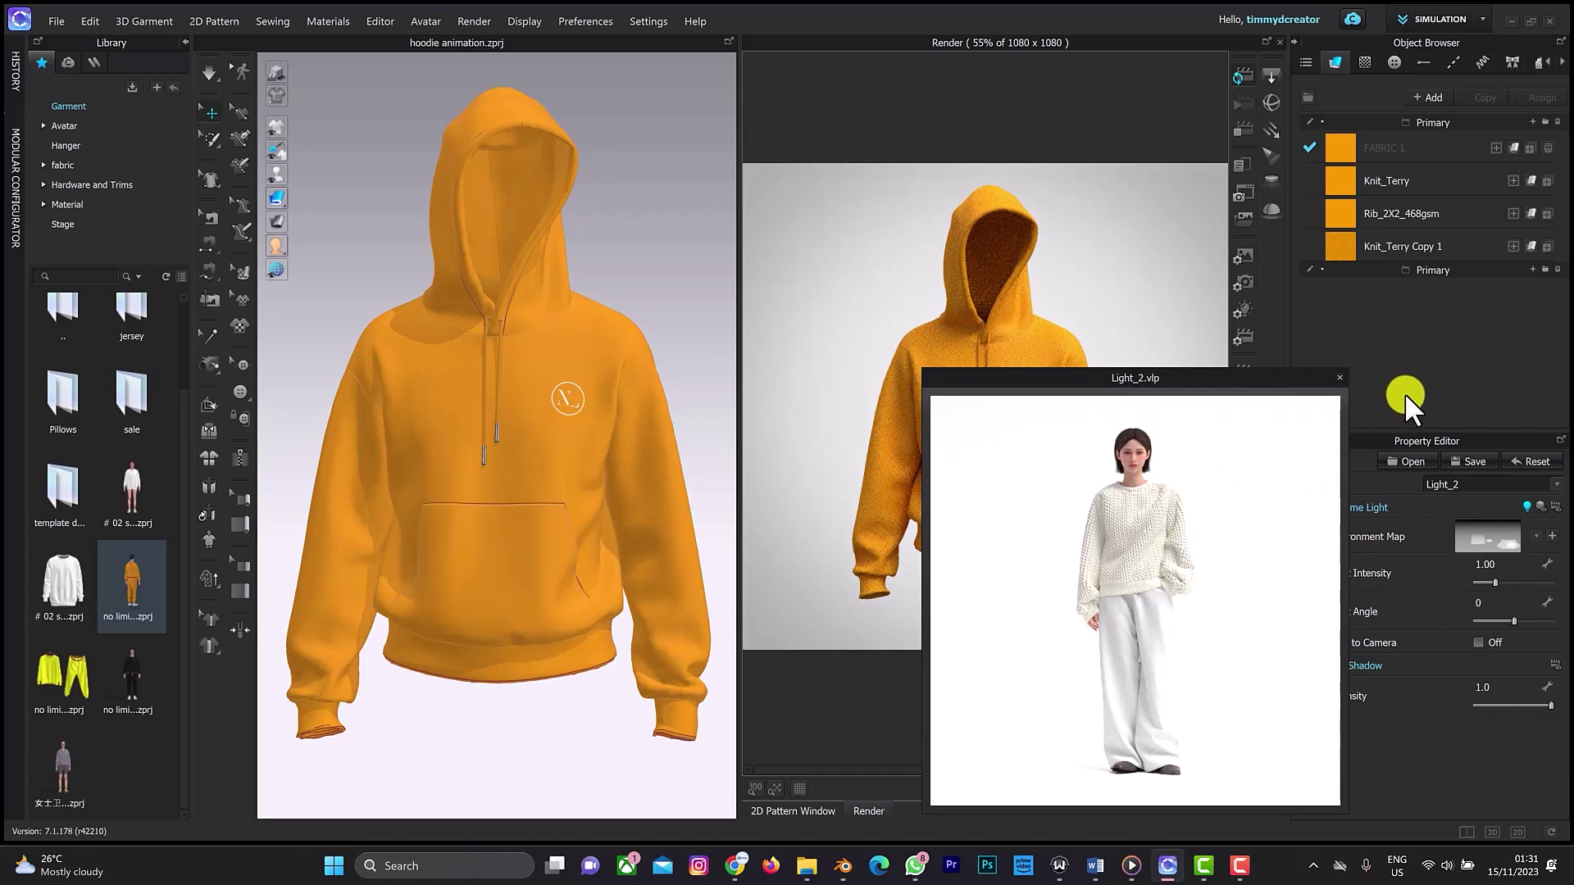
click(1340, 377)
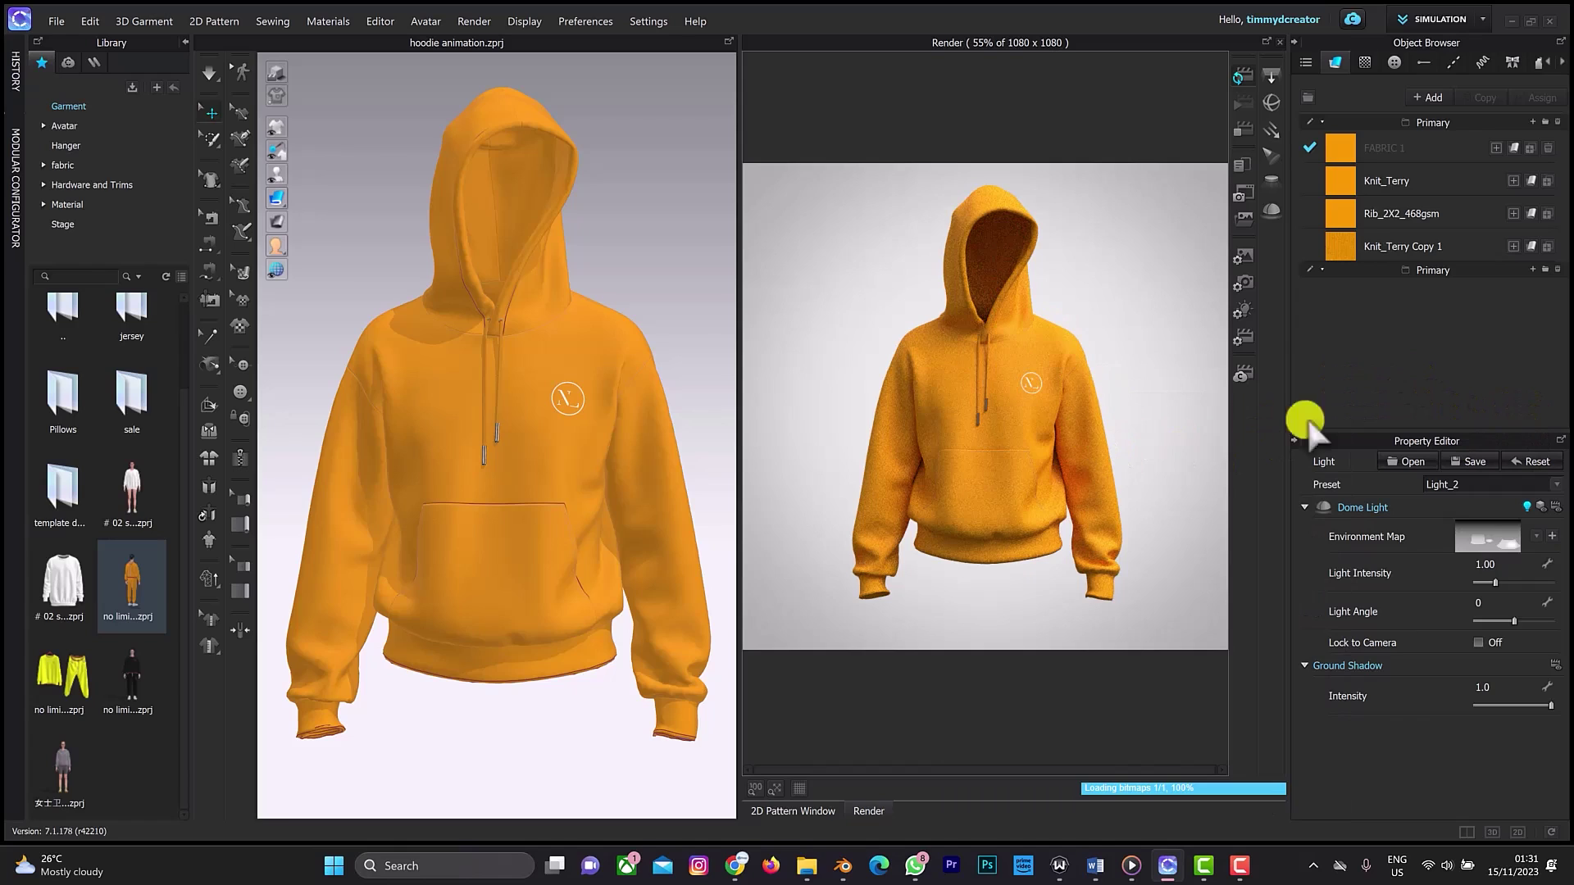
Step: Set the light preset to Storagestreet and the Light and Material render quality to Very High
click(1555, 485)
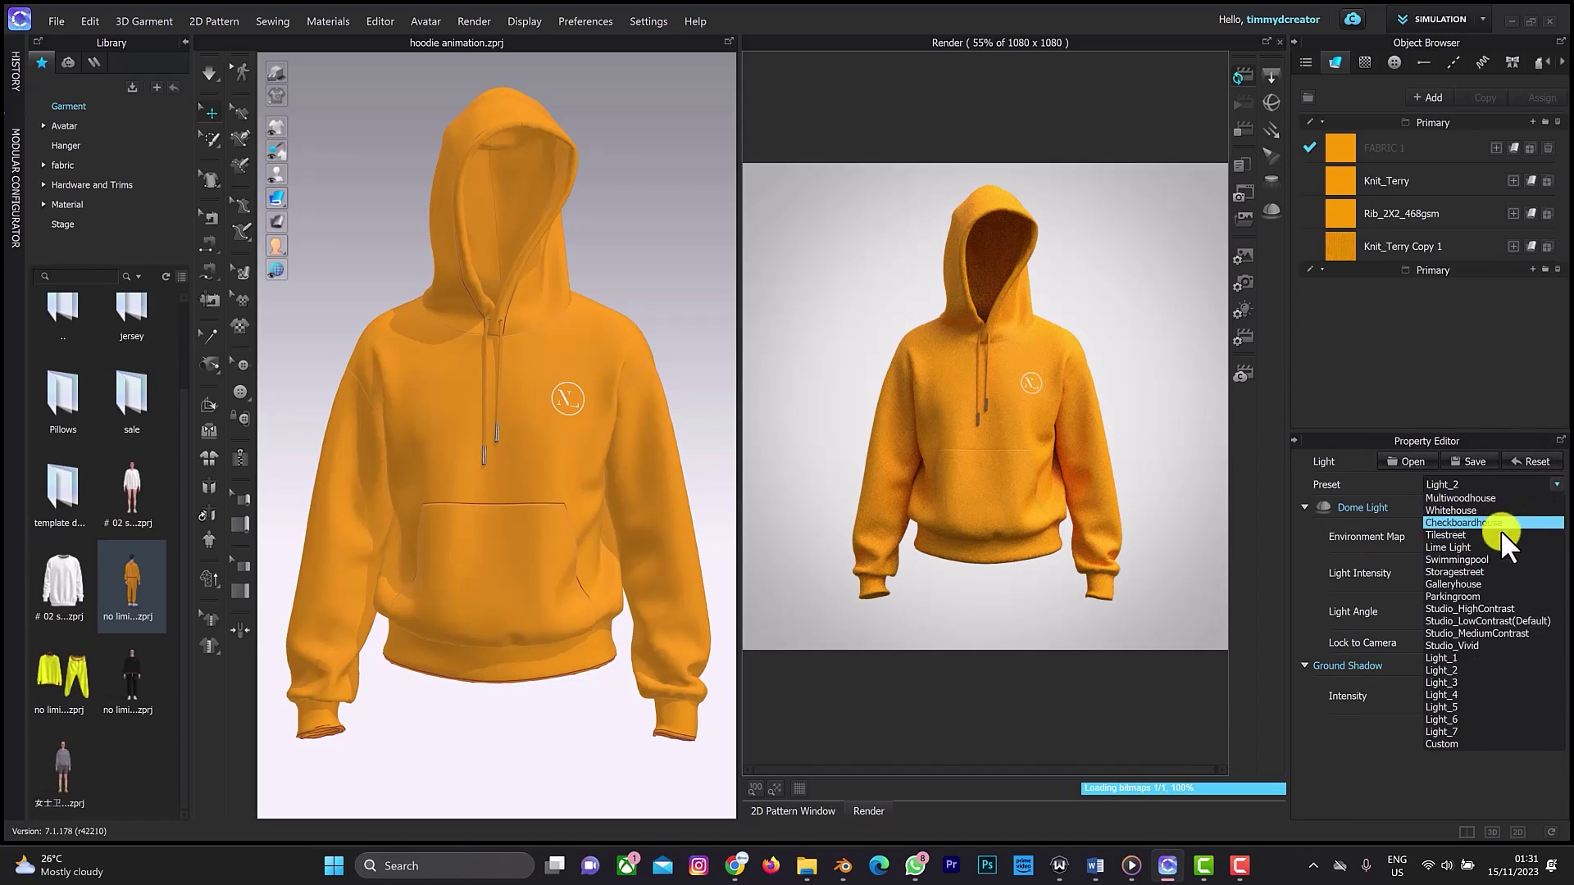
click(1490, 571)
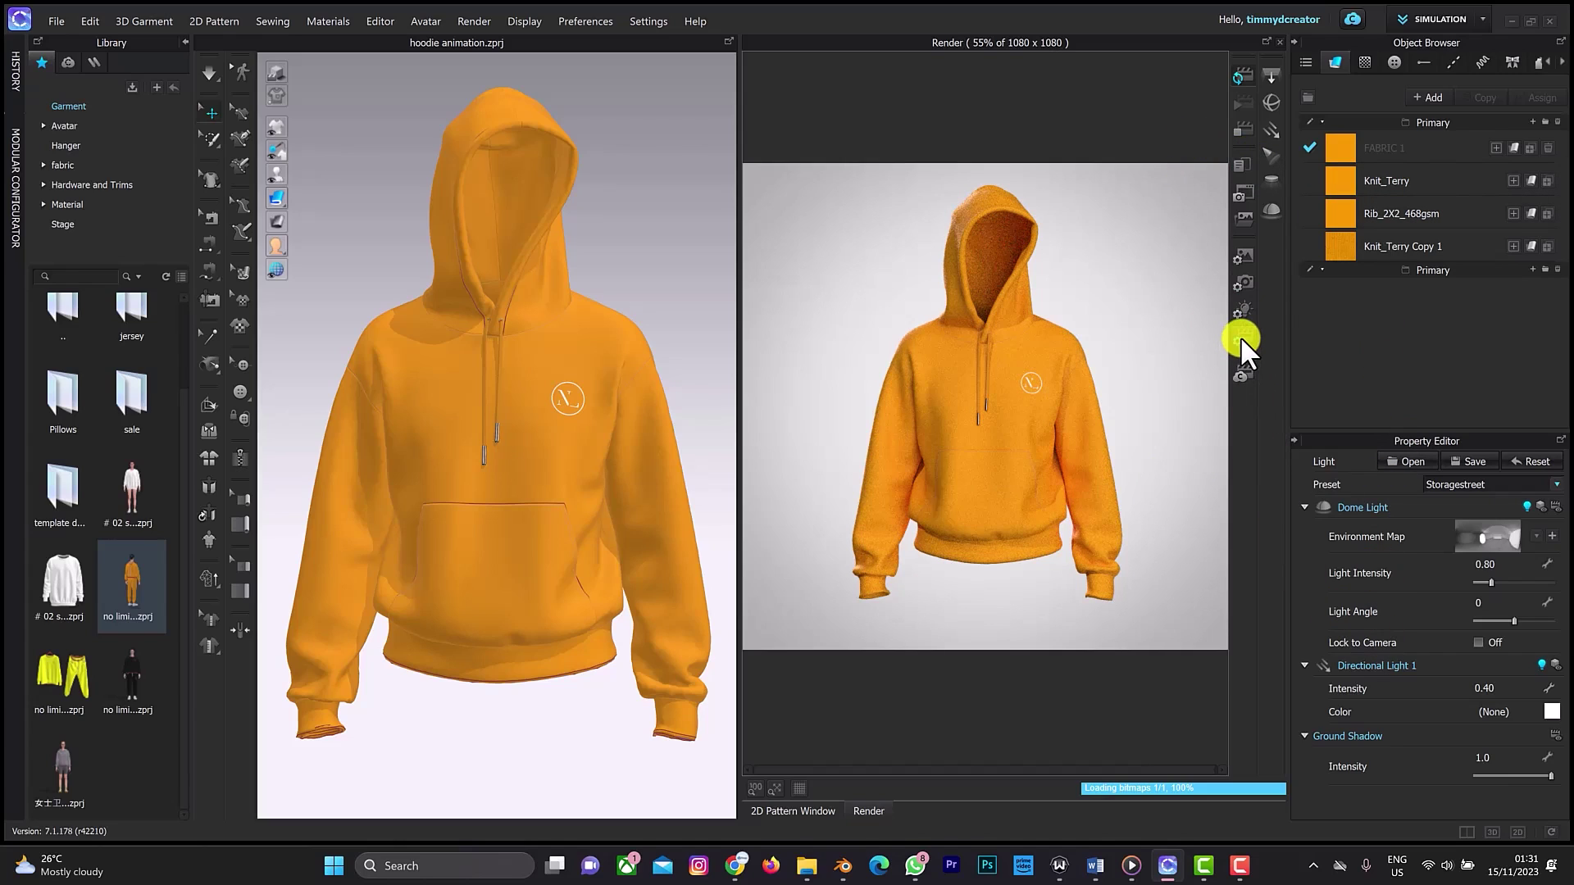
click(1240, 338)
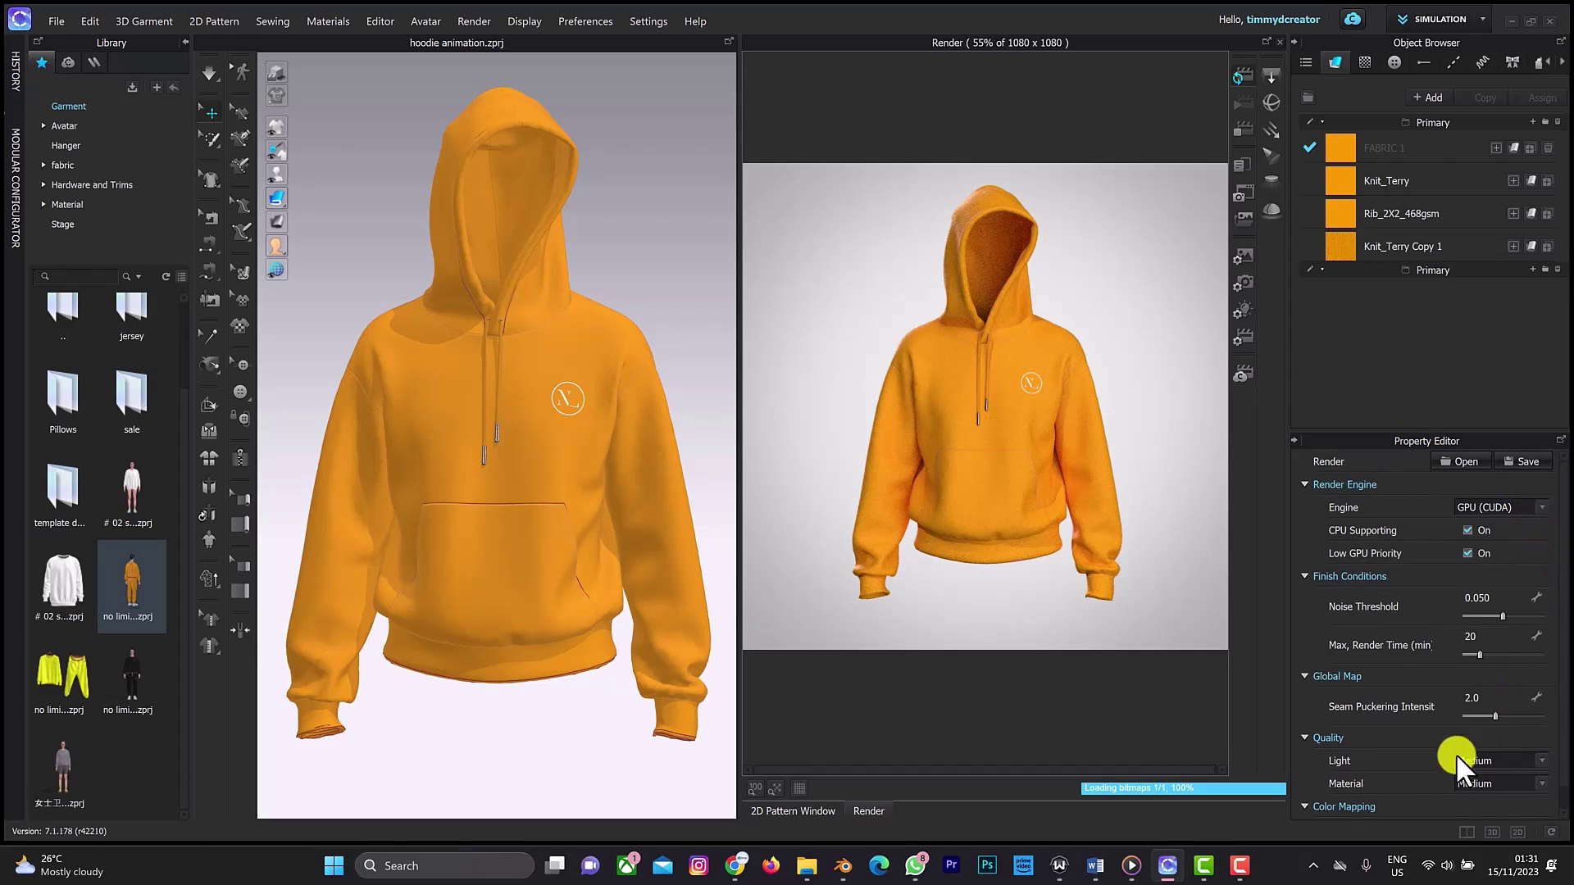
click(1543, 765)
click(1508, 808)
click(1540, 783)
click(1516, 830)
Step: Stop the interactive render, start the final animation render and close the Render window
click(1239, 129)
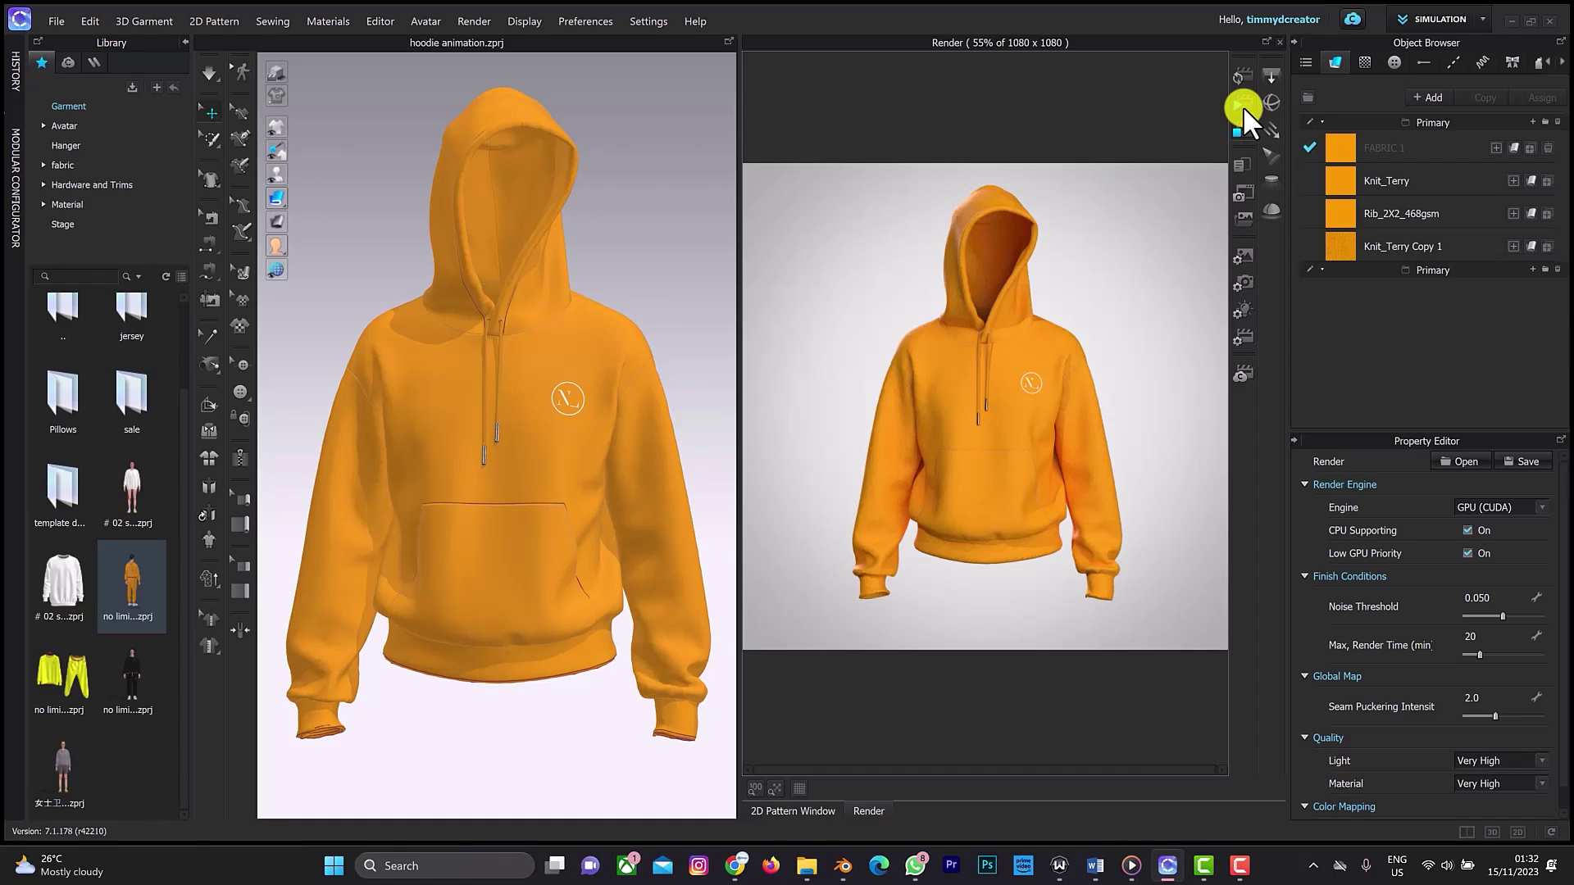
click(1243, 106)
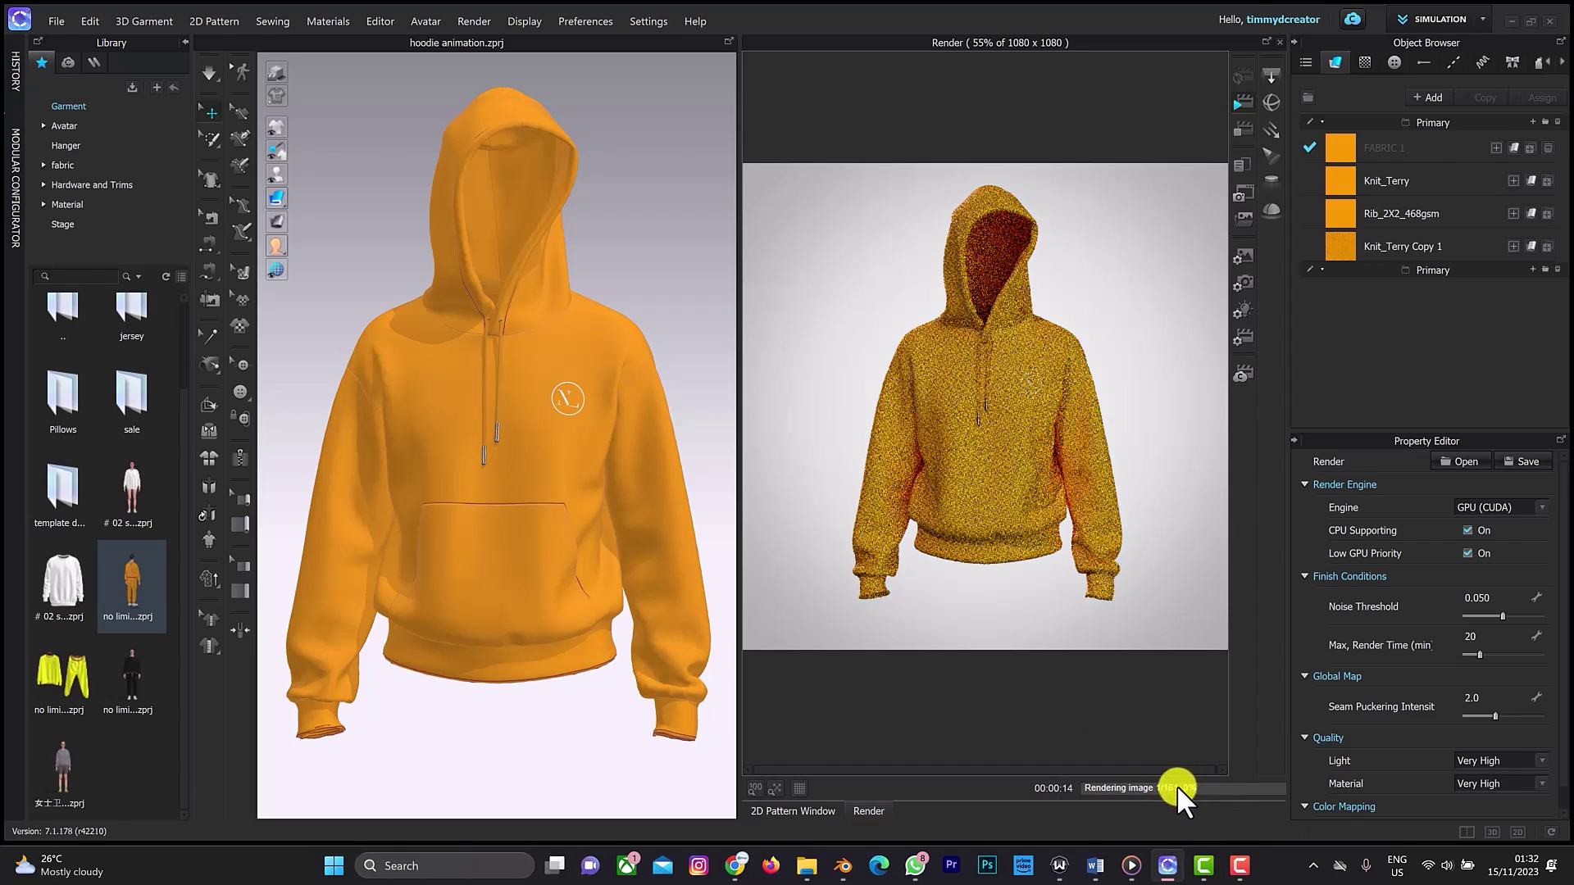
click(1279, 37)
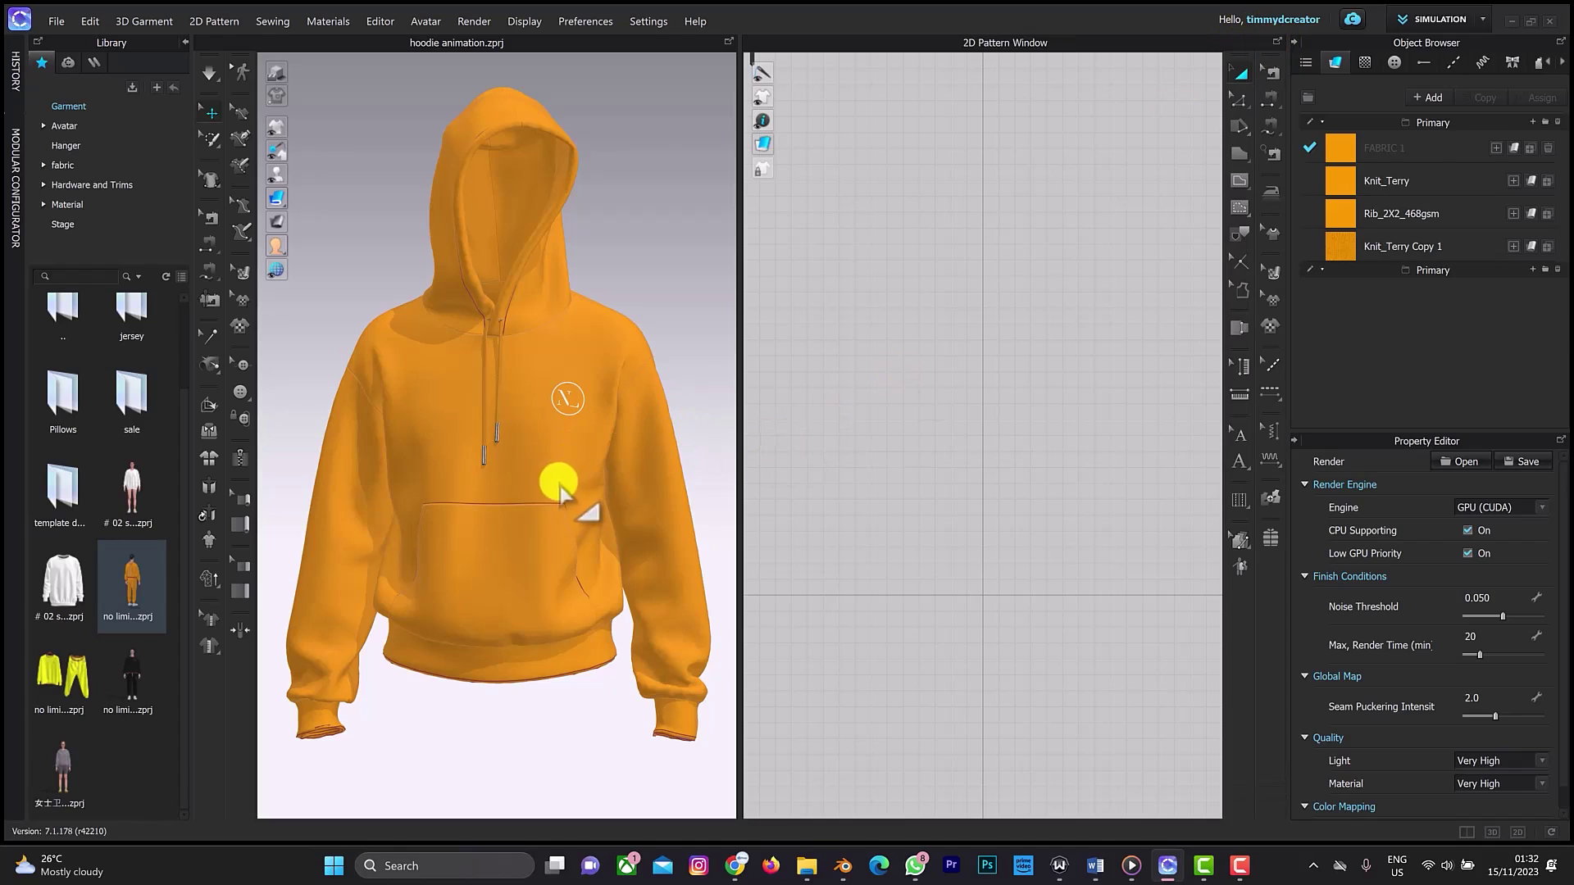
scroll(562, 486, down, 2)
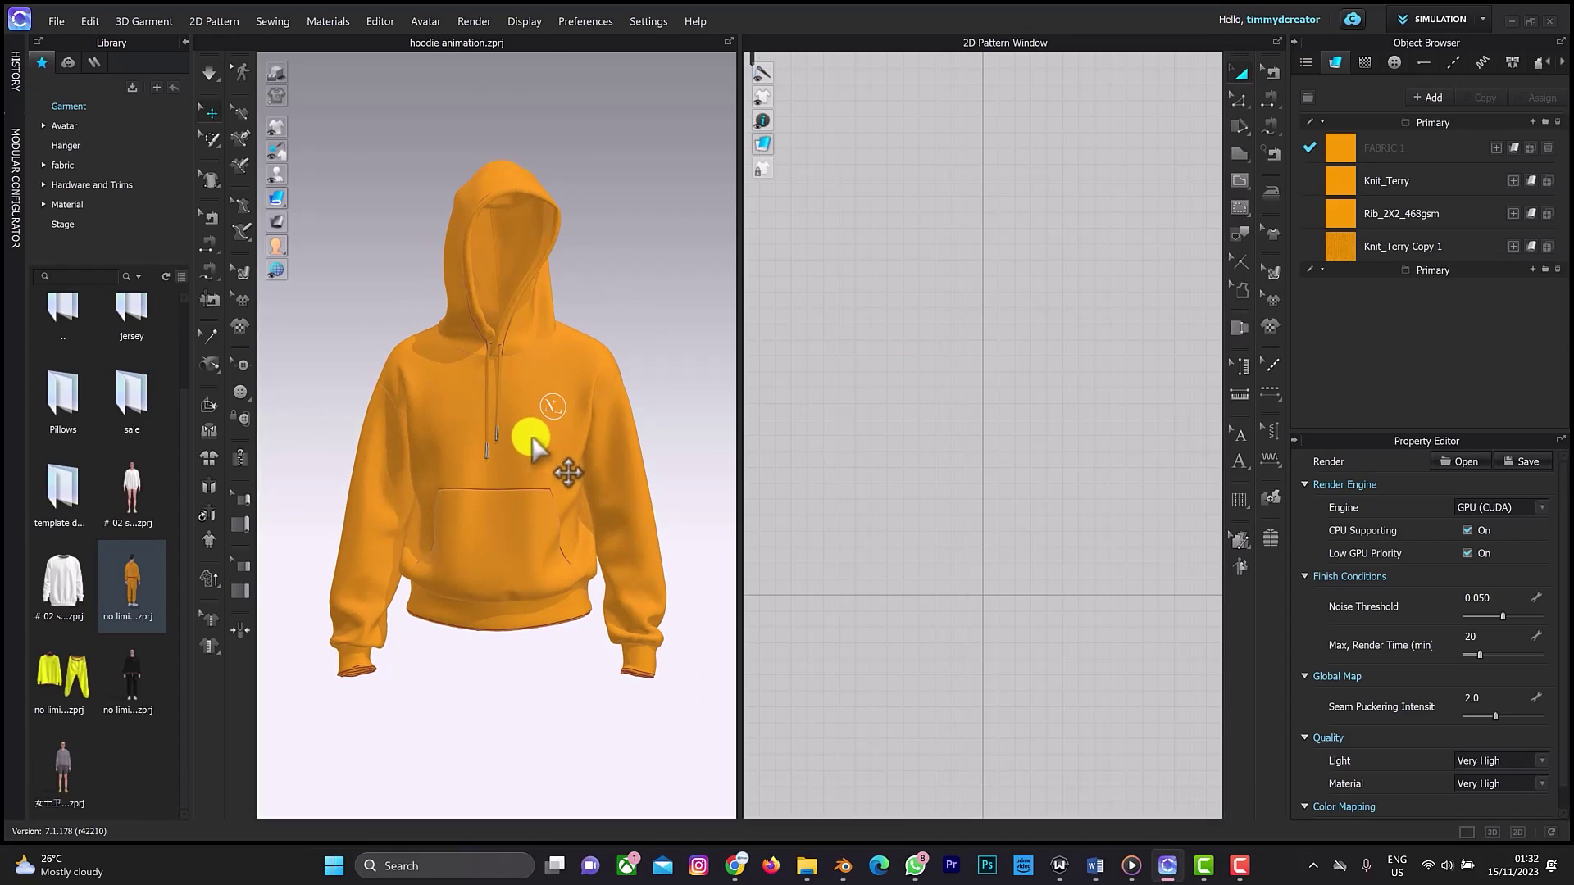
click(1416, 18)
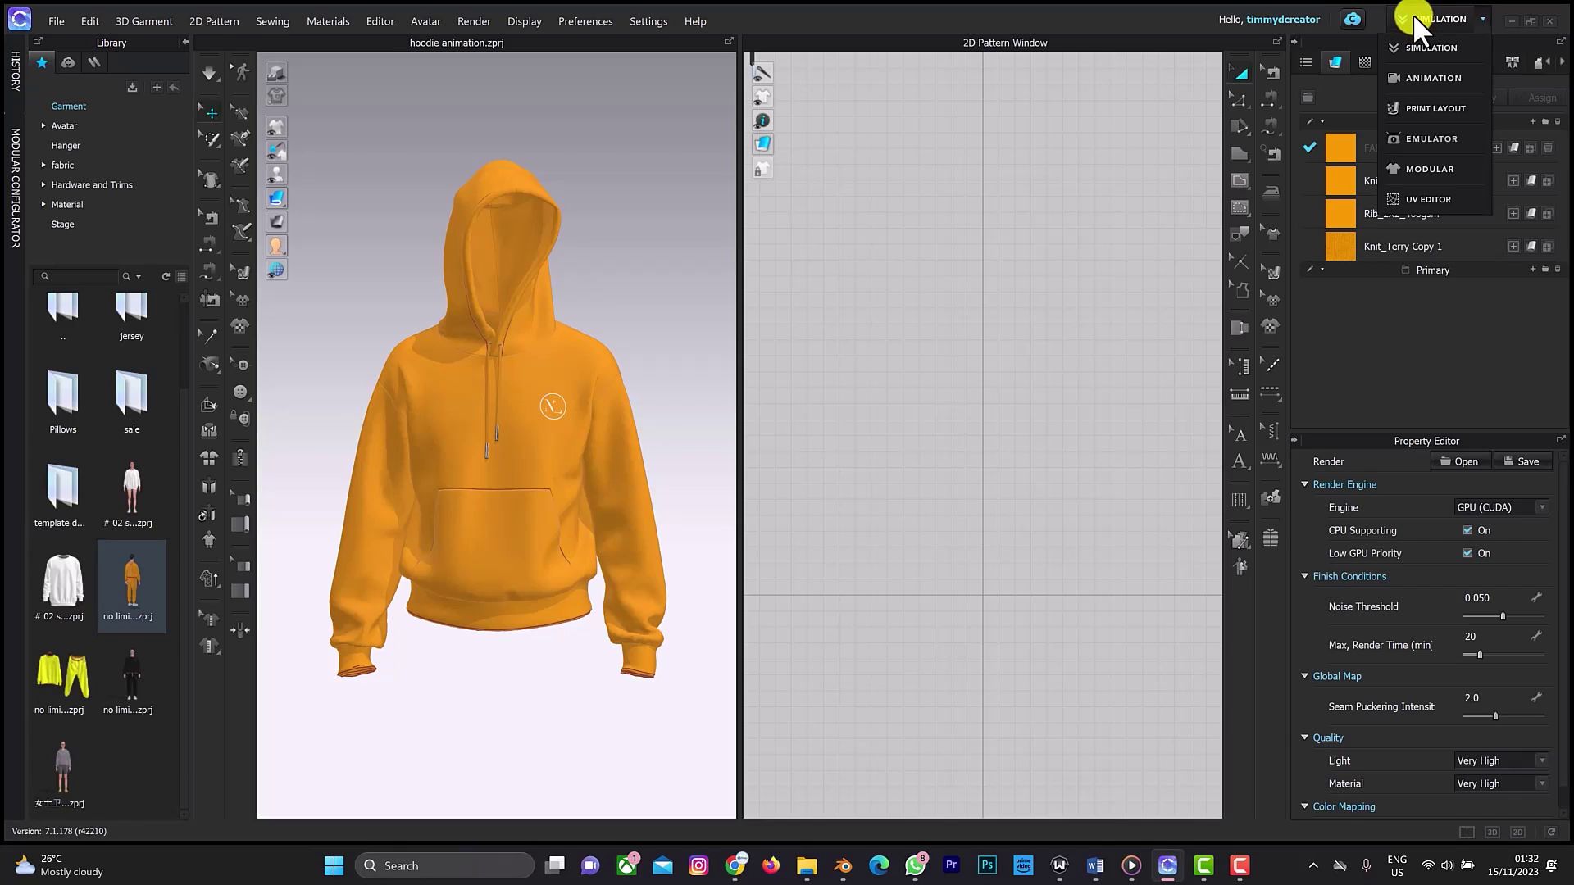
click(1148, 13)
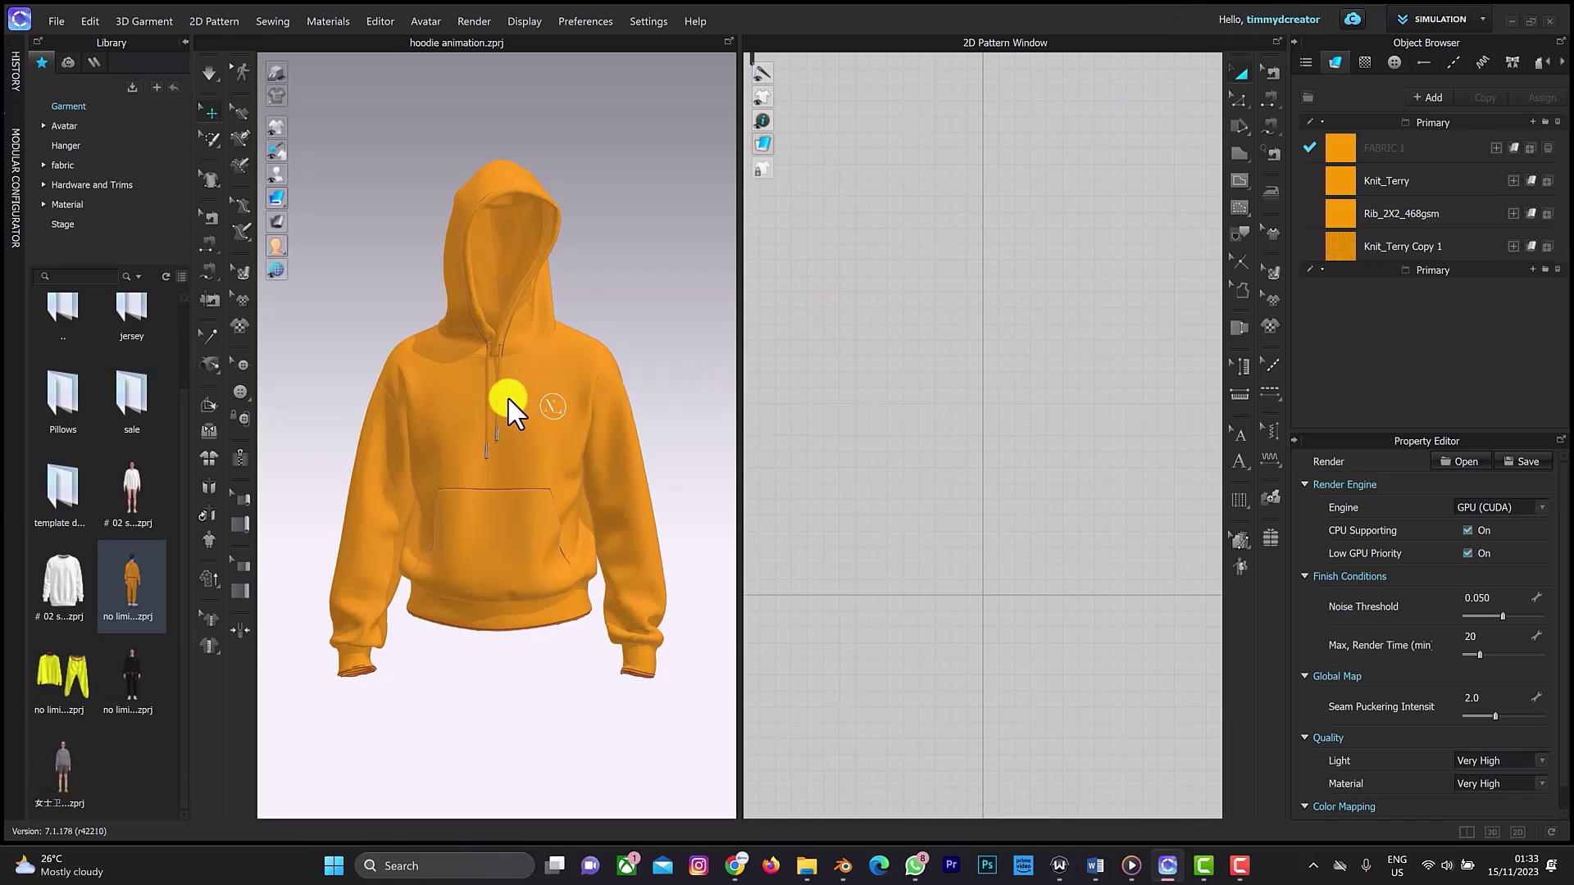
Step: Switch the workspace to UV Editor and automatically arrange the hoodie's pattern pieces into the numbered UV tiles
click(1412, 17)
click(1405, 191)
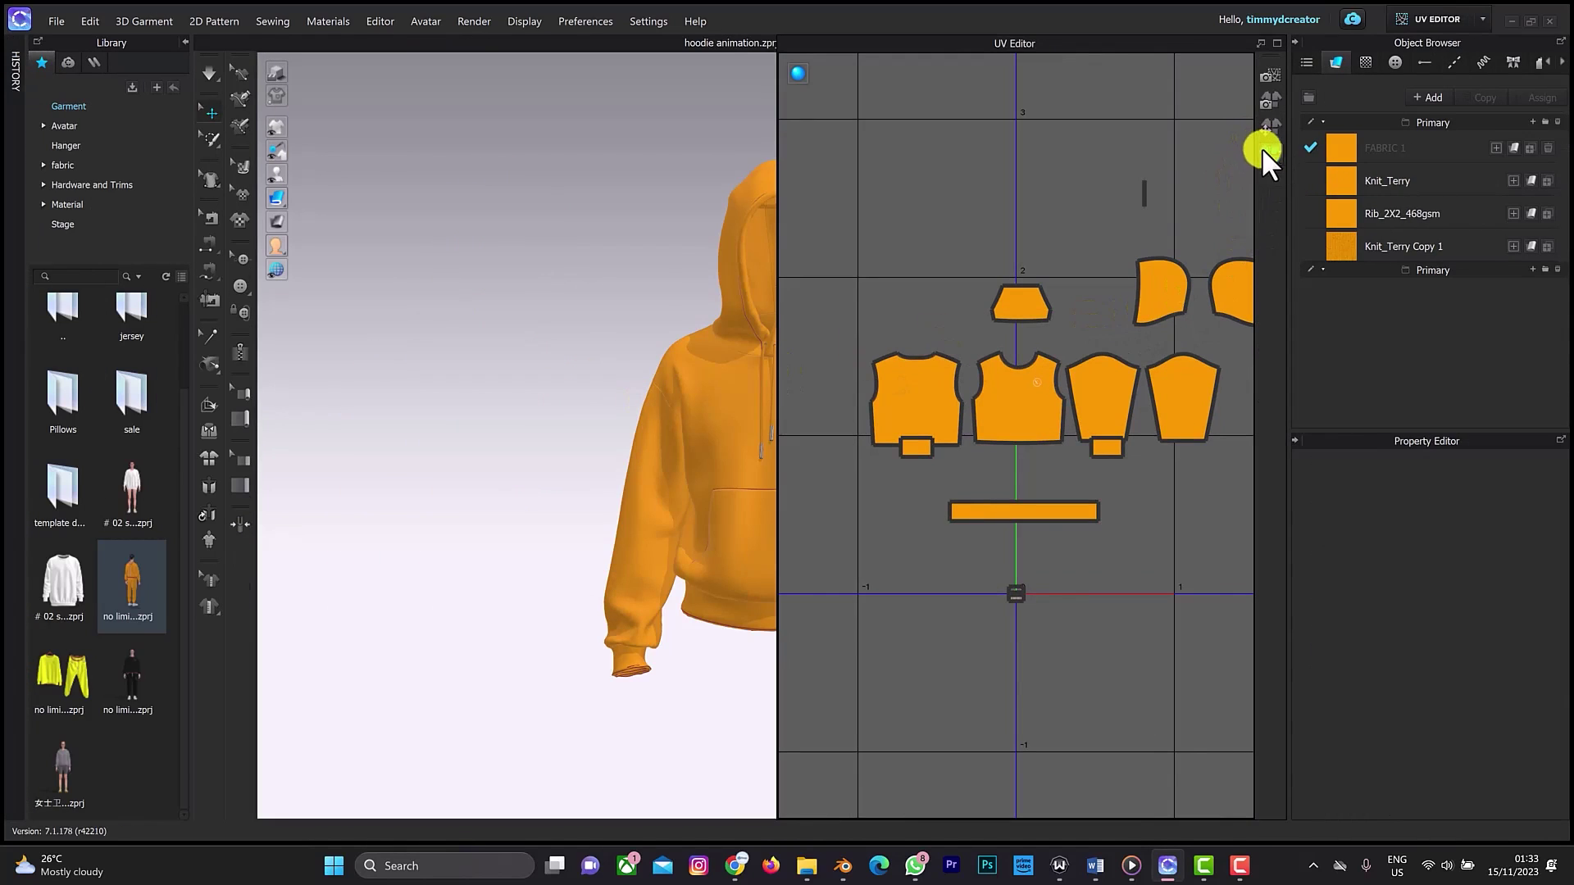
click(1267, 149)
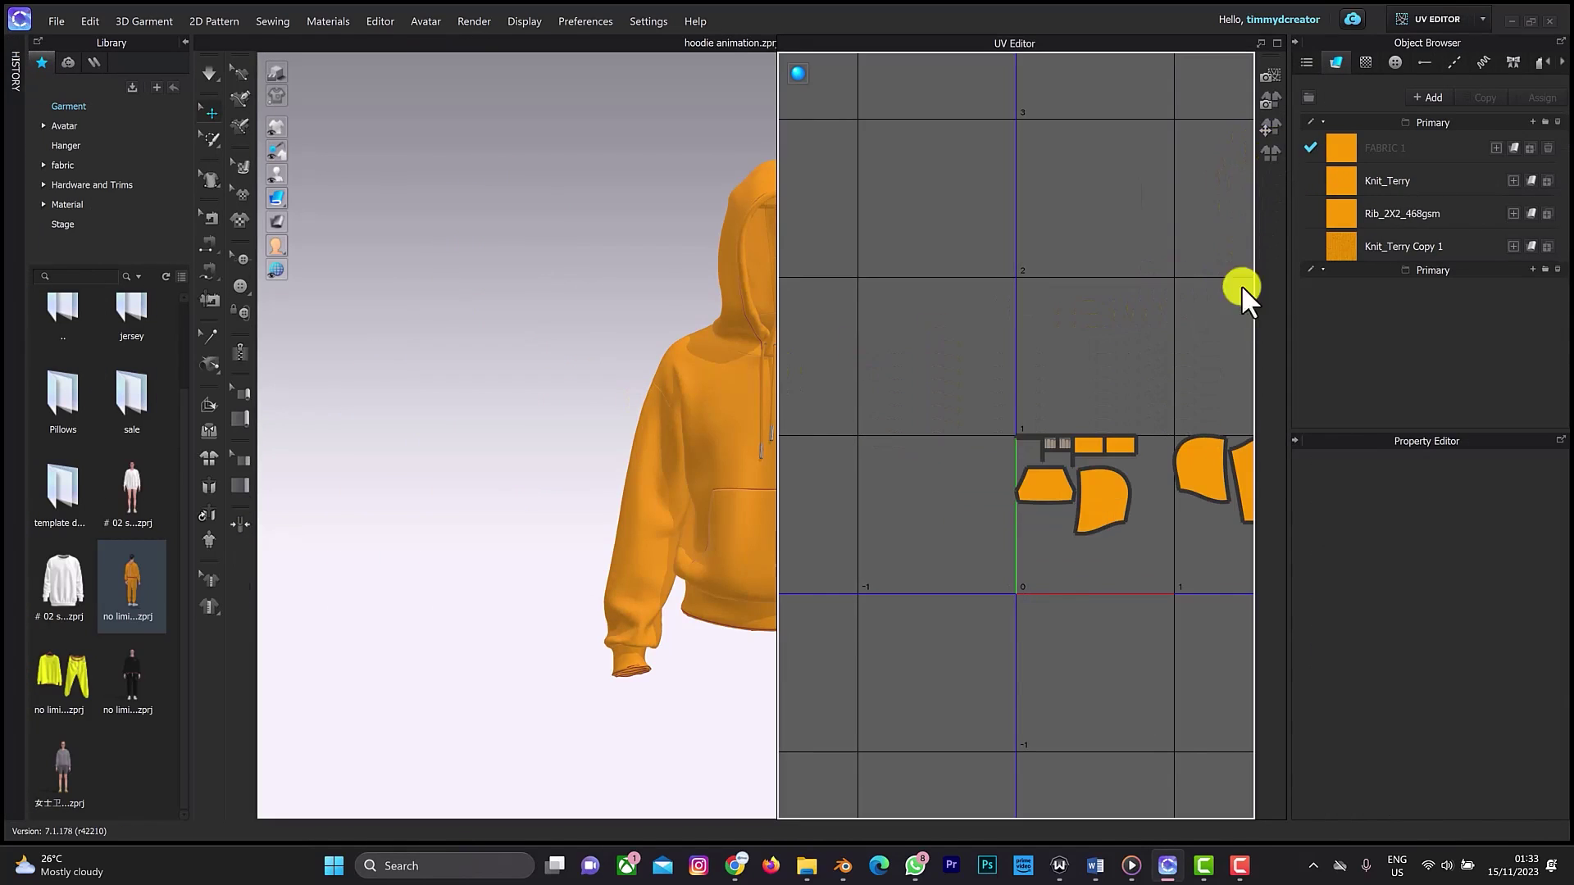
right_drag(1071, 415, 874, 247)
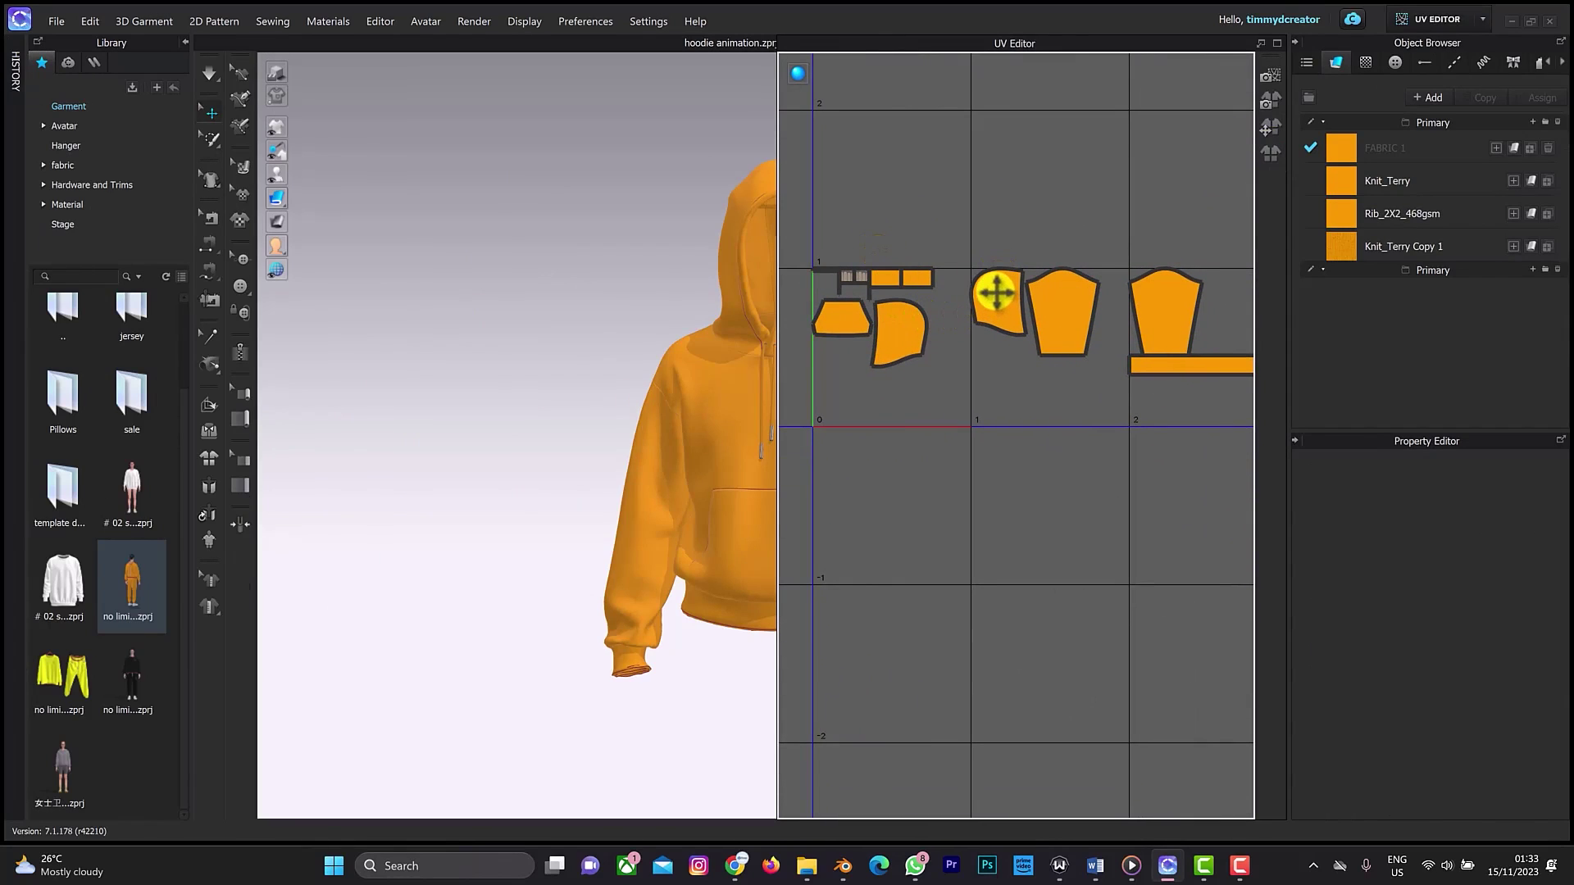
scroll(1080, 340, down, 2)
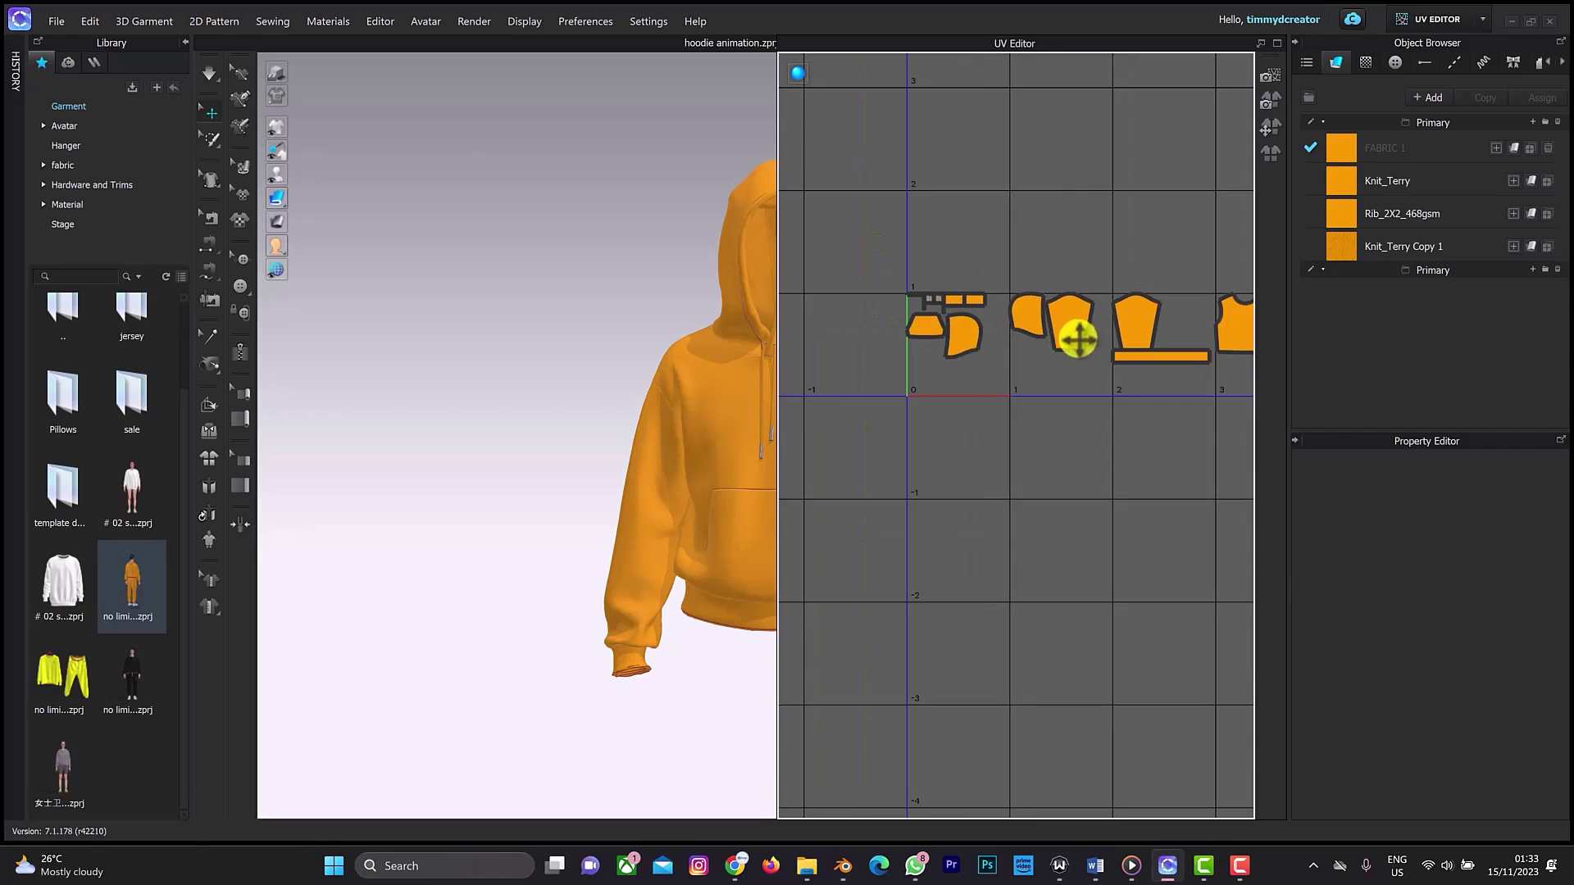
scroll(1079, 339, down, 3)
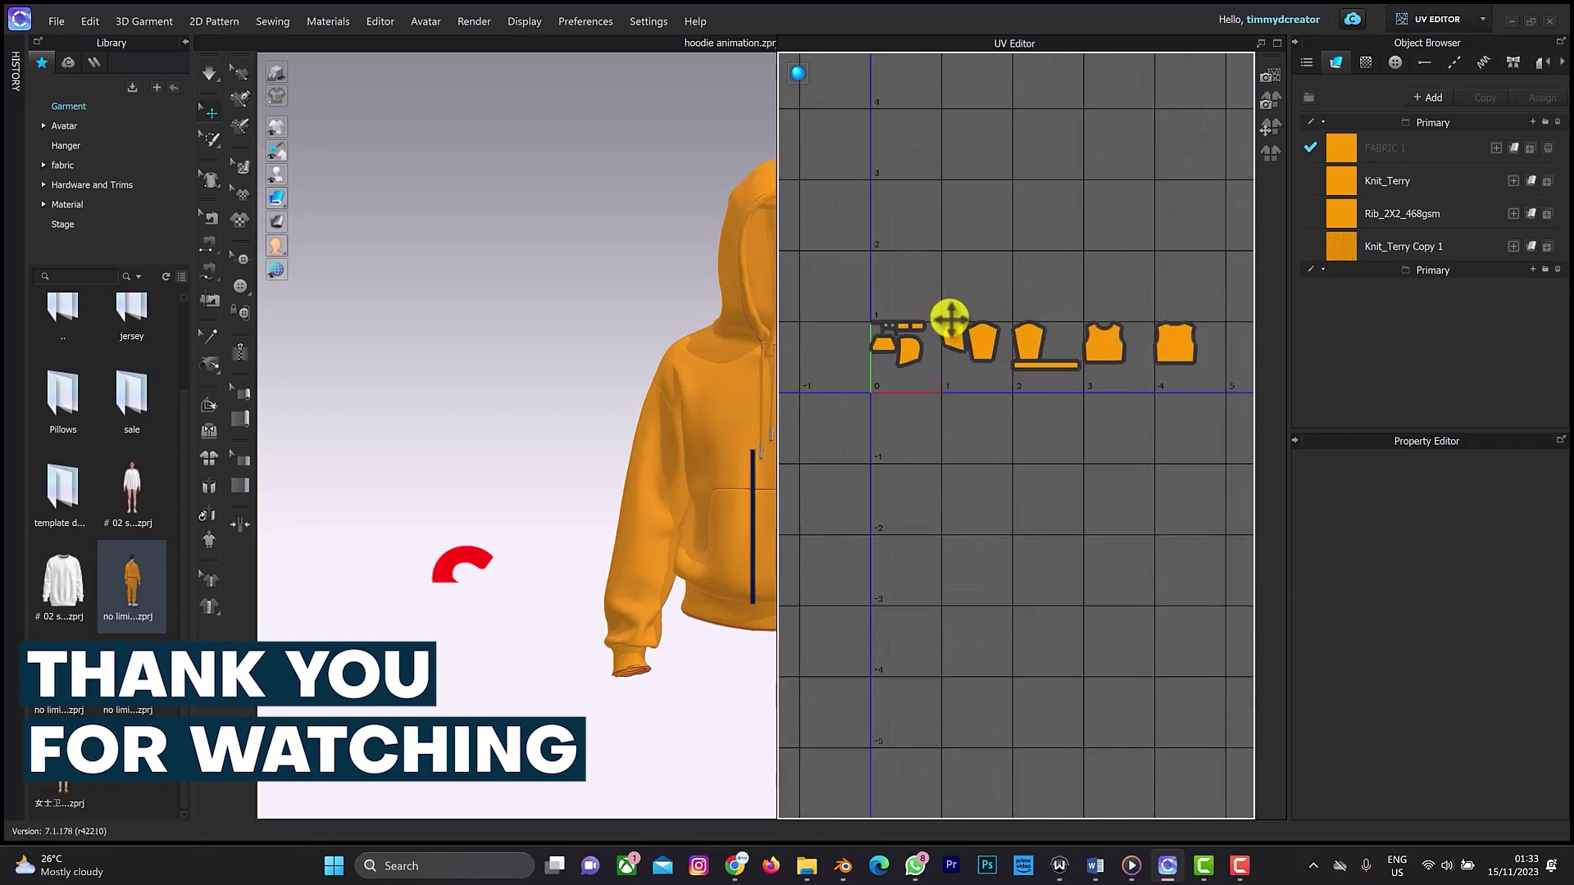
scroll(949, 317, up, 5)
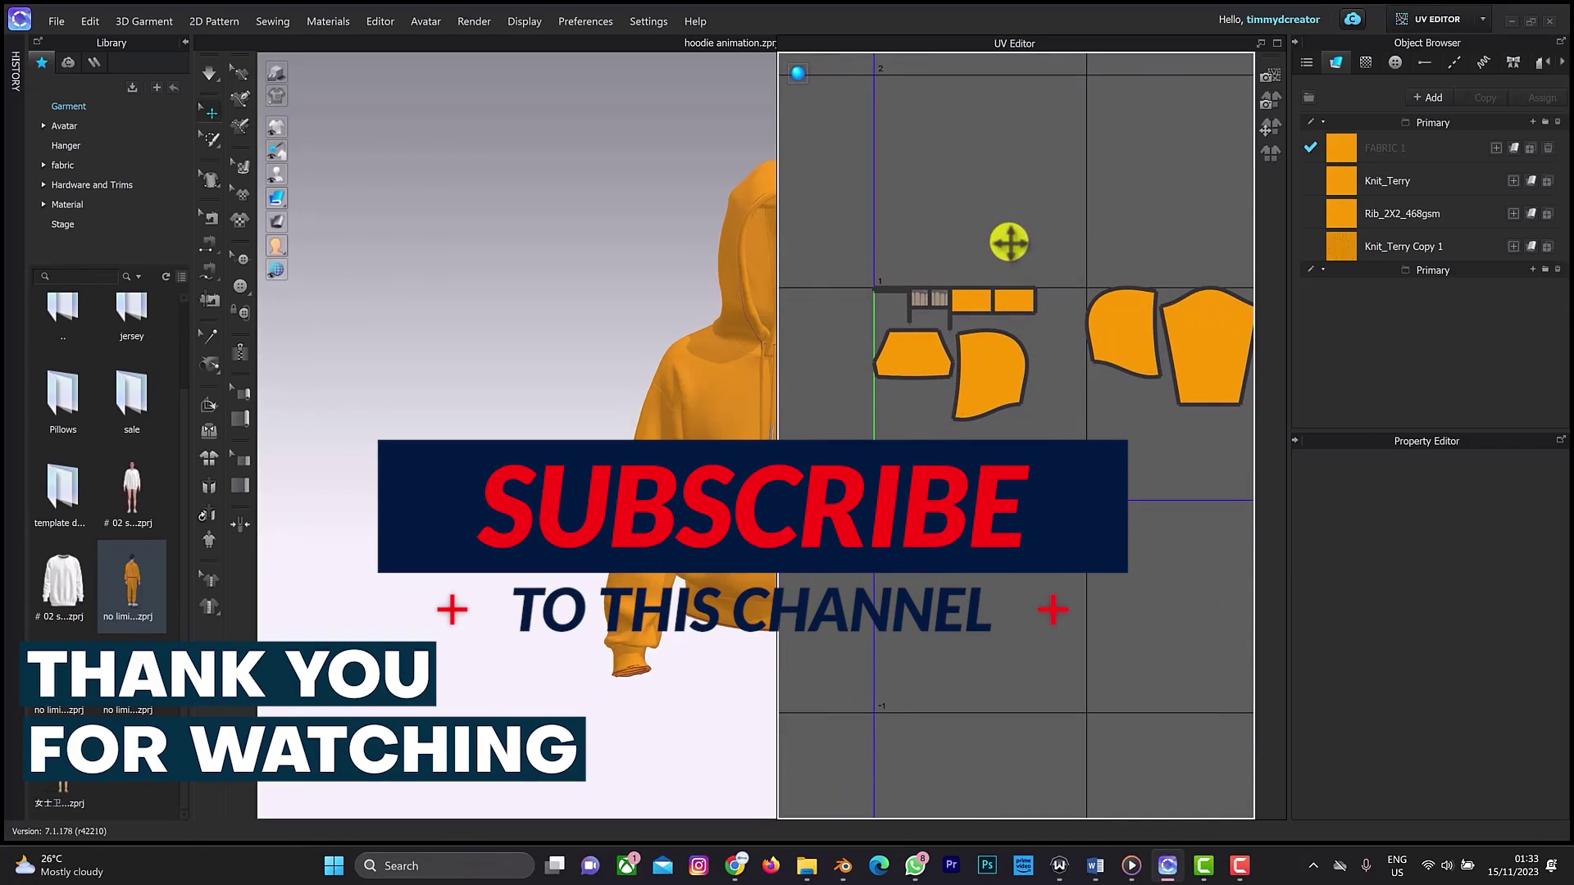